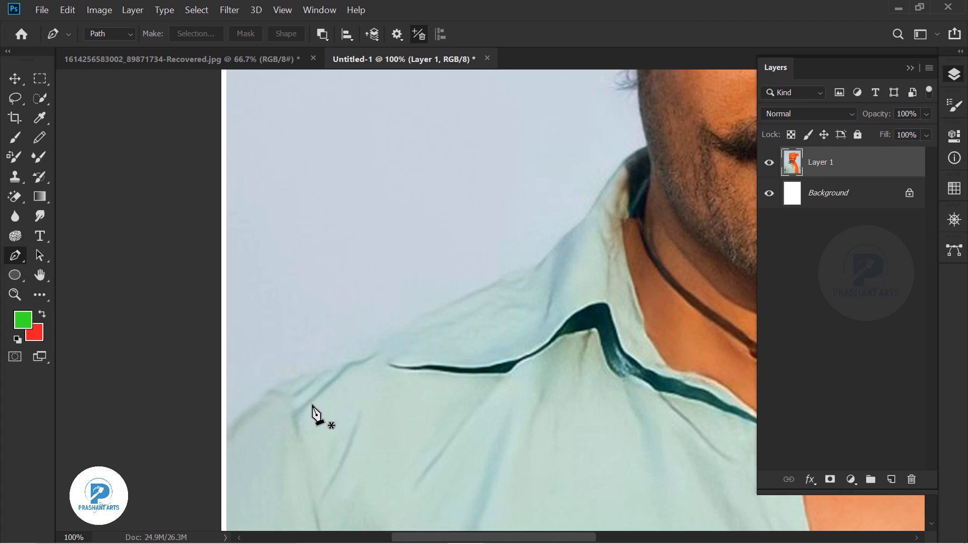
Trace a Pen path from outside the canvas edge along the shirt's left shoulder up to the collar.
{"action": "key", "text": "ctrl+minus"}
{"action": "key", "text": "ctrl+equal"}
{"action": "key", "text": "ctrl+equal"}
{"action": "key", "text": "space"}
{"action": "left_click_drag", "start_coordinate": [283, 349], "coordinate": [436, 239]}
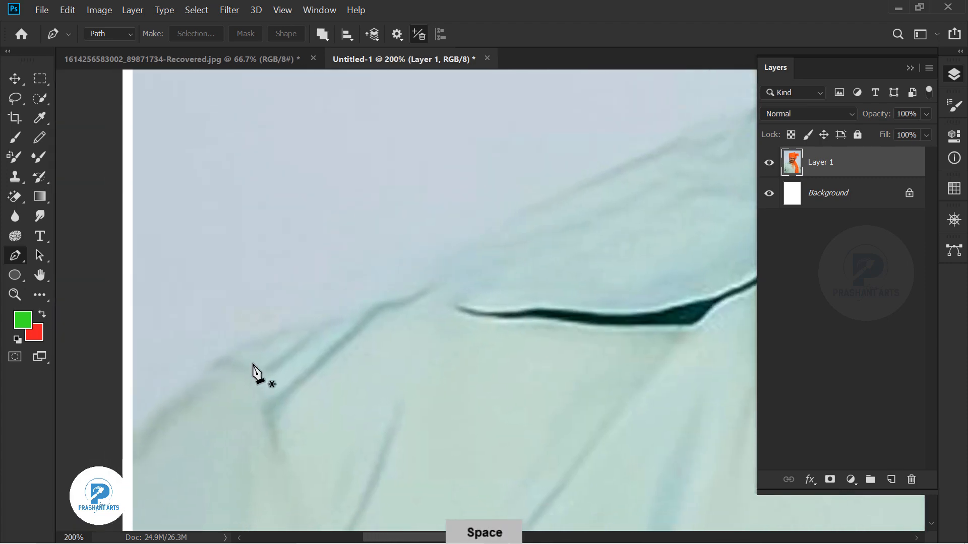
{"action": "left_click", "coordinate": [92, 434]}
{"action": "left_click_drag", "start_coordinate": [296, 303], "coordinate": [352, 269]}
{"action": "key", "text": "space"}
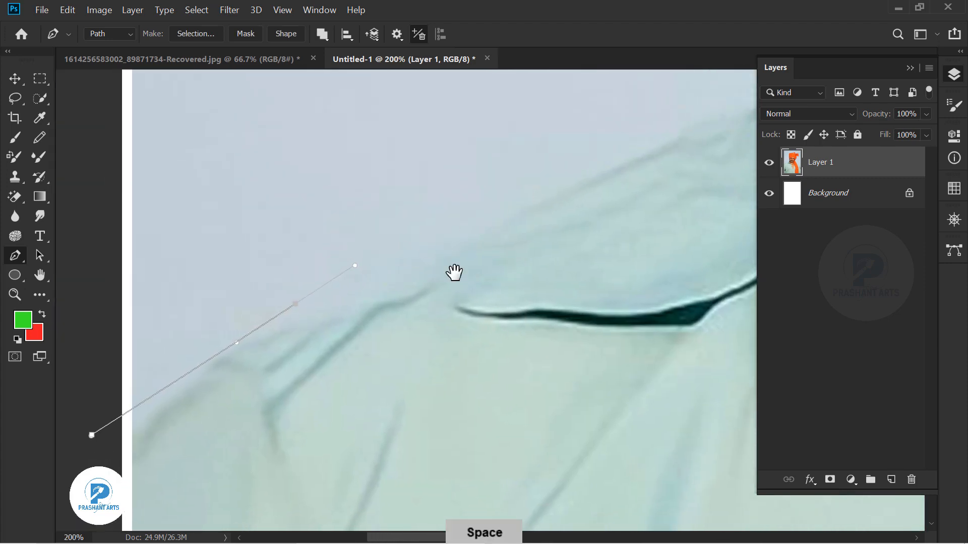
{"action": "left_click_drag", "start_coordinate": [454, 272], "coordinate": [293, 433]}
{"action": "left_click_drag", "start_coordinate": [525, 343], "coordinate": [538, 324]}
{"action": "left_click_drag", "start_coordinate": [656, 227], "coordinate": [707, 220]}
Continue the path from the collar up the jaw and around the ear to the turban's lower corner.
{"action": "left_click_drag", "start_coordinate": [657, 227], "coordinate": [454, 346]}
{"action": "key", "text": "ctrl+z"}
{"action": "left_click", "coordinate": [454, 347], "text": "alt"}
{"action": "left_click", "coordinate": [438, 261]}
{"action": "left_click_drag", "start_coordinate": [382, 288], "coordinate": [375, 252]}
{"action": "left_click_drag", "start_coordinate": [407, 210], "coordinate": [414, 167]}
{"action": "left_click_drag", "start_coordinate": [391, 126], "coordinate": [420, 281]}
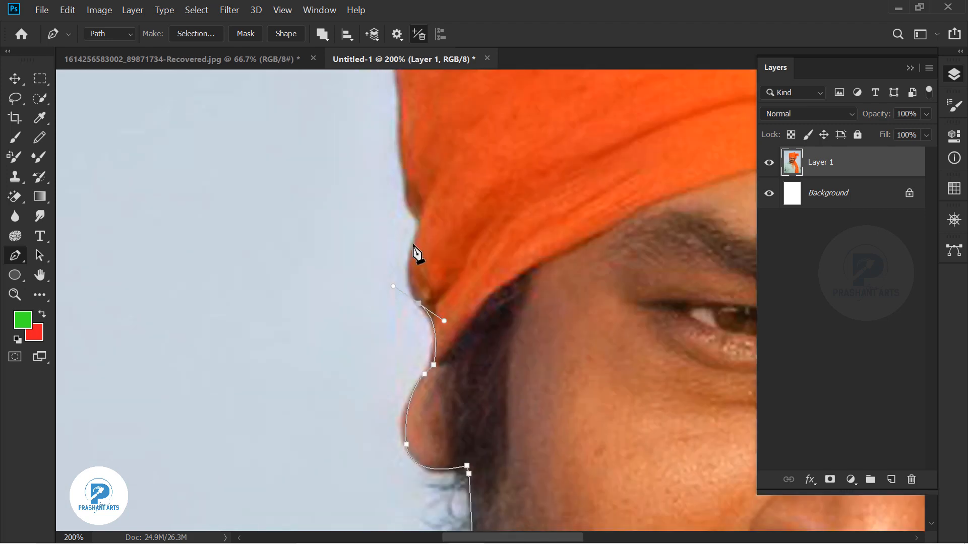
{"action": "left_click", "coordinate": [413, 245]}
Extend the path up the turban's left side to its upper corner.
{"action": "left_click", "coordinate": [441, 250]}
{"action": "left_click_drag", "start_coordinate": [443, 203], "coordinate": [471, 373]}
{"action": "left_click_drag", "start_coordinate": [465, 347], "coordinate": [464, 309]}
{"action": "mouse_move", "coordinate": [455, 274]}
{"action": "left_mouse_down"}
{"action": "mouse_move", "coordinate": [448, 248]}
{"action": "mouse_move", "coordinate": [420, 527]}
{"action": "left_mouse_up"}
{"action": "left_click_drag", "start_coordinate": [440, 276], "coordinate": [439, 255]}
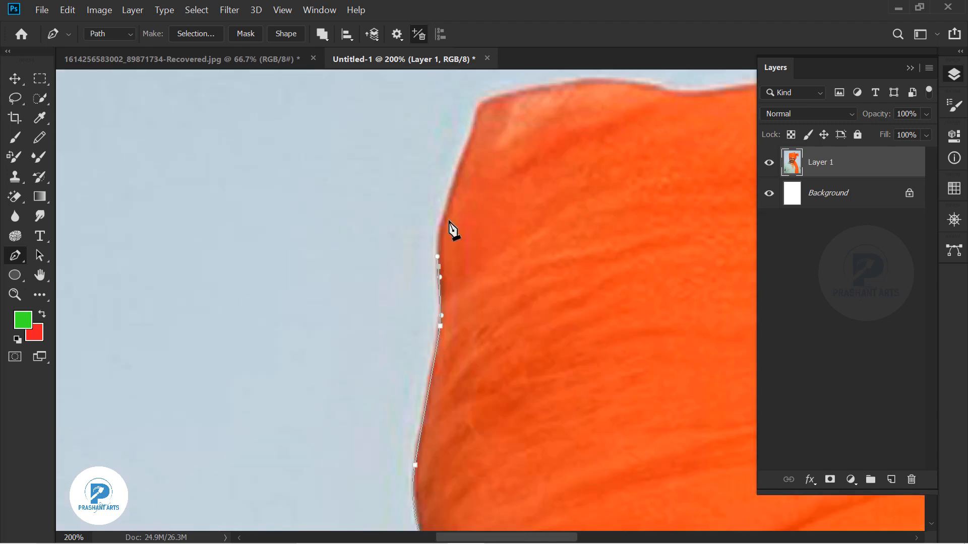
{"action": "left_click_drag", "start_coordinate": [476, 116], "coordinate": [227, 462]}
Continue the path across the top of the turban toward its loose fabric tail.
{"action": "mouse_move", "coordinate": [380, 427]}
{"action": "left_mouse_down"}
{"action": "mouse_move", "coordinate": [455, 443]}
{"action": "mouse_move", "coordinate": [392, 430]}
{"action": "left_mouse_up"}
{"action": "left_click_drag", "start_coordinate": [456, 438], "coordinate": [488, 432]}
{"action": "left_click_drag", "start_coordinate": [411, 451], "coordinate": [420, 432]}
{"action": "left_click_drag", "start_coordinate": [446, 405], "coordinate": [466, 397]}
{"action": "left_click_drag", "start_coordinate": [506, 370], "coordinate": [524, 362]}
{"action": "left_click_drag", "start_coordinate": [642, 331], "coordinate": [655, 334]}
{"action": "left_click_drag", "start_coordinate": [685, 337], "coordinate": [515, 348]}
Trace the path around the outline of the turban's loose fabric tail and back to the wrap.
{"action": "left_click_drag", "start_coordinate": [566, 381], "coordinate": [451, 341]}
{"action": "left_click_drag", "start_coordinate": [519, 473], "coordinate": [518, 488]}
{"action": "left_click_drag", "start_coordinate": [424, 448], "coordinate": [522, 420]}
{"action": "left_click_drag", "start_coordinate": [564, 423], "coordinate": [583, 436]}
{"action": "left_click_drag", "start_coordinate": [620, 475], "coordinate": [468, 378]}
{"action": "left_click_drag", "start_coordinate": [494, 449], "coordinate": [371, 242]}
{"action": "left_click_drag", "start_coordinate": [441, 376], "coordinate": [441, 391]}
{"action": "left_click_drag", "start_coordinate": [304, 395], "coordinate": [290, 393]}
{"action": "left_click_drag", "start_coordinate": [341, 245], "coordinate": [335, 261]}
{"action": "left_click_drag", "start_coordinate": [353, 348], "coordinate": [346, 378]}
Follow the turban's right edge with the path down to where the fabric narrows beside the face.
{"action": "left_click_drag", "start_coordinate": [347, 378], "coordinate": [464, 222]}
{"action": "left_click_drag", "start_coordinate": [452, 272], "coordinate": [437, 331]}
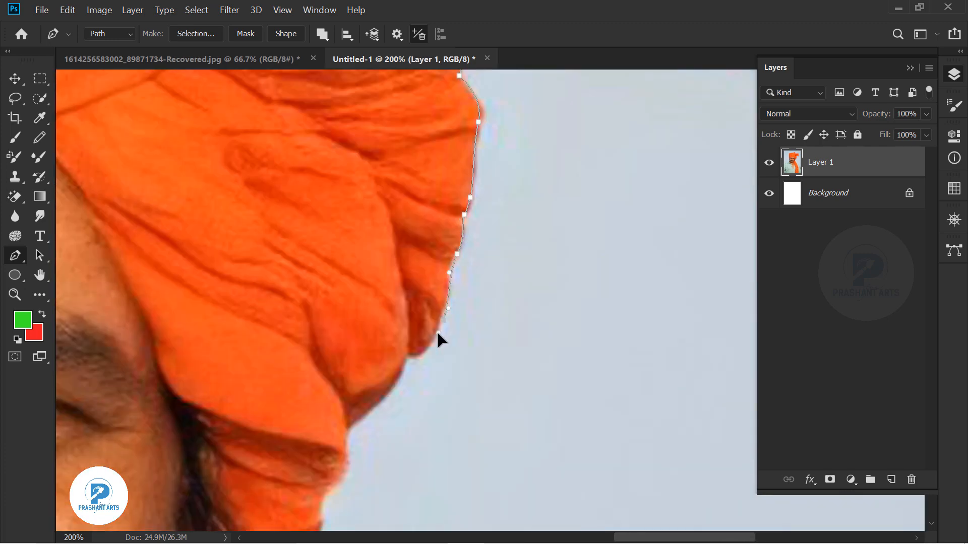
{"action": "left_click_drag", "start_coordinate": [349, 428], "coordinate": [481, 208]}
{"action": "left_click_drag", "start_coordinate": [434, 330], "coordinate": [410, 356]}
{"action": "left_click_drag", "start_coordinate": [383, 469], "coordinate": [151, 141]}
Continue the path down the scarf's outer edge to the right shoulder, undoing the last misplaced moves.
{"action": "left_click_drag", "start_coordinate": [202, 245], "coordinate": [210, 266]}
{"action": "left_click_drag", "start_coordinate": [240, 298], "coordinate": [258, 323]}
{"action": "left_click_drag", "start_coordinate": [284, 378], "coordinate": [297, 409]}
{"action": "left_click_drag", "start_coordinate": [333, 460], "coordinate": [340, 470]}
{"action": "left_click_drag", "start_coordinate": [340, 471], "coordinate": [213, 111]}
{"action": "left_click_drag", "start_coordinate": [257, 194], "coordinate": [299, 244]}
{"action": "left_click_drag", "start_coordinate": [381, 517], "coordinate": [283, 164]}
{"action": "key", "text": "ctrl+z"}
{"action": "key", "text": "ctrl+z"}
{"action": "key", "text": "ctrl+z"}
Trace the path down the right shoulder and sleeve until it passes the canvas edge.
{"action": "left_click_drag", "start_coordinate": [396, 237], "coordinate": [418, 258]}
{"action": "left_click_drag", "start_coordinate": [457, 352], "coordinate": [458, 366]}
{"action": "left_click_drag", "start_coordinate": [474, 434], "coordinate": [404, 242]}
{"action": "left_click_drag", "start_coordinate": [449, 331], "coordinate": [467, 350]}
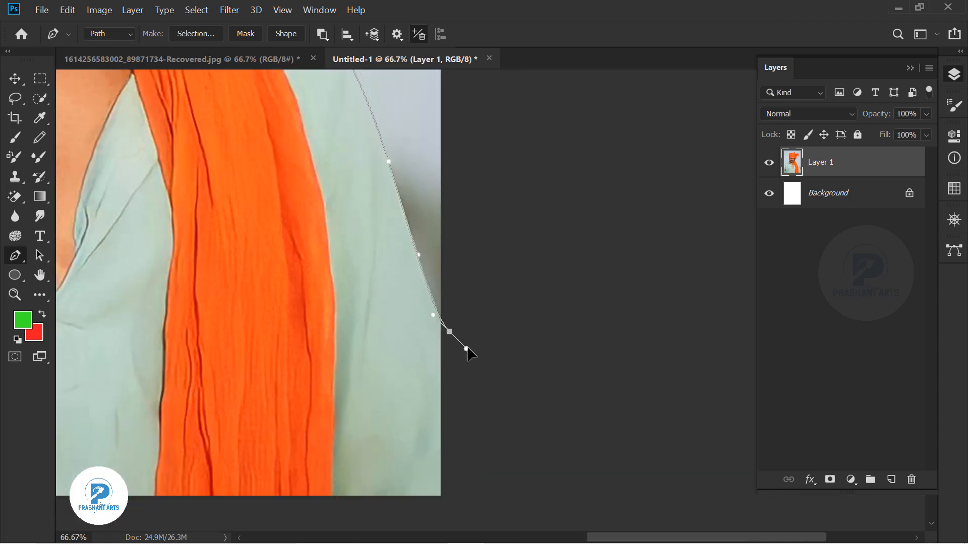
Close the path outside the canvas below the man and load it as a selection.
{"action": "left_click", "coordinate": [388, 368]}
{"action": "left_click", "coordinate": [216, 347]}
{"action": "left_click", "coordinate": [361, 293]}
{"action": "key", "text": "ctrl+Return"}
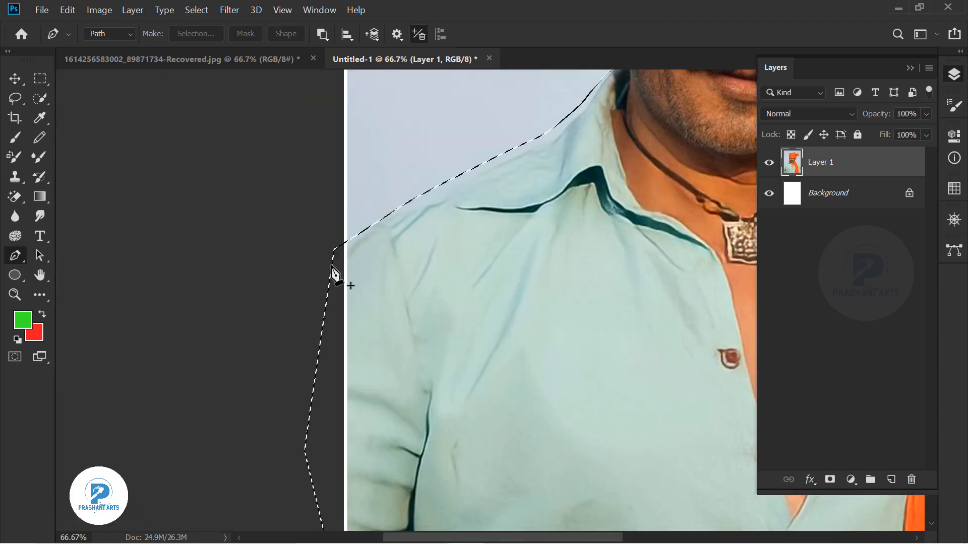
Add a layer mask to Layer 1 from the selection to hide the photo's backdrop.
{"action": "left_click", "coordinate": [829, 479]}
{"action": "key", "text": "ctrl+minus"}
{"action": "key", "text": "ctrl+minus"}
{"action": "key", "text": "ctrl+minus"}
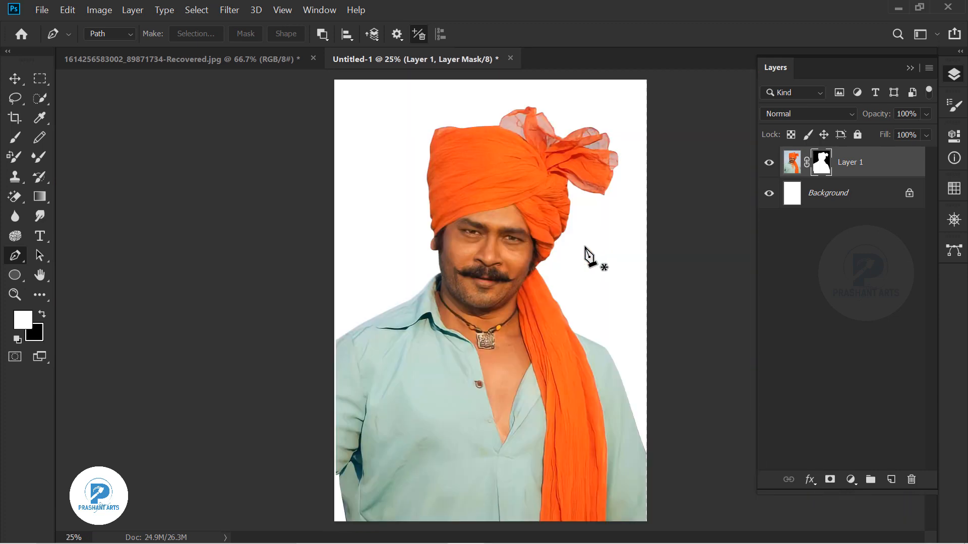
Examine the masked cutout against the white background at several magnifications.
{"action": "key", "text": "ctrl+minus"}
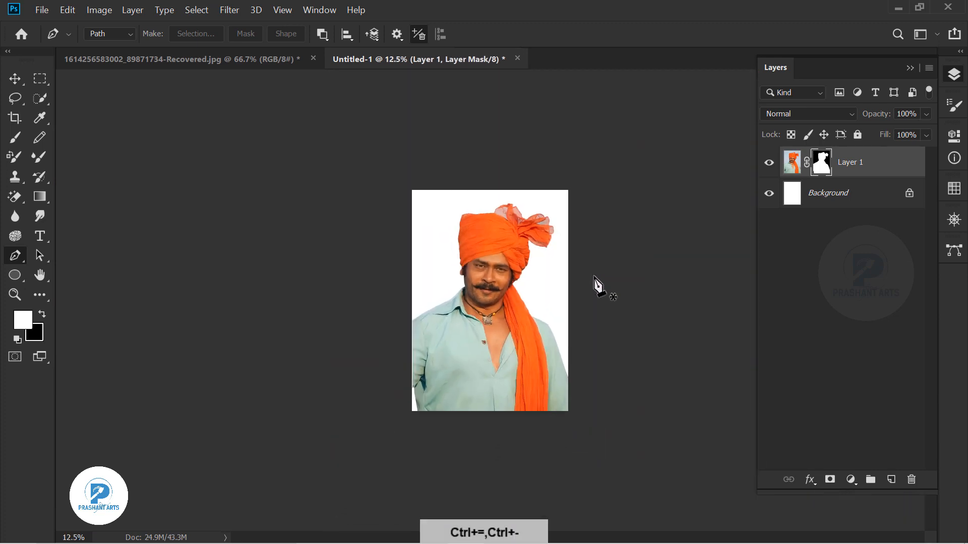
{"action": "key", "text": "ctrl+equal"}
{"action": "key", "text": "ctrl+equal"}
{"action": "key", "text": "ctrl+equal"}
{"action": "key", "text": "ctrl+equal"}
{"action": "key", "text": "ctrl+equal"}
{"action": "key", "text": "ctrl+equal"}
{"action": "key", "text": "ctrl+equal"}
{"action": "key", "text": "ctrl+minus"}
{"action": "key", "text": "ctrl+minus"}
{"action": "key", "text": "ctrl+minus"}
{"action": "key", "text": "ctrl+minus"}
Fill the Background layer with medium gray and darken it to charcoal with Levels.
{"action": "left_click", "coordinate": [847, 193]}
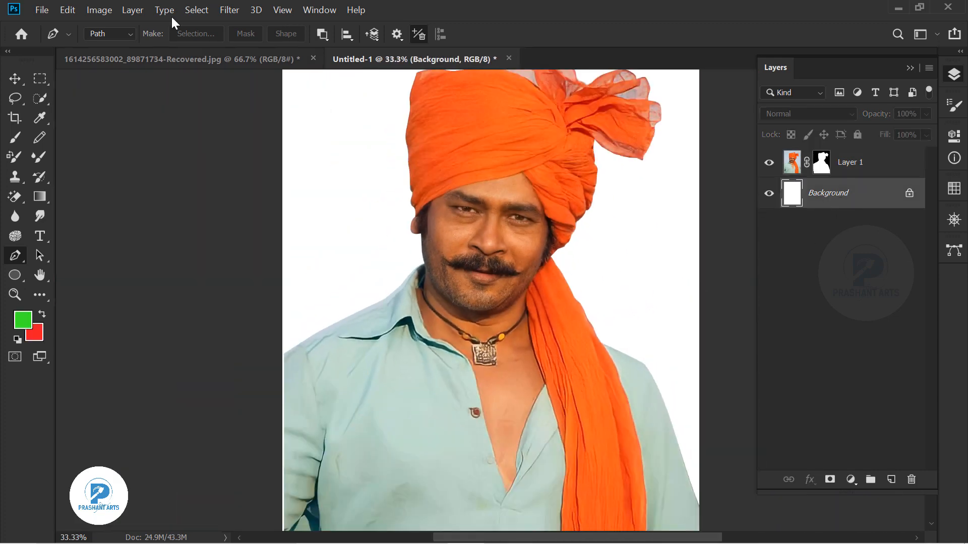
{"action": "left_click", "coordinate": [67, 10]}
{"action": "left_click", "coordinate": [121, 241]}
{"action": "left_click", "coordinate": [579, 123]}
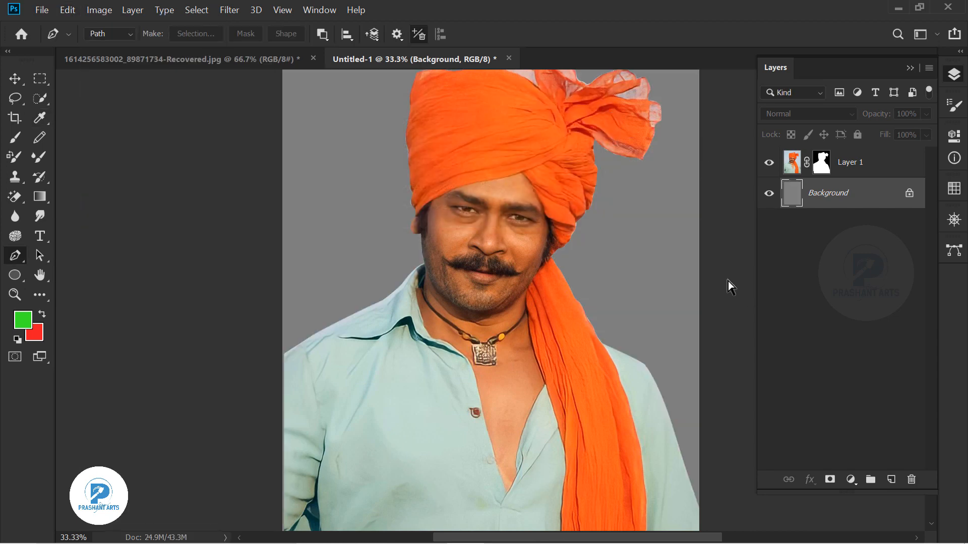
{"action": "key", "text": "ctrl+l"}
{"action": "left_click_drag", "start_coordinate": [691, 339], "coordinate": [734, 342]}
{"action": "left_click", "coordinate": [846, 198]}
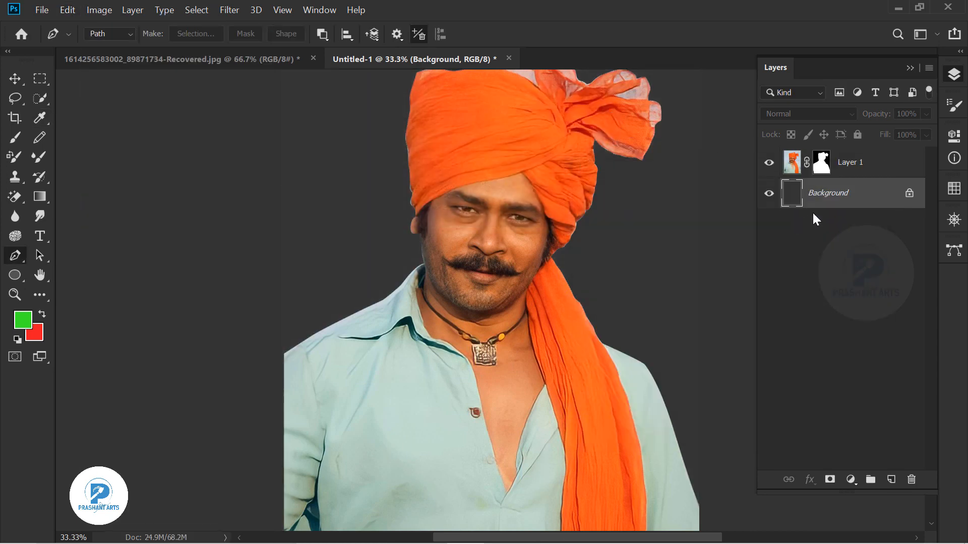
Apply the layer mask to Layer 1 permanently.
{"action": "left_click", "coordinate": [822, 160]}
{"action": "right_click", "coordinate": [821, 161]}
{"action": "left_click", "coordinate": [829, 206]}
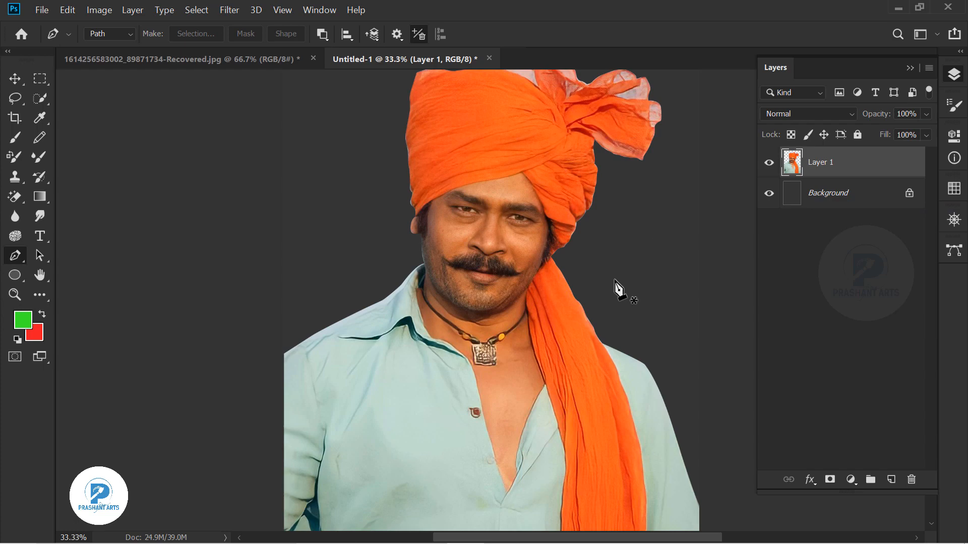
Examine the cutout's edges along the shirt, face and turban against the dark background.
{"action": "key", "text": "ctrl+minus"}
{"action": "key", "text": "ctrl+equal"}
{"action": "key", "text": "ctrl+equal"}
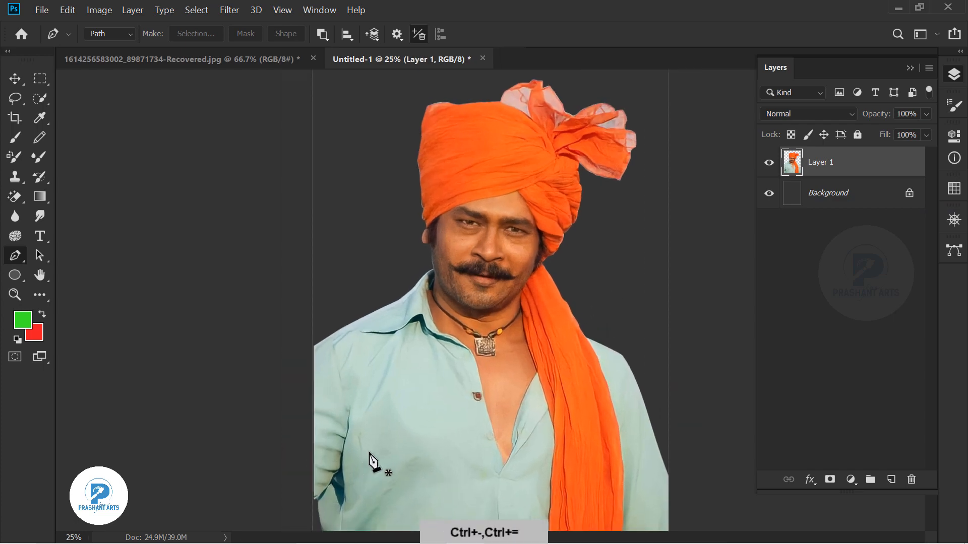
{"action": "left_click_drag", "start_coordinate": [357, 381], "coordinate": [443, 201]}
{"action": "left_click_drag", "start_coordinate": [396, 277], "coordinate": [316, 423]}
{"action": "key", "text": "ctrl+minus"}
{"action": "key", "text": "ctrl+equal"}
{"action": "key", "text": "ctrl+equal"}
{"action": "left_click_drag", "start_coordinate": [436, 207], "coordinate": [372, 337]}
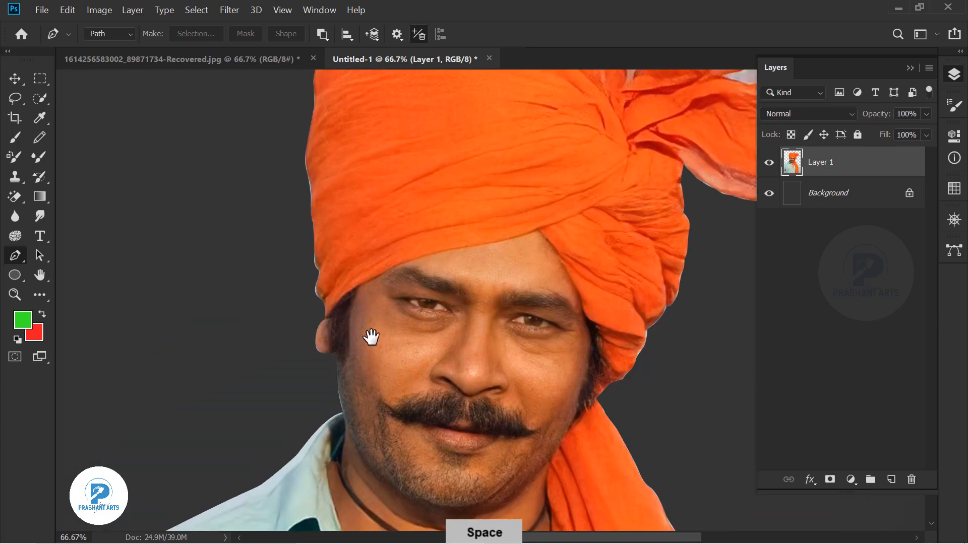
Trace a new Pen path along the turban's lower edge from above the ear to the forehead peak.
{"action": "key", "text": "ctrl+equal"}
{"action": "key", "text": "ctrl+equal"}
{"action": "key", "text": "ctrl+minus"}
{"action": "left_click", "coordinate": [234, 327]}
{"action": "left_click_drag", "start_coordinate": [251, 324], "coordinate": [280, 286]}
{"action": "left_click", "coordinate": [308, 272]}
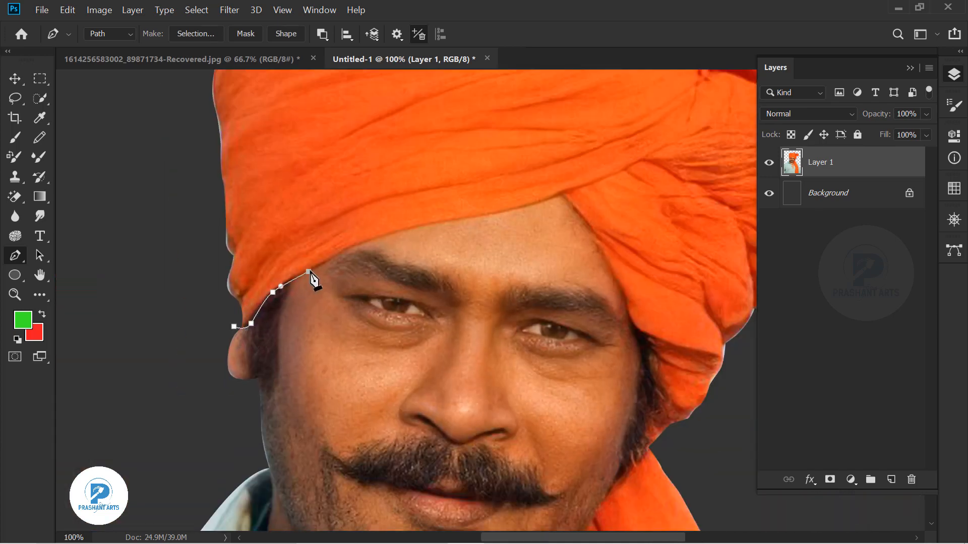
{"action": "left_click", "coordinate": [348, 250]}
{"action": "left_click_drag", "start_coordinate": [445, 222], "coordinate": [469, 218]}
{"action": "left_click_drag", "start_coordinate": [559, 195], "coordinate": [567, 190]}
{"action": "left_click", "coordinate": [559, 195], "text": "alt"}
Continue the path beside the face and down the scarf's inner edge to below the canvas.
{"action": "left_click", "coordinate": [639, 452]}
{"action": "left_click_drag", "start_coordinate": [528, 306], "coordinate": [538, 346]}
{"action": "left_click_drag", "start_coordinate": [569, 429], "coordinate": [420, 161]}
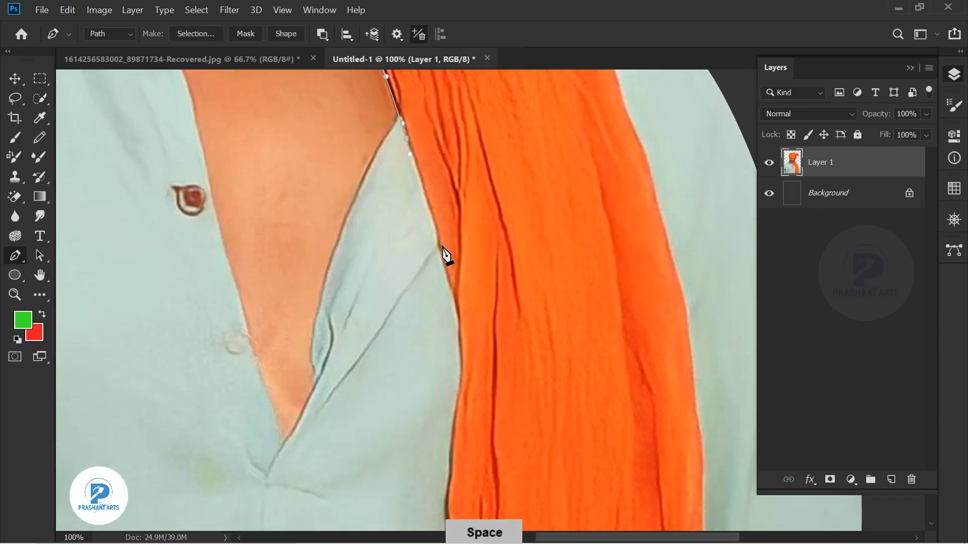
{"action": "left_click_drag", "start_coordinate": [443, 249], "coordinate": [450, 282]}
{"action": "left_click", "coordinate": [262, 240]}
{"action": "left_click", "coordinate": [258, 339]}
{"action": "left_click_drag", "start_coordinate": [253, 387], "coordinate": [258, 411]}
Trace the path back up the scarf's outer edge from the bottom of the canvas.
{"action": "left_click", "coordinate": [497, 434]}
{"action": "left_click", "coordinate": [516, 389]}
{"action": "left_click_drag", "start_coordinate": [519, 232], "coordinate": [461, 349]}
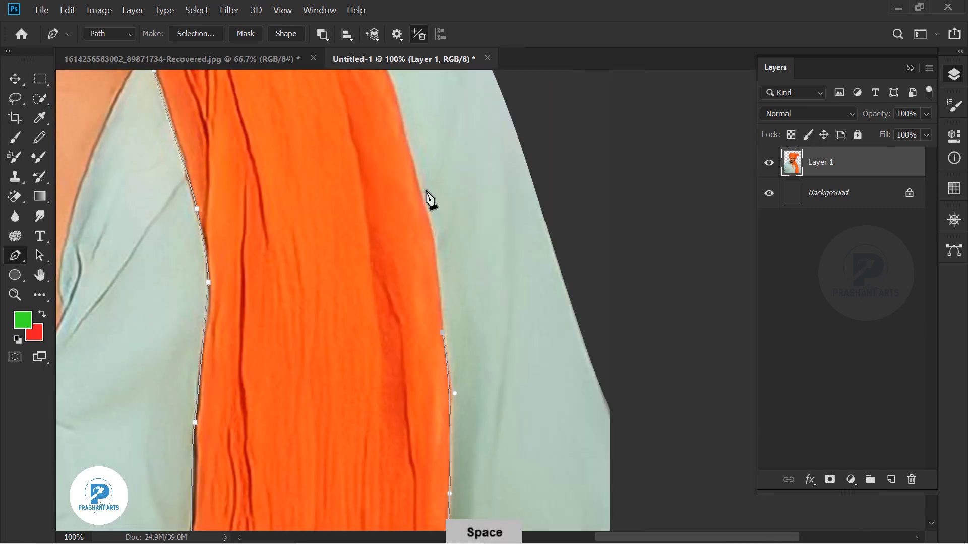
{"action": "left_click_drag", "start_coordinate": [416, 172], "coordinate": [395, 108]}
{"action": "left_click_drag", "start_coordinate": [396, 109], "coordinate": [369, 273]}
{"action": "left_click", "coordinate": [353, 216]}
Continue the path up to the shoulder and close it loosely around the outside of the turban.
{"action": "left_click_drag", "start_coordinate": [354, 215], "coordinate": [434, 328]}
{"action": "left_click_drag", "start_coordinate": [422, 287], "coordinate": [420, 272]}
{"action": "left_click_drag", "start_coordinate": [374, 196], "coordinate": [365, 174]}
{"action": "left_click_drag", "start_coordinate": [365, 174], "coordinate": [435, 433]}
{"action": "left_click", "coordinate": [445, 311]}
{"action": "key", "text": "ctrl+0"}
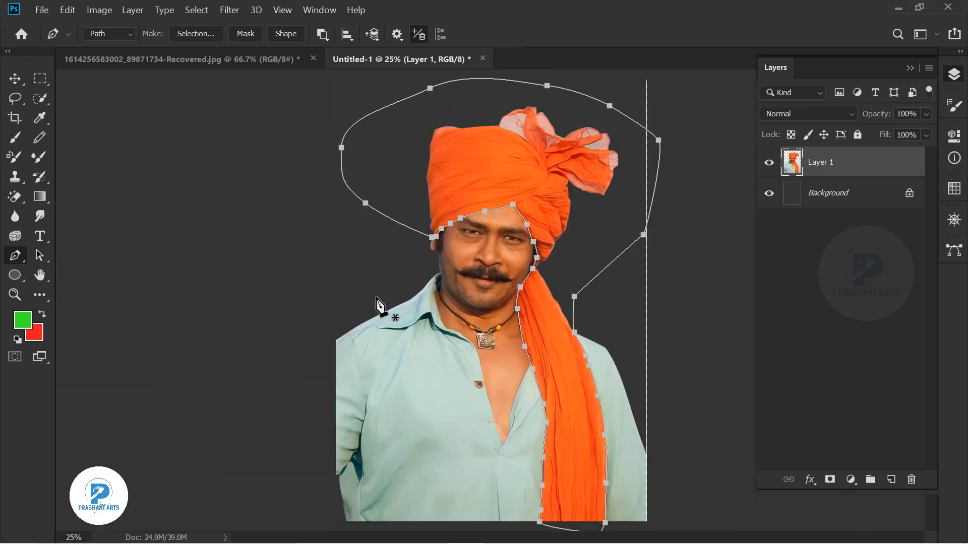
Load the path as a feathered selection and copy the turban and scarf to a new layer.
{"action": "key", "text": "ctrl+Return"}
{"action": "key", "text": "shift+F6"}
{"action": "key", "text": "Return"}
{"action": "key", "text": "ctrl+j"}
Trace a Pen path from the jaw down the collar and shirt opening to the bottom of the neckline.
{"action": "key", "text": "ctrl+plus"}
{"action": "left_click", "coordinate": [280, 173]}
{"action": "left_click", "coordinate": [292, 384]}
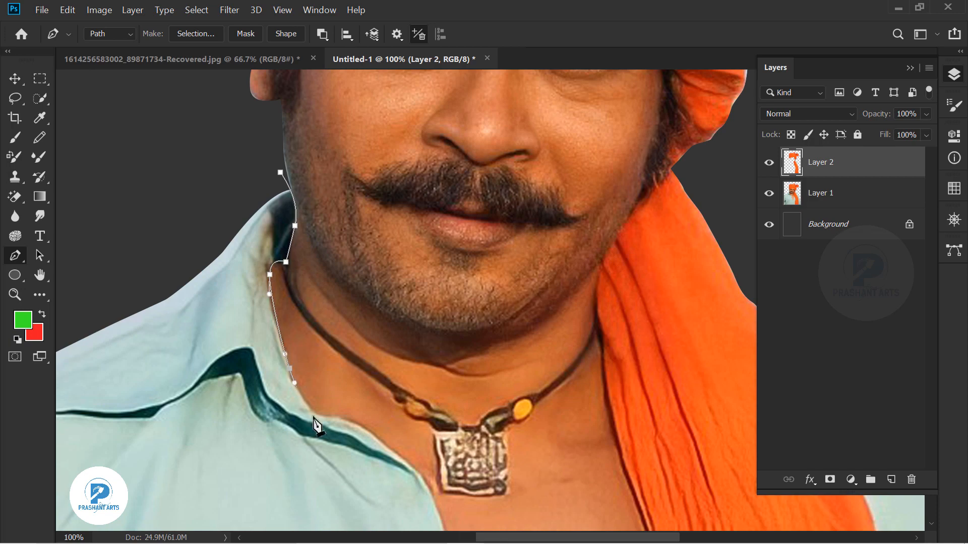
{"action": "left_click", "coordinate": [396, 451]}
{"action": "left_click_drag", "start_coordinate": [438, 460], "coordinate": [376, 247]}
{"action": "left_click_drag", "start_coordinate": [380, 312], "coordinate": [389, 347]}
{"action": "left_click_drag", "start_coordinate": [390, 348], "coordinate": [341, 190]}
{"action": "left_click_drag", "start_coordinate": [373, 330], "coordinate": [375, 344]}
{"action": "left_click", "coordinate": [431, 509]}
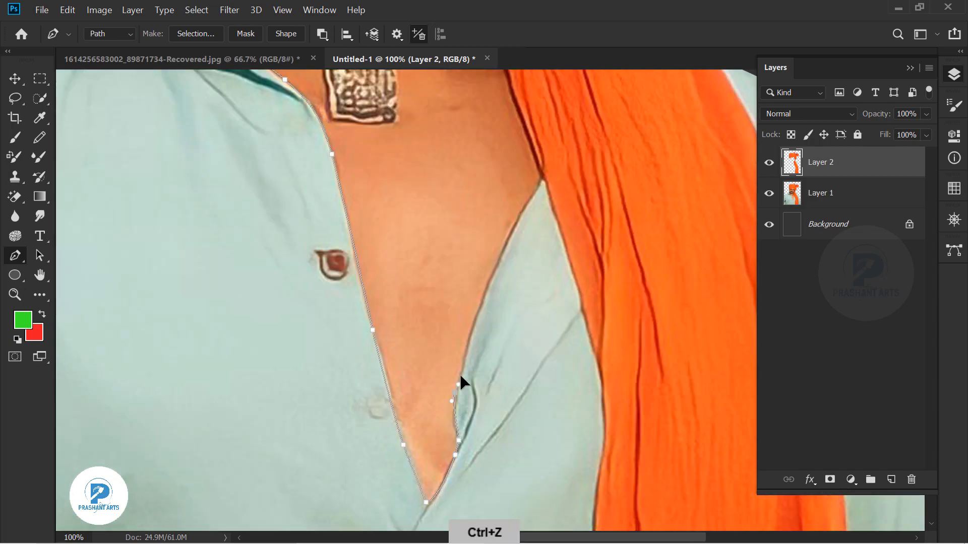
Complete the path up the other side of the neckline and close it loosely around the shirt.
{"action": "key", "text": "ctrl+minus"}
{"action": "left_click_drag", "start_coordinate": [460, 384], "coordinate": [629, 274]}
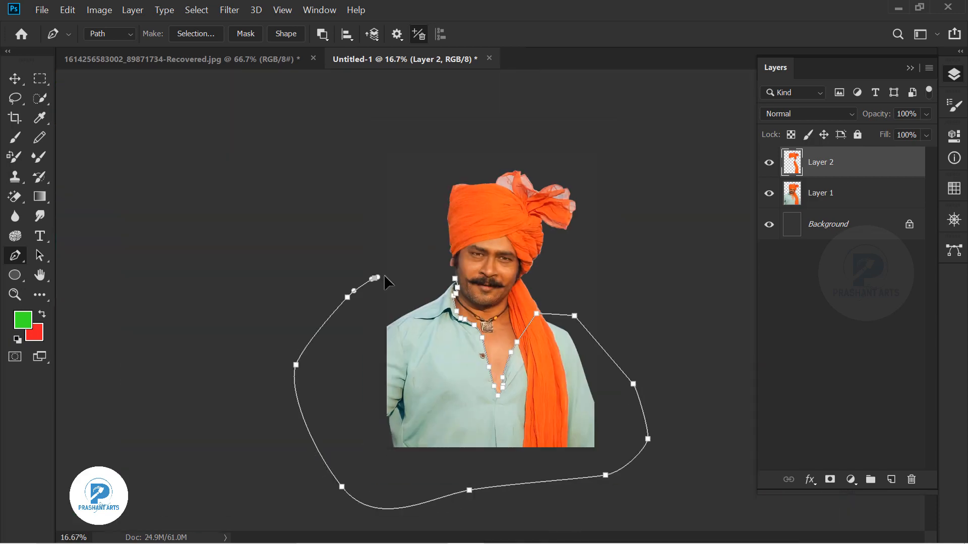
{"action": "left_click", "coordinate": [455, 279]}
Load the path as a feathered selection and copy the shirt area from Layer 1 to a new layer.
{"action": "key", "text": "ctrl+Return"}
{"action": "key", "text": "shift+F6"}
{"action": "key", "text": "Return"}
{"action": "left_click", "coordinate": [821, 193]}
{"action": "key", "text": "ctrl+j"}
Trace the square necklace pendant on Layer 1 with a closed Pen path and copy it to a new layer.
{"action": "key", "text": "ctrl+plus"}
{"action": "key", "text": "ctrl+plus"}
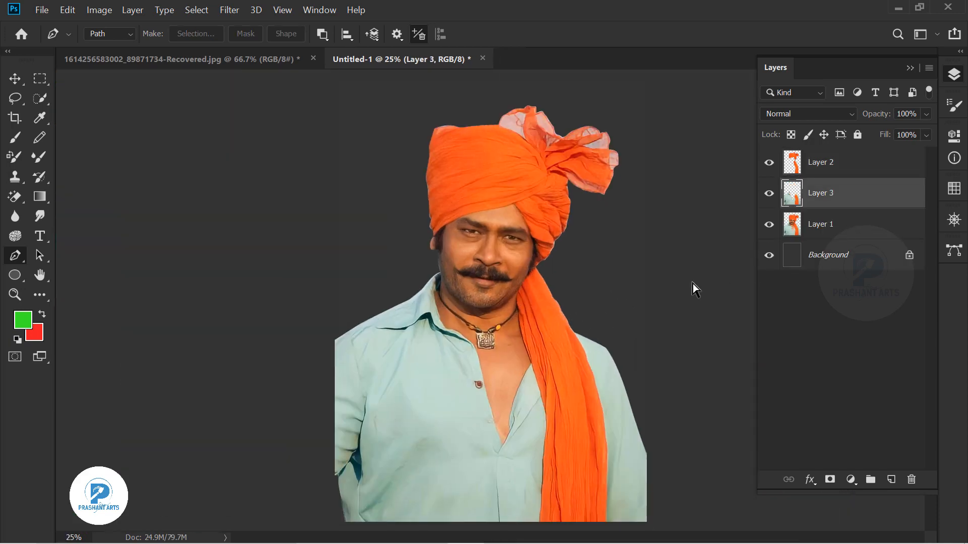
{"action": "left_click", "coordinate": [820, 224]}
{"action": "left_click", "coordinate": [304, 428]}
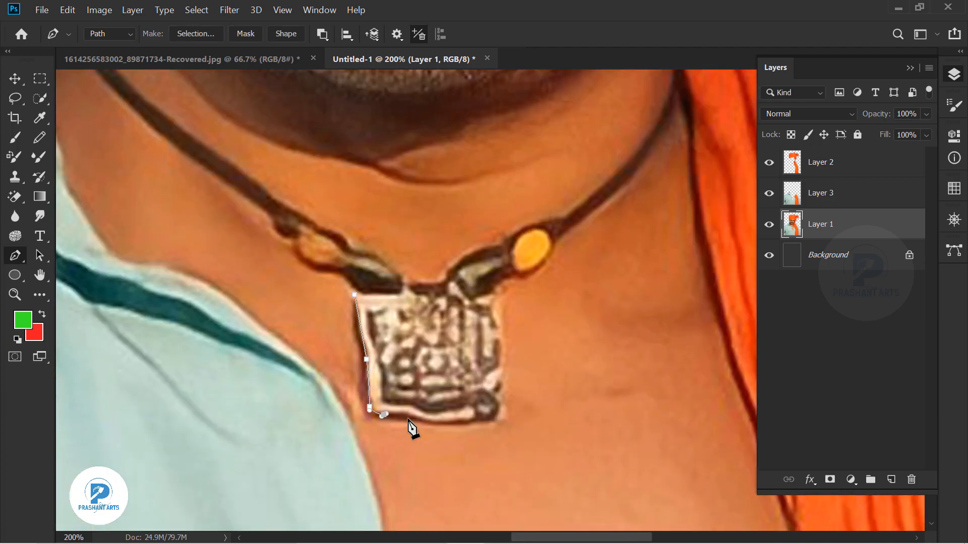
{"action": "left_click", "coordinate": [359, 296]}
{"action": "key", "text": "ctrl+Return"}
{"action": "key", "text": "ctrl+j"}
Duplicate Layer 1 and rename the original below it as og.
{"action": "key", "text": "ctrl+minus"}
{"action": "key", "text": "ctrl+minus"}
{"action": "key", "text": "ctrl+minus"}
{"action": "key", "text": "ctrl+minus"}
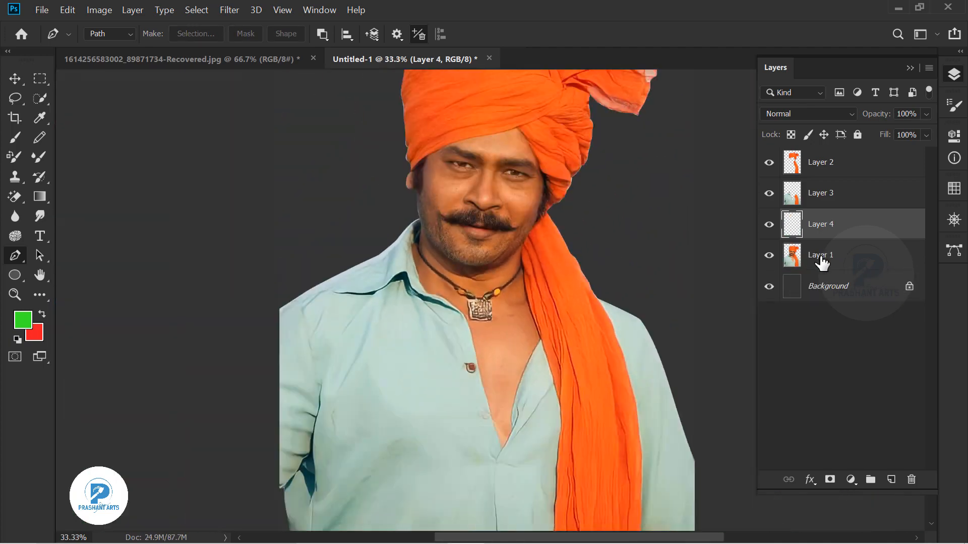
{"action": "left_click", "coordinate": [820, 256]}
{"action": "key", "text": "ctrl+j"}
{"action": "double_click", "coordinate": [815, 289]}
{"action": "type", "text": "og"}
{"action": "key", "text": "Return"}
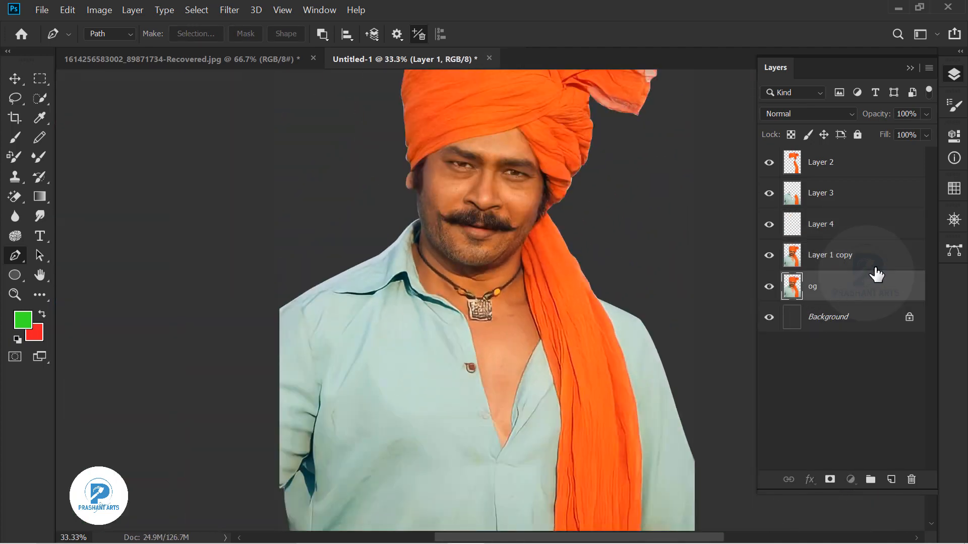
Apply Selective Color to the turban and scarf on Layer 2, setting Reds to Cyan -100, Magenta +11 and Yellow +10.
{"action": "left_click", "coordinate": [851, 255]}
{"action": "left_click", "coordinate": [845, 163]}
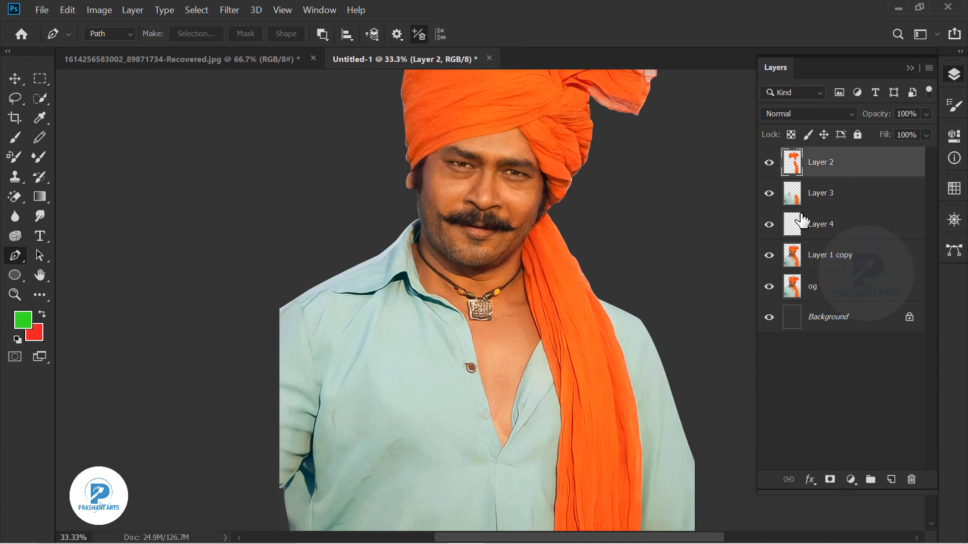
{"action": "left_click_drag", "start_coordinate": [643, 269], "coordinate": [561, 274]}
{"action": "key", "text": "ctrl+minus"}
{"action": "left_click", "coordinate": [99, 10]}
{"action": "mouse_move", "coordinate": [129, 42]}
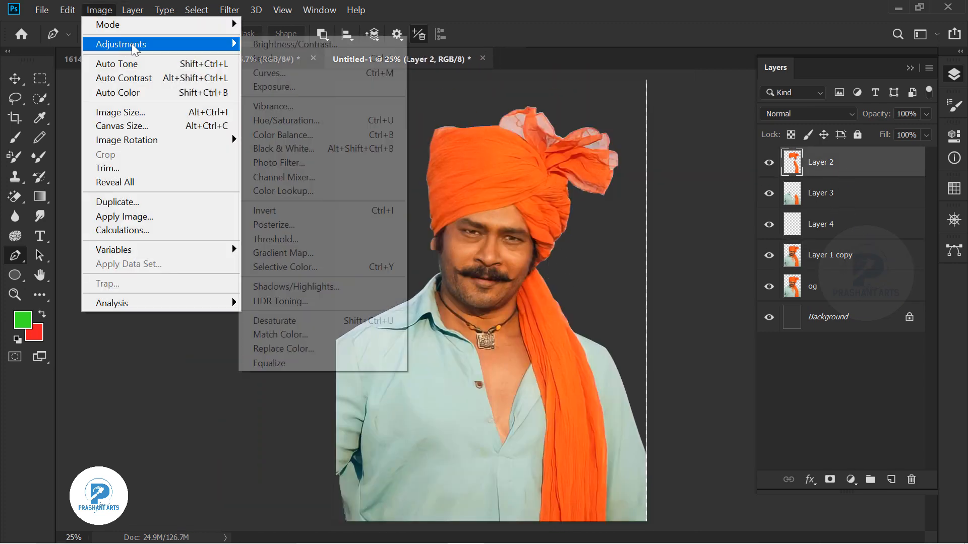
{"action": "left_click", "coordinate": [297, 263]}
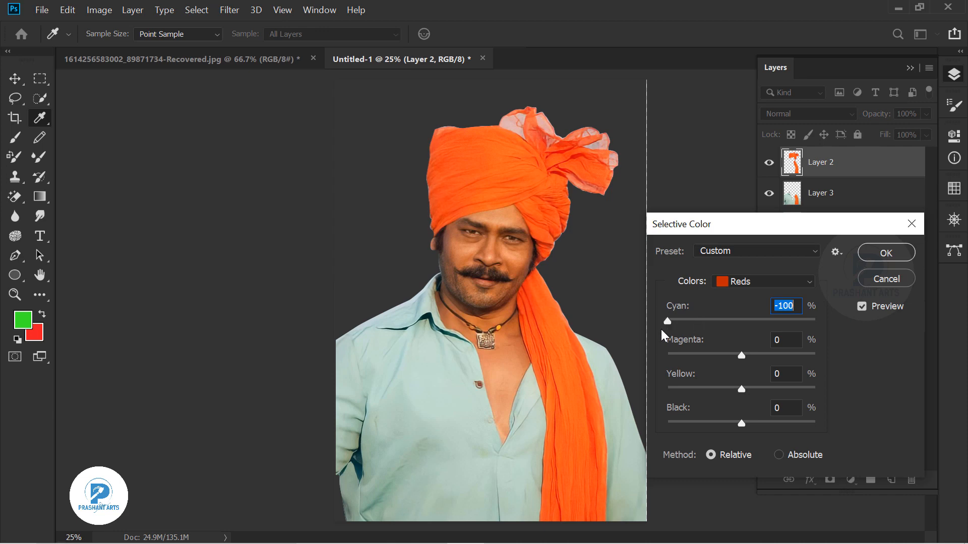
{"action": "left_click_drag", "start_coordinate": [742, 354], "coordinate": [752, 355]}
{"action": "left_click_drag", "start_coordinate": [741, 390], "coordinate": [752, 391]}
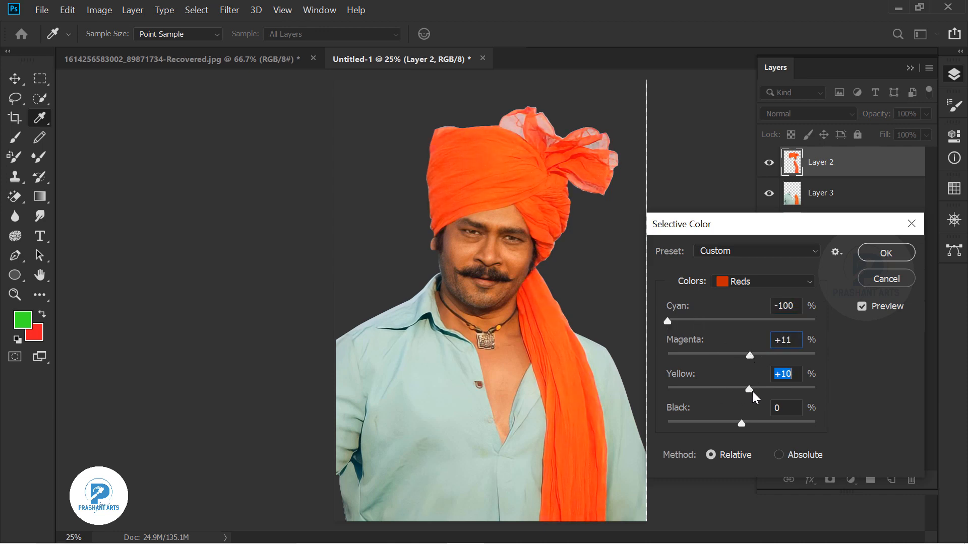
{"action": "left_click", "coordinate": [886, 252]}
Save the document to the Desktop as natrang in Photoshop PSD format, with Layer 3 selected.
{"action": "key", "text": "alt+bracketleft"}
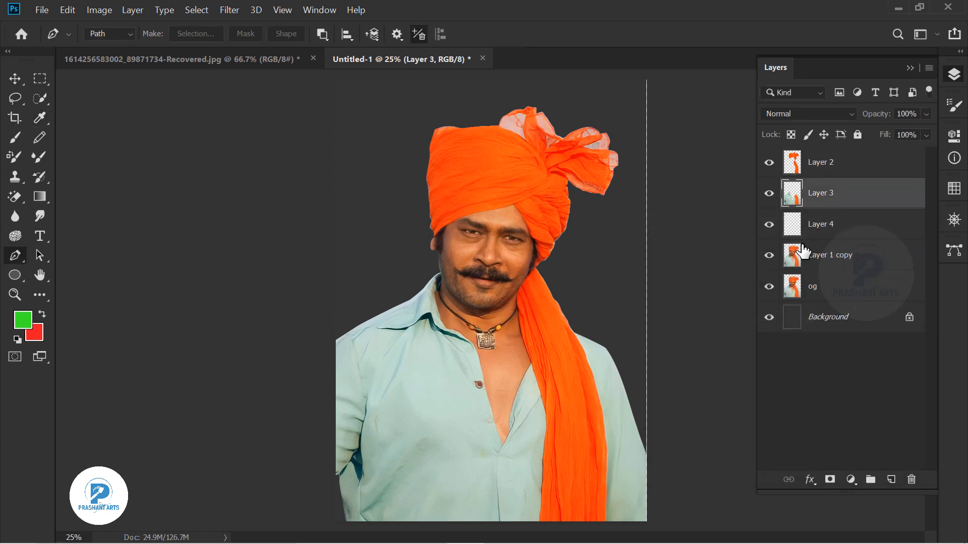
{"action": "key", "text": "ctrl+shift+s"}
{"action": "type", "text": "natrang"}
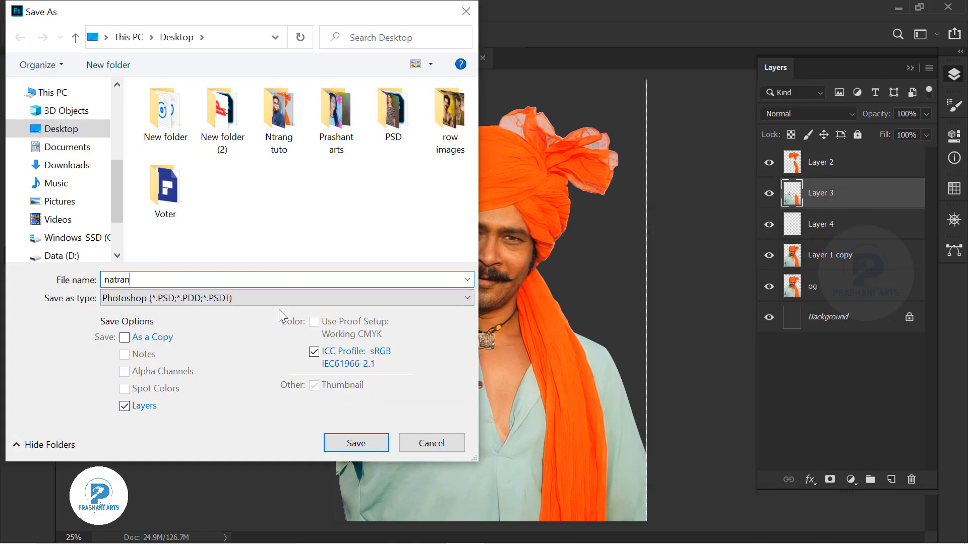
{"action": "left_click", "coordinate": [375, 443]}
Fully desaturate the shirt on Layer 3 with Hue/Saturation.
{"action": "key", "text": "v"}
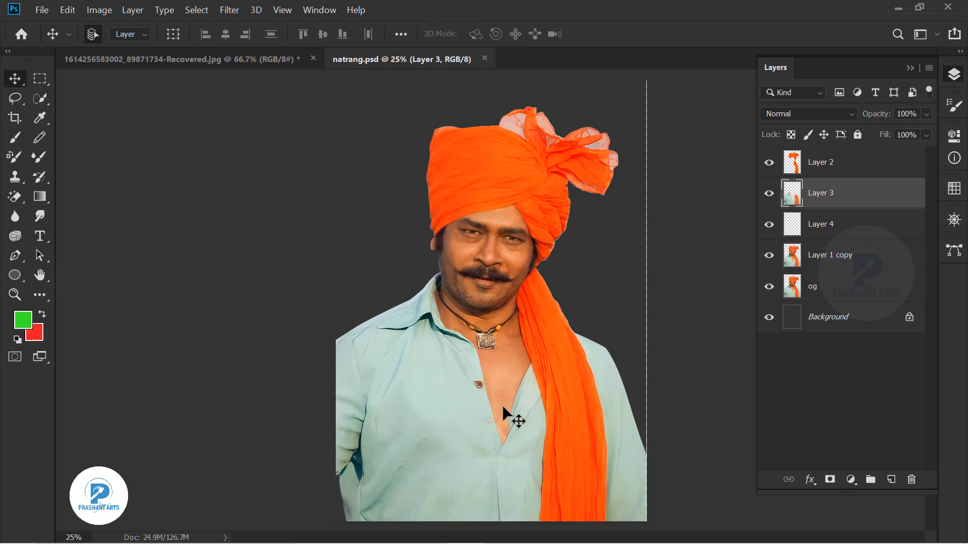
{"action": "key", "text": "ctrl+u"}
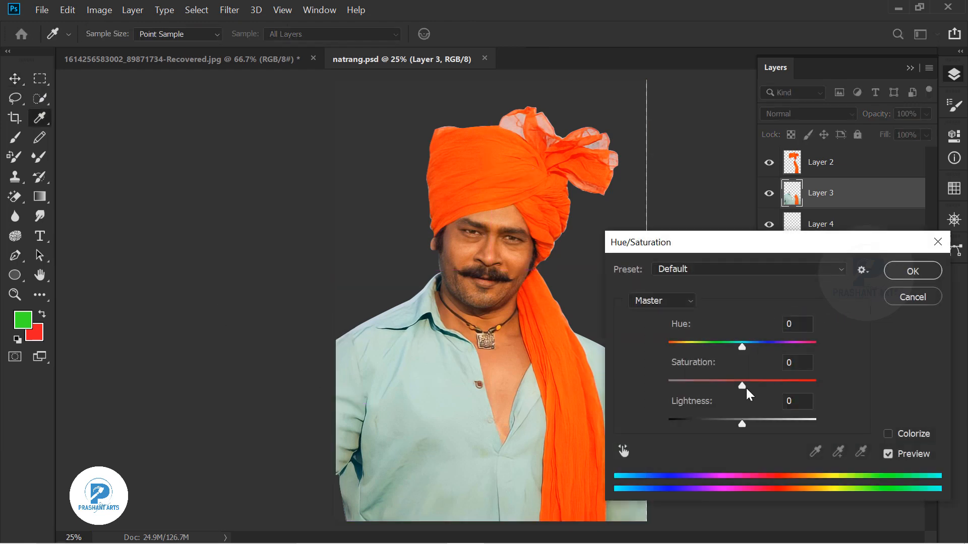
{"action": "left_click_drag", "start_coordinate": [745, 387], "coordinate": [645, 385]}
{"action": "left_click", "coordinate": [900, 273]}
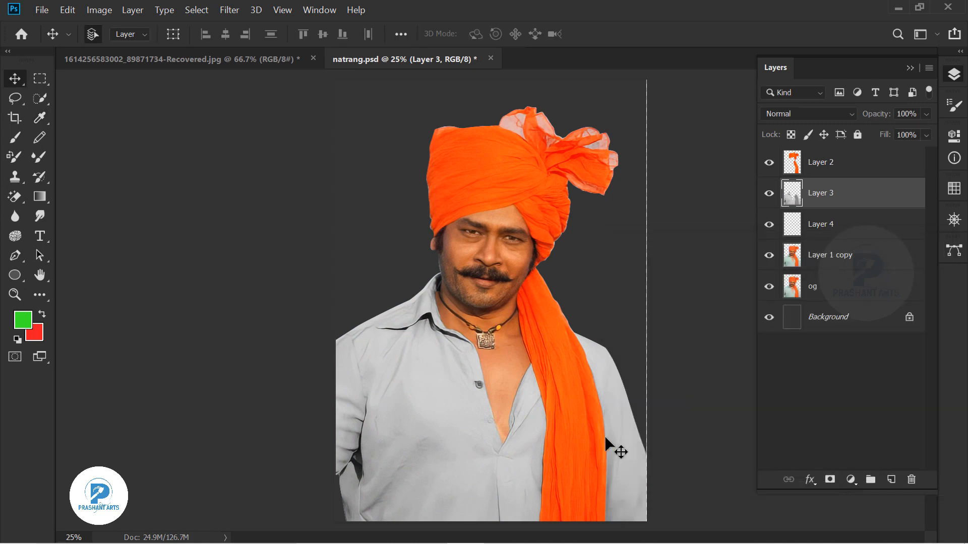
Brighten the shirt with Levels, lowering the white input to 243 and lightening the midtones.
{"action": "key", "text": "ctrl+l"}
{"action": "mouse_move", "coordinate": [784, 339]}
{"action": "left_mouse_down"}
{"action": "mouse_move", "coordinate": [766, 341]}
{"action": "mouse_move", "coordinate": [792, 342]}
{"action": "left_mouse_up"}
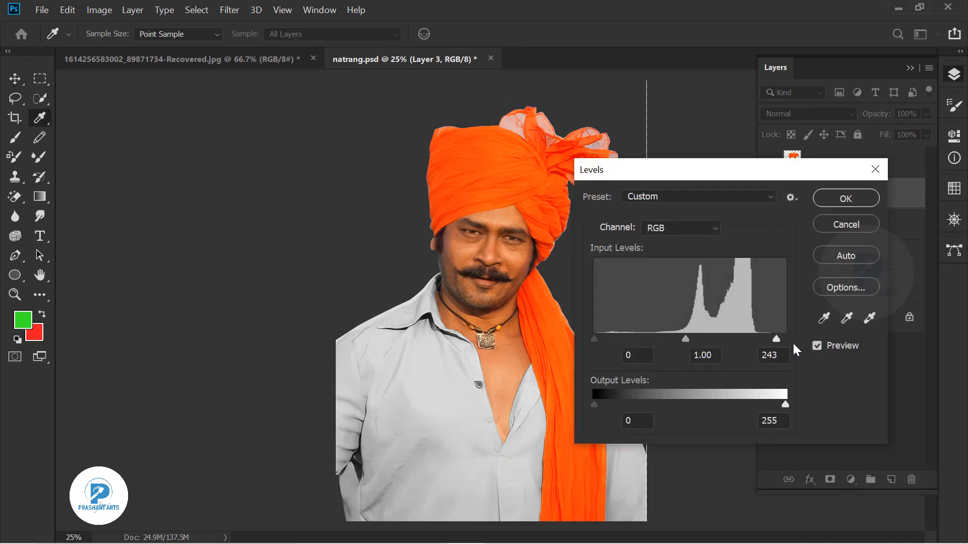
{"action": "left_click_drag", "start_coordinate": [690, 339], "coordinate": [671, 340]}
{"action": "left_click", "coordinate": [827, 203]}
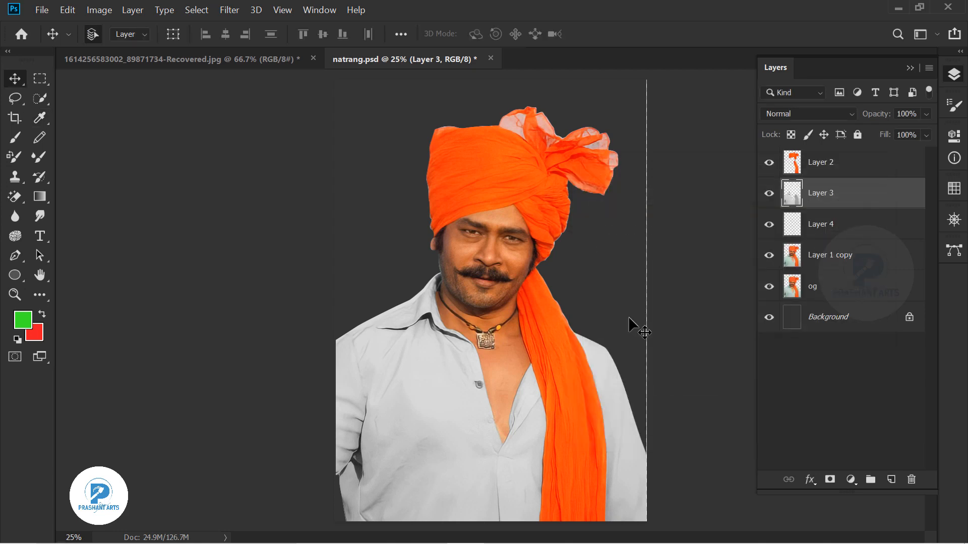
Compare Layer 3 hidden and shown, and tint the shirt pale blue with Color Balance.
{"action": "left_click", "coordinate": [769, 194]}
{"action": "left_click", "coordinate": [768, 194]}
{"action": "key", "text": "ctrl+b"}
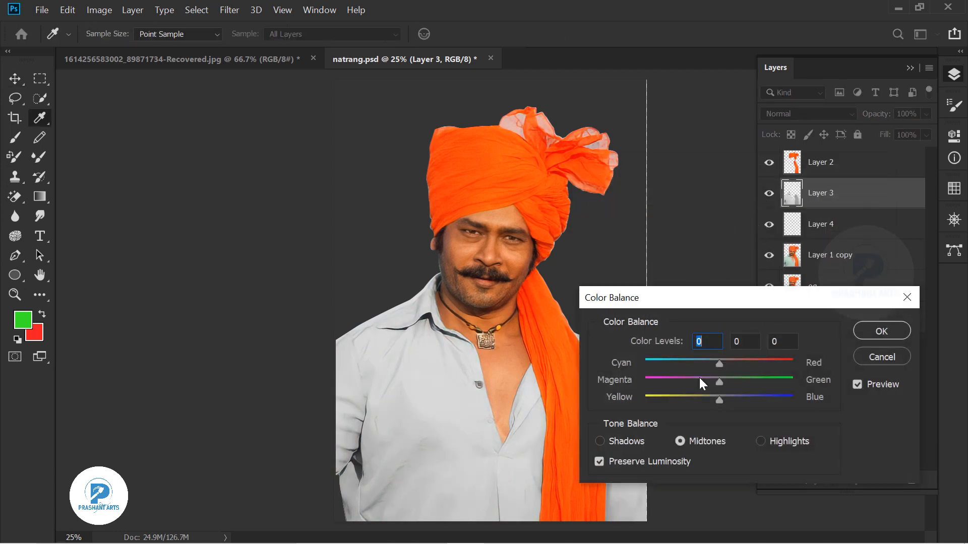
{"action": "left_click", "coordinate": [855, 333]}
Start Selective Color on Layer 1 copy and set the Neutrals to Cyan +4 and Black -3.
{"action": "left_click", "coordinate": [791, 258]}
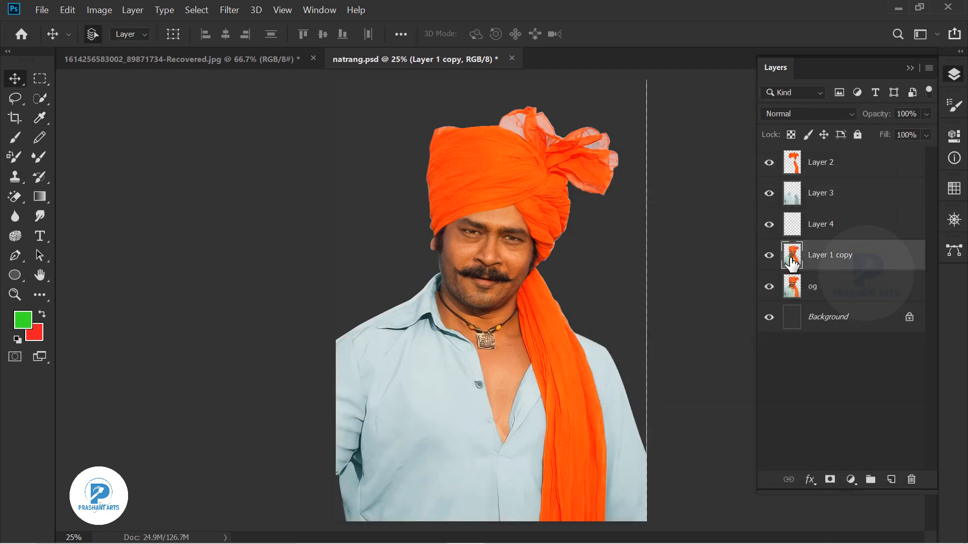
{"action": "left_click", "coordinate": [94, 7]}
{"action": "mouse_move", "coordinate": [119, 44]}
{"action": "left_click", "coordinate": [315, 266]}
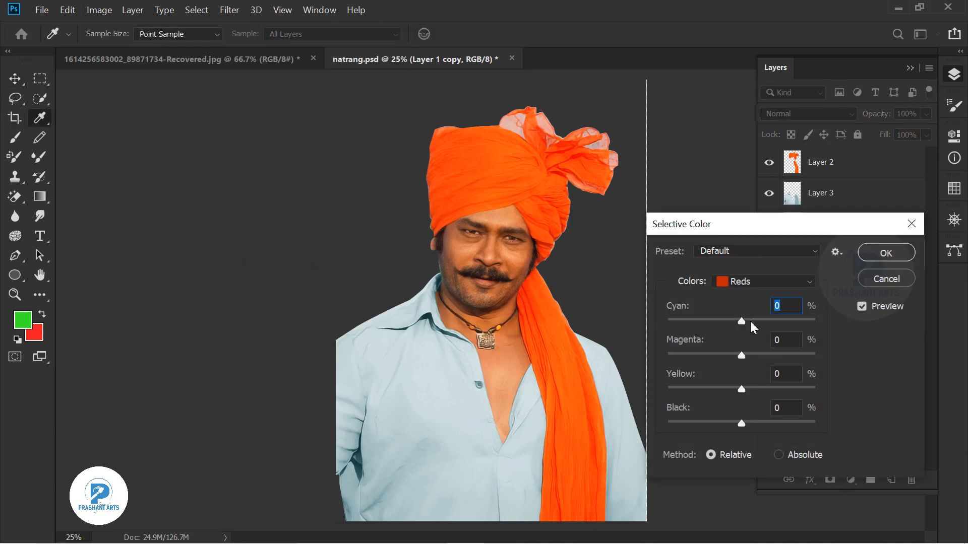
{"action": "mouse_move", "coordinate": [741, 321]}
{"action": "left_mouse_down"}
{"action": "mouse_move", "coordinate": [755, 322]}
{"action": "mouse_move", "coordinate": [749, 330]}
{"action": "left_mouse_up"}
{"action": "left_click", "coordinate": [764, 281]}
{"action": "left_click", "coordinate": [741, 396]}
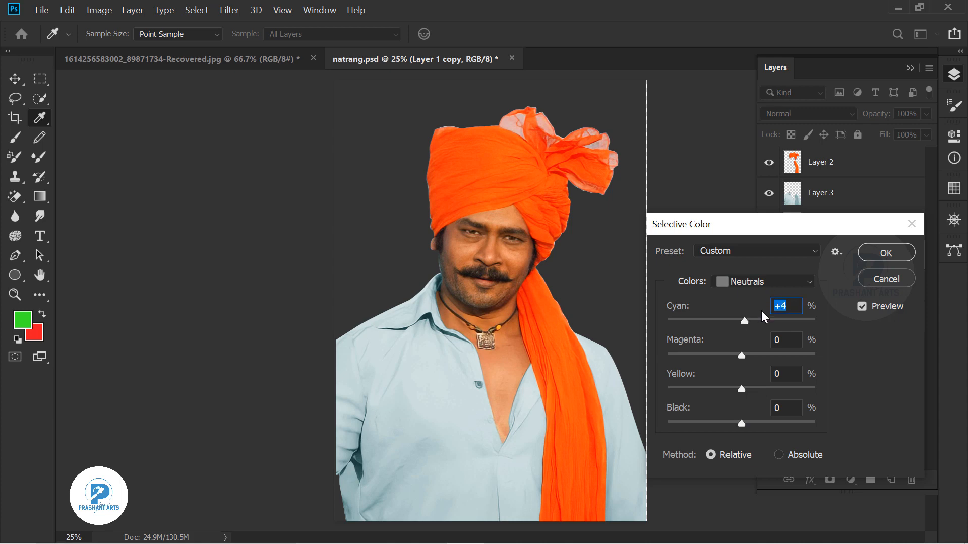
{"action": "mouse_move", "coordinate": [741, 424]}
{"action": "left_mouse_down"}
{"action": "mouse_move", "coordinate": [731, 426]}
{"action": "mouse_move", "coordinate": [739, 428]}
{"action": "left_mouse_up"}
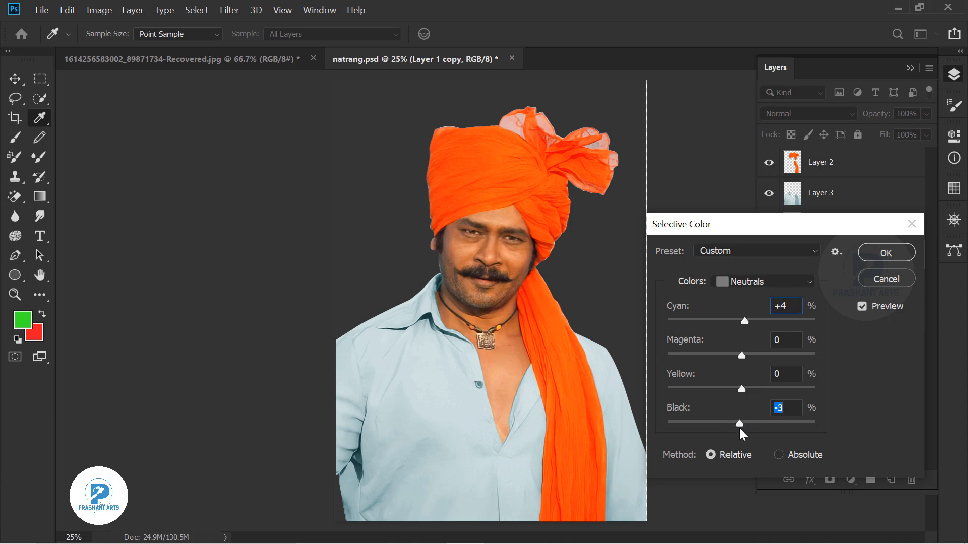
Set the Selective Color Reds to Cyan +6 and Black -21 to brighten the skin.
{"action": "left_click", "coordinate": [805, 280]}
{"action": "left_click", "coordinate": [756, 293]}
{"action": "left_click_drag", "start_coordinate": [750, 322], "coordinate": [746, 322]}
{"action": "left_click_drag", "start_coordinate": [741, 424], "coordinate": [726, 422]}
{"action": "key", "text": "ctrl+plus"}
{"action": "key", "text": "ctrl+plus"}
{"action": "key", "text": "ctrl+plus"}
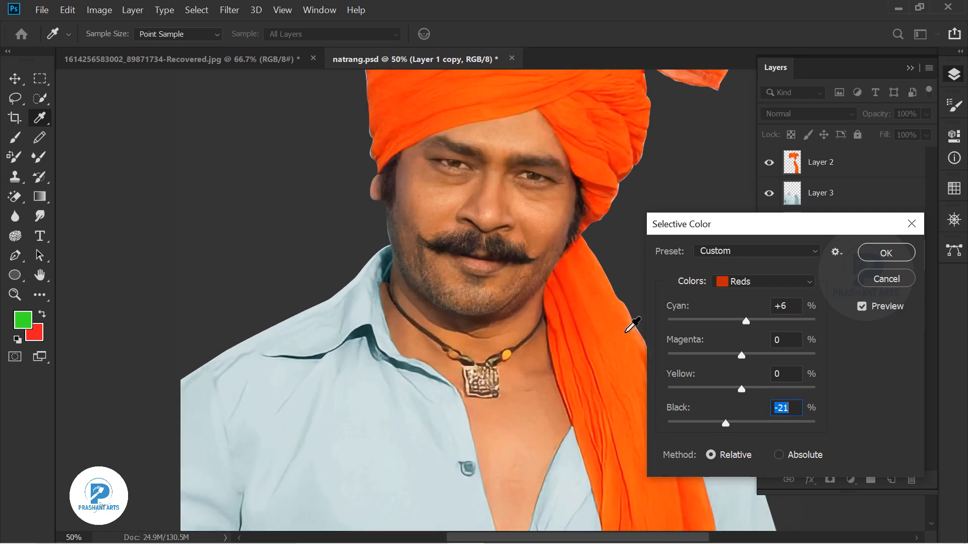
{"action": "left_click_drag", "start_coordinate": [517, 265], "coordinate": [503, 341]}
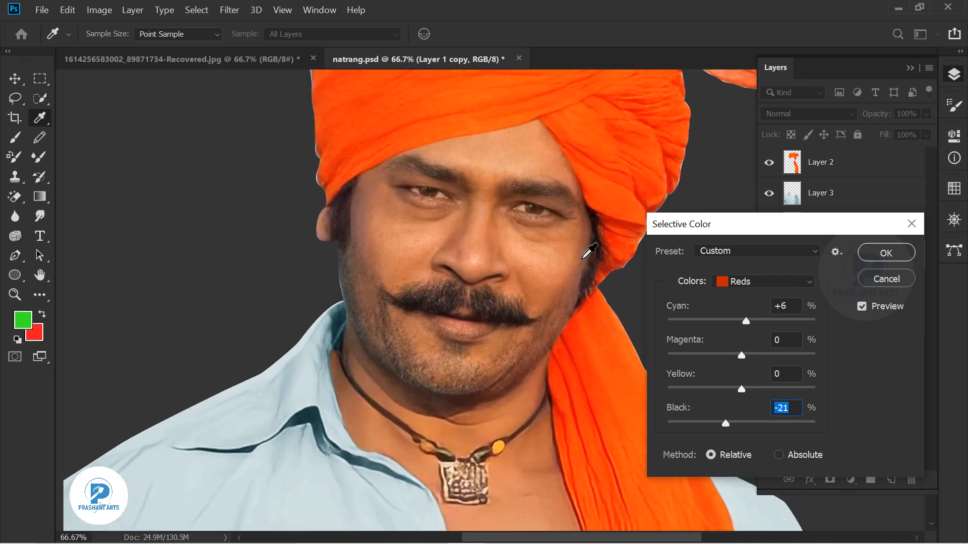
Set the Selective Color Blacks to Cyan +3 and Black +13.
{"action": "left_click", "coordinate": [781, 281]}
{"action": "left_click", "coordinate": [748, 406]}
{"action": "left_click_drag", "start_coordinate": [741, 424], "coordinate": [759, 425]}
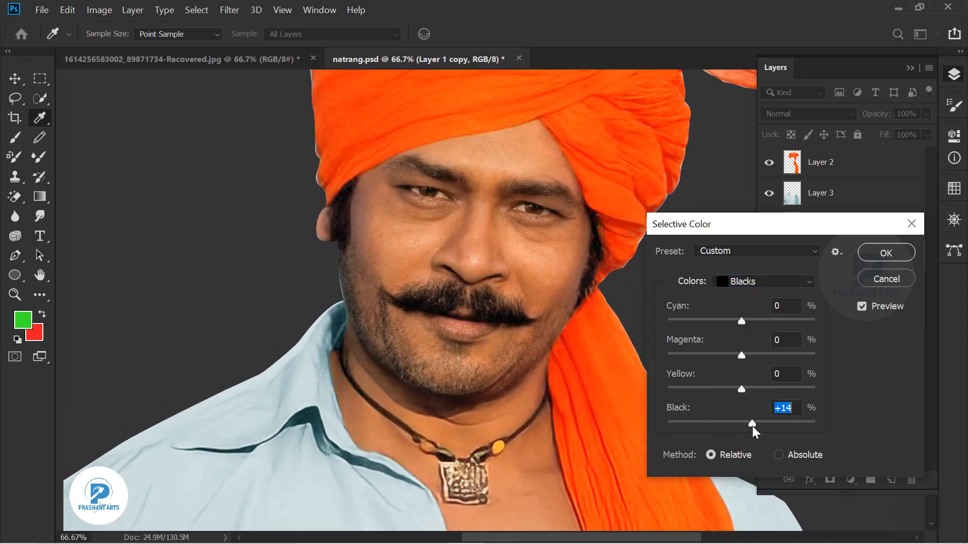
{"action": "left_click_drag", "start_coordinate": [741, 323], "coordinate": [746, 324]}
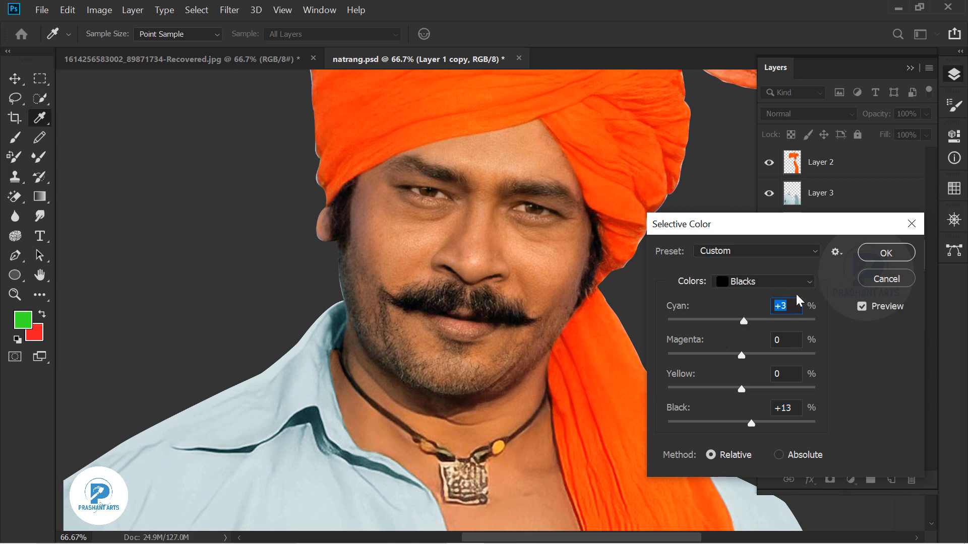
Raise Yellow slightly in the Selective Color Yellows and apply the adjustment.
{"action": "left_click", "coordinate": [764, 282]}
{"action": "left_click", "coordinate": [745, 308]}
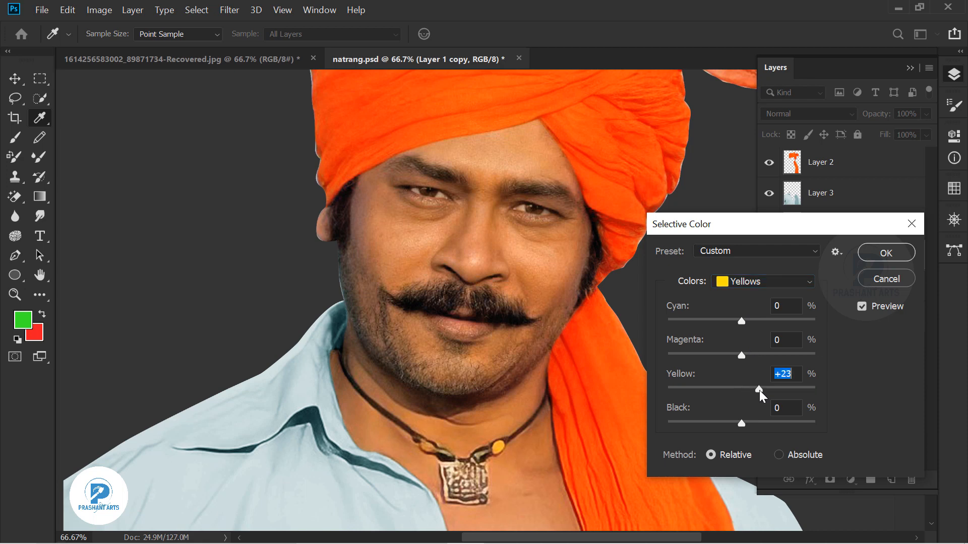
{"action": "left_click_drag", "start_coordinate": [759, 390], "coordinate": [745, 392]}
{"action": "left_click", "coordinate": [886, 253]}
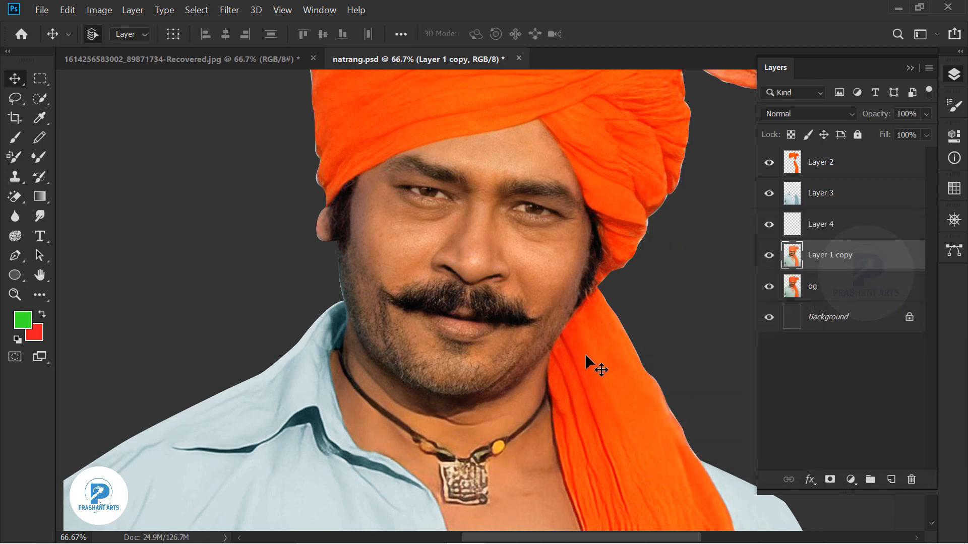
Duplicate the layers from Layer 2 down to Layer 1 copy and merge the duplicates into one layer.
{"action": "key", "text": "ctrl+minus"}
{"action": "key", "text": "ctrl+minus"}
{"action": "left_click", "coordinate": [863, 174]}
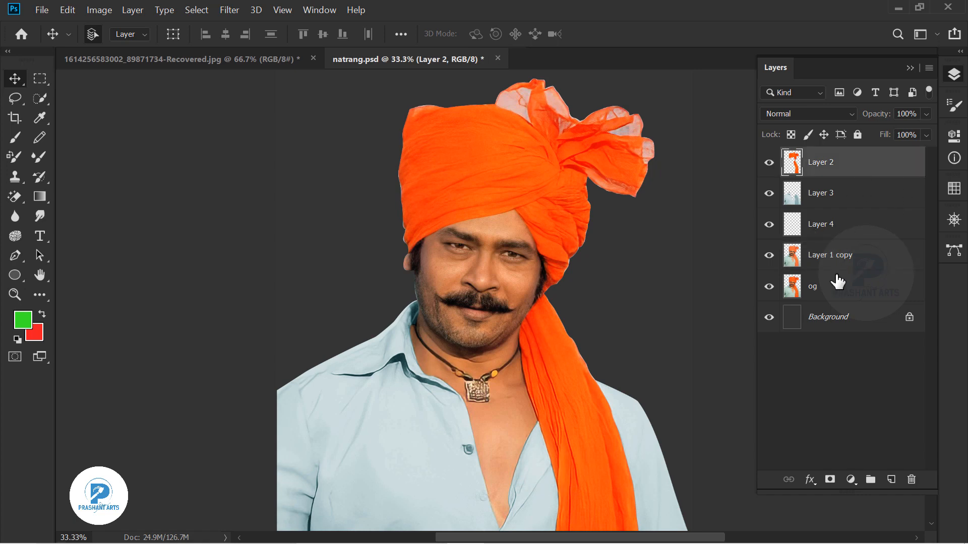
{"action": "left_click", "coordinate": [839, 263], "text": "shift"}
{"action": "key", "text": "ctrl+j"}
{"action": "key", "text": "ctrl+e"}
Group the original layers from Layer 2 to Layer 1 copy and save the document.
{"action": "left_click", "coordinate": [841, 204]}
{"action": "left_click", "coordinate": [808, 284], "text": "shift"}
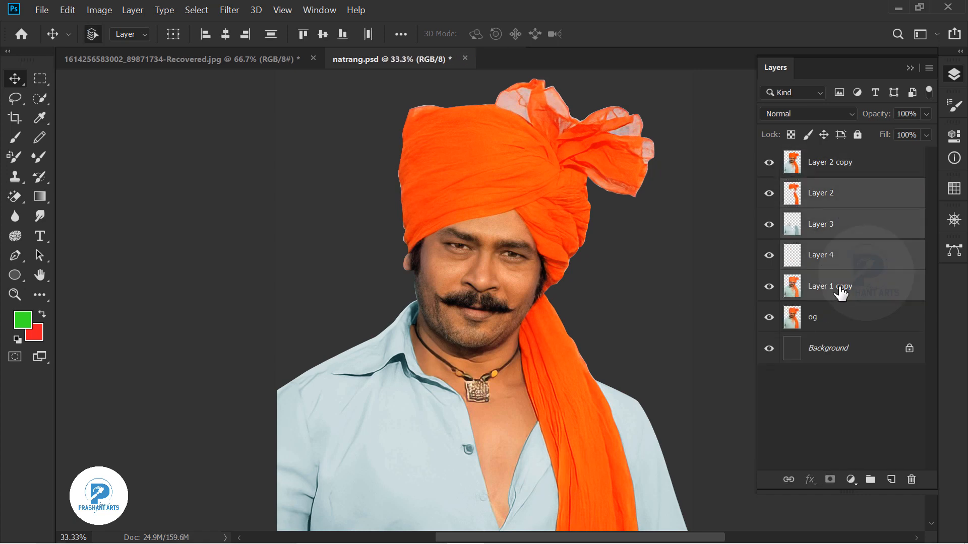
{"action": "key", "text": "ctrl+g"}
{"action": "key", "text": "ctrl+s"}
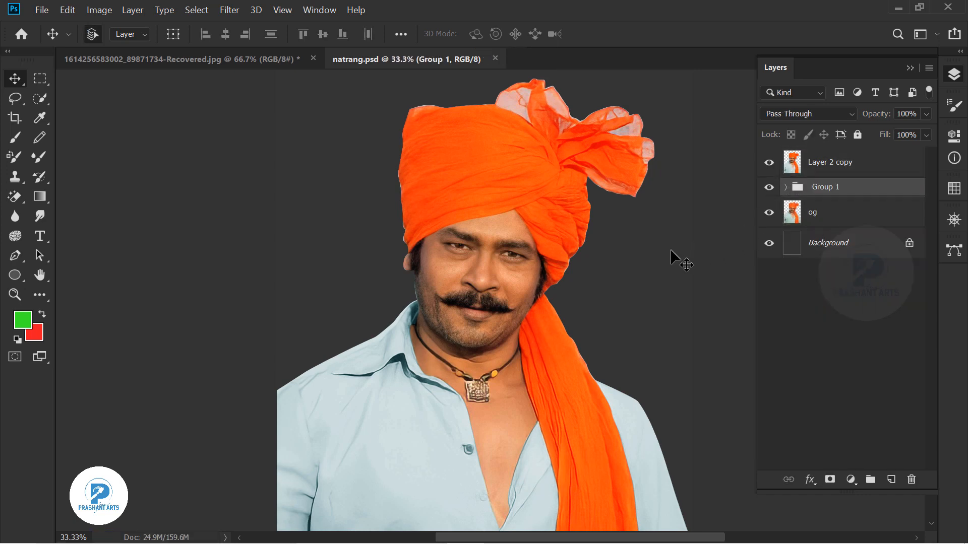
Select the pendant from Layer 4's outline, turn it gold on Layer 2 copy by shifting Color Balance highlights toward yellow, and save.
{"action": "left_click", "coordinate": [785, 188]}
{"action": "left_click", "coordinate": [804, 281], "text": "ctrl"}
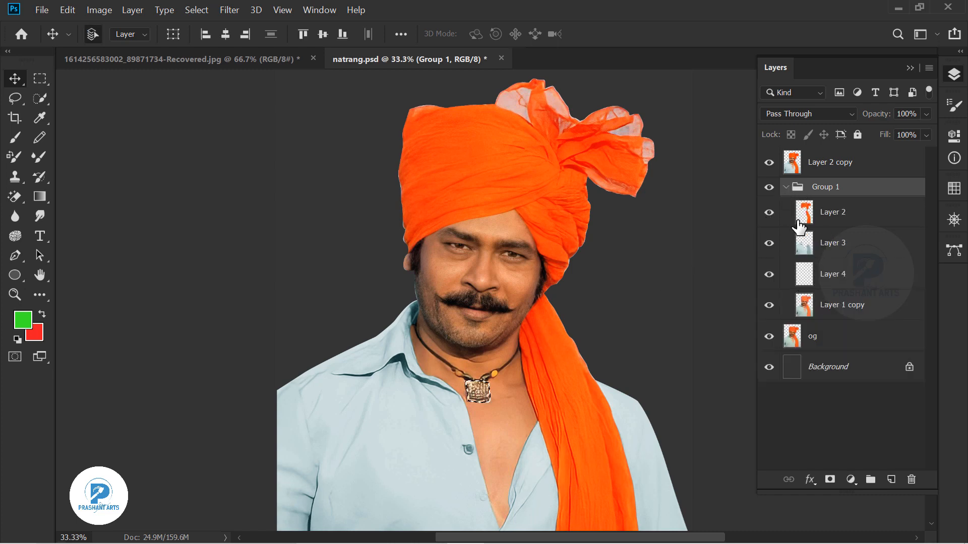
{"action": "left_click", "coordinate": [801, 167]}
{"action": "key", "text": "ctrl+b"}
{"action": "left_click", "coordinate": [760, 441]}
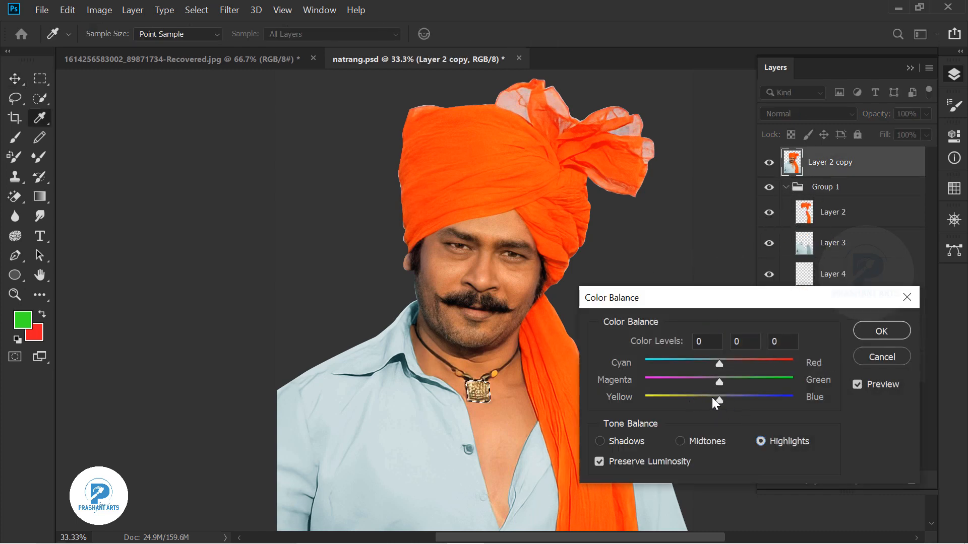
{"action": "left_click_drag", "start_coordinate": [718, 399], "coordinate": [675, 403]}
{"action": "key", "text": "Return"}
{"action": "key", "text": "v"}
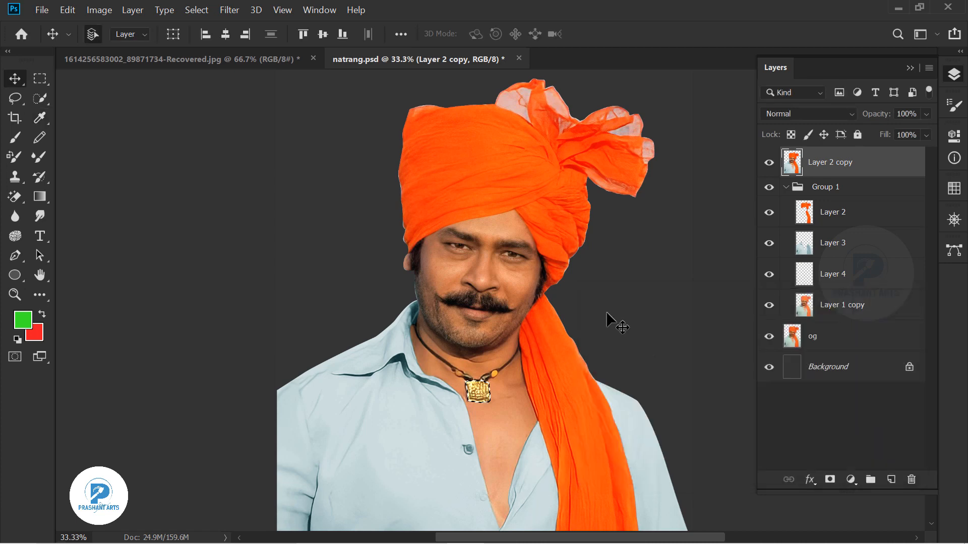
{"action": "key", "text": "ctrl+s"}
{"action": "key", "text": "ctrl+d"}
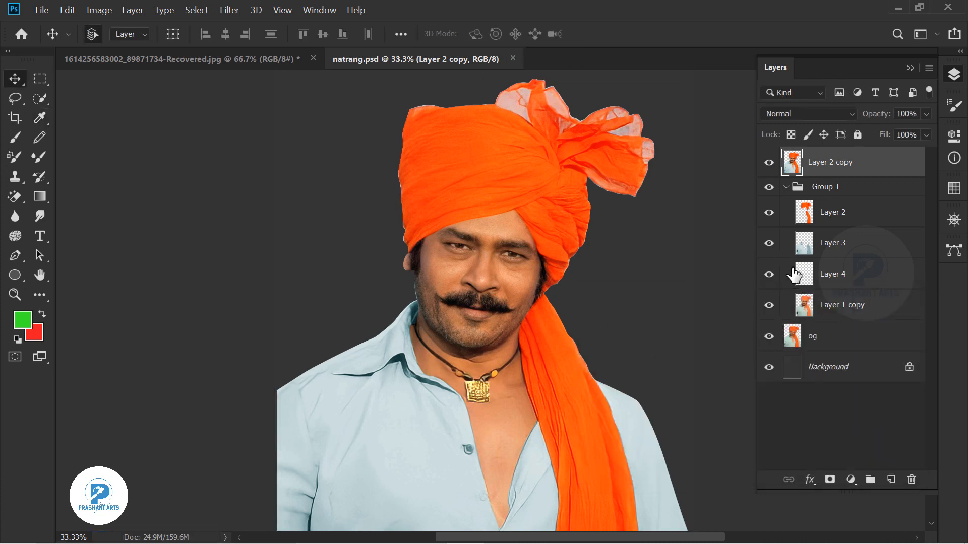
Collapse Group 1 and sharpen Layer 2 copy with Unsharp Mask at amount 60%, radius 0.9 pixels and threshold 0.
{"action": "left_click", "coordinate": [786, 187]}
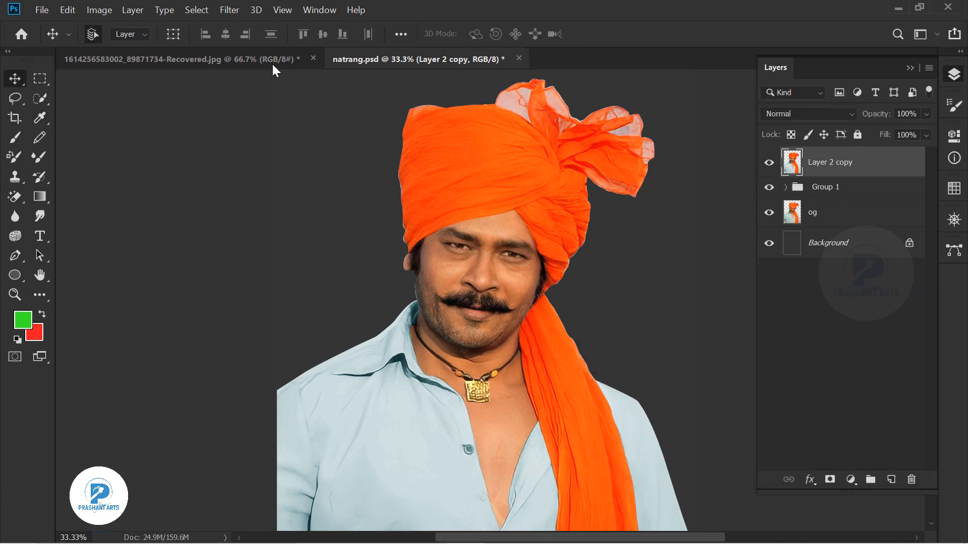
{"action": "left_click", "coordinate": [230, 11]}
{"action": "mouse_move", "coordinate": [252, 253]}
{"action": "left_click", "coordinate": [473, 327]}
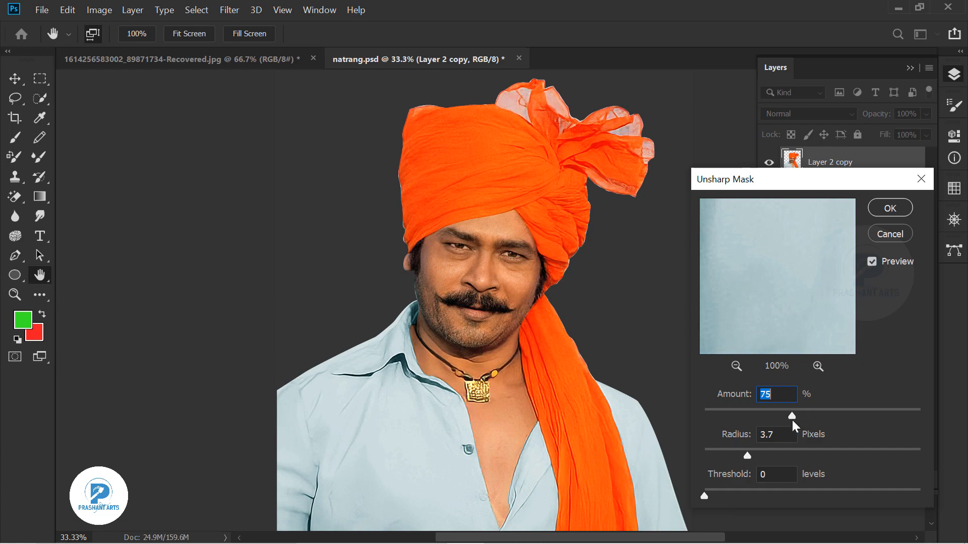
{"action": "key", "text": "ctrl+1"}
{"action": "left_click", "coordinate": [734, 452]}
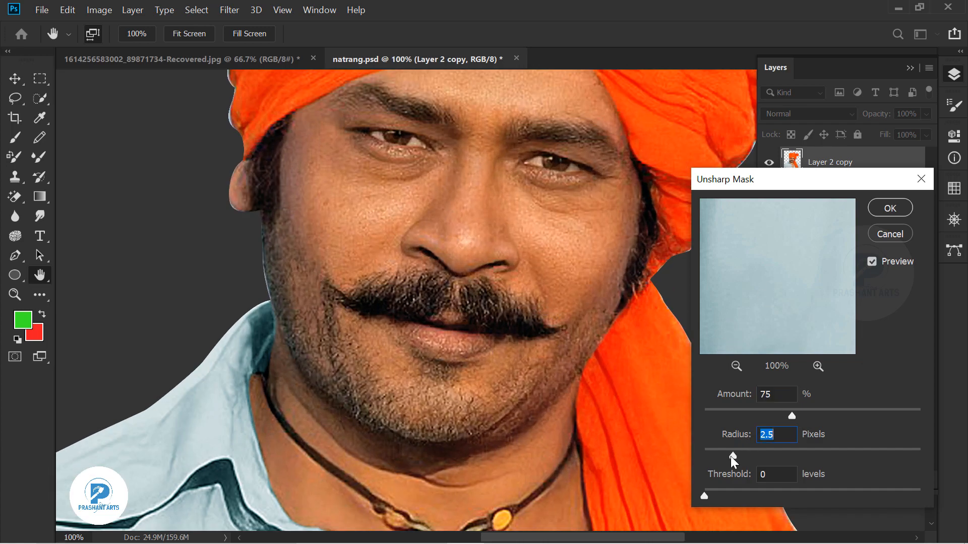
{"action": "left_click_drag", "start_coordinate": [732, 456], "coordinate": [714, 452]}
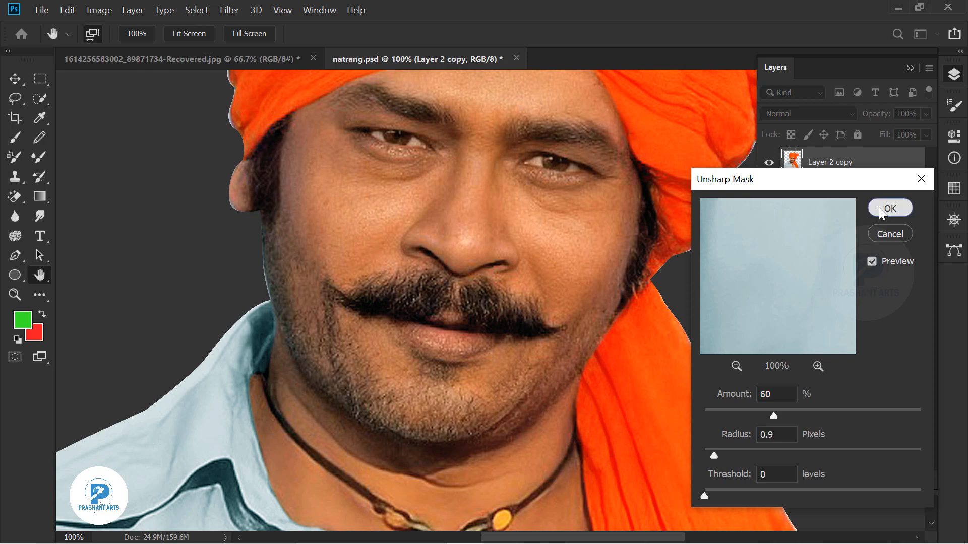
{"action": "left_click", "coordinate": [889, 208]}
Add a new layer above Layer 2 copy and set the brush's foreground color to white (ffffff).
{"action": "left_click", "coordinate": [890, 480]}
{"action": "key", "text": "b"}
{"action": "left_click", "coordinate": [22, 319]}
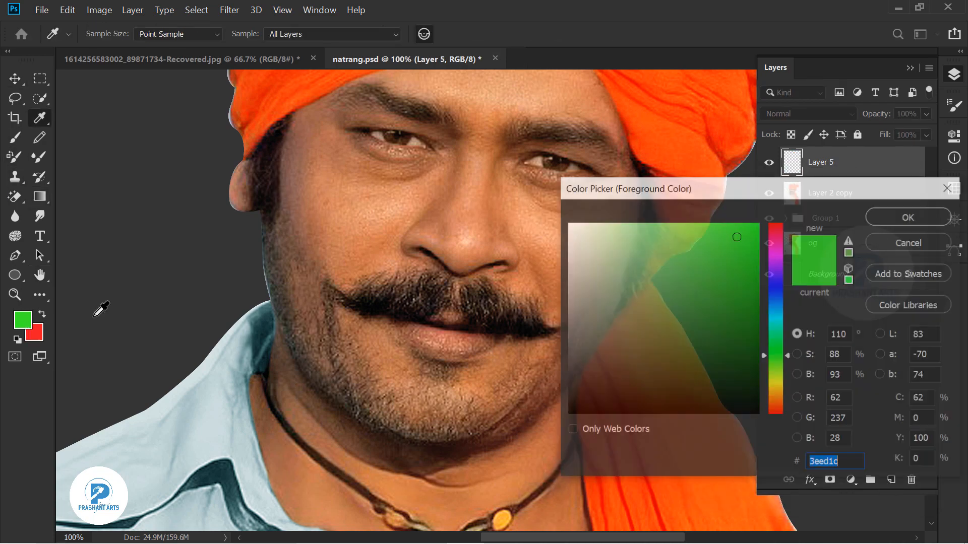
{"action": "type", "text": "ffffff"}
{"action": "key", "text": "Return"}
Dab small white highlights on the nose at 15% brush opacity and lower Layer 5's opacity to 79%.
{"action": "key", "text": "bracketleft"}
{"action": "key", "text": "bracketleft"}
{"action": "key", "text": "bracketleft"}
{"action": "key", "text": "bracketleft"}
{"action": "key", "text": "bracketleft"}
{"action": "key", "text": "bracketleft"}
{"action": "key", "text": "bracketleft"}
{"action": "key", "text": "bracketleft"}
{"action": "key", "text": "bracketleft"}
{"action": "key", "text": "bracketleft"}
{"action": "key", "text": "bracketleft"}
{"action": "key", "text": "bracketleft"}
{"action": "key", "text": "bracketleft"}
{"action": "key", "text": "bracketleft"}
{"action": "key", "text": "bracketleft"}
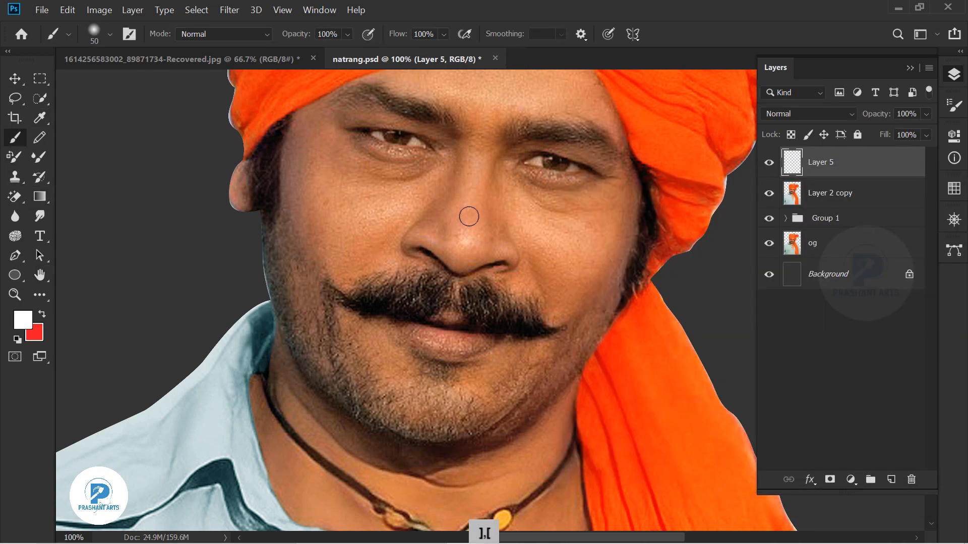
{"action": "key", "text": "5"}
{"action": "left_click", "coordinate": [465, 244]}
{"action": "key", "text": "bracketleft"}
{"action": "left_click", "coordinate": [463, 243]}
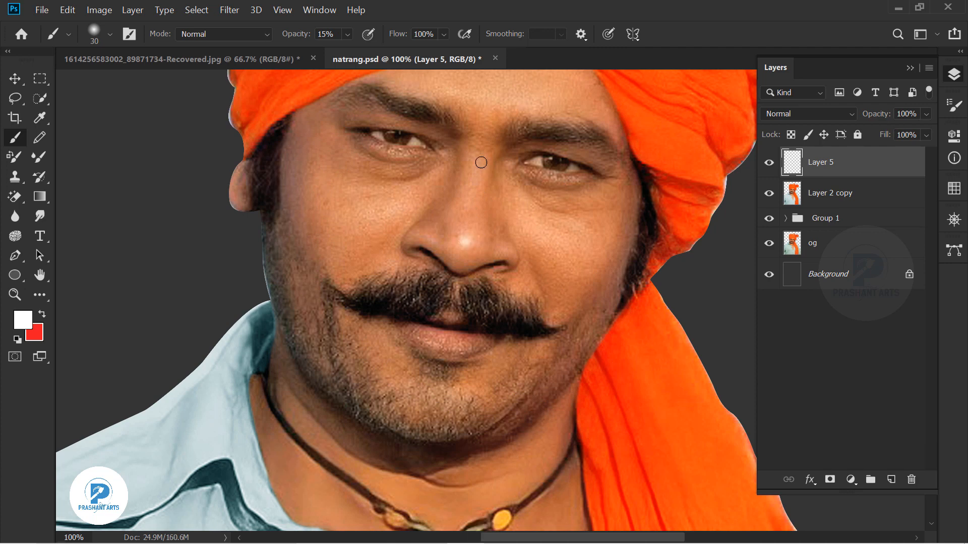
{"action": "left_click_drag", "start_coordinate": [872, 115], "coordinate": [863, 122]}
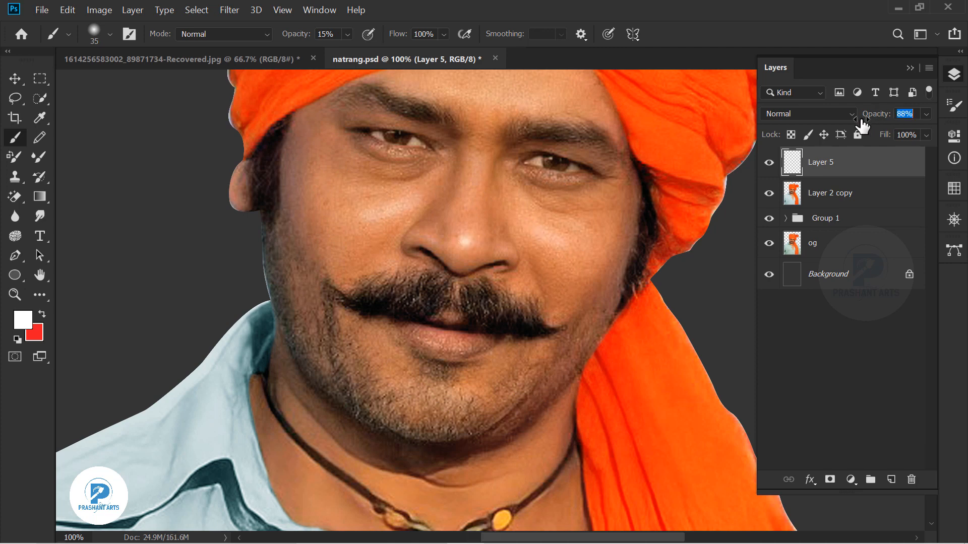
Try soft white highlight strokes down the temple beside the ear, undoing them and reducing the brush opacity to 3%.
{"action": "key", "text": "bracketleft"}
{"action": "key", "text": "bracketleft"}
{"action": "key", "text": "bracketleft"}
{"action": "key", "text": "bracketleft"}
{"action": "key", "text": "bracketleft"}
{"action": "key", "text": "bracketleft"}
{"action": "key", "text": "bracketleft"}
{"action": "key", "text": "ctrl+z"}
{"action": "key", "text": "bracketright"}
{"action": "key", "text": "bracketright"}
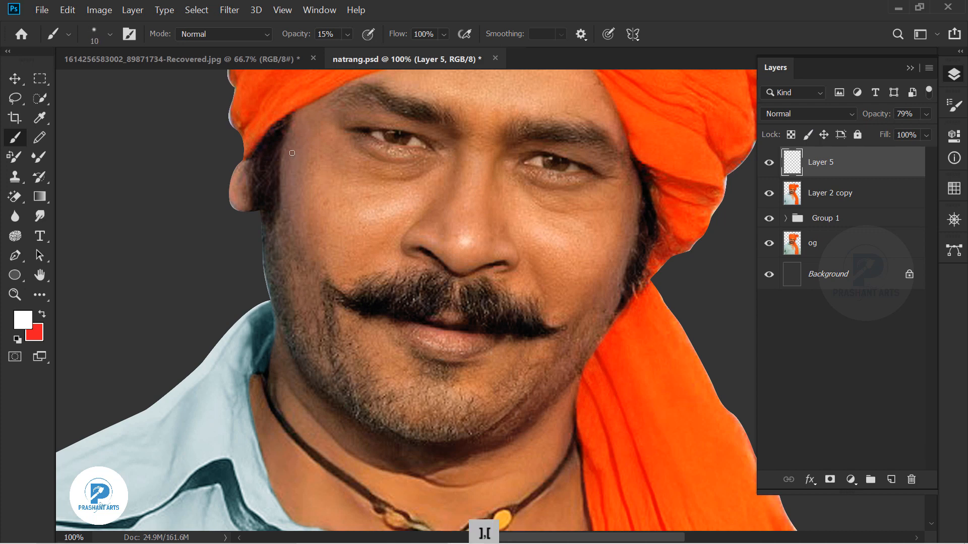
{"action": "left_click_drag", "start_coordinate": [296, 144], "coordinate": [297, 225]}
{"action": "key", "text": "ctrl+z"}
{"action": "left_click_drag", "start_coordinate": [302, 35], "coordinate": [299, 36]}
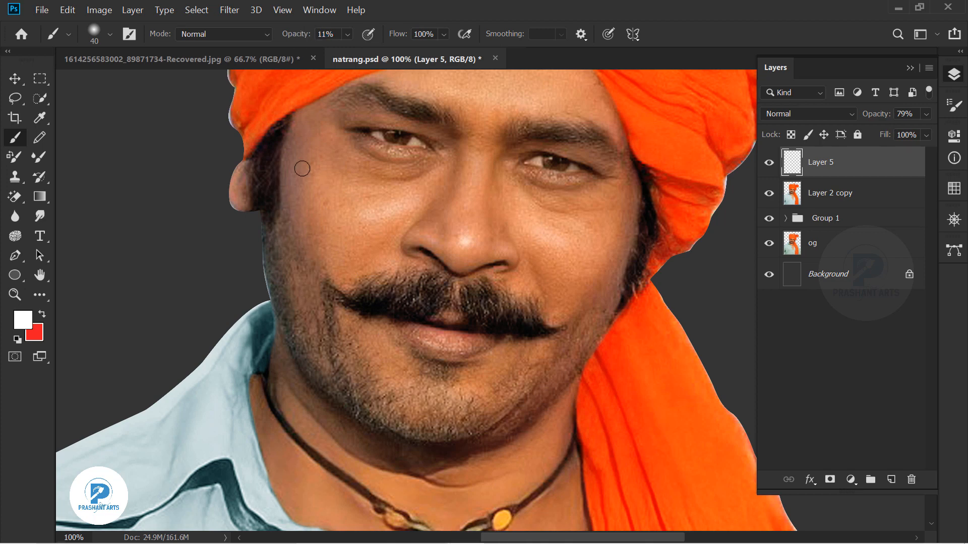
{"action": "left_click_drag", "start_coordinate": [297, 142], "coordinate": [294, 224]}
{"action": "key", "text": "ctrl+z"}
{"action": "left_click_drag", "start_coordinate": [301, 34], "coordinate": [295, 35]}
{"action": "left_click_drag", "start_coordinate": [588, 321], "coordinate": [564, 234]}
{"action": "key", "text": "bracketleft"}
{"action": "key", "text": "bracketleft"}
{"action": "key", "text": "bracketleft"}
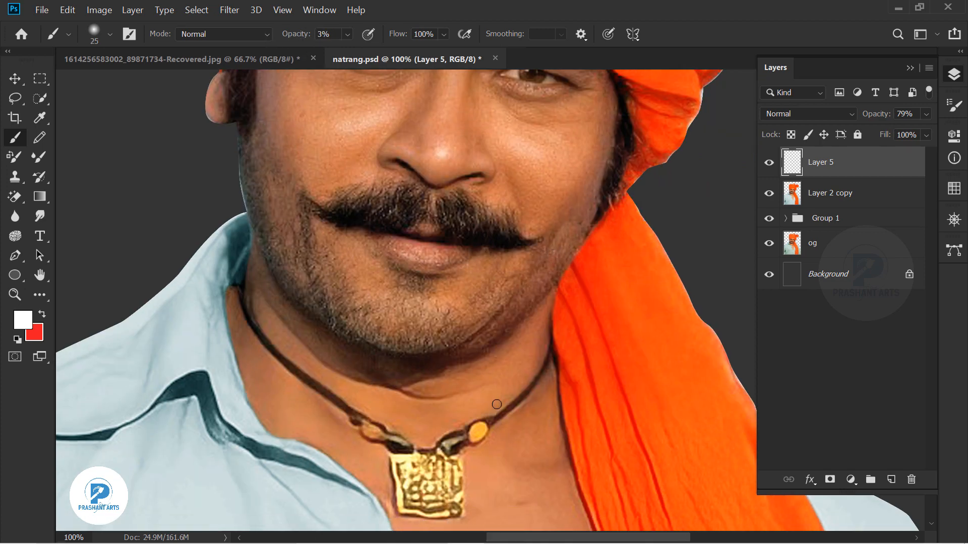
{"action": "key", "text": "ctrl+minus"}
{"action": "key", "text": "ctrl+minus"}
{"action": "key", "text": "ctrl+equal"}
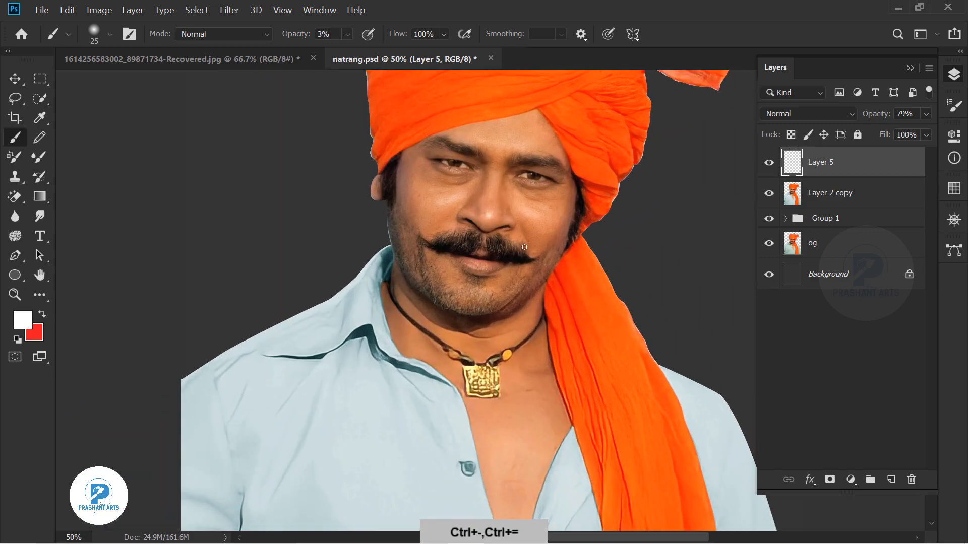
Sample dark brown from the shadow under the lower lip and set the brush to 8 px at 14% opacity.
{"action": "key", "text": "bracketright"}
{"action": "left_click_drag", "start_coordinate": [298, 35], "coordinate": [305, 35]}
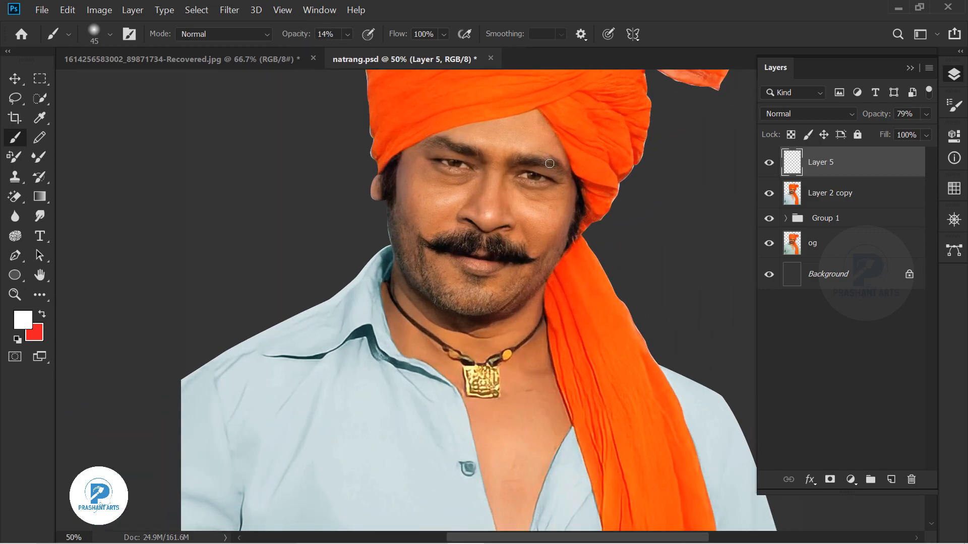
{"action": "key", "text": "ctrl+equal"}
{"action": "key", "text": "ctrl+equal"}
{"action": "key", "text": "ctrl+equal"}
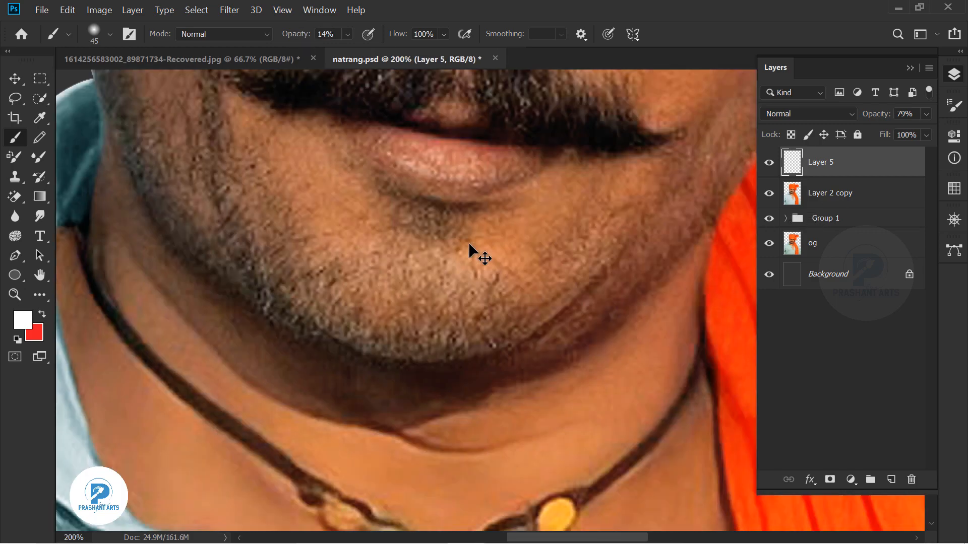
{"action": "left_click", "coordinate": [468, 205], "text": "alt"}
{"action": "left_click_drag", "start_coordinate": [443, 122], "coordinate": [416, 277]}
{"action": "key", "text": "bracketleft"}
{"action": "key", "text": "bracketleft"}
{"action": "key", "text": "bracketleft"}
{"action": "key", "text": "bracketleft"}
{"action": "key", "text": "bracketleft"}
{"action": "key", "text": "bracketleft"}
{"action": "key", "text": "bracketleft"}
{"action": "key", "text": "bracketleft"}
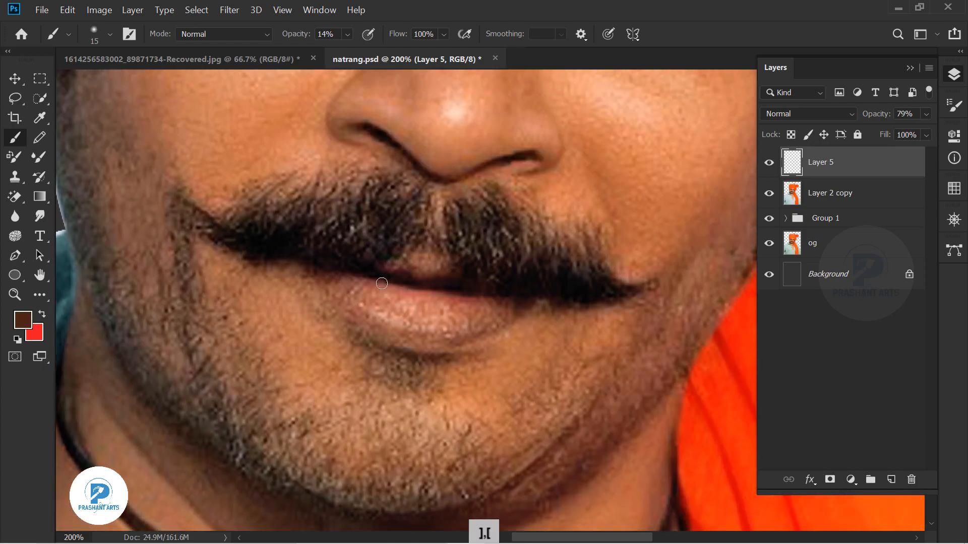
{"action": "left_click_drag", "start_coordinate": [374, 148], "coordinate": [374, 318]}
{"action": "key", "text": "bracketleft"}
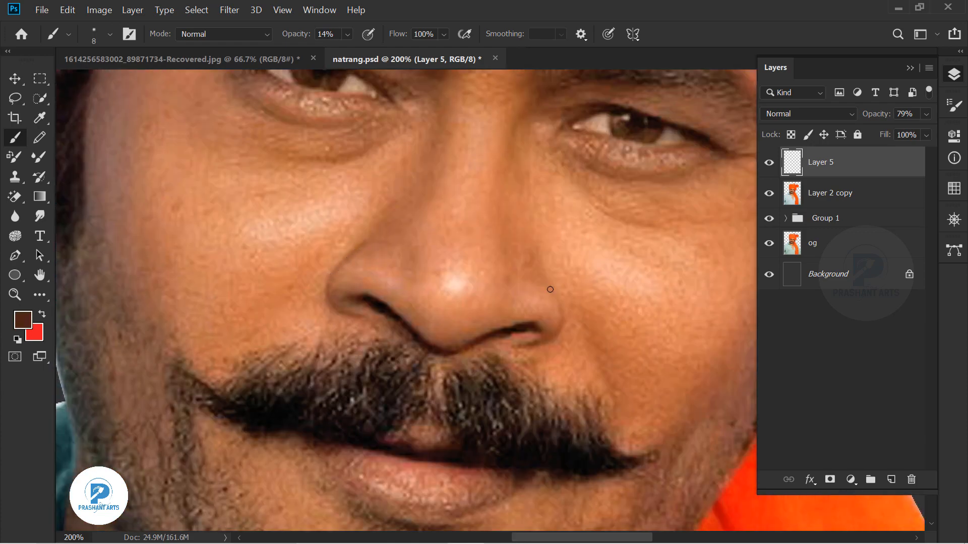
Paint soft dark brown shading around the nose and eyes on Layer 5.
{"action": "left_click_drag", "start_coordinate": [434, 389], "coordinate": [406, 286]}
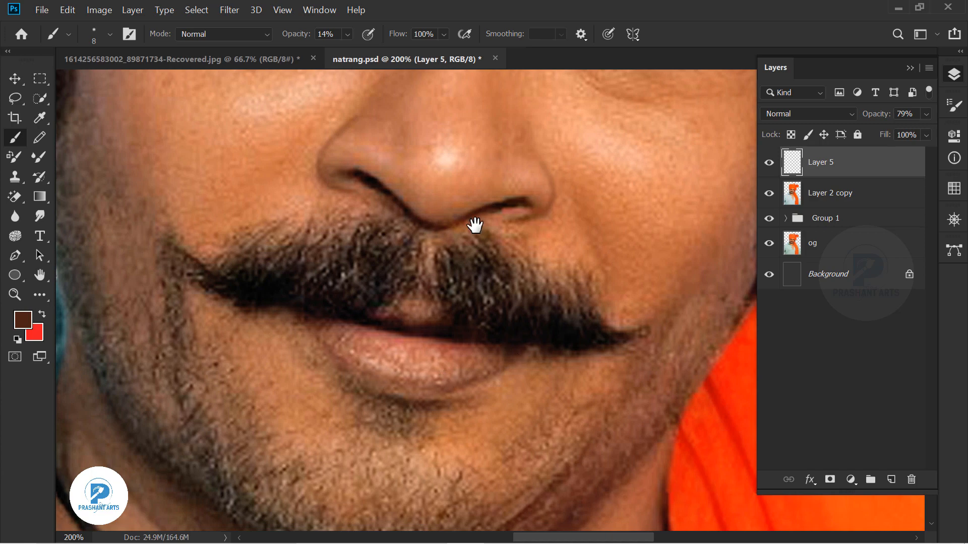
{"action": "left_click_drag", "start_coordinate": [474, 224], "coordinate": [406, 301]}
{"action": "left_click_drag", "start_coordinate": [462, 147], "coordinate": [457, 283]}
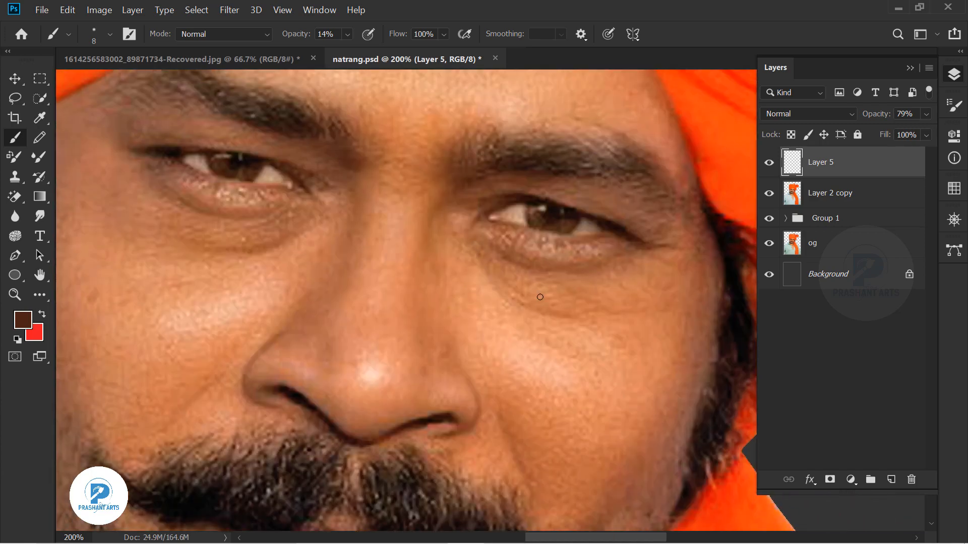
{"action": "key", "text": "ctrl+2"}
{"action": "left_click_drag", "start_coordinate": [209, 196], "coordinate": [307, 305]}
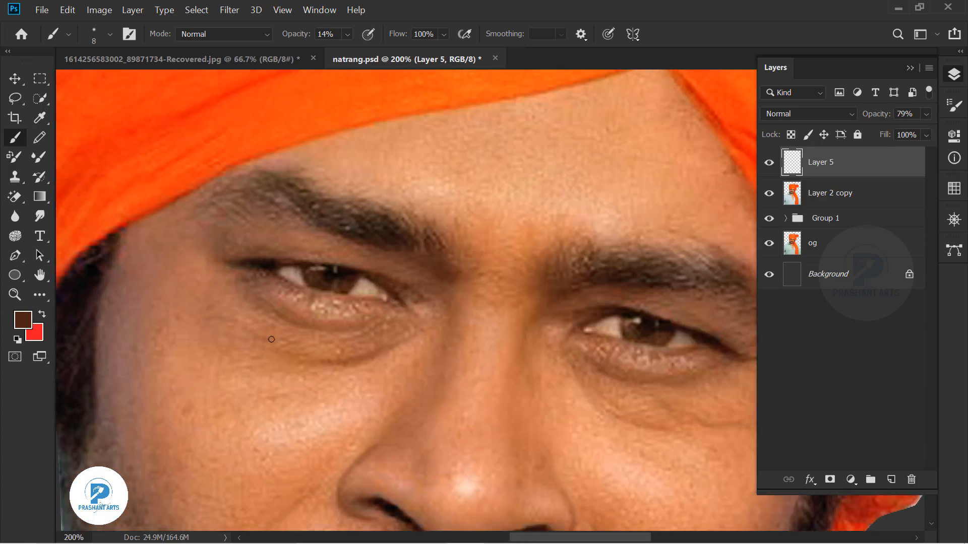
{"action": "left_click_drag", "start_coordinate": [403, 300], "coordinate": [406, 190]}
{"action": "left_click_drag", "start_coordinate": [464, 447], "coordinate": [303, 242]}
{"action": "left_click_drag", "start_coordinate": [516, 377], "coordinate": [550, 230]}
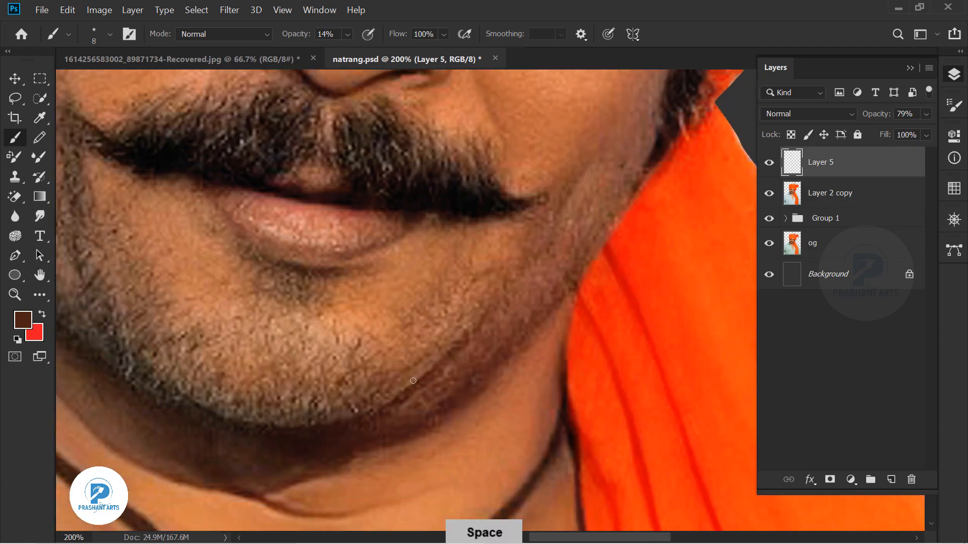
Switch the foreground color to white (ffffff), highlight the edge beneath the lower lip, and sample a brown skin tone there.
{"action": "left_click", "coordinate": [21, 326]}
{"action": "left_click", "coordinate": [568, 223]}
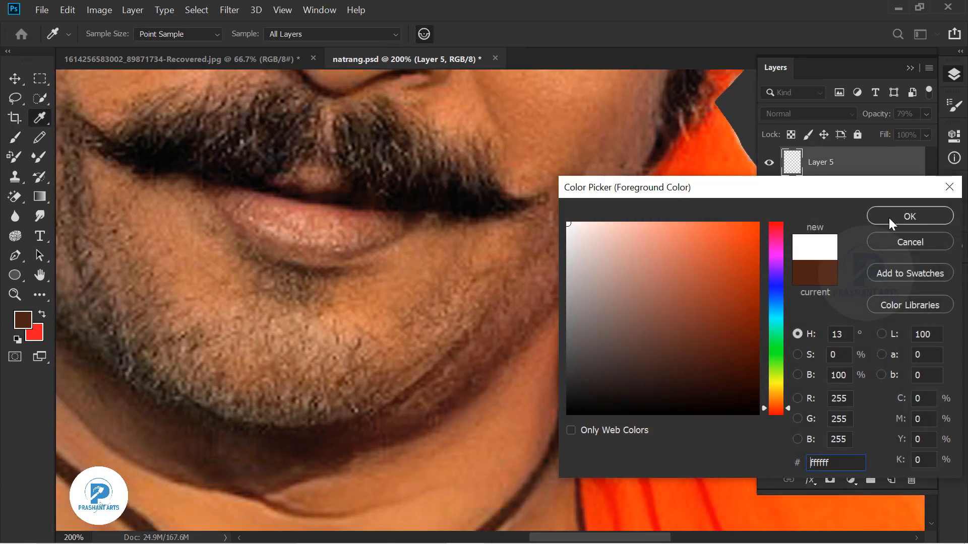
{"action": "left_click", "coordinate": [946, 215]}
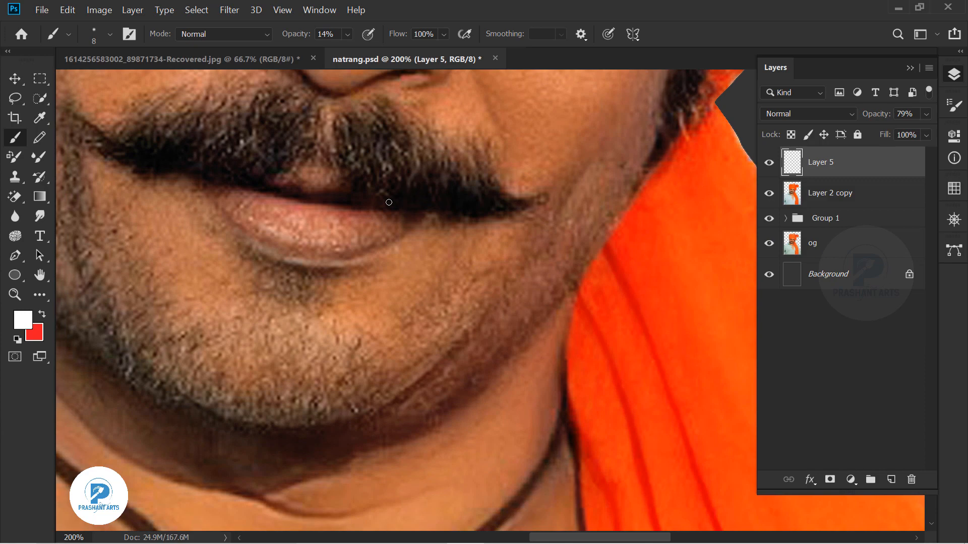
{"action": "left_click", "coordinate": [359, 252], "text": "alt"}
Delete Layer 5 with its painted highlights and shading.
{"action": "key", "text": "ctrl+minus"}
{"action": "key", "text": "ctrl+minus"}
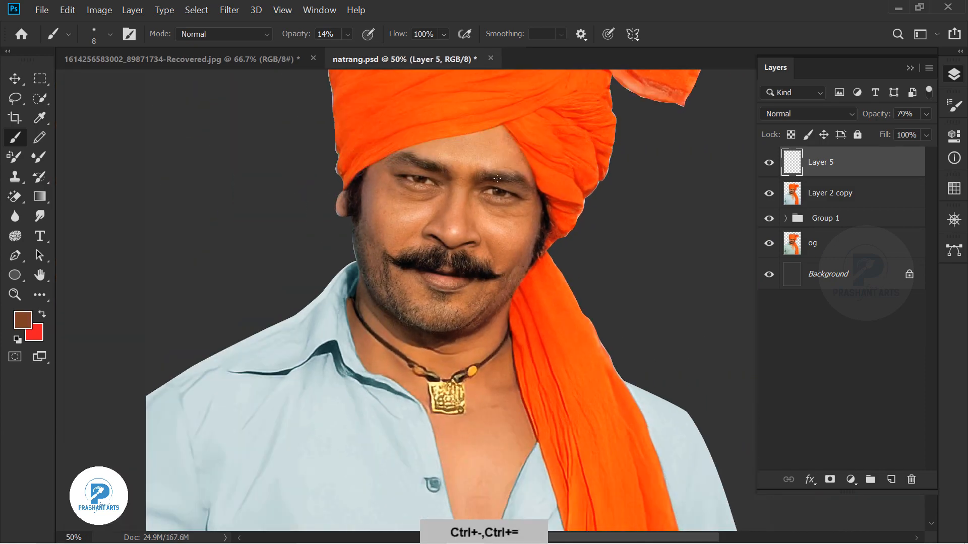
{"action": "key", "text": "ctrl+equal"}
{"action": "key", "text": "ctrl+equal"}
{"action": "key", "text": "Delete"}
Expand Group 1 and select the face, neck and open chest on Layer 2 copy with the Magnetic Lasso.
{"action": "left_click", "coordinate": [785, 187]}
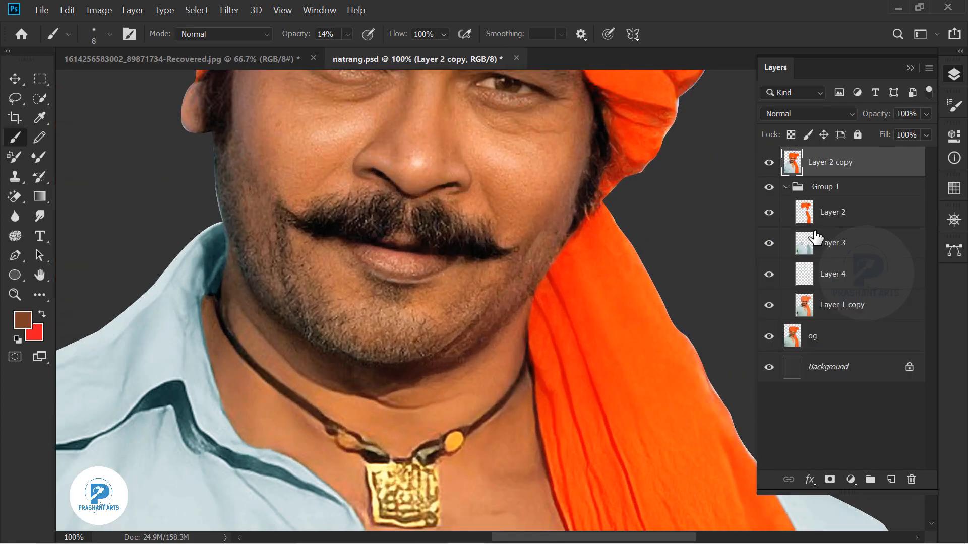
{"action": "key", "text": "ctrl+minus"}
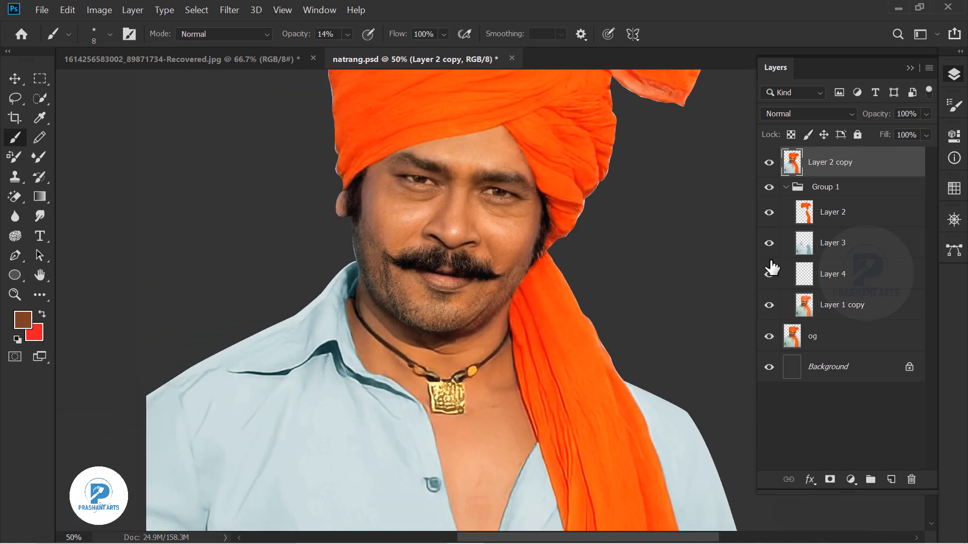
{"action": "right_click", "coordinate": [14, 99]}
{"action": "right_click", "coordinate": [42, 300]}
{"action": "left_click", "coordinate": [354, 221]}
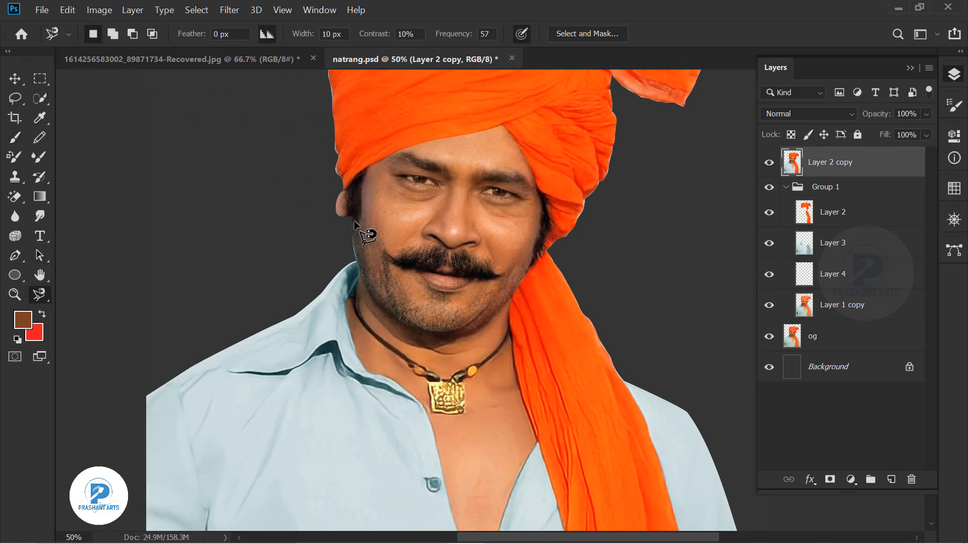
{"action": "mouse_move", "coordinate": [338, 228]}
{"action": "left_mouse_down"}
{"action": "mouse_move", "coordinate": [355, 251]}
{"action": "mouse_move", "coordinate": [356, 341]}
{"action": "left_mouse_up"}
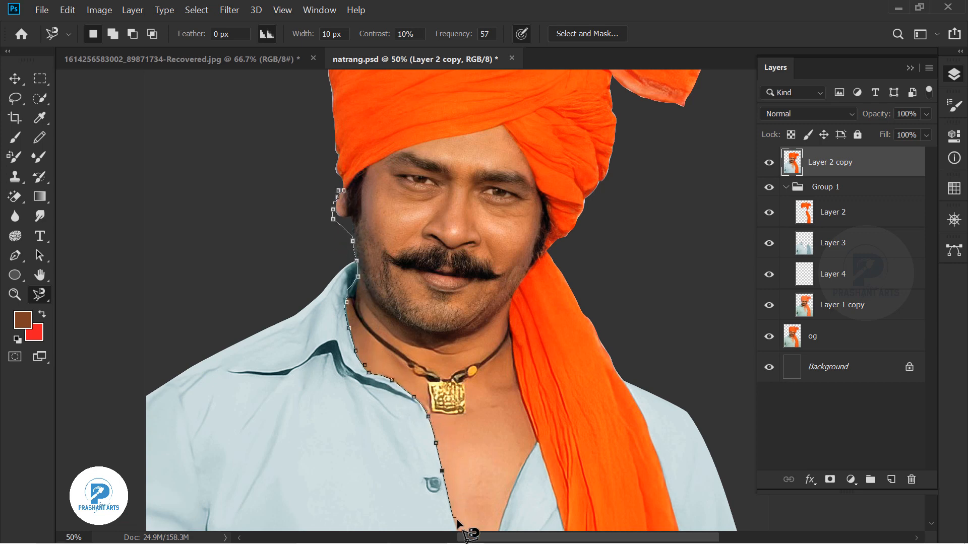
{"action": "key", "text": "space"}
{"action": "left_click_drag", "start_coordinate": [454, 420], "coordinate": [443, 226]}
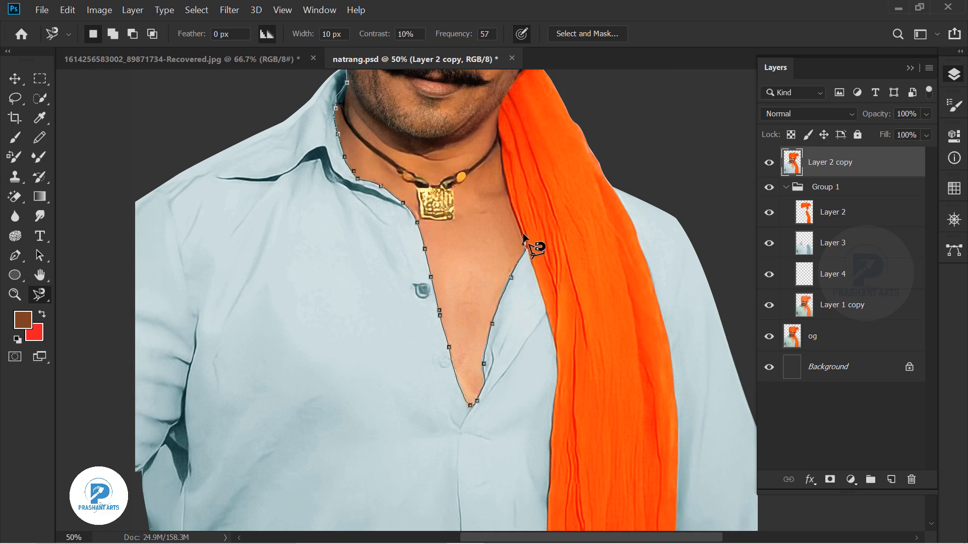
{"action": "key", "text": "space"}
{"action": "left_click_drag", "start_coordinate": [524, 236], "coordinate": [537, 415]}
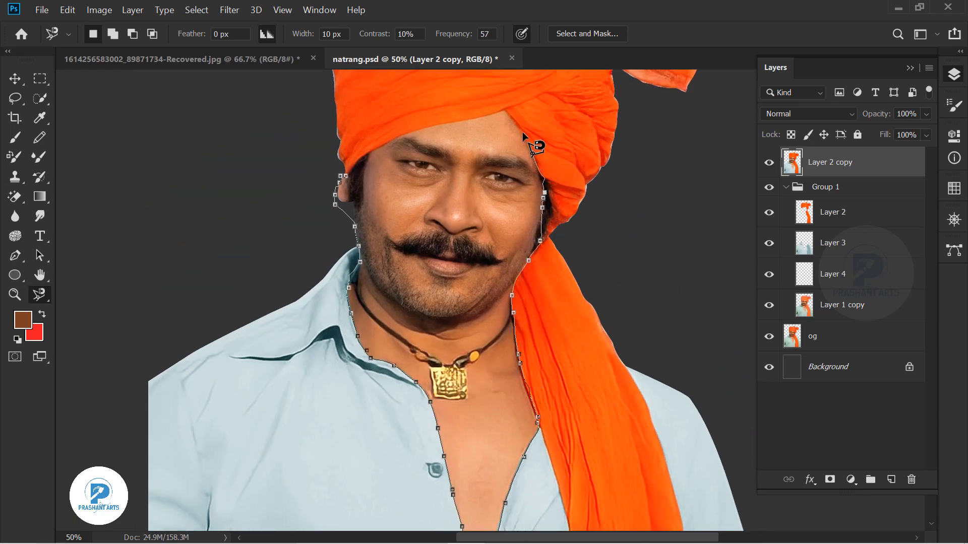
{"action": "mouse_move", "coordinate": [368, 158]}
{"action": "left_mouse_down"}
{"action": "mouse_move", "coordinate": [358, 203]}
{"action": "mouse_move", "coordinate": [358, 177]}
{"action": "left_mouse_up"}
{"action": "left_click", "coordinate": [347, 176]}
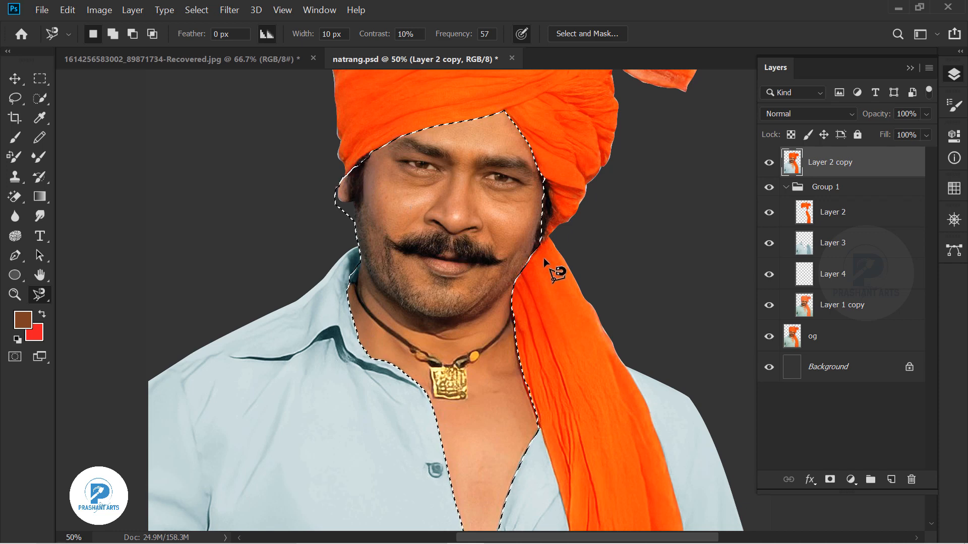
Feather the skin selection by 3 pixels and copy it to a new layer placed at the top of Group 1.
{"action": "key", "text": "shift+F6"}
{"action": "type", "text": "3"}
{"action": "key", "text": "Return"}
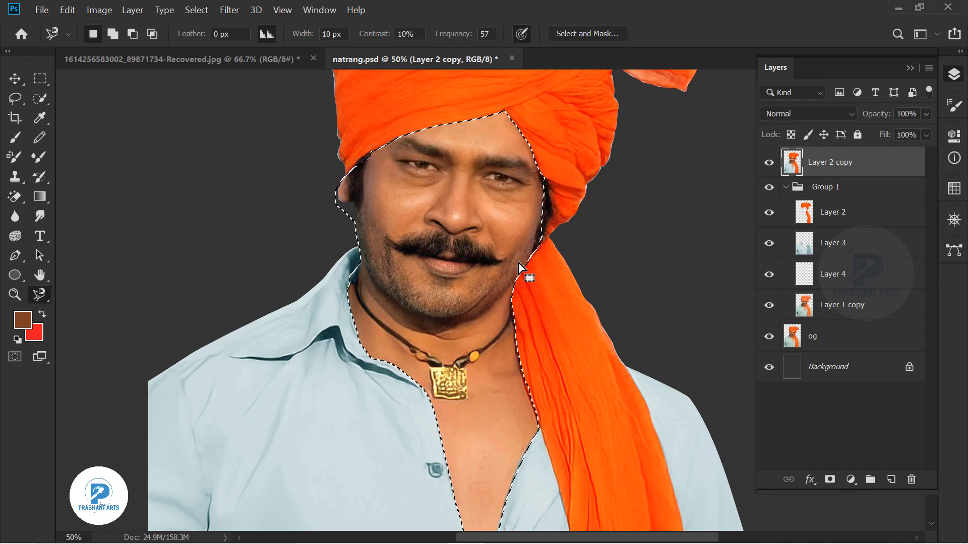
{"action": "key", "text": "ctrl+j"}
{"action": "left_click_drag", "start_coordinate": [821, 164], "coordinate": [826, 227]}
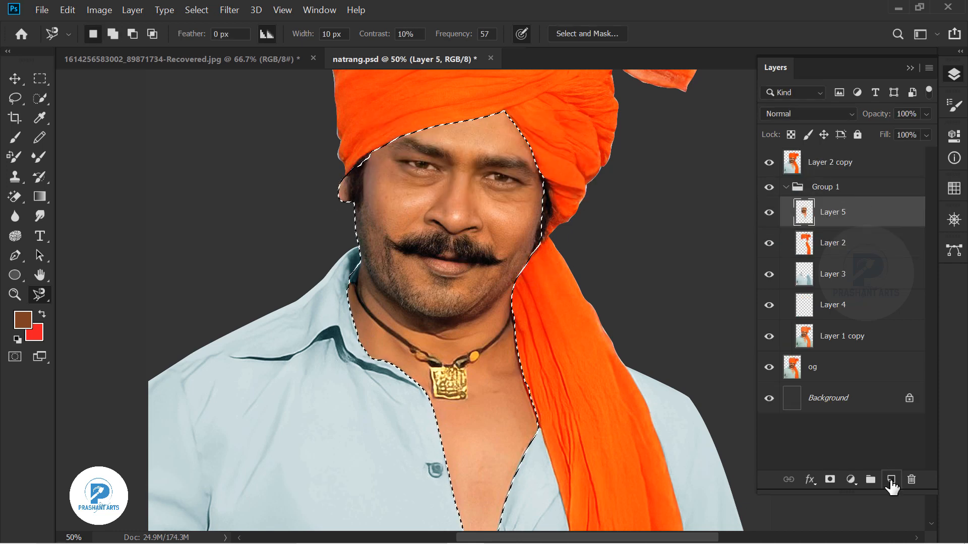
Create an empty layer, move it above Layer 2 copy, and collapse Group 1.
{"action": "left_click", "coordinate": [891, 480]}
{"action": "left_click_drag", "start_coordinate": [880, 211], "coordinate": [856, 150]}
{"action": "left_click", "coordinate": [790, 219]}
{"action": "left_click", "coordinate": [786, 219]}
{"action": "left_click", "coordinate": [827, 164]}
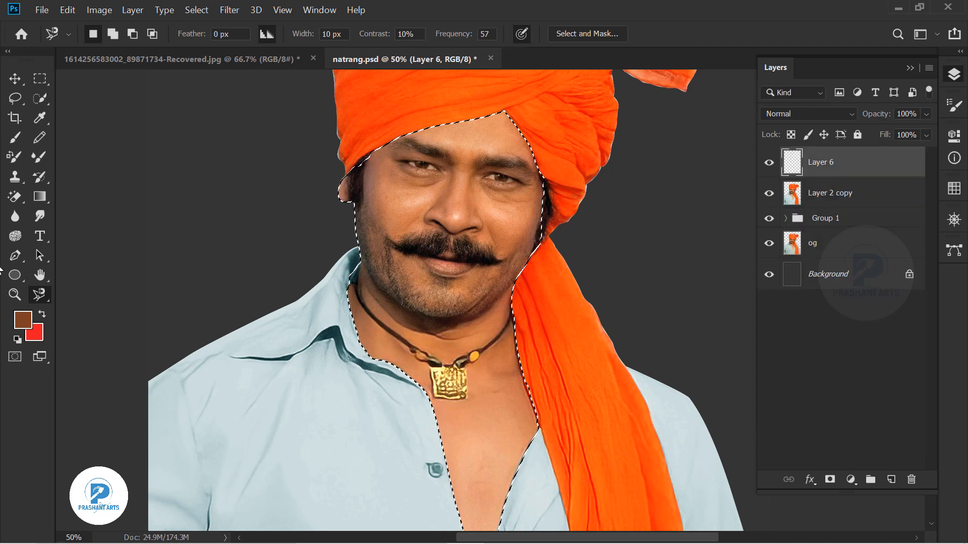
Choose the Brush tool and set the foreground color to light orange #efb378.
{"action": "key", "text": "b"}
{"action": "left_click", "coordinate": [22, 319]}
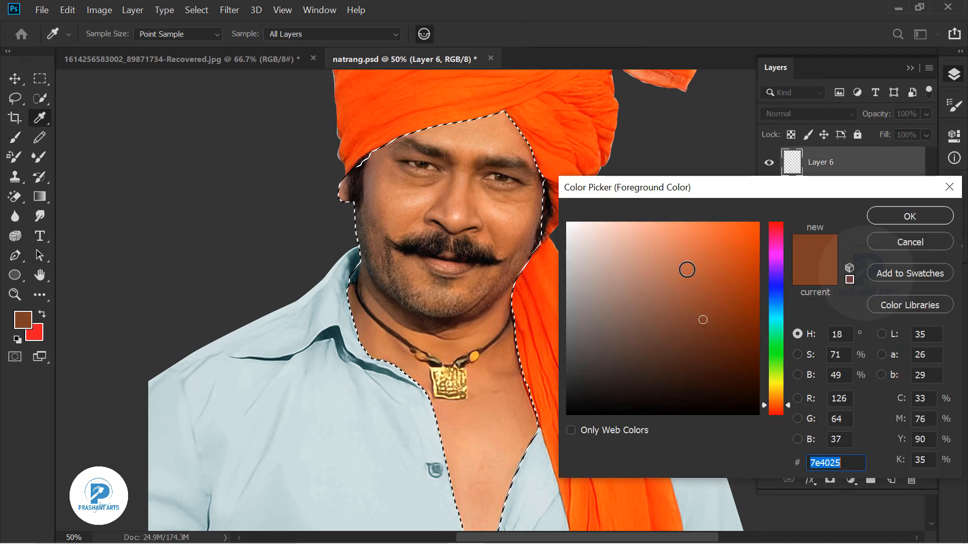
{"action": "left_click", "coordinate": [797, 398]}
{"action": "left_click", "coordinate": [657, 279]}
{"action": "left_click_drag", "start_coordinate": [787, 320], "coordinate": [795, 220]}
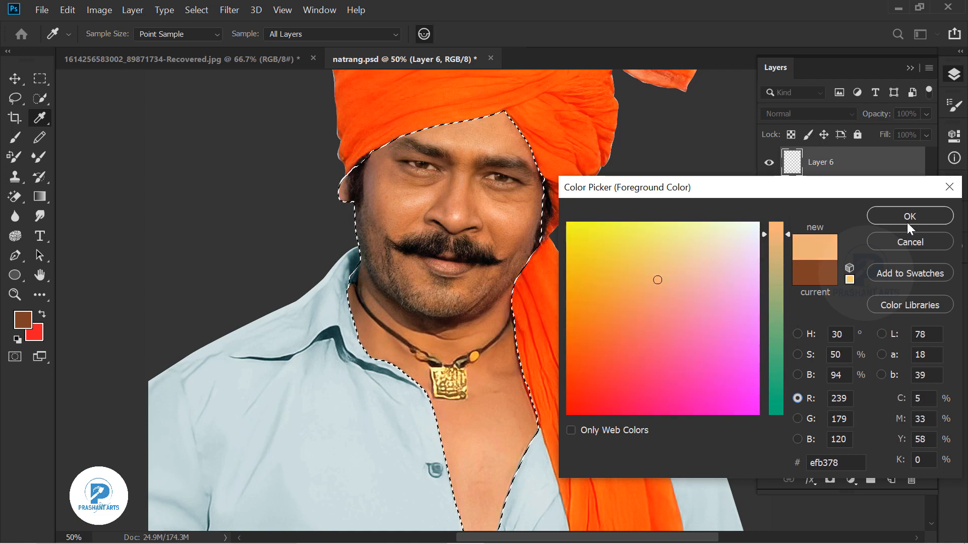
{"action": "left_click", "coordinate": [908, 220]}
Set Layer 6 to Color blend mode and tint the skin with #ffb378 and then #dab85a, reducing layer opacity to 73%.
{"action": "left_click", "coordinate": [807, 113]}
{"action": "left_click", "coordinate": [787, 470]}
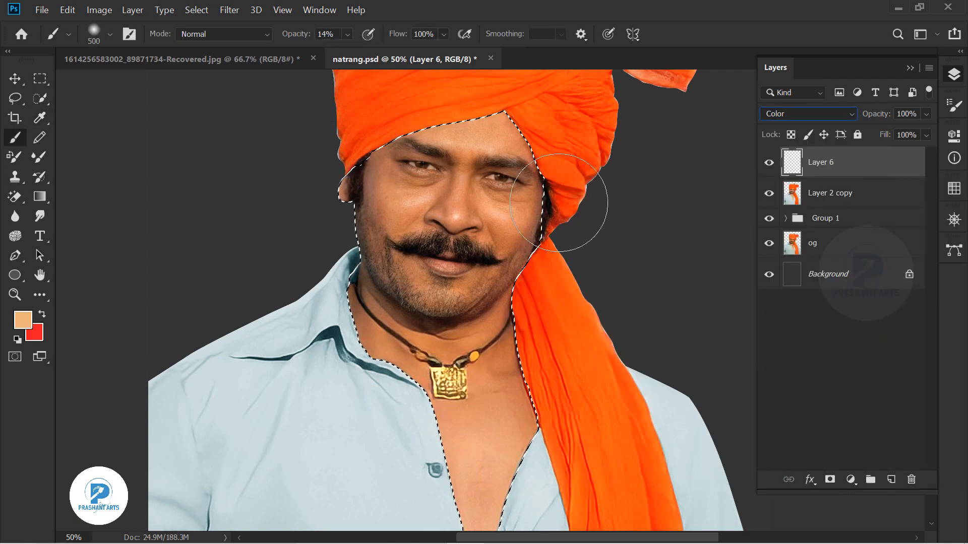
{"action": "left_click", "coordinate": [22, 320]}
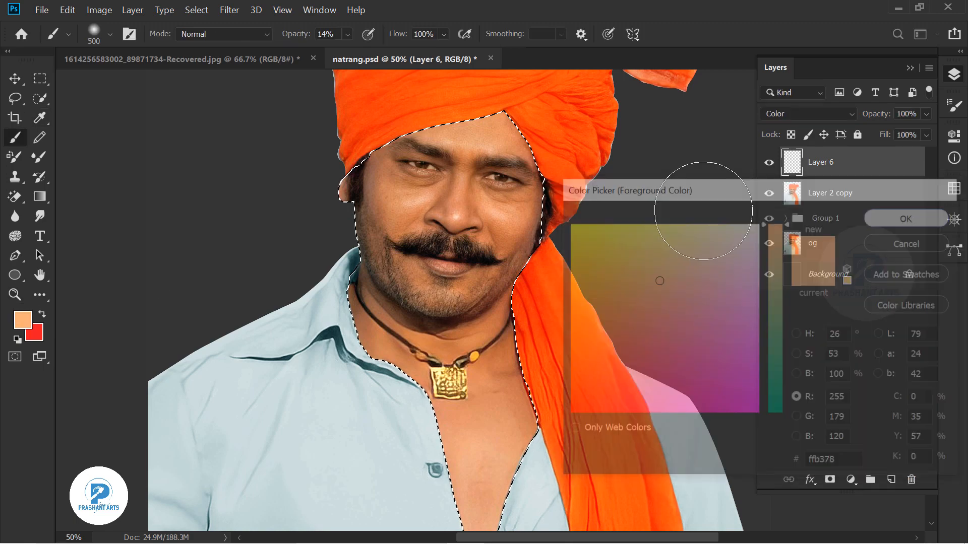
{"action": "left_click", "coordinate": [22, 319]}
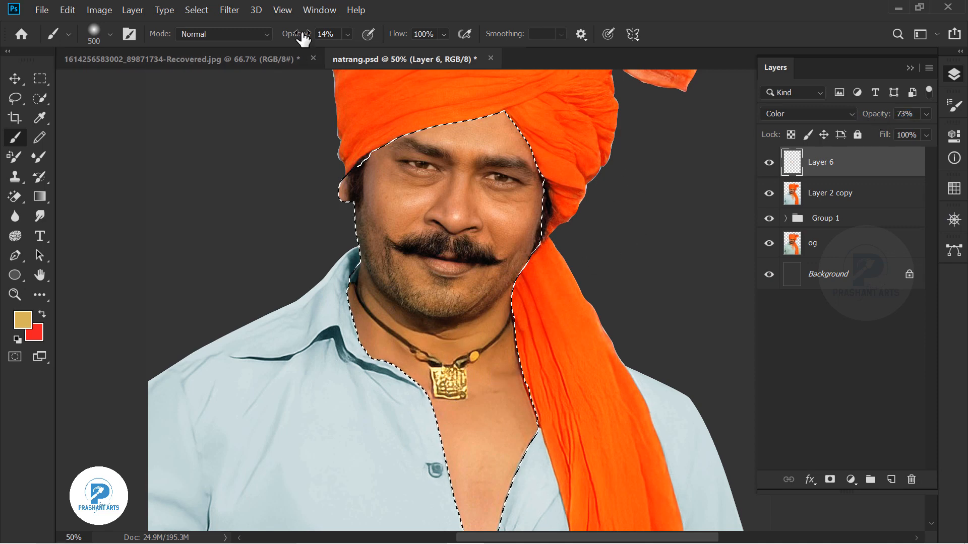
Set Layer 6 to 98% opacity and tint the face with salmon and lighter peach tones and the lips with red.
{"action": "left_click", "coordinate": [19, 319]}
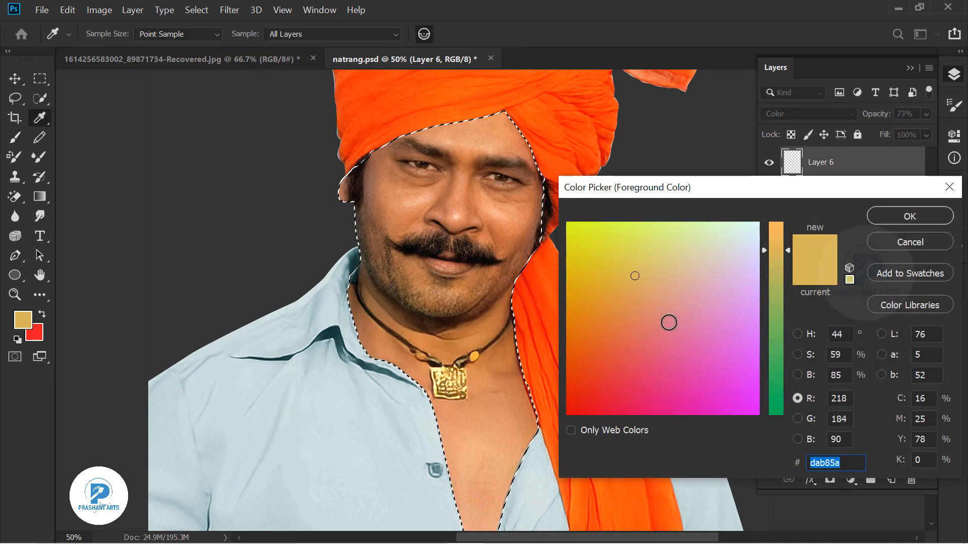
{"action": "left_click", "coordinate": [659, 313]}
{"action": "left_click_drag", "start_coordinate": [783, 250], "coordinate": [785, 245]}
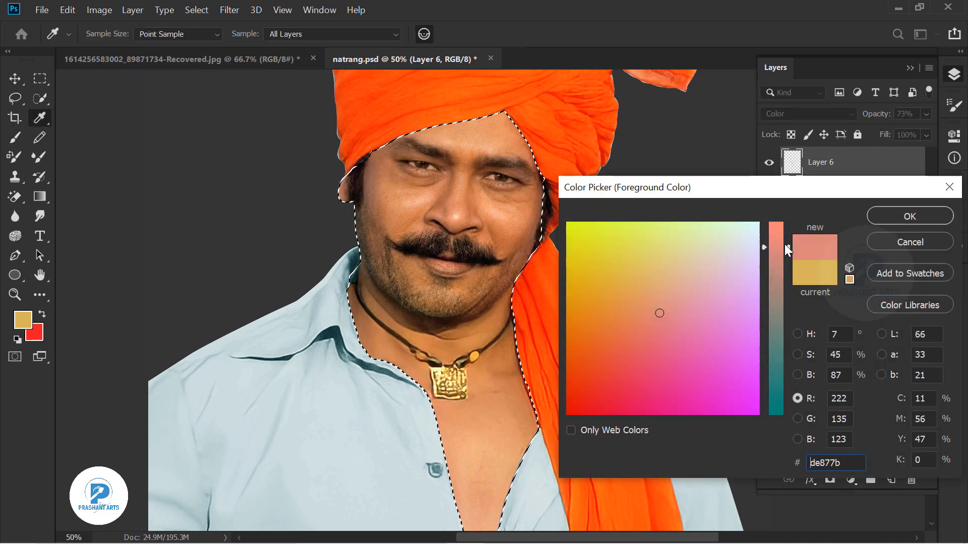
{"action": "left_click_drag", "start_coordinate": [784, 245], "coordinate": [784, 222]}
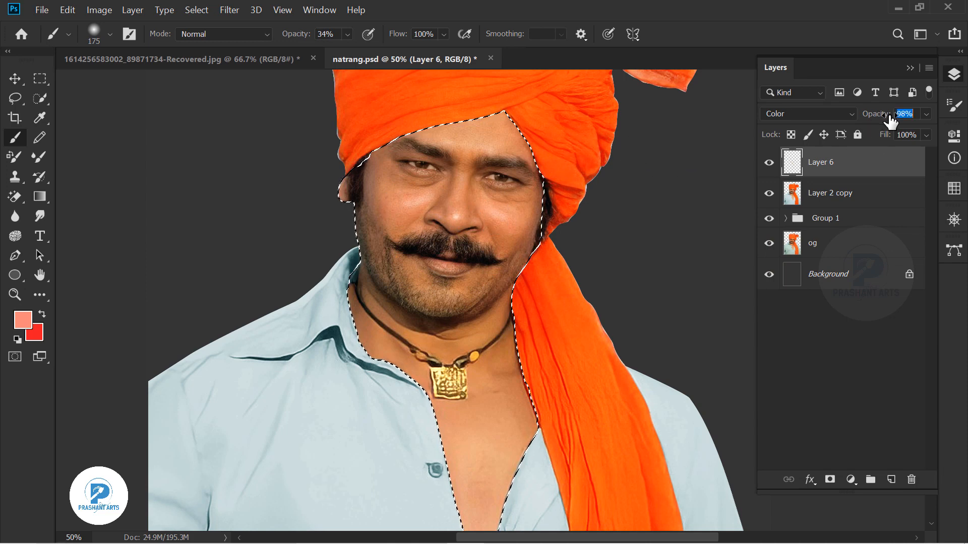
{"action": "left_click", "coordinate": [20, 319]}
{"action": "left_click", "coordinate": [665, 294]}
{"action": "left_click", "coordinate": [900, 219]}
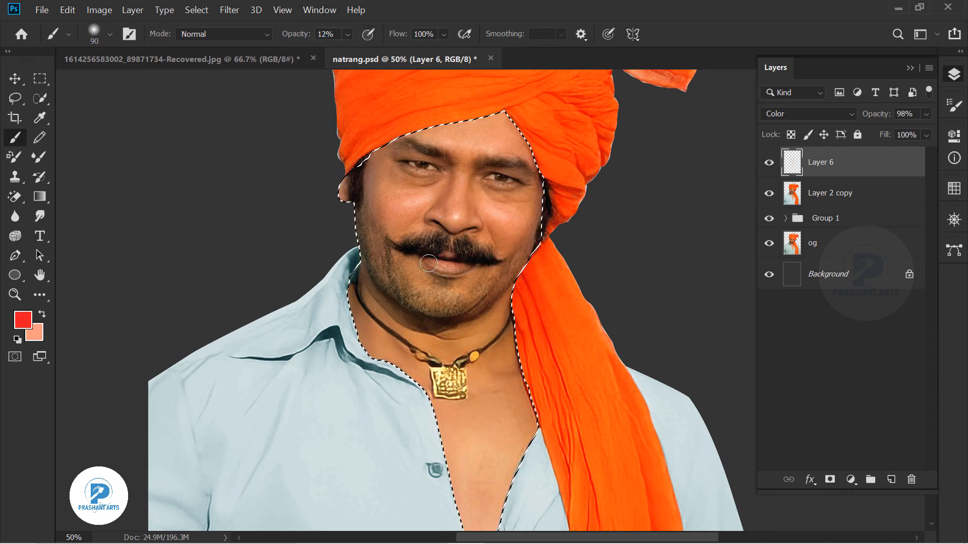
Merge Layer 6 into Layer 2 copy, clear the skin selection, and set up the Smudge tool with a soft round brush at 70% strength.
{"action": "key", "text": "ctrl+e"}
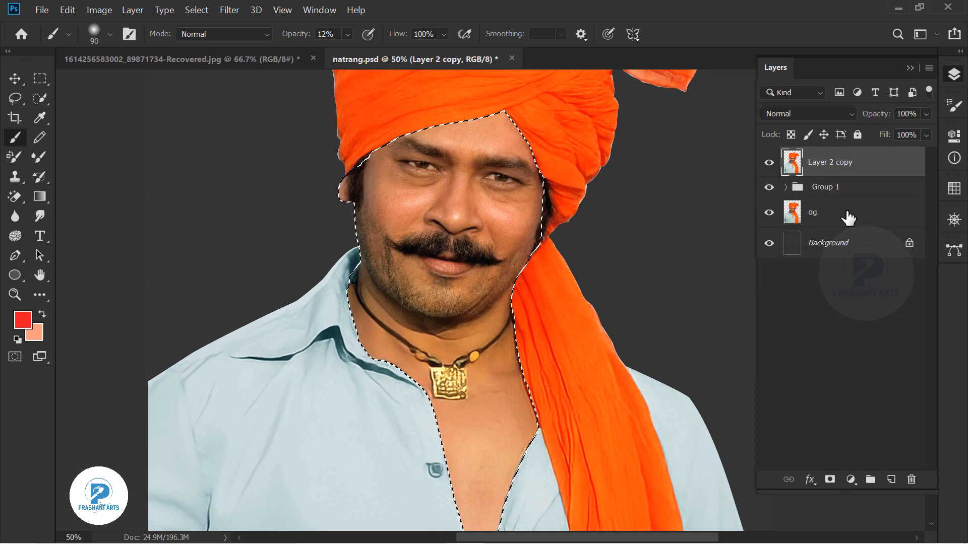
{"action": "left_click", "coordinate": [18, 79]}
{"action": "left_click", "coordinate": [40, 215]}
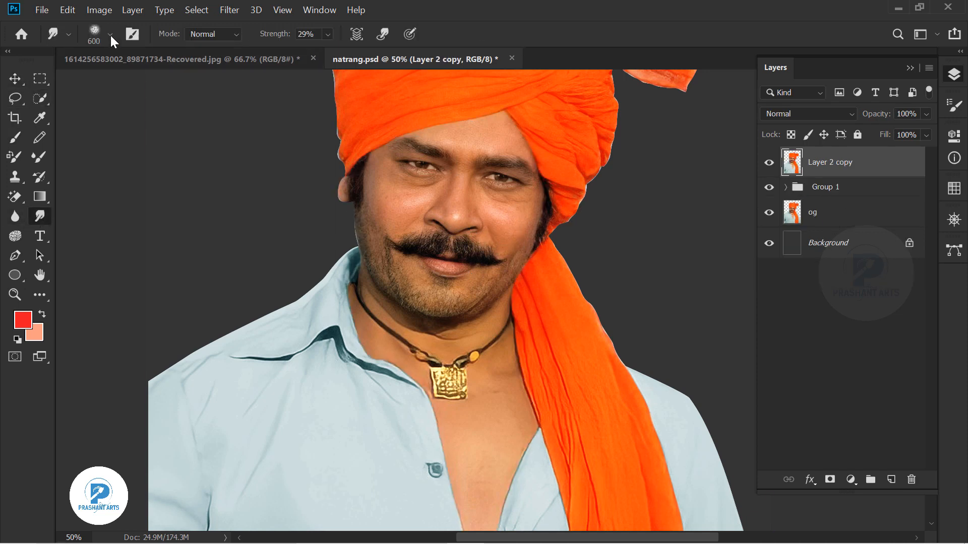
{"action": "left_click", "coordinate": [110, 34]}
{"action": "left_click", "coordinate": [577, 37]}
Duplicate Layer 2 copy, hide the original and move it into Group 1, keeping the duplicate selected.
{"action": "key", "text": "ctrl+plus"}
{"action": "key", "text": "ctrl+plus"}
{"action": "key", "text": "ctrl+plus"}
{"action": "key", "text": "ctrl+plus"}
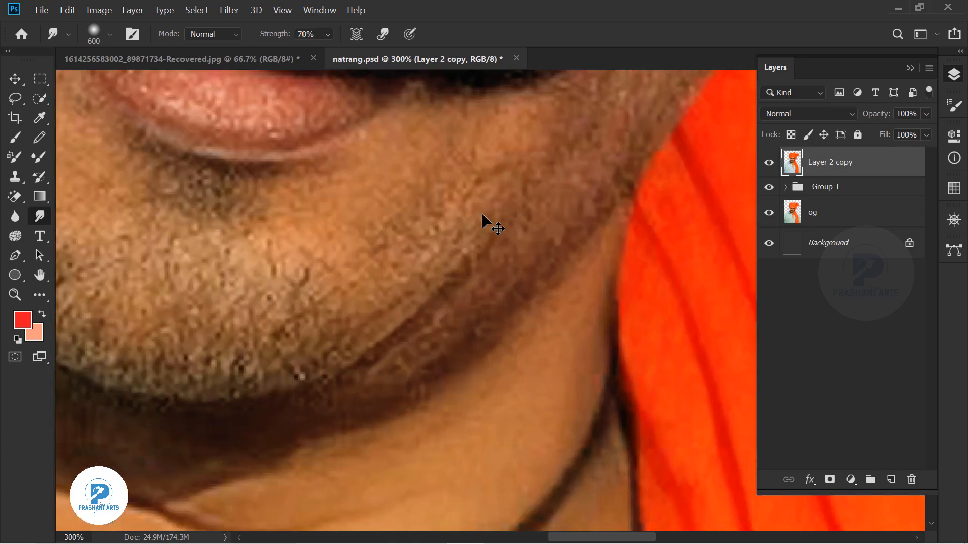
{"action": "left_click_drag", "start_coordinate": [334, 242], "coordinate": [439, 327]}
{"action": "scroll", "coordinate": [432, 327], "scroll_direction": "up", "scroll_amount": 5}
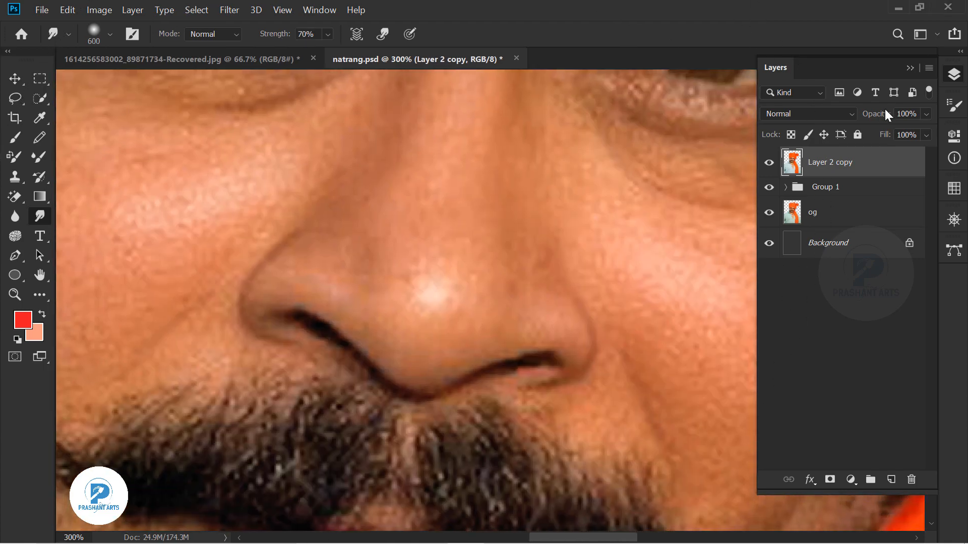
{"action": "left_click", "coordinate": [910, 68]}
{"action": "left_click", "coordinate": [952, 74]}
{"action": "key", "text": "ctrl+j"}
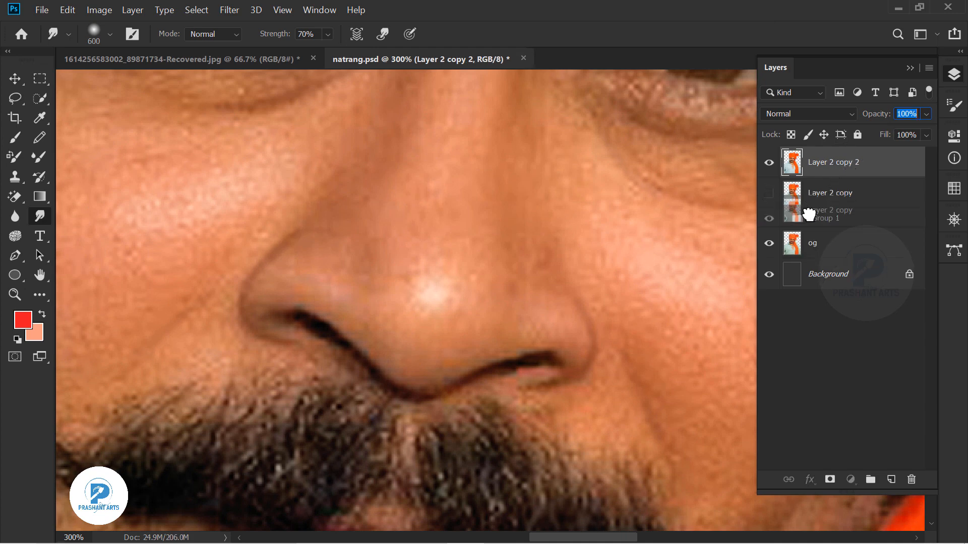
{"action": "left_click_drag", "start_coordinate": [809, 215], "coordinate": [810, 217]}
{"action": "left_click", "coordinate": [843, 166]}
Raise the hardness of the 600 px smudge brush slightly above 0%.
{"action": "left_click", "coordinate": [910, 69]}
{"action": "left_click", "coordinate": [951, 107]}
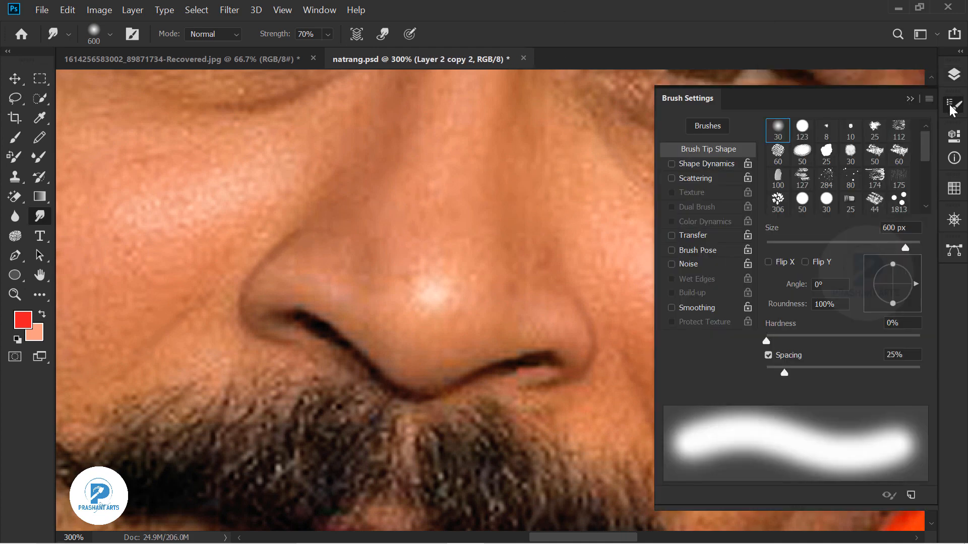
{"action": "left_click_drag", "start_coordinate": [767, 342], "coordinate": [802, 342]}
{"action": "left_click", "coordinate": [910, 99]}
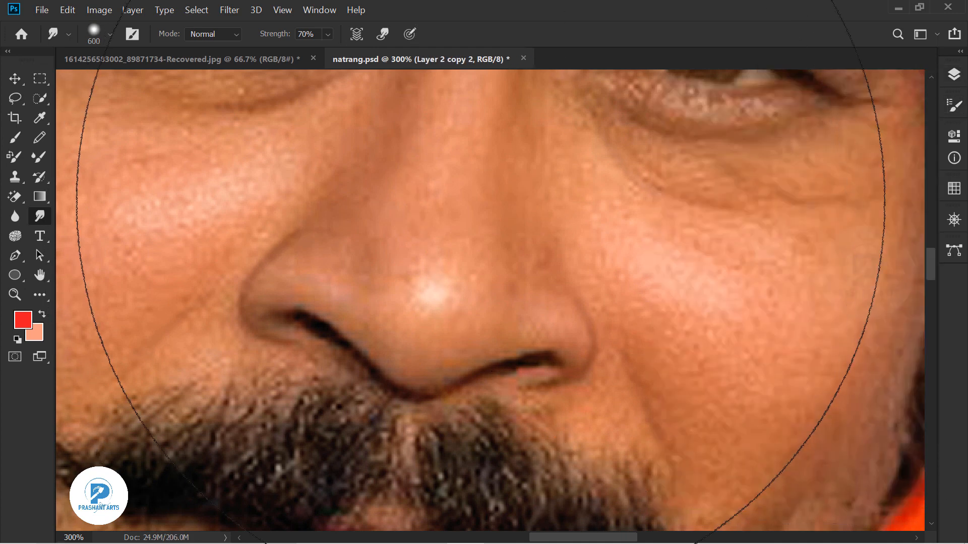
Smudge the lower nose skin and the dark nostril edges smooth with a small brush, undoing the last stray stroke.
{"action": "key", "text": "ctrl+plus"}
{"action": "key", "text": "ctrl+plus"}
{"action": "key", "text": "ctrl+plus"}
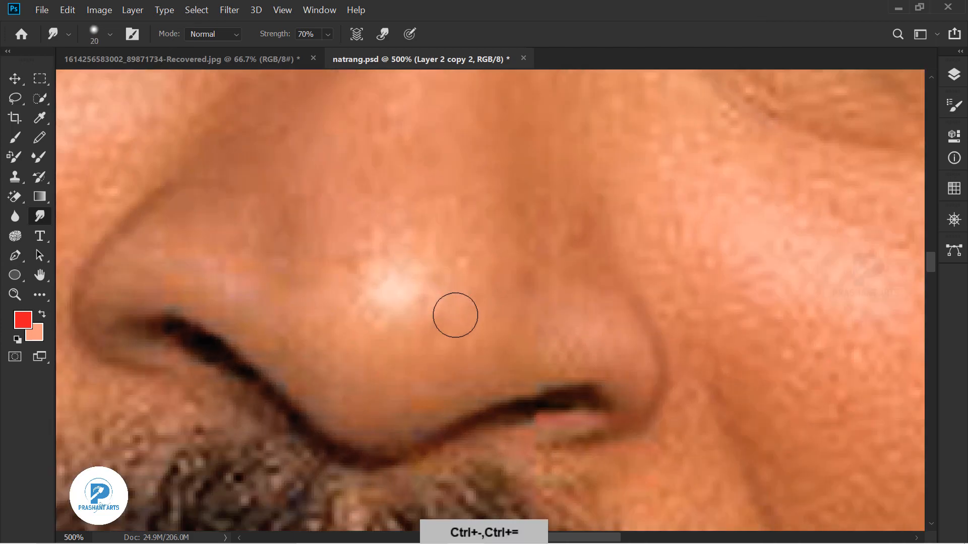
{"action": "left_click_drag", "start_coordinate": [378, 354], "coordinate": [459, 205]}
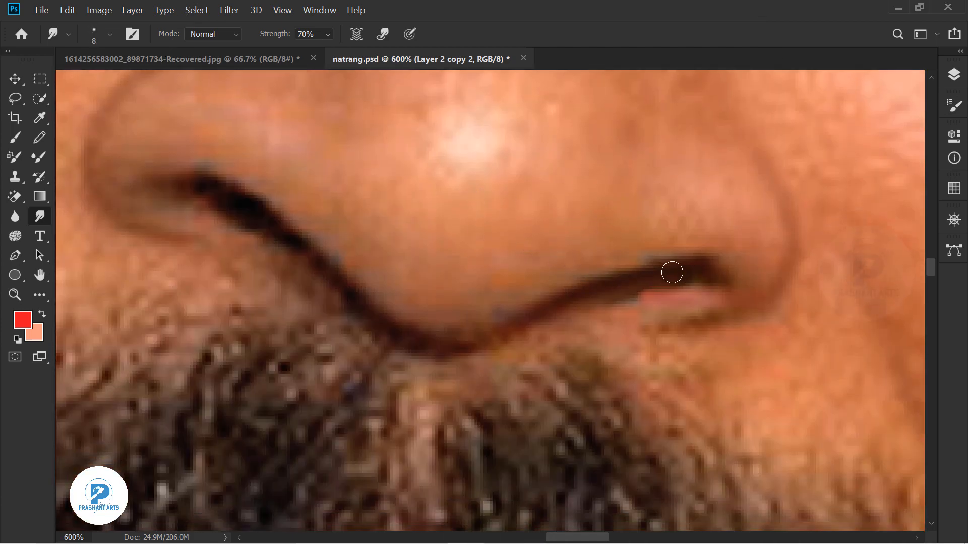
{"action": "key", "text": "ctrl+z"}
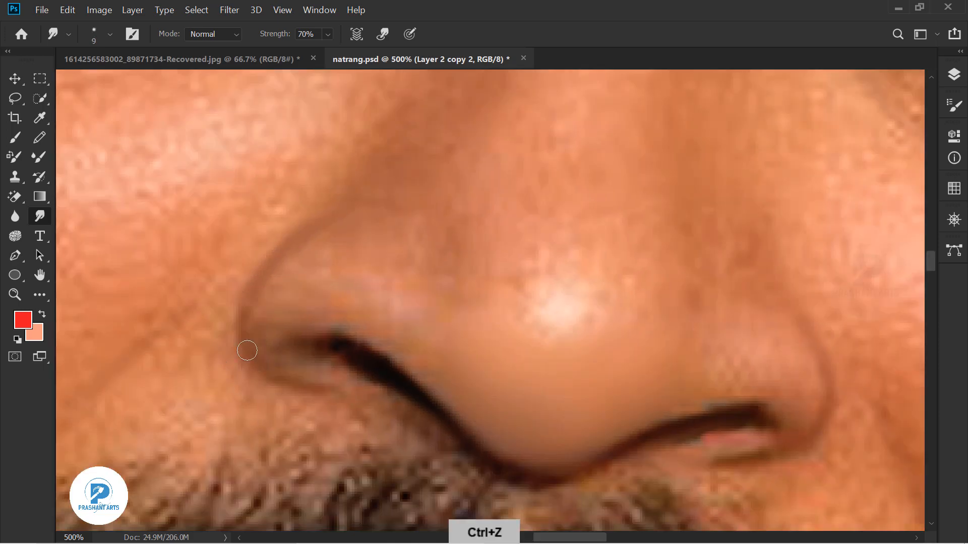
Set the foreground color to #dca38e and add a soft highlight on the wing of the nose.
{"action": "key", "text": "bracketright"}
{"action": "key", "text": "bracketright"}
{"action": "key", "text": "bracketright"}
{"action": "key", "text": "bracketright"}
{"action": "key", "text": "bracketright"}
{"action": "key", "text": "bracketright"}
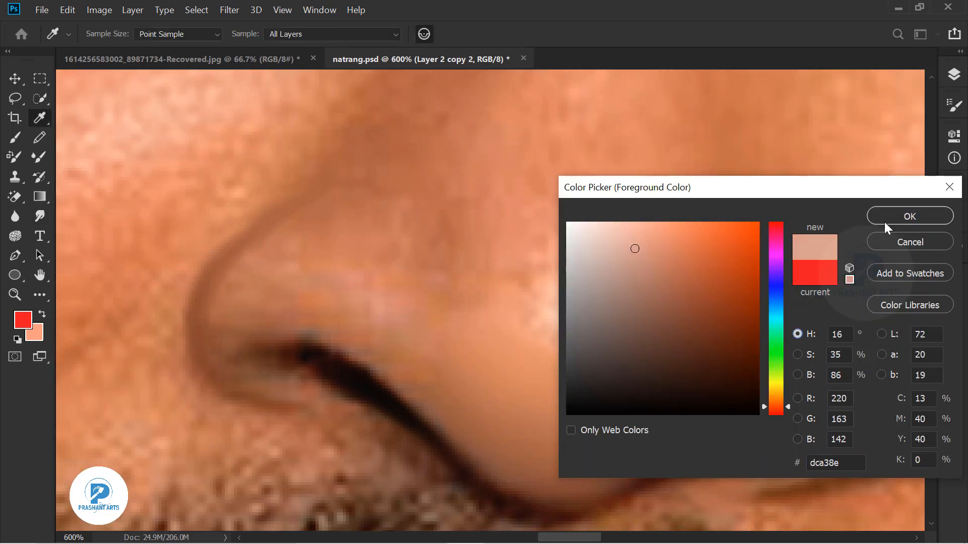
{"action": "left_click", "coordinate": [888, 215]}
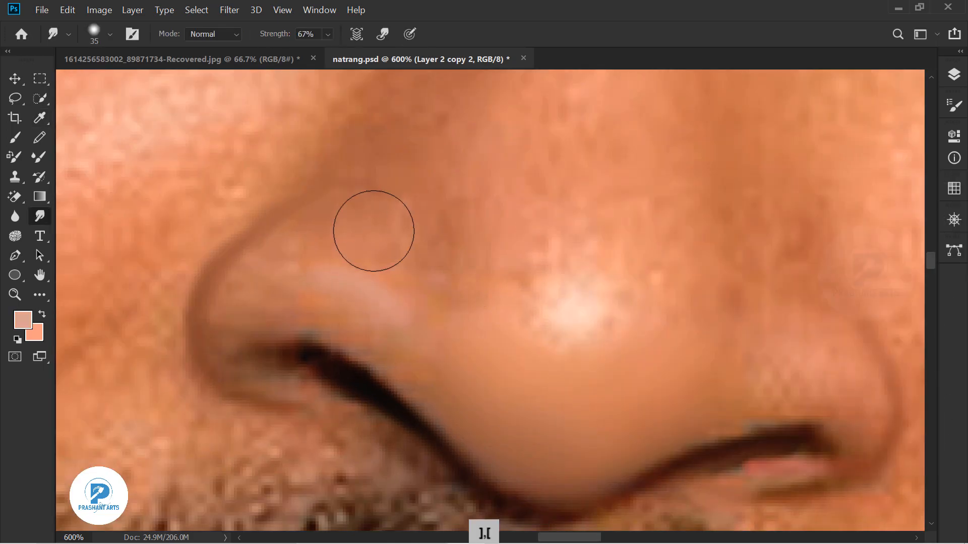
Smudge the nose wing, the tip highlight and the lower bridge smooth at 67% strength.
{"action": "left_click_drag", "start_coordinate": [416, 176], "coordinate": [463, 247]}
{"action": "key", "text": "ctrl+z"}
{"action": "left_click_drag", "start_coordinate": [584, 310], "coordinate": [553, 248]}
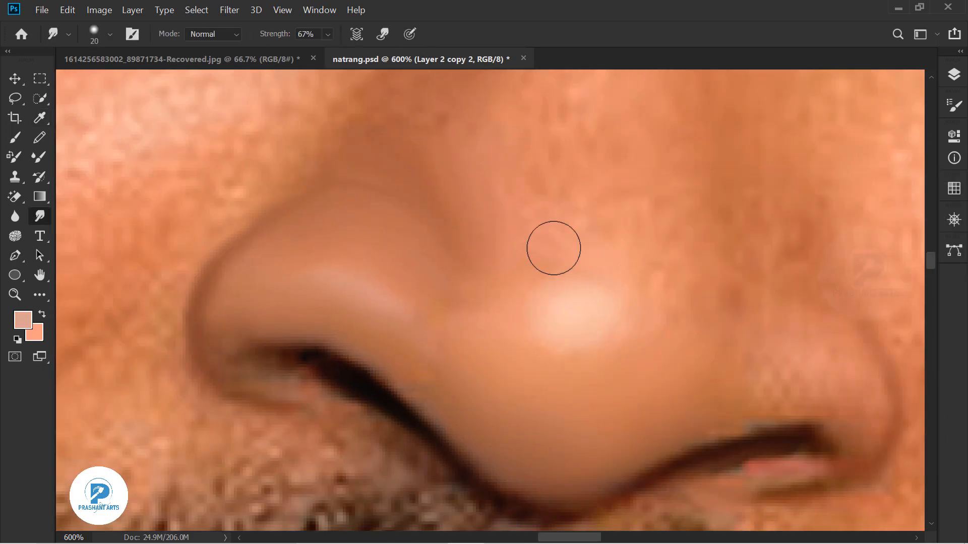
{"action": "left_click_drag", "start_coordinate": [353, 434], "coordinate": [317, 381]}
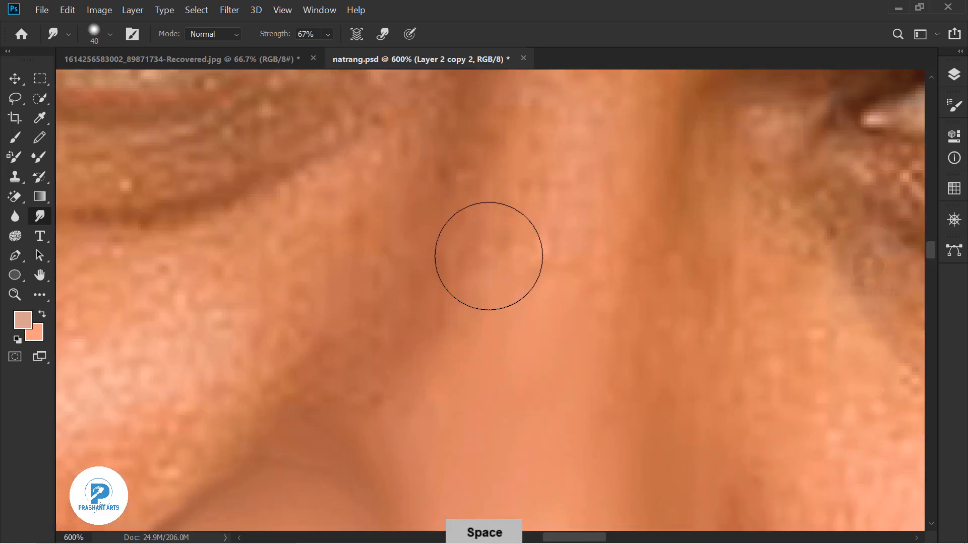
Smooth the skin on both cheeks and the temple, switching to a textured smudge brush at 47% strength.
{"action": "mouse_move", "coordinate": [486, 255]}
{"action": "left_mouse_down"}
{"action": "mouse_move", "coordinate": [443, 275]}
{"action": "mouse_move", "coordinate": [500, 320]}
{"action": "left_mouse_up"}
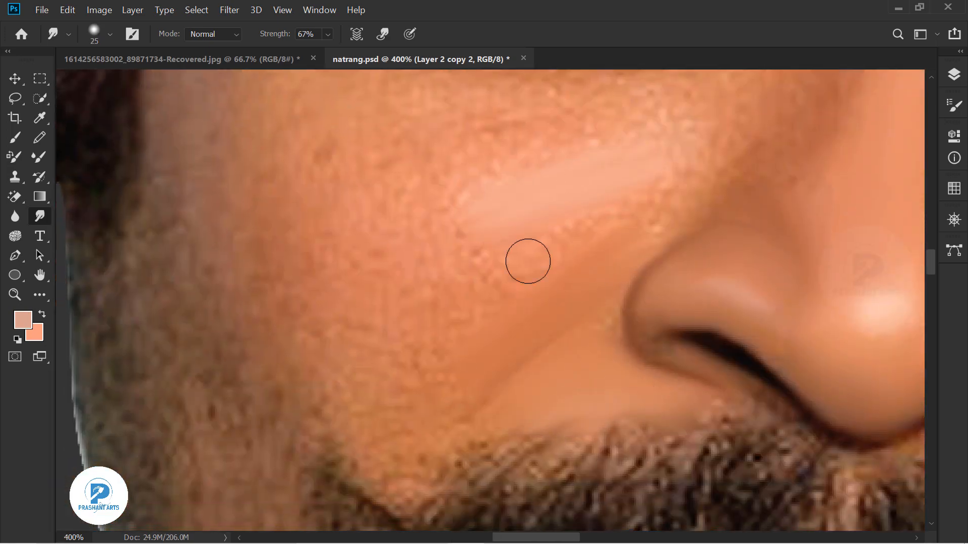
{"action": "left_click_drag", "start_coordinate": [275, 33], "coordinate": [255, 37]}
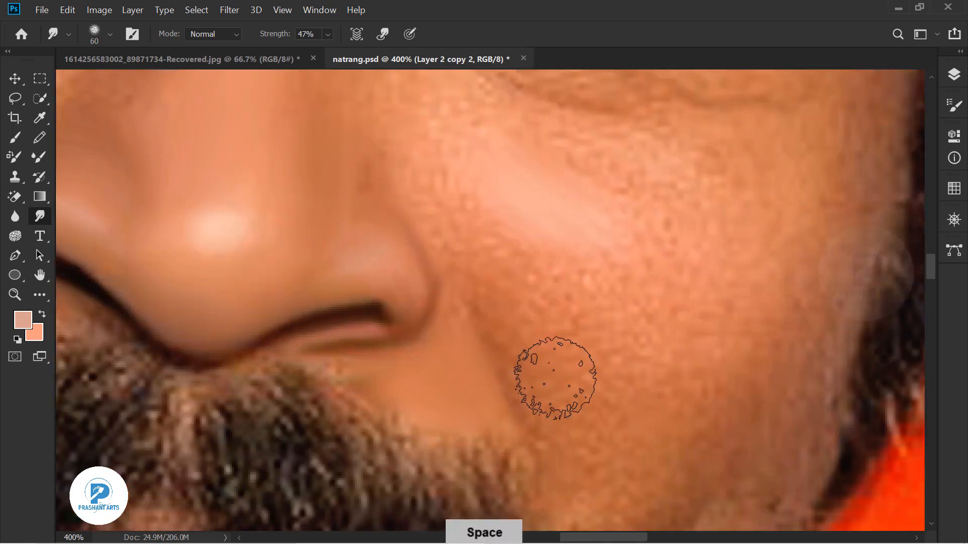
{"action": "mouse_move", "coordinate": [555, 378]}
{"action": "left_mouse_down"}
{"action": "mouse_move", "coordinate": [609, 339]}
{"action": "mouse_move", "coordinate": [728, 198]}
{"action": "left_mouse_up"}
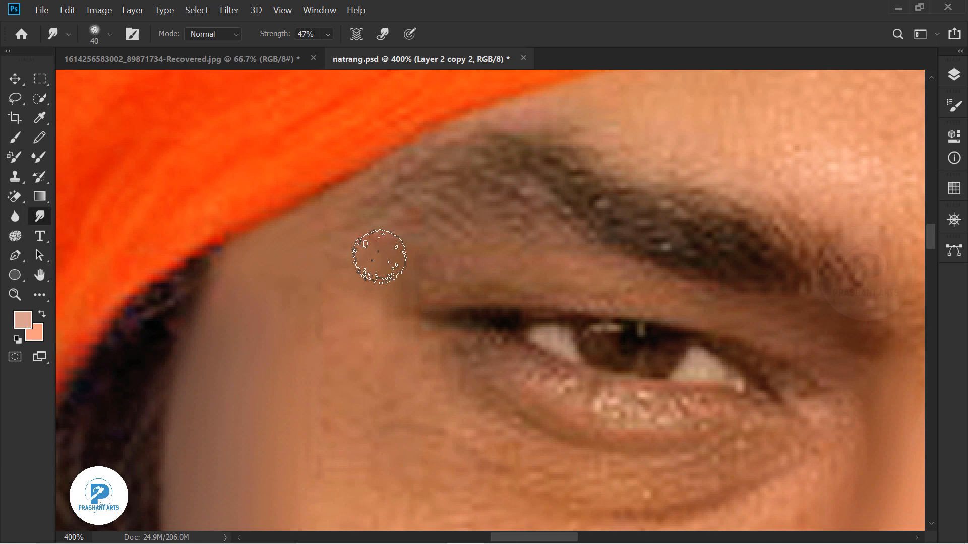
Blend the iris into solid dark brown and define the eyelid lines with a small round smudge brush at 70% strength.
{"action": "key", "text": "F5"}
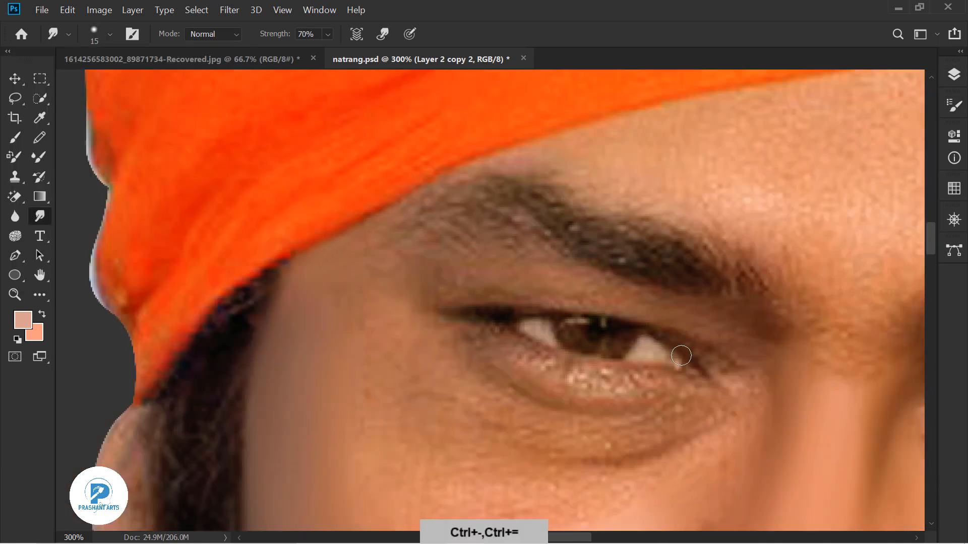
{"action": "key", "text": "ctrl+plus"}
{"action": "key", "text": "ctrl+plus"}
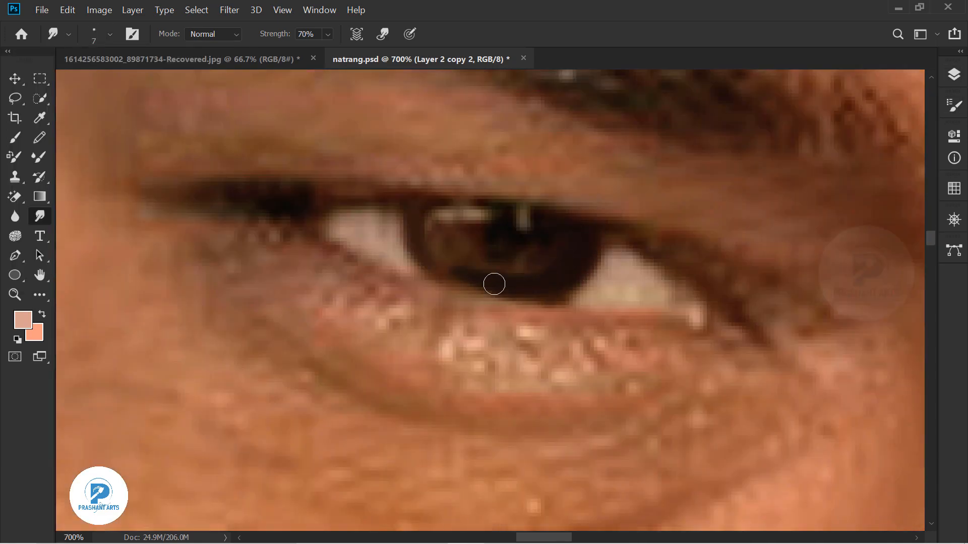
{"action": "key", "text": "bracketright"}
{"action": "left_click_drag", "start_coordinate": [496, 216], "coordinate": [446, 237]}
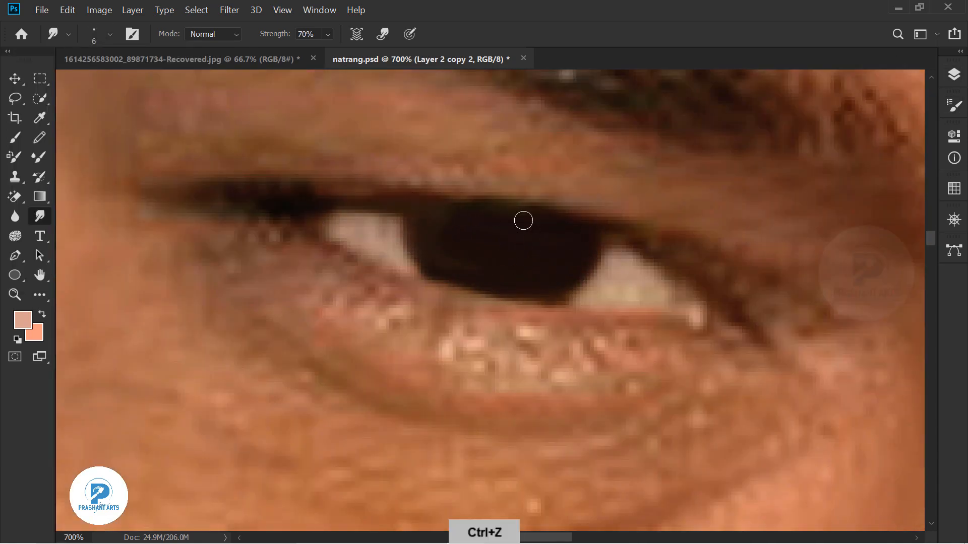
{"action": "left_click_drag", "start_coordinate": [722, 245], "coordinate": [475, 172]}
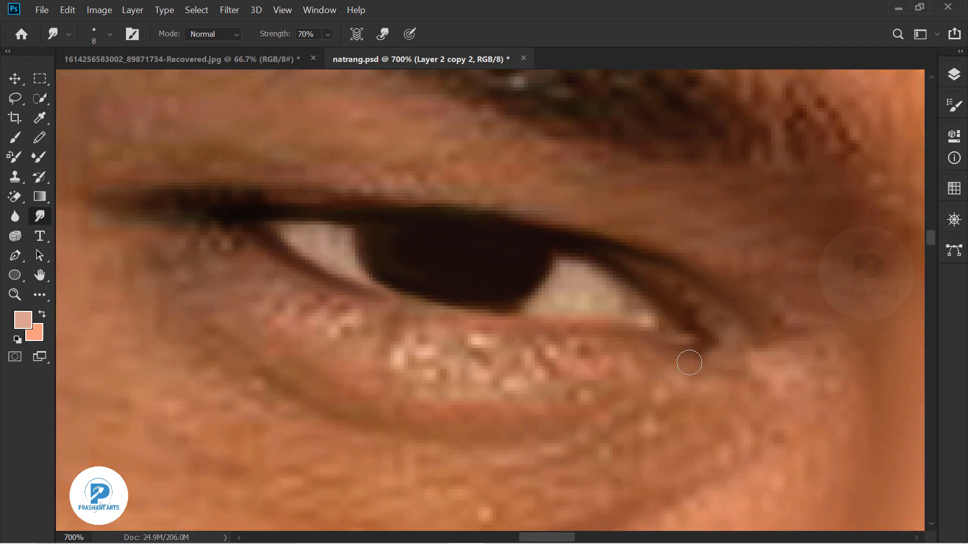
Smudge the under-eye skin into smooth folds and add two white catchlights to the iris.
{"action": "mouse_move", "coordinate": [687, 357]}
{"action": "left_mouse_down"}
{"action": "mouse_move", "coordinate": [303, 281]}
{"action": "mouse_move", "coordinate": [454, 383]}
{"action": "mouse_move", "coordinate": [173, 262]}
{"action": "mouse_move", "coordinate": [277, 400]}
{"action": "mouse_move", "coordinate": [661, 385]}
{"action": "mouse_move", "coordinate": [539, 281]}
{"action": "mouse_move", "coordinate": [516, 356]}
{"action": "mouse_move", "coordinate": [386, 367]}
{"action": "left_mouse_up"}
{"action": "left_click_drag", "start_coordinate": [264, 305], "coordinate": [402, 196]}
{"action": "left_click_drag", "start_coordinate": [316, 171], "coordinate": [334, 306]}
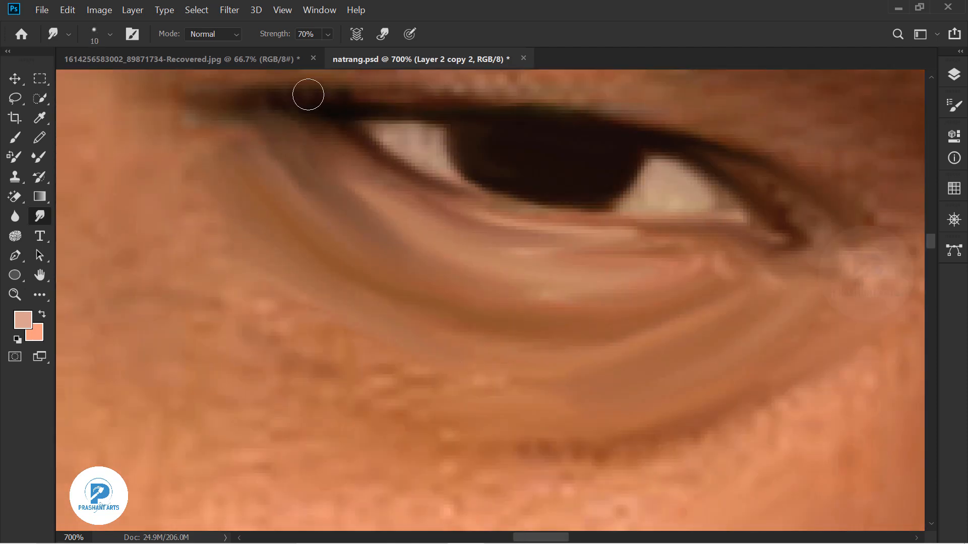
{"action": "left_click_drag", "start_coordinate": [307, 95], "coordinate": [396, 369]}
{"action": "left_click_drag", "start_coordinate": [292, 250], "coordinate": [393, 155]}
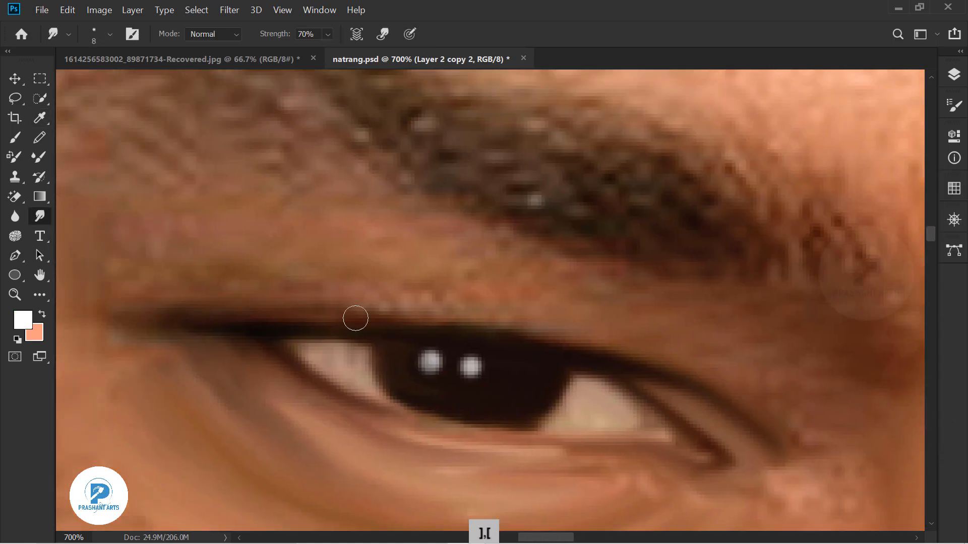
Sample dark brown from the upper lash line and smudge the upper eyelid skin smooth.
{"action": "left_click", "coordinate": [355, 318], "text": "alt"}
{"action": "key", "text": "bracketleft"}
{"action": "key", "text": "bracketleft"}
{"action": "key", "text": "bracketleft"}
{"action": "key", "text": "bracketleft"}
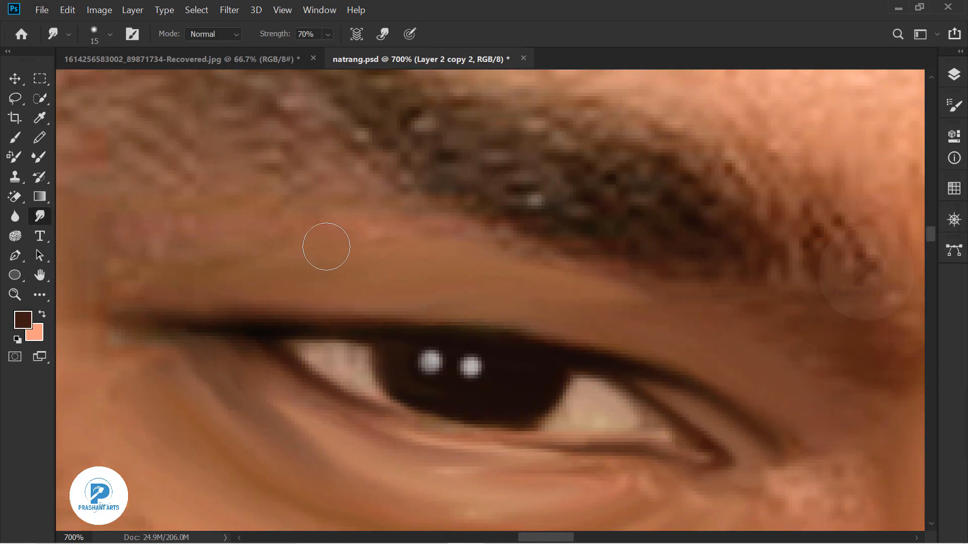
Smooth the skin below the eye bag and beside the nose bridge with a 10 to 15 px smudge brush.
{"action": "key", "text": "bracketright"}
{"action": "key", "text": "bracketright"}
{"action": "key", "text": "bracketright"}
{"action": "key", "text": "bracketright"}
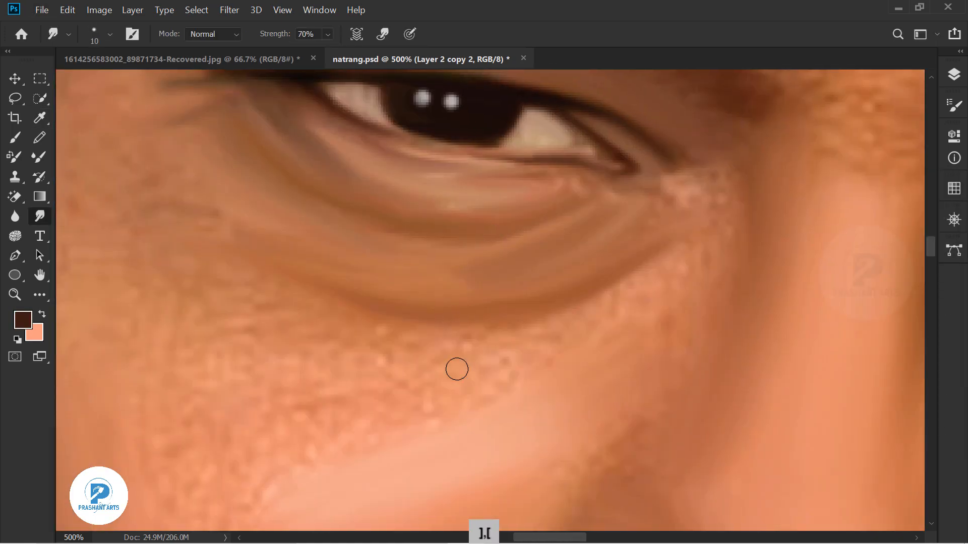
{"action": "left_click_drag", "start_coordinate": [457, 369], "coordinate": [303, 322]}
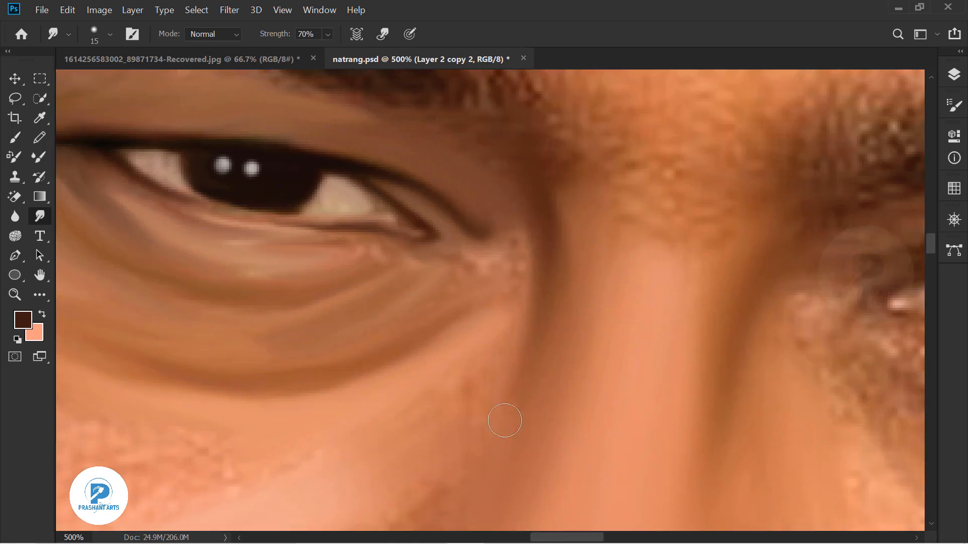
Enlarge the smudge brush and change the foreground colour to a light peach skin tone.
{"action": "key", "text": "bracketright"}
{"action": "key", "text": "bracketright"}
{"action": "key", "text": "bracketright"}
{"action": "left_click", "coordinate": [23, 320]}
{"action": "left_click", "coordinate": [398, 320]}
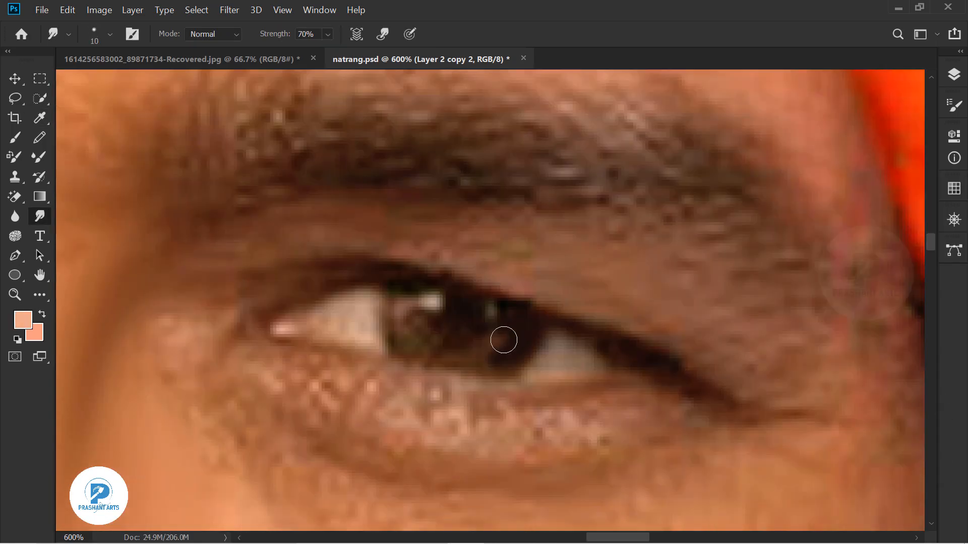
Smudge the second eye's iris into solid dark brown and define its lower lash line and inner corner with a 7 to 10 px brush.
{"action": "left_click_drag", "start_coordinate": [501, 339], "coordinate": [470, 350]}
{"action": "left_click_drag", "start_coordinate": [617, 380], "coordinate": [514, 389]}
{"action": "left_click_drag", "start_coordinate": [254, 312], "coordinate": [323, 342]}
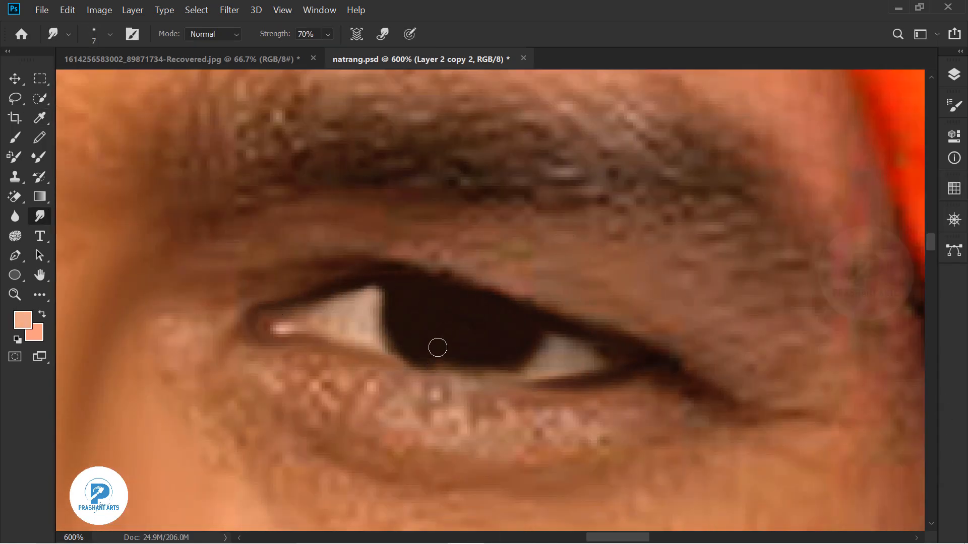
Smudge the skin directly below the second eye into smooth lower-lid folds with a 9 px brush.
{"action": "key", "text": "bracketright"}
{"action": "key", "text": "bracketright"}
{"action": "mouse_move", "coordinate": [547, 403]}
{"action": "left_mouse_down"}
{"action": "mouse_move", "coordinate": [395, 391]}
{"action": "mouse_move", "coordinate": [307, 361]}
{"action": "left_mouse_up"}
{"action": "left_click_drag", "start_coordinate": [335, 391], "coordinate": [474, 436]}
{"action": "left_click_drag", "start_coordinate": [567, 421], "coordinate": [655, 388]}
{"action": "left_click_drag", "start_coordinate": [290, 360], "coordinate": [247, 353]}
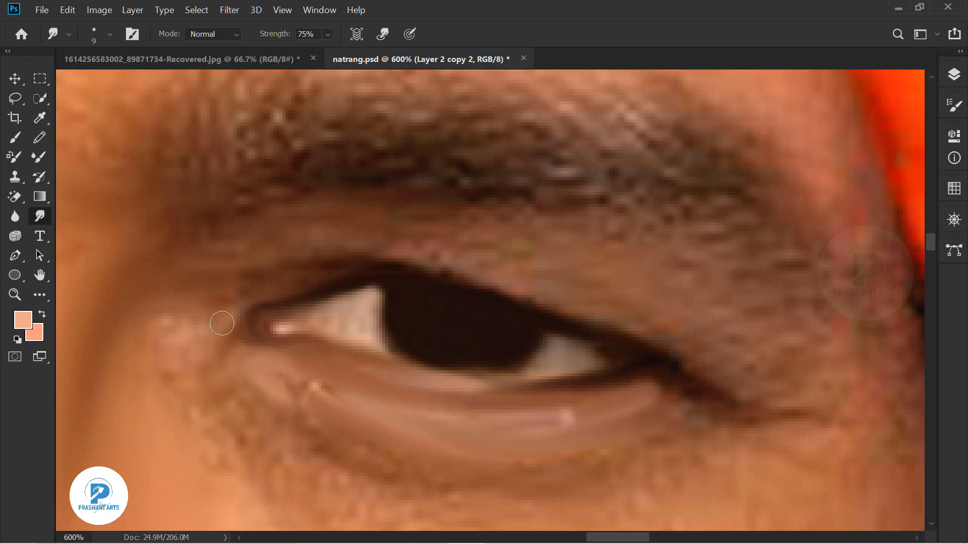
Smudge the second eye's upper eyelid skin smooth and draw out the lash line at its outer corner.
{"action": "left_click_drag", "start_coordinate": [360, 267], "coordinate": [237, 285]}
{"action": "key", "text": "bracketright"}
{"action": "key", "text": "bracketright"}
{"action": "left_click_drag", "start_coordinate": [676, 331], "coordinate": [577, 222]}
{"action": "left_click_drag", "start_coordinate": [302, 381], "coordinate": [434, 391]}
{"action": "key", "text": "bracketleft"}
{"action": "key", "text": "bracketleft"}
{"action": "left_click_drag", "start_coordinate": [618, 302], "coordinate": [698, 355]}
Smudge the eye bag and the upper cheek below the second eye smooth with a 15 px brush.
{"action": "left_click_drag", "start_coordinate": [347, 146], "coordinate": [444, 191]}
{"action": "left_click_drag", "start_coordinate": [303, 393], "coordinate": [502, 318]}
{"action": "key", "text": "bracketright"}
{"action": "key", "text": "bracketright"}
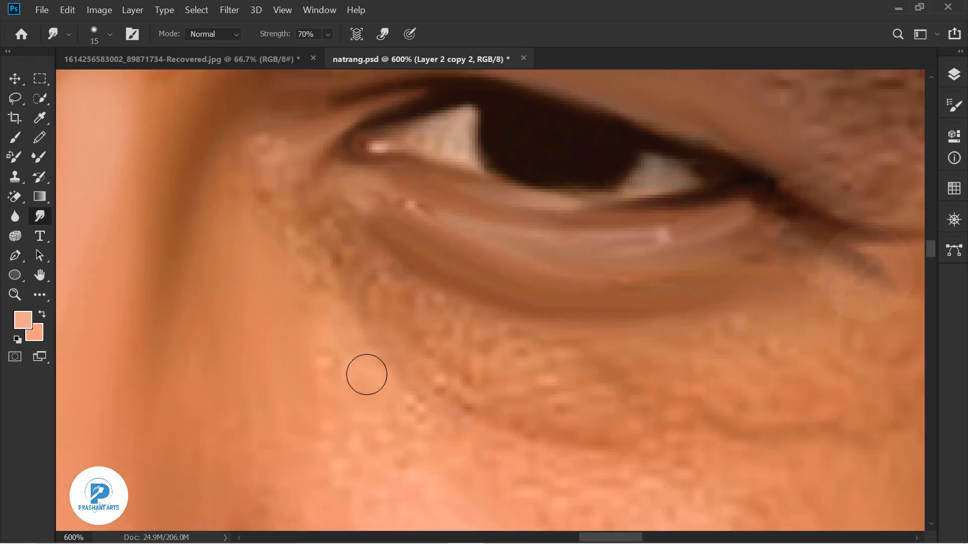
{"action": "left_click_drag", "start_coordinate": [318, 227], "coordinate": [438, 398]}
{"action": "left_click_drag", "start_coordinate": [355, 239], "coordinate": [436, 330]}
{"action": "left_click_drag", "start_coordinate": [580, 353], "coordinate": [446, 311]}
{"action": "left_click_drag", "start_coordinate": [545, 386], "coordinate": [593, 421]}
{"action": "left_click_drag", "start_coordinate": [470, 404], "coordinate": [389, 305]}
{"action": "left_click_drag", "start_coordinate": [612, 201], "coordinate": [461, 322]}
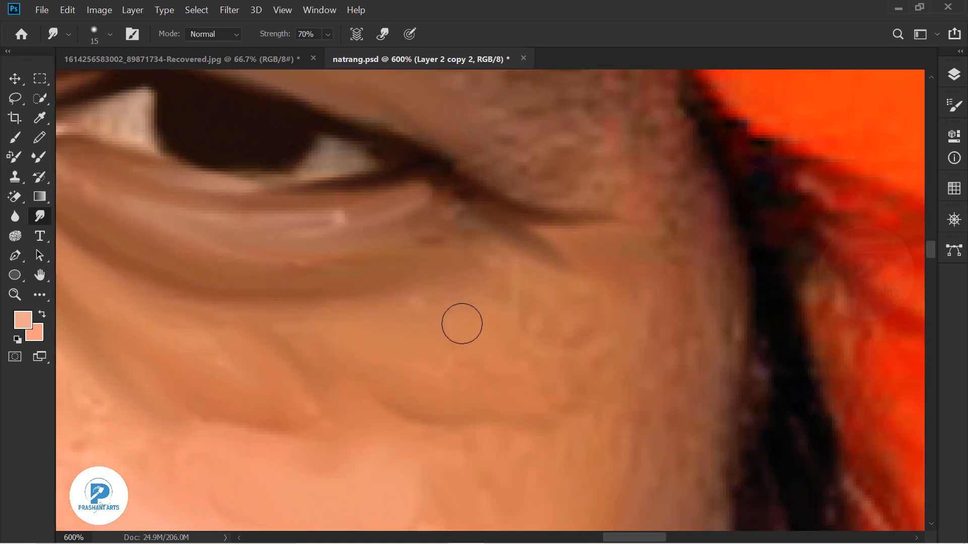
Smudge the outer cheek skin between the second eye and the hairline smooth, enlarging the brush for the broad areas.
{"action": "left_click_drag", "start_coordinate": [663, 387], "coordinate": [588, 318]}
{"action": "left_click_drag", "start_coordinate": [648, 144], "coordinate": [654, 320]}
{"action": "key", "text": "ctrl+z"}
{"action": "left_click_drag", "start_coordinate": [340, 504], "coordinate": [618, 283]}
{"action": "key", "text": "bracketright"}
{"action": "key", "text": "bracketright"}
{"action": "key", "text": "bracketright"}
{"action": "key", "text": "bracketright"}
{"action": "key", "text": "bracketright"}
{"action": "key", "text": "bracketleft"}
{"action": "left_click_drag", "start_coordinate": [559, 212], "coordinate": [491, 353]}
Smudge the lower cheek smooth from beside the moustache tip down along the jaw edge with a 15 to 20 px brush.
{"action": "key", "text": "ctrl+minus"}
{"action": "key", "text": "ctrl+minus"}
{"action": "left_click_drag", "start_coordinate": [609, 428], "coordinate": [560, 237]}
{"action": "key", "text": "bracketleft"}
{"action": "key", "text": "bracketleft"}
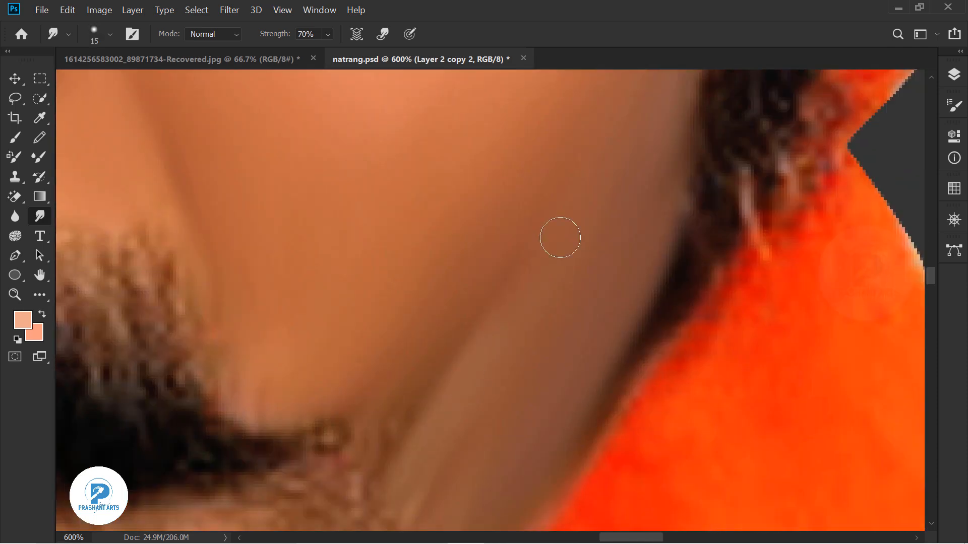
{"action": "left_click_drag", "start_coordinate": [348, 484], "coordinate": [570, 270]}
{"action": "left_click_drag", "start_coordinate": [575, 403], "coordinate": [594, 242]}
{"action": "mouse_move", "coordinate": [650, 252]}
{"action": "left_mouse_down"}
{"action": "mouse_move", "coordinate": [454, 399]}
{"action": "mouse_move", "coordinate": [667, 267]}
{"action": "mouse_move", "coordinate": [667, 348]}
{"action": "left_mouse_up"}
{"action": "key", "text": "bracketright"}
{"action": "key", "text": "bracketright"}
{"action": "key", "text": "bracketleft"}
{"action": "key", "text": "bracketleft"}
{"action": "left_click_drag", "start_coordinate": [610, 313], "coordinate": [464, 403]}
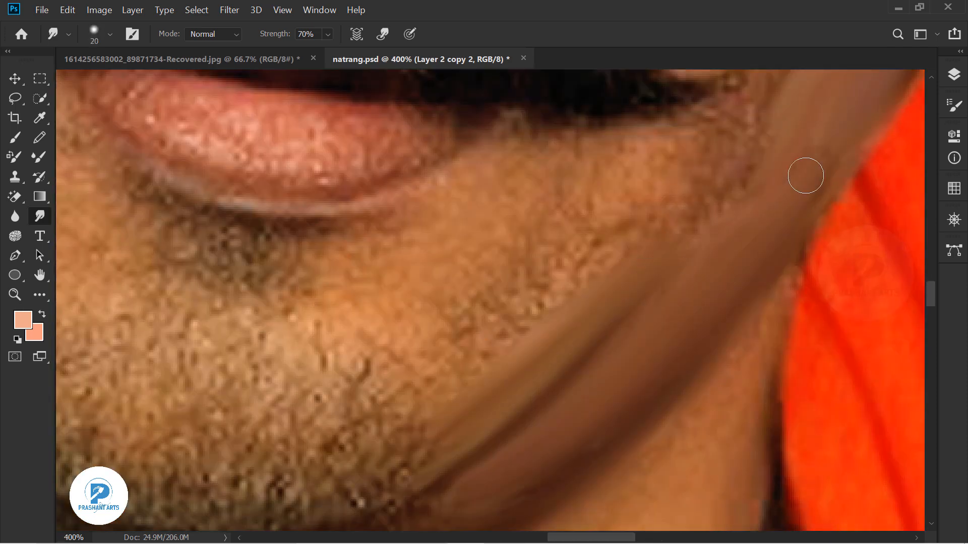
Blend the jawline and the skin between the lower lip and jaw with a 20 px smudge brush.
{"action": "left_click_drag", "start_coordinate": [806, 176], "coordinate": [806, 330]}
{"action": "left_click_drag", "start_coordinate": [741, 277], "coordinate": [686, 370]}
{"action": "mouse_move", "coordinate": [756, 325]}
{"action": "left_mouse_down"}
{"action": "mouse_move", "coordinate": [773, 270]}
{"action": "mouse_move", "coordinate": [580, 315]}
{"action": "left_mouse_up"}
{"action": "mouse_move", "coordinate": [552, 438]}
{"action": "left_mouse_down"}
{"action": "mouse_move", "coordinate": [693, 353]}
{"action": "mouse_move", "coordinate": [607, 324]}
{"action": "mouse_move", "coordinate": [650, 287]}
{"action": "left_mouse_up"}
{"action": "left_click_drag", "start_coordinate": [554, 308], "coordinate": [621, 237]}
{"action": "left_click_drag", "start_coordinate": [717, 399], "coordinate": [752, 238]}
{"action": "left_click_drag", "start_coordinate": [914, 267], "coordinate": [683, 257]}
{"action": "left_click_drag", "start_coordinate": [603, 306], "coordinate": [728, 201]}
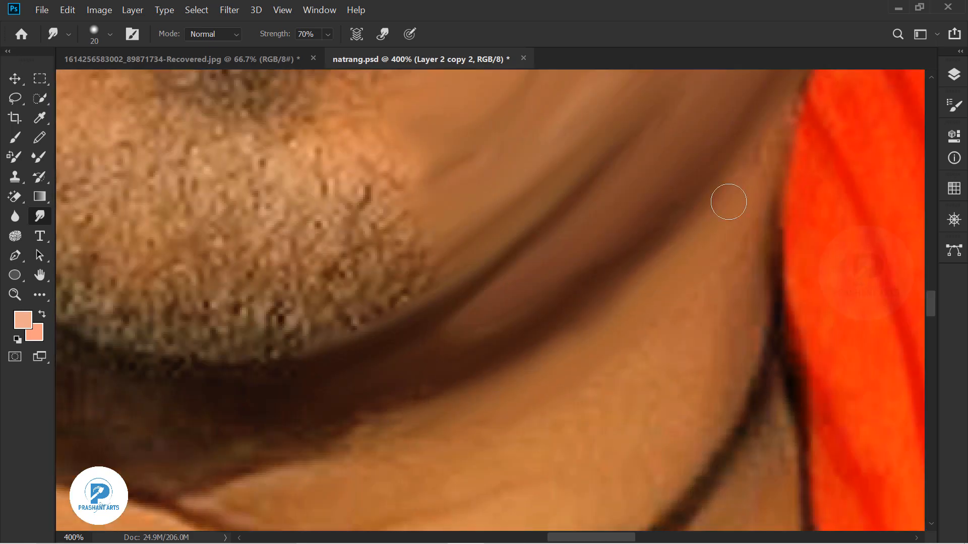
Smooth the neck skin between the jaw shadow and the orange cloth with a larger smudge brush.
{"action": "left_click_drag", "start_coordinate": [685, 353], "coordinate": [736, 232]}
{"action": "key", "text": "bracketright"}
{"action": "key", "text": "bracketright"}
{"action": "left_click_drag", "start_coordinate": [705, 399], "coordinate": [790, 290]}
{"action": "left_click_drag", "start_coordinate": [453, 423], "coordinate": [580, 343]}
{"action": "left_click_drag", "start_coordinate": [661, 424], "coordinate": [721, 259]}
{"action": "left_click_drag", "start_coordinate": [771, 86], "coordinate": [739, 270]}
{"action": "key", "text": "ctrl+z"}
{"action": "mouse_move", "coordinate": [668, 101]}
{"action": "left_mouse_down"}
{"action": "mouse_move", "coordinate": [406, 279]}
{"action": "mouse_move", "coordinate": [706, 479]}
{"action": "left_mouse_up"}
Smudge the lower lip smooth with a 15 px brush, keeping a dark lower rim and soft highlights in the middle.
{"action": "key", "text": "ctrl+plus"}
{"action": "key", "text": "bracketleft"}
{"action": "key", "text": "bracketleft"}
{"action": "key", "text": "bracketleft"}
{"action": "left_click_drag", "start_coordinate": [533, 331], "coordinate": [670, 272]}
{"action": "left_click_drag", "start_coordinate": [439, 340], "coordinate": [178, 206]}
{"action": "left_click_drag", "start_coordinate": [376, 263], "coordinate": [550, 271]}
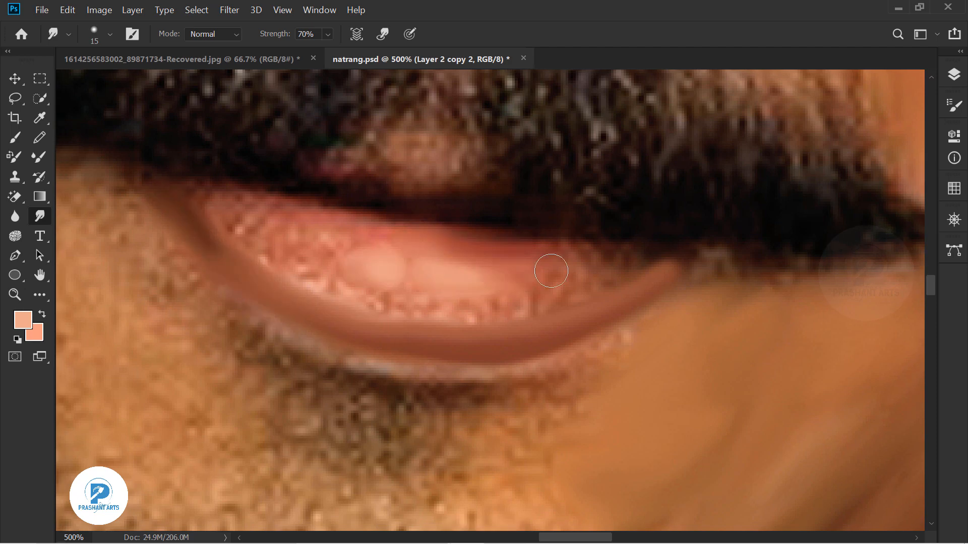
{"action": "left_click_drag", "start_coordinate": [307, 201], "coordinate": [342, 246]}
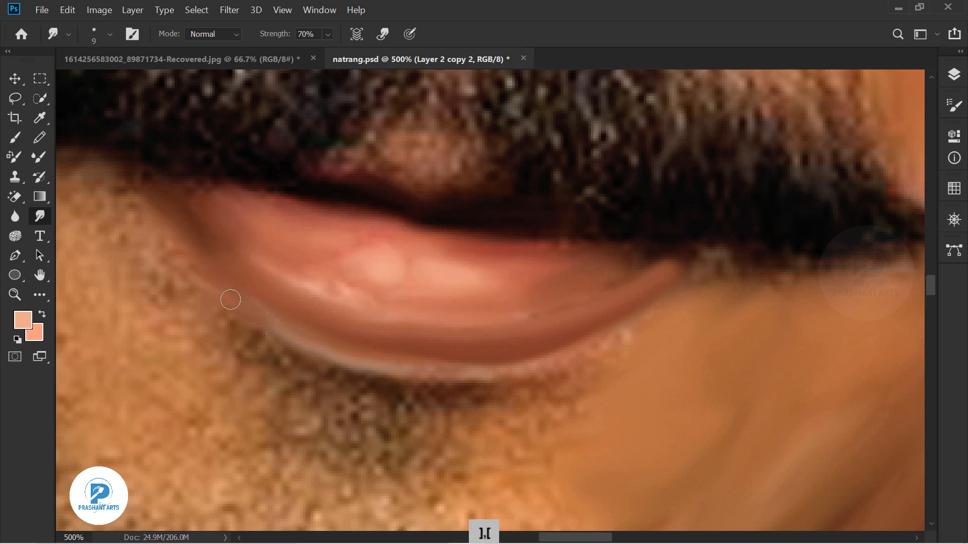
Blend the light edge and shadow beneath the lower lip and smudge the chin hair patch into curved strands.
{"action": "left_click_drag", "start_coordinate": [386, 394], "coordinate": [410, 287]}
{"action": "key", "text": "bracketright"}
{"action": "key", "text": "bracketright"}
{"action": "mouse_move", "coordinate": [615, 259]}
{"action": "left_mouse_down"}
{"action": "mouse_move", "coordinate": [385, 319]}
{"action": "mouse_move", "coordinate": [347, 383]}
{"action": "left_mouse_up"}
{"action": "key", "text": "bracketleft"}
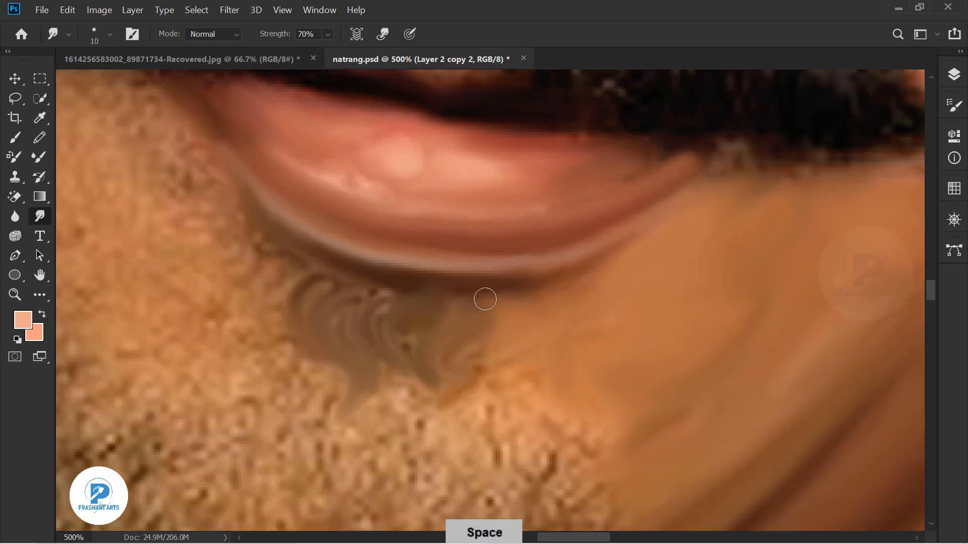
Smudge the moustache hairs below the first nostril into long curved strands with a 10 px brush.
{"action": "left_click_drag", "start_coordinate": [312, 126], "coordinate": [541, 477]}
{"action": "left_click_drag", "start_coordinate": [275, 302], "coordinate": [392, 167]}
{"action": "left_click_drag", "start_coordinate": [201, 301], "coordinate": [283, 193]}
{"action": "left_click_drag", "start_coordinate": [360, 313], "coordinate": [449, 174]}
{"action": "mouse_move", "coordinate": [444, 295]}
{"action": "left_mouse_down"}
{"action": "mouse_move", "coordinate": [521, 195]}
{"action": "mouse_move", "coordinate": [539, 187]}
{"action": "left_mouse_up"}
{"action": "key", "text": "ctrl+minus"}
{"action": "key", "text": "ctrl+minus"}
{"action": "key", "text": "ctrl+minus"}
{"action": "key", "text": "ctrl+minus"}
{"action": "key", "text": "ctrl+equal"}
{"action": "key", "text": "ctrl+equal"}
{"action": "key", "text": "ctrl+equal"}
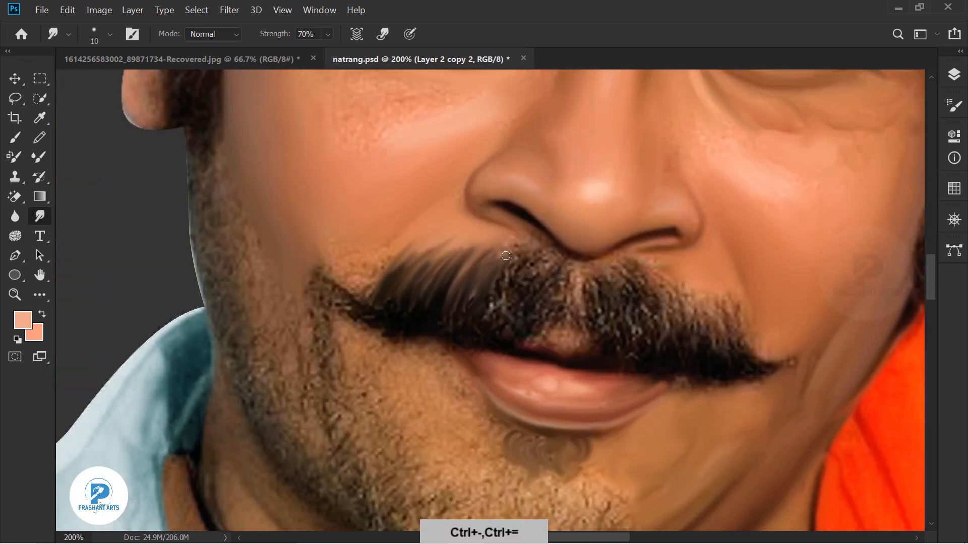
{"action": "left_click_drag", "start_coordinate": [511, 308], "coordinate": [575, 217]}
{"action": "left_click_drag", "start_coordinate": [410, 89], "coordinate": [491, 205]}
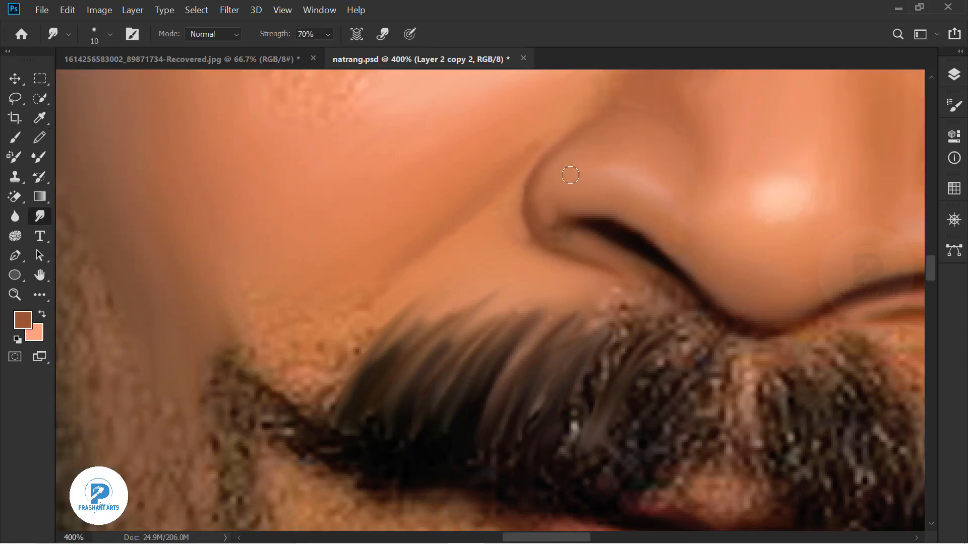
Smudge the remaining rough skin on the cheek below the first eye smooth with a 30 px brush.
{"action": "mouse_move", "coordinate": [570, 121]}
{"action": "left_mouse_down"}
{"action": "mouse_move", "coordinate": [553, 494]}
{"action": "mouse_move", "coordinate": [568, 490]}
{"action": "left_mouse_up"}
{"action": "key", "text": "bracketright"}
{"action": "mouse_move", "coordinate": [246, 244]}
{"action": "left_mouse_down"}
{"action": "mouse_move", "coordinate": [408, 188]}
{"action": "mouse_move", "coordinate": [317, 127]}
{"action": "left_mouse_up"}
{"action": "key", "text": "bracketright"}
{"action": "key", "text": "bracketright"}
{"action": "key", "text": "bracketright"}
{"action": "left_click_drag", "start_coordinate": [569, 257], "coordinate": [389, 282]}
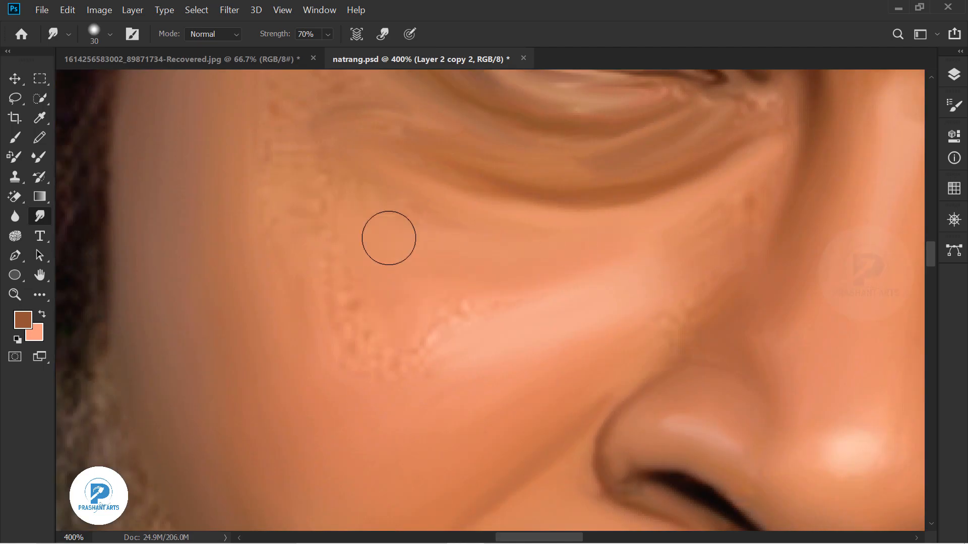
{"action": "left_click_drag", "start_coordinate": [756, 332], "coordinate": [237, 288]}
{"action": "left_click_drag", "start_coordinate": [550, 311], "coordinate": [464, 337]}
Smudge the neck area and the necklace leading down to the pendant smooth with a smaller brush.
{"action": "left_click_drag", "start_coordinate": [706, 494], "coordinate": [568, 126]}
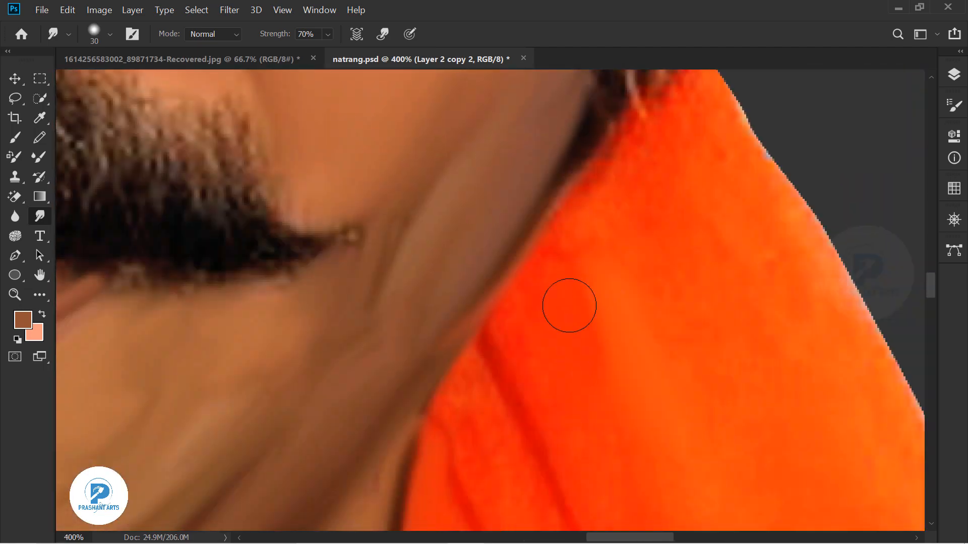
{"action": "left_click_drag", "start_coordinate": [568, 494], "coordinate": [625, 126]}
{"action": "key", "text": "bracketleft"}
{"action": "mouse_move", "coordinate": [504, 320]}
{"action": "left_mouse_down"}
{"action": "mouse_move", "coordinate": [618, 139]}
{"action": "mouse_move", "coordinate": [401, 411]}
{"action": "left_mouse_up"}
{"action": "left_click_drag", "start_coordinate": [438, 328], "coordinate": [608, 214]}
{"action": "key", "text": "bracketleft"}
{"action": "left_click_drag", "start_coordinate": [537, 290], "coordinate": [363, 386]}
{"action": "left_click_drag", "start_coordinate": [274, 409], "coordinate": [562, 332]}
Smudge the dark necklace beads and the outer frame of the gold pendant with a 15 px brush.
{"action": "left_click_drag", "start_coordinate": [378, 191], "coordinate": [554, 335]}
{"action": "mouse_move", "coordinate": [526, 446]}
{"action": "left_mouse_down"}
{"action": "mouse_move", "coordinate": [482, 337]}
{"action": "mouse_move", "coordinate": [403, 307]}
{"action": "left_mouse_up"}
{"action": "mouse_move", "coordinate": [658, 383]}
{"action": "left_mouse_down"}
{"action": "mouse_move", "coordinate": [508, 307]}
{"action": "mouse_move", "coordinate": [486, 162]}
{"action": "left_mouse_up"}
{"action": "left_click_drag", "start_coordinate": [403, 210], "coordinate": [410, 363]}
{"action": "left_click_drag", "start_coordinate": [353, 189], "coordinate": [439, 183]}
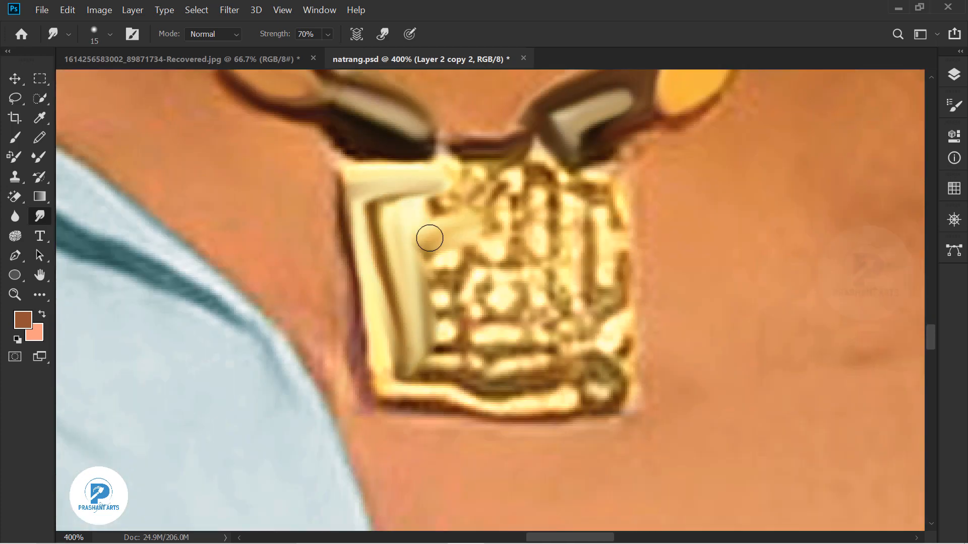
Blend the engraved details inside the square gold pendant into smooth shapes with the 15 px smudge brush.
{"action": "left_click_drag", "start_coordinate": [421, 217], "coordinate": [515, 197]}
{"action": "left_click_drag", "start_coordinate": [468, 298], "coordinate": [541, 313]}
{"action": "left_click_drag", "start_coordinate": [540, 181], "coordinate": [547, 247]}
{"action": "left_click_drag", "start_coordinate": [587, 201], "coordinate": [592, 322]}
{"action": "mouse_move", "coordinate": [605, 370]}
{"action": "left_mouse_down"}
{"action": "mouse_move", "coordinate": [611, 391]}
{"action": "mouse_move", "coordinate": [639, 317]}
{"action": "left_mouse_up"}
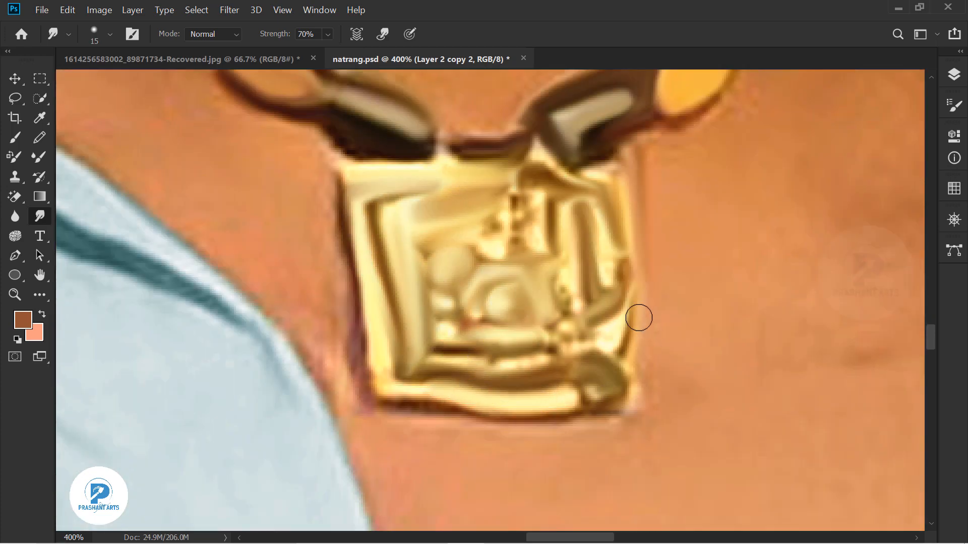
Smudge the neck skin on both sides of the black cord near the light shirt collar smooth with a 30 px brush.
{"action": "left_click_drag", "start_coordinate": [252, 126], "coordinate": [421, 380]}
{"action": "key", "text": "bracketright"}
{"action": "key", "text": "bracketright"}
{"action": "key", "text": "bracketright"}
{"action": "left_click_drag", "start_coordinate": [275, 106], "coordinate": [290, 166]}
{"action": "left_click_drag", "start_coordinate": [414, 261], "coordinate": [297, 355]}
{"action": "left_click_drag", "start_coordinate": [241, 301], "coordinate": [208, 172]}
{"action": "left_click_drag", "start_coordinate": [111, 209], "coordinate": [282, 168]}
{"action": "left_click_drag", "start_coordinate": [636, 474], "coordinate": [440, 410]}
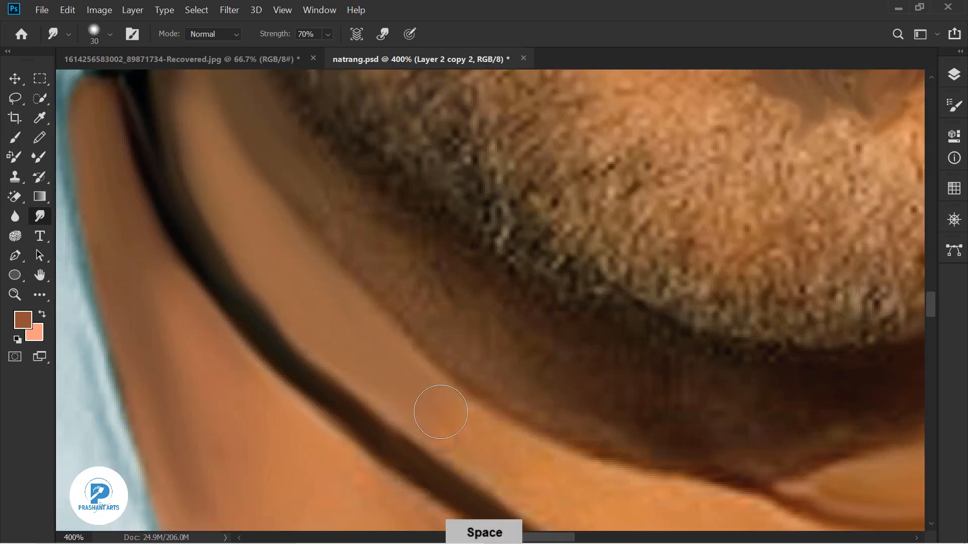
{"action": "mouse_move", "coordinate": [753, 527]}
{"action": "left_mouse_down"}
{"action": "mouse_move", "coordinate": [555, 404]}
{"action": "mouse_move", "coordinate": [508, 497]}
{"action": "left_mouse_up"}
{"action": "left_click_drag", "start_coordinate": [495, 444], "coordinate": [586, 516]}
Blend the dark shadow beneath the bearded jaw into the neck with a 20 px smudge brush.
{"action": "key", "text": "bracketleft"}
{"action": "key", "text": "bracketleft"}
{"action": "left_click_drag", "start_coordinate": [271, 346], "coordinate": [212, 298]}
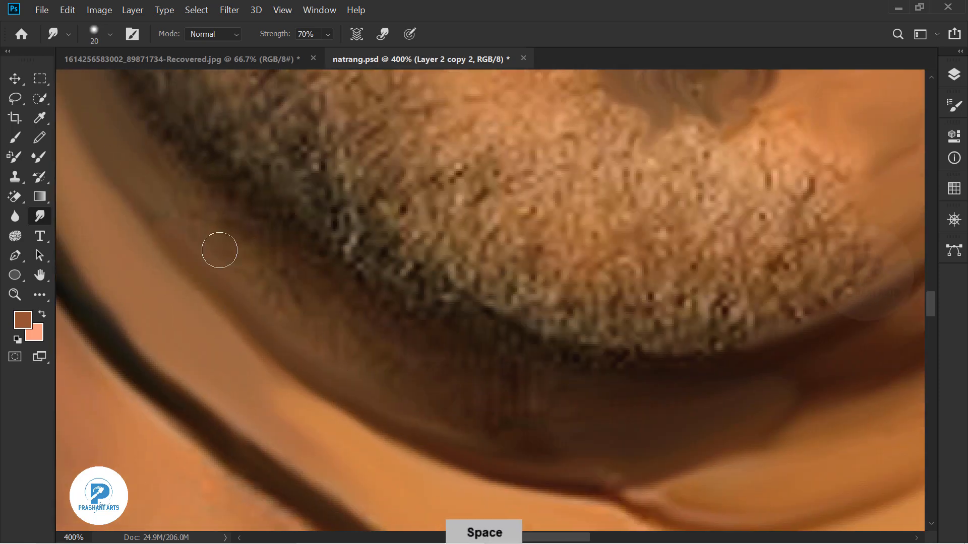
{"action": "left_click_drag", "start_coordinate": [220, 251], "coordinate": [641, 355]}
{"action": "left_click_drag", "start_coordinate": [300, 431], "coordinate": [300, 320]}
Smudge the light shirt's collar and upper shoulder folds smooth, enlarging the brush to 40 px.
{"action": "left_click_drag", "start_coordinate": [301, 156], "coordinate": [303, 486]}
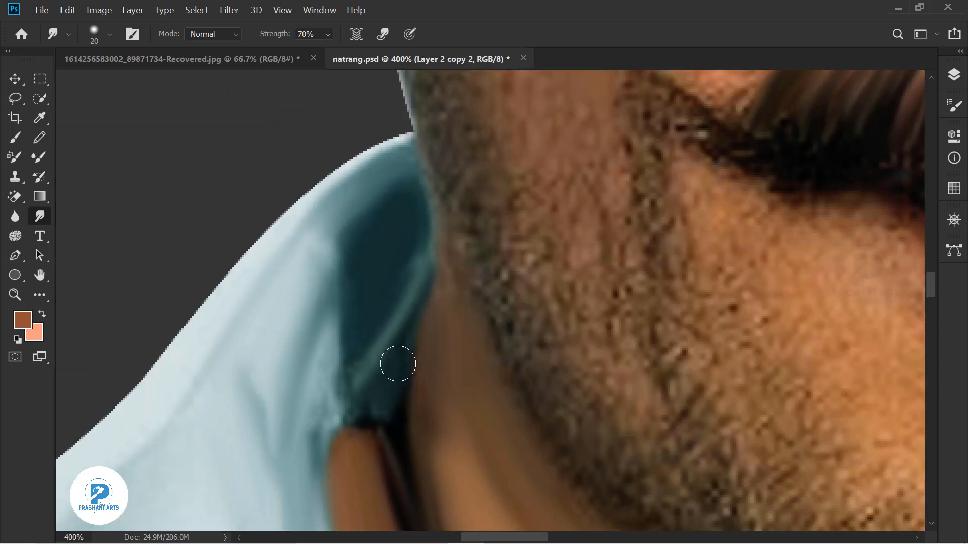
{"action": "left_click_drag", "start_coordinate": [343, 440], "coordinate": [352, 304]}
{"action": "key", "text": "ctrl+minus"}
{"action": "key", "text": "bracketright"}
{"action": "key", "text": "bracketright"}
{"action": "left_click_drag", "start_coordinate": [244, 347], "coordinate": [285, 320]}
{"action": "mouse_move", "coordinate": [272, 378]}
{"action": "left_mouse_down"}
{"action": "mouse_move", "coordinate": [434, 249]}
{"action": "mouse_move", "coordinate": [304, 331]}
{"action": "left_mouse_up"}
{"action": "left_click_drag", "start_coordinate": [422, 391], "coordinate": [493, 205]}
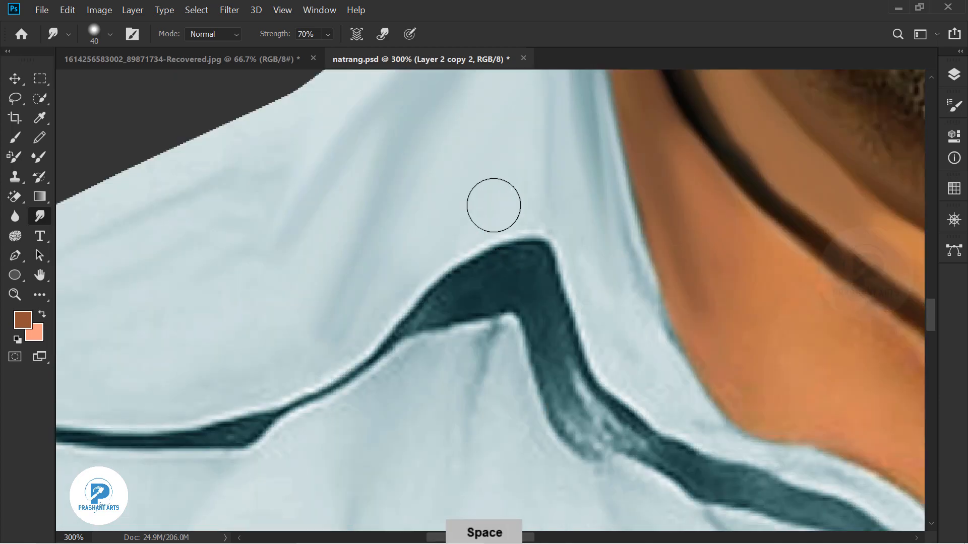
Smooth the shirt's shoulder and chest folds around the dark teal collar shadow with a 45 px smudge brush.
{"action": "left_click_drag", "start_coordinate": [492, 299], "coordinate": [662, 267]}
{"action": "key", "text": "bracketright"}
{"action": "key", "text": "bracketright"}
{"action": "mouse_move", "coordinate": [322, 391]}
{"action": "left_mouse_down"}
{"action": "mouse_move", "coordinate": [162, 388]}
{"action": "mouse_move", "coordinate": [328, 395]}
{"action": "left_mouse_up"}
{"action": "left_click_drag", "start_coordinate": [439, 231], "coordinate": [272, 164]}
{"action": "left_click_drag", "start_coordinate": [453, 347], "coordinate": [397, 378]}
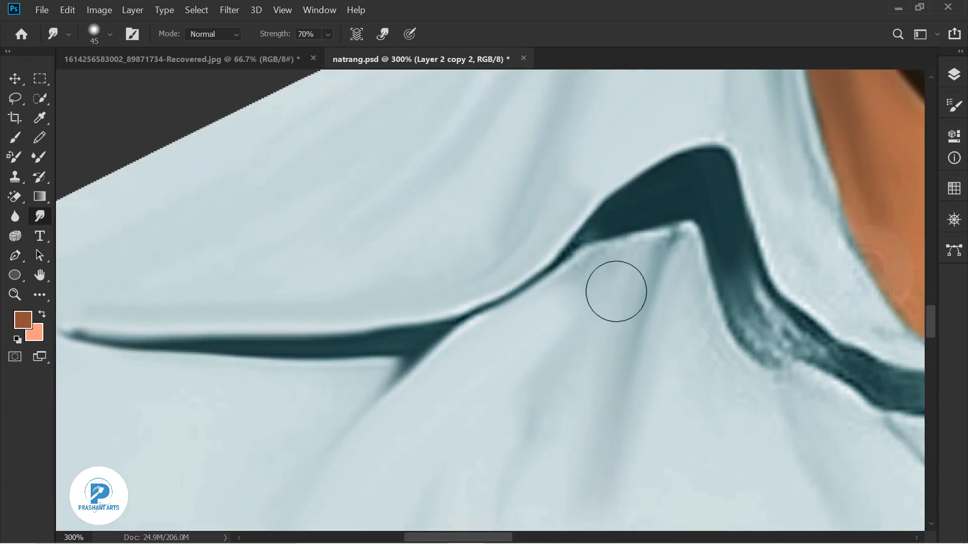
Smudge the dark teal collar shadow and the shirt edge beside the neck smooth with a 15 px brush.
{"action": "key", "text": "bracketleft"}
{"action": "mouse_move", "coordinate": [775, 270]}
{"action": "left_mouse_down"}
{"action": "mouse_move", "coordinate": [469, 311]}
{"action": "mouse_move", "coordinate": [456, 395]}
{"action": "left_mouse_up"}
{"action": "left_click_drag", "start_coordinate": [489, 387], "coordinate": [580, 433]}
{"action": "left_click_drag", "start_coordinate": [609, 434], "coordinate": [411, 358]}
{"action": "left_click_drag", "start_coordinate": [353, 347], "coordinate": [437, 380]}
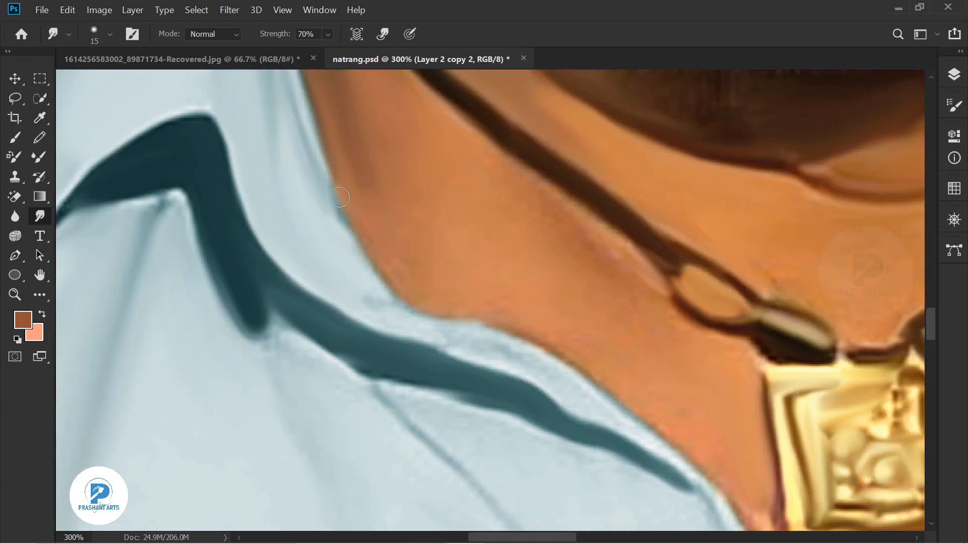
{"action": "left_click_drag", "start_coordinate": [546, 377], "coordinate": [335, 256]}
{"action": "mouse_move", "coordinate": [613, 504]}
{"action": "left_mouse_down"}
{"action": "mouse_move", "coordinate": [542, 177]}
{"action": "mouse_move", "coordinate": [655, 383]}
{"action": "left_mouse_up"}
{"action": "mouse_move", "coordinate": [146, 146]}
{"action": "left_mouse_down"}
{"action": "mouse_move", "coordinate": [434, 346]}
{"action": "mouse_move", "coordinate": [398, 240]}
{"action": "left_mouse_up"}
Enlarge the smudge brush to 100 px and smooth the chest skin below the gold pendant.
{"action": "key", "text": "bracketright"}
{"action": "key", "text": "bracketright"}
{"action": "key", "text": "bracketright"}
{"action": "key", "text": "bracketright"}
{"action": "key", "text": "bracketright"}
{"action": "key", "text": "bracketright"}
{"action": "key", "text": "ctrl+minus"}
{"action": "key", "text": "ctrl+minus"}
{"action": "key", "text": "ctrl+minus"}
{"action": "key", "text": "ctrl+equal"}
{"action": "key", "text": "ctrl+equal"}
{"action": "mouse_move", "coordinate": [826, 373]}
{"action": "left_mouse_down"}
{"action": "mouse_move", "coordinate": [310, 233]}
{"action": "mouse_move", "coordinate": [340, 426]}
{"action": "left_mouse_up"}
{"action": "left_click_drag", "start_coordinate": [393, 323], "coordinate": [495, 389]}
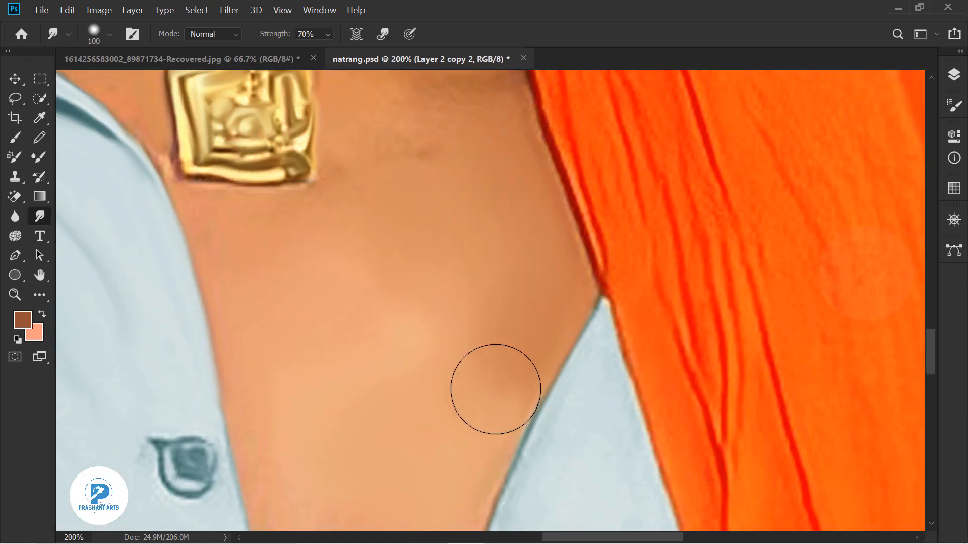
Blend the skin down to the point of the V-neck and along its collar edges, varying the brush size.
{"action": "left_click_drag", "start_coordinate": [453, 479], "coordinate": [497, 105]}
{"action": "key", "text": "bracketleft"}
{"action": "key", "text": "bracketleft"}
{"action": "left_click_drag", "start_coordinate": [447, 354], "coordinate": [437, 471]}
{"action": "left_click_drag", "start_coordinate": [560, 130], "coordinate": [492, 164]}
{"action": "key", "text": "bracketleft"}
{"action": "key", "text": "bracketleft"}
{"action": "mouse_move", "coordinate": [521, 393]}
{"action": "left_mouse_down"}
{"action": "mouse_move", "coordinate": [549, 229]}
{"action": "mouse_move", "coordinate": [402, 204]}
{"action": "left_mouse_up"}
{"action": "key", "text": "bracketright"}
{"action": "key", "text": "bracketright"}
{"action": "key", "text": "bracketright"}
{"action": "key", "text": "bracketright"}
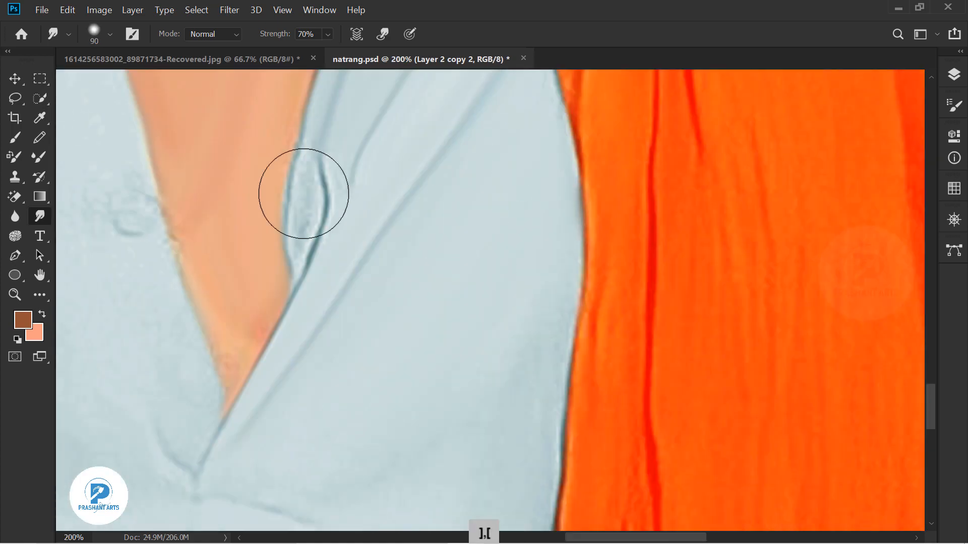
Smudge the shirt collar folds and fabric around the V-neck opening with a smaller brush.
{"action": "key", "text": "bracketleft"}
{"action": "key", "text": "bracketleft"}
{"action": "key", "text": "bracketleft"}
{"action": "key", "text": "bracketleft"}
{"action": "key", "text": "bracketleft"}
{"action": "key", "text": "bracketleft"}
{"action": "key", "text": "bracketleft"}
{"action": "mouse_move", "coordinate": [197, 221]}
{"action": "left_mouse_down"}
{"action": "mouse_move", "coordinate": [412, 149]}
{"action": "mouse_move", "coordinate": [547, 274]}
{"action": "left_mouse_up"}
{"action": "left_click_drag", "start_coordinate": [486, 494], "coordinate": [575, 124]}
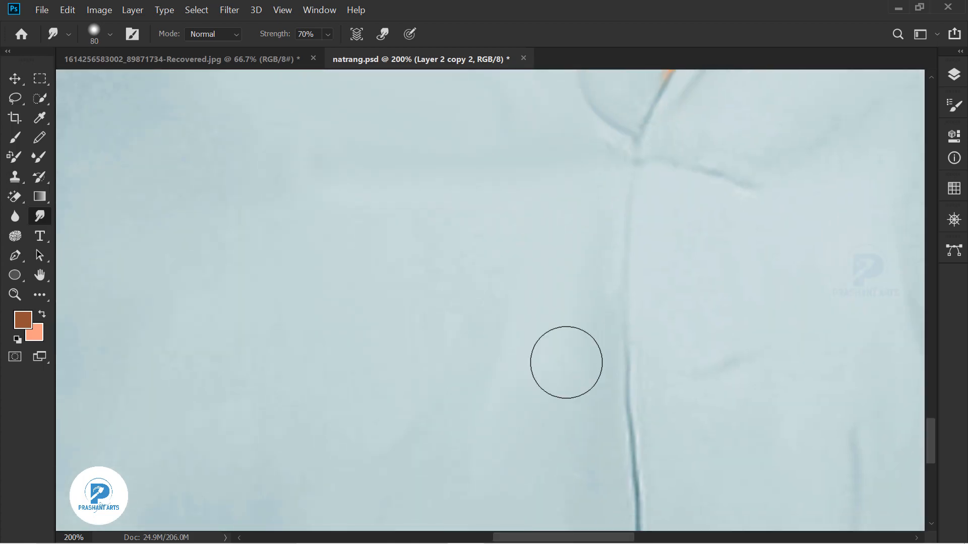
Smooth the shirt front and the folds beside its centre seam with an 80 px smudge brush.
{"action": "left_click_drag", "start_coordinate": [852, 209], "coordinate": [574, 263]}
{"action": "left_click_drag", "start_coordinate": [507, 295], "coordinate": [494, 144]}
{"action": "left_click_drag", "start_coordinate": [440, 507], "coordinate": [427, 335]}
{"action": "key", "text": "ctrl+minus"}
{"action": "left_click_drag", "start_coordinate": [328, 227], "coordinate": [544, 428]}
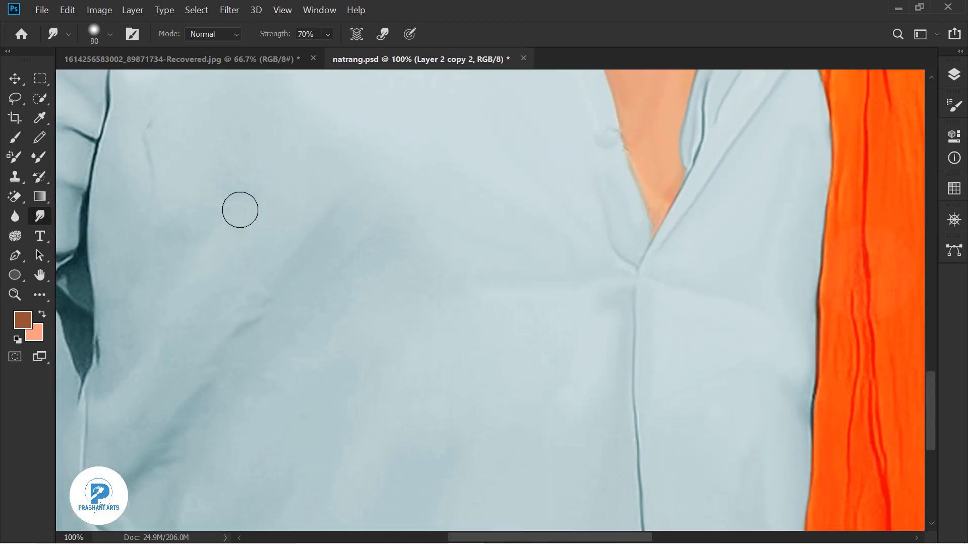
{"action": "left_click_drag", "start_coordinate": [240, 210], "coordinate": [313, 464]}
Smudge the finer fabric folds in close-up with a smaller brush, undoing one stroke along the way.
{"action": "key", "text": "ctrl+plus"}
{"action": "key", "text": "ctrl+plus"}
{"action": "key", "text": "ctrl+plus"}
{"action": "key", "text": "bracketleft"}
{"action": "key", "text": "bracketleft"}
{"action": "key", "text": "bracketleft"}
{"action": "key", "text": "bracketleft"}
{"action": "left_click_drag", "start_coordinate": [303, 121], "coordinate": [527, 484]}
{"action": "key", "text": "bracketleft"}
{"action": "left_click_drag", "start_coordinate": [746, 202], "coordinate": [424, 282]}
{"action": "left_click_drag", "start_coordinate": [630, 239], "coordinate": [695, 272]}
{"action": "mouse_move", "coordinate": [736, 289]}
{"action": "left_mouse_down"}
{"action": "mouse_move", "coordinate": [504, 282]}
{"action": "mouse_move", "coordinate": [444, 323]}
{"action": "left_mouse_up"}
{"action": "left_click_drag", "start_coordinate": [549, 348], "coordinate": [534, 276]}
{"action": "left_click_drag", "start_coordinate": [494, 378], "coordinate": [524, 260]}
{"action": "left_click_drag", "start_coordinate": [726, 293], "coordinate": [514, 233]}
{"action": "left_click_drag", "start_coordinate": [535, 191], "coordinate": [562, 234]}
{"action": "key", "text": "ctrl+z"}
{"action": "left_click_drag", "start_coordinate": [590, 85], "coordinate": [618, 166]}
{"action": "left_click_drag", "start_coordinate": [756, 388], "coordinate": [434, 388]}
{"action": "left_click_drag", "start_coordinate": [592, 447], "coordinate": [541, 110]}
Load the outline of Layer 2 copy 2 as a selection and smudge the orange turban's folds near the temple.
{"action": "left_click", "coordinate": [954, 74]}
{"action": "left_click", "coordinate": [792, 162], "text": "ctrl"}
{"action": "left_click_drag", "start_coordinate": [528, 152], "coordinate": [475, 455]}
{"action": "key", "text": "bracketleft"}
{"action": "key", "text": "bracketleft"}
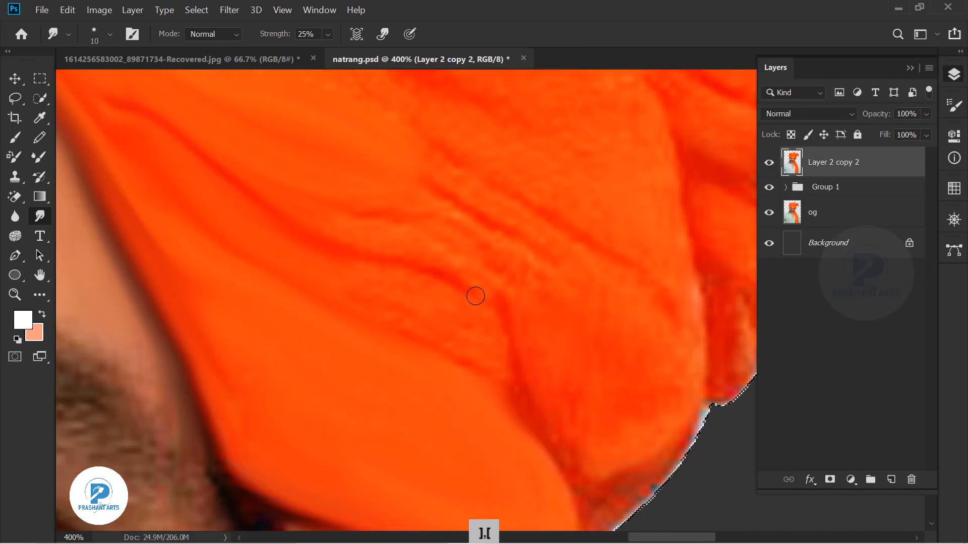
{"action": "left_click_drag", "start_coordinate": [592, 366], "coordinate": [318, 335]}
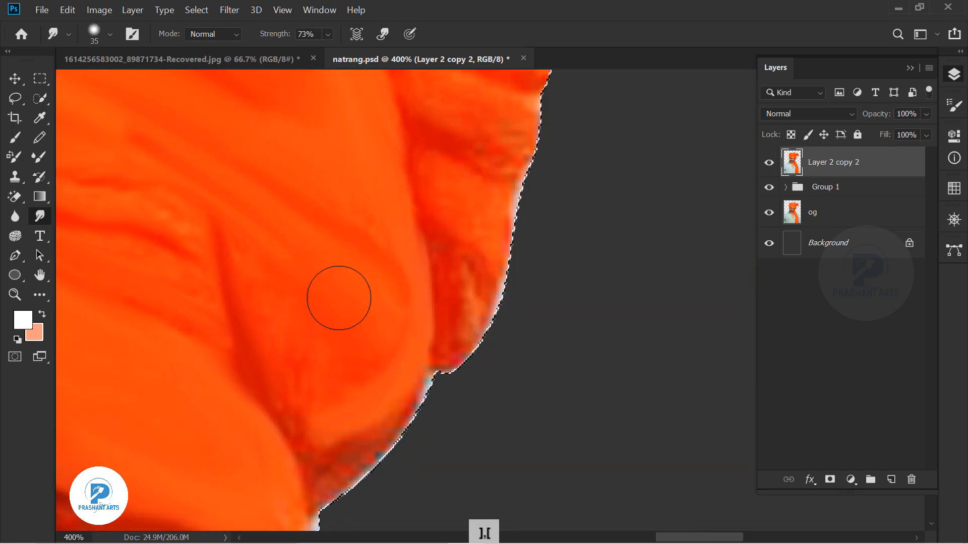
Blend the turban's side folds with a 25 px smudge brush at 73% strength.
{"action": "left_click_drag", "start_coordinate": [242, 161], "coordinate": [645, 499]}
{"action": "key", "text": "bracketleft"}
{"action": "key", "text": "bracketleft"}
{"action": "left_click_drag", "start_coordinate": [409, 348], "coordinate": [198, 271]}
{"action": "left_click_drag", "start_coordinate": [155, 95], "coordinate": [222, 268]}
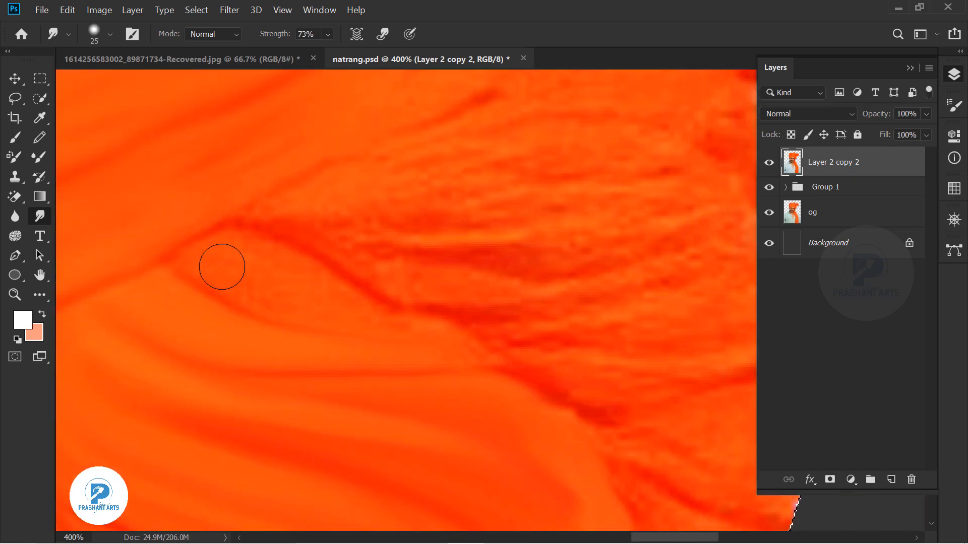
{"action": "left_click_drag", "start_coordinate": [417, 302], "coordinate": [704, 274]}
{"action": "left_click_drag", "start_coordinate": [508, 285], "coordinate": [359, 236]}
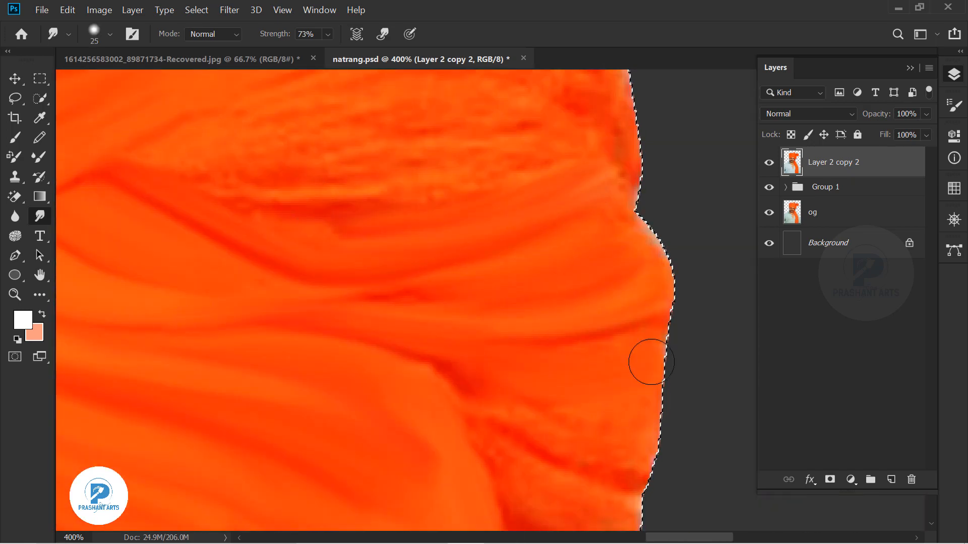
Smudge the fine wrinkles along the turban's outer side edge into smooth, curved folds with a 25 px brush.
{"action": "left_click_drag", "start_coordinate": [651, 362], "coordinate": [629, 218]}
{"action": "left_click_drag", "start_coordinate": [410, 404], "coordinate": [512, 445]}
{"action": "left_click_drag", "start_coordinate": [453, 166], "coordinate": [451, 391]}
{"action": "mouse_move", "coordinate": [303, 307]}
{"action": "left_mouse_down"}
{"action": "mouse_move", "coordinate": [413, 324]}
{"action": "mouse_move", "coordinate": [448, 361]}
{"action": "left_mouse_up"}
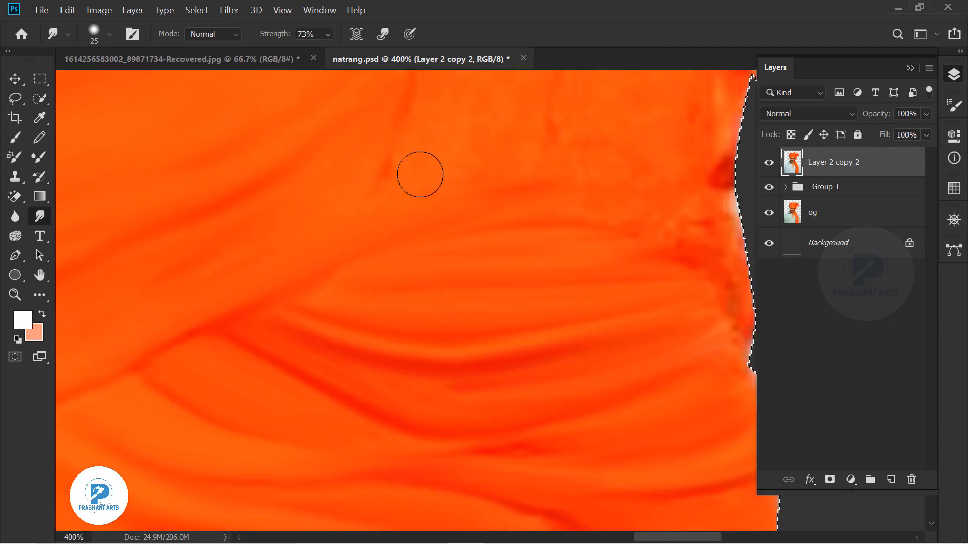
{"action": "left_click_drag", "start_coordinate": [420, 174], "coordinate": [383, 341]}
{"action": "left_click_drag", "start_coordinate": [377, 216], "coordinate": [333, 338]}
{"action": "left_click_drag", "start_coordinate": [497, 322], "coordinate": [493, 185]}
{"action": "mouse_move", "coordinate": [381, 100]}
{"action": "left_mouse_down"}
{"action": "mouse_move", "coordinate": [404, 300]}
{"action": "mouse_move", "coordinate": [580, 191]}
{"action": "left_mouse_up"}
Enlarge the smudge brush to 40 px and smooth the broad turban folds above the forehead.
{"action": "mouse_move", "coordinate": [166, 363]}
{"action": "left_mouse_down"}
{"action": "mouse_move", "coordinate": [615, 227]}
{"action": "mouse_move", "coordinate": [403, 247]}
{"action": "left_mouse_up"}
{"action": "key", "text": "bracketright"}
{"action": "key", "text": "bracketright"}
{"action": "key", "text": "bracketright"}
{"action": "key", "text": "bracketleft"}
{"action": "key", "text": "bracketright"}
{"action": "left_click_drag", "start_coordinate": [201, 484], "coordinate": [542, 248]}
{"action": "left_click_drag", "start_coordinate": [151, 166], "coordinate": [645, 280]}
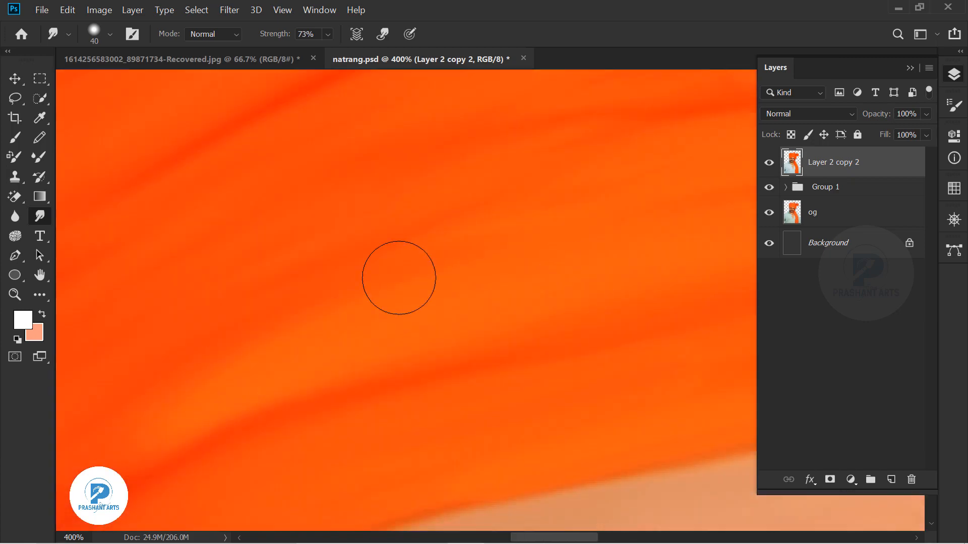
{"action": "left_click_drag", "start_coordinate": [268, 242], "coordinate": [253, 423]}
{"action": "left_click_drag", "start_coordinate": [282, 207], "coordinate": [547, 233]}
{"action": "scroll", "coordinate": [548, 233], "scroll_direction": "down", "scroll_amount": 1}
{"action": "left_click_drag", "start_coordinate": [705, 323], "coordinate": [570, 177]}
{"action": "scroll", "coordinate": [556, 249], "scroll_direction": "down", "scroll_amount": 2}
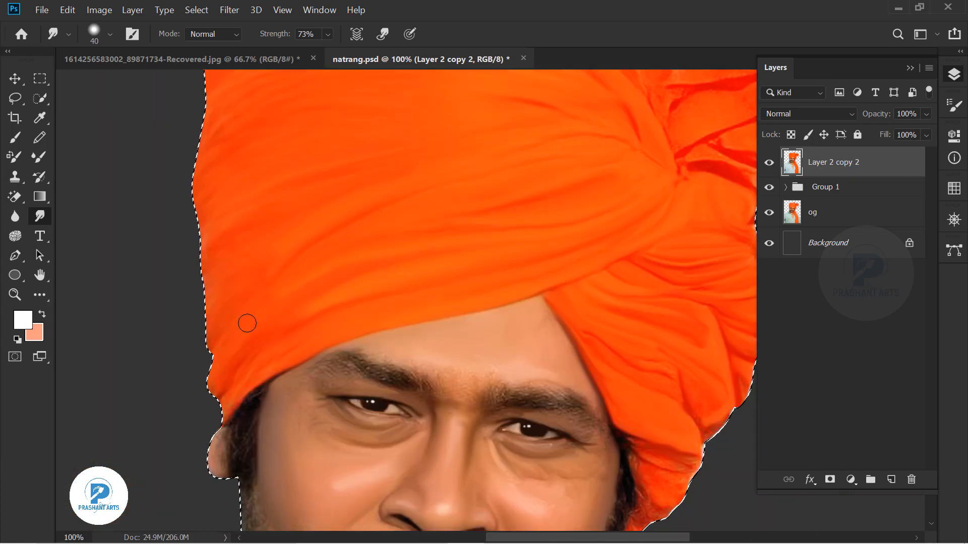
Smudge the turban's long folds from its plain outer edge up towards the crown, undoing one stroke.
{"action": "scroll", "coordinate": [452, 180], "scroll_direction": "up", "scroll_amount": 1}
{"action": "left_click_drag", "start_coordinate": [221, 183], "coordinate": [158, 339]}
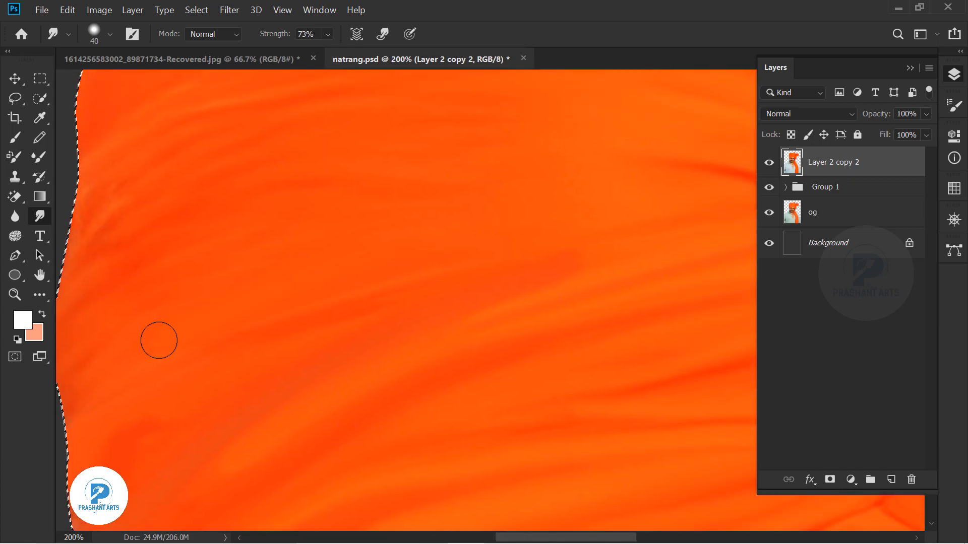
{"action": "left_click_drag", "start_coordinate": [86, 396], "coordinate": [267, 323]}
{"action": "mouse_move", "coordinate": [479, 216]}
{"action": "left_mouse_down"}
{"action": "mouse_move", "coordinate": [277, 346]}
{"action": "mouse_move", "coordinate": [484, 221]}
{"action": "left_mouse_up"}
{"action": "left_click_drag", "start_coordinate": [126, 323], "coordinate": [303, 202]}
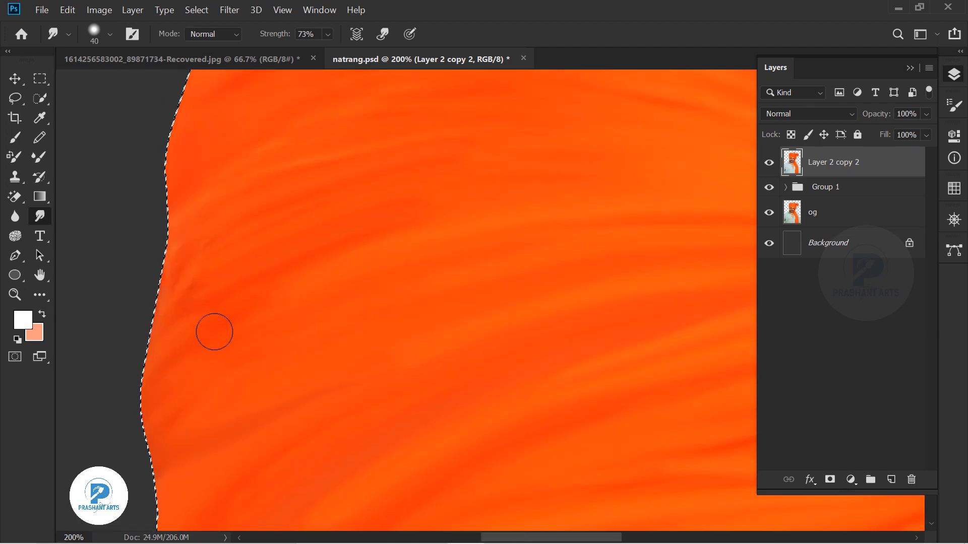
{"action": "left_click_drag", "start_coordinate": [705, 287], "coordinate": [383, 186]}
{"action": "key", "text": "ctrl+z"}
{"action": "left_click_drag", "start_coordinate": [322, 182], "coordinate": [600, 401]}
{"action": "left_click_drag", "start_coordinate": [685, 187], "coordinate": [403, 194]}
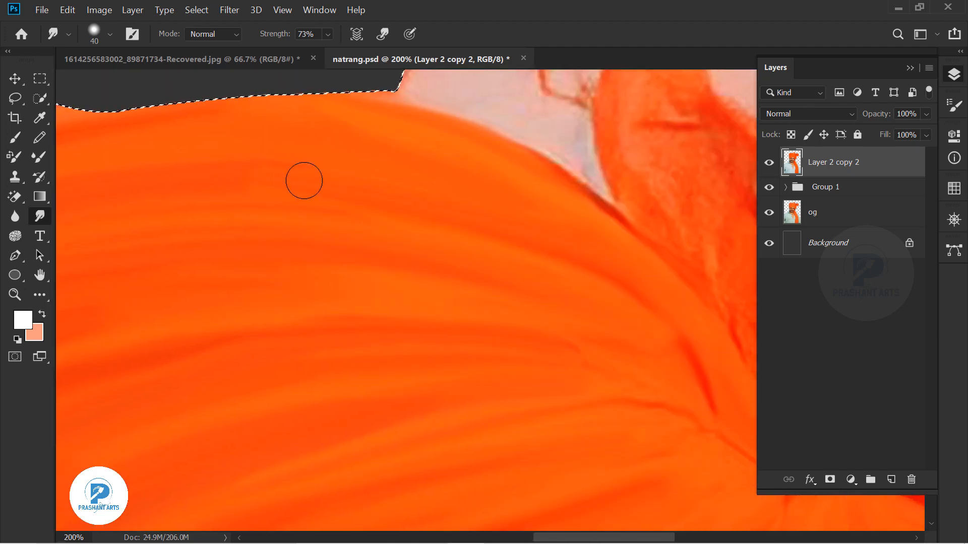
Smooth the turban's crown folds and the orange cloth beside the pale pink tip, reducing the brush to 30 px.
{"action": "left_click_drag", "start_coordinate": [304, 181], "coordinate": [252, 234]}
{"action": "key", "text": "ctrl+equal"}
{"action": "key", "text": "ctrl+equal"}
{"action": "left_click_drag", "start_coordinate": [339, 205], "coordinate": [427, 435]}
{"action": "key", "text": "bracketleft"}
{"action": "left_click_drag", "start_coordinate": [283, 202], "coordinate": [421, 443]}
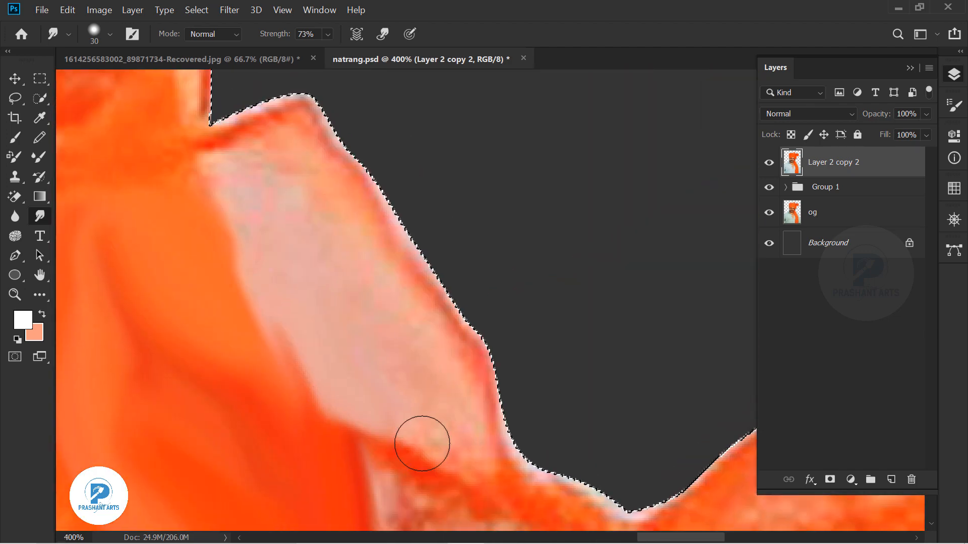
Smudge the pale pink turban tip and the narrow pinkish pleats beneath it with a 30 px brush.
{"action": "left_click_drag", "start_coordinate": [302, 252], "coordinate": [438, 360]}
{"action": "left_click_drag", "start_coordinate": [207, 259], "coordinate": [646, 252]}
{"action": "left_click_drag", "start_coordinate": [510, 342], "coordinate": [329, 398]}
{"action": "left_click_drag", "start_coordinate": [629, 450], "coordinate": [372, 305]}
{"action": "left_click_drag", "start_coordinate": [665, 373], "coordinate": [383, 252]}
{"action": "left_click_drag", "start_coordinate": [385, 307], "coordinate": [385, 255]}
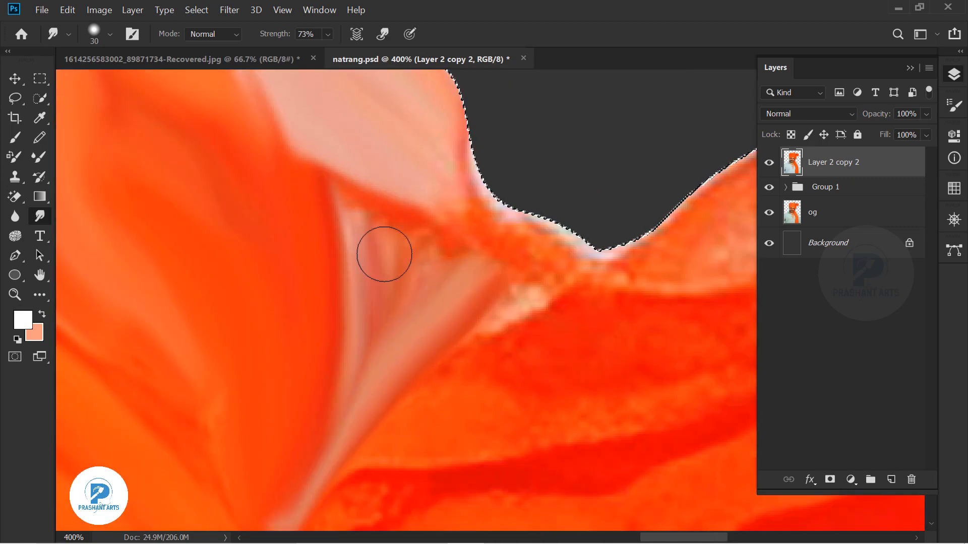
Smooth the dark red folds and the pale-lined loop at the top of the turban's gathered cloth.
{"action": "left_click_drag", "start_coordinate": [705, 322], "coordinate": [403, 286]}
{"action": "left_click_drag", "start_coordinate": [564, 300], "coordinate": [327, 419]}
{"action": "left_click_drag", "start_coordinate": [735, 244], "coordinate": [473, 301]}
{"action": "left_click_drag", "start_coordinate": [343, 348], "coordinate": [655, 272]}
{"action": "left_click_drag", "start_coordinate": [393, 390], "coordinate": [678, 290]}
{"action": "left_click_drag", "start_coordinate": [373, 262], "coordinate": [620, 227]}
{"action": "left_click_drag", "start_coordinate": [438, 126], "coordinate": [612, 176]}
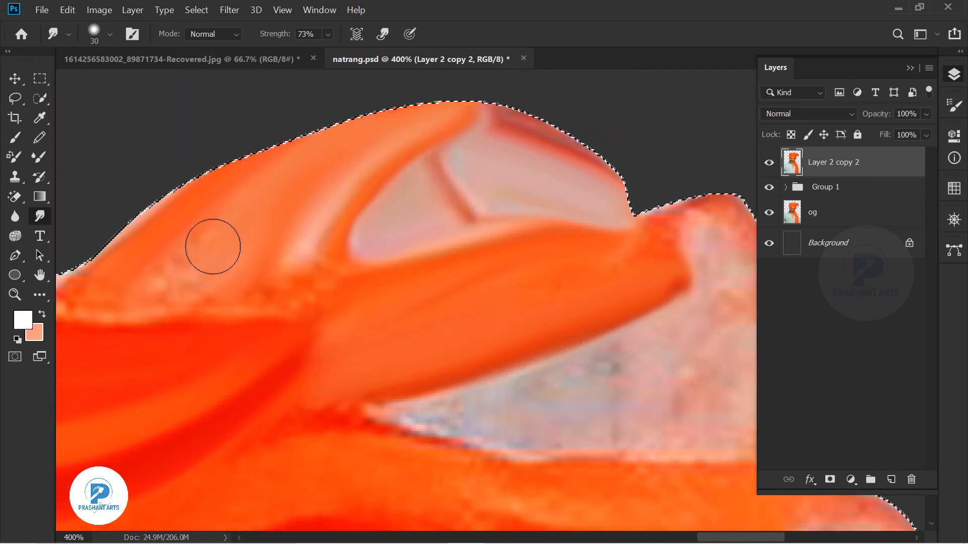
Blend the orange folds beneath the turban's pale-lined loop, reducing the smudge brush to 25 px.
{"action": "left_click_drag", "start_coordinate": [213, 247], "coordinate": [151, 290]}
{"action": "left_click_drag", "start_coordinate": [328, 388], "coordinate": [310, 275]}
{"action": "left_click_drag", "start_coordinate": [363, 252], "coordinate": [272, 343]}
{"action": "left_click_drag", "start_coordinate": [252, 413], "coordinate": [668, 174]}
{"action": "left_click_drag", "start_coordinate": [403, 222], "coordinate": [259, 297]}
{"action": "left_click_drag", "start_coordinate": [519, 349], "coordinate": [278, 363]}
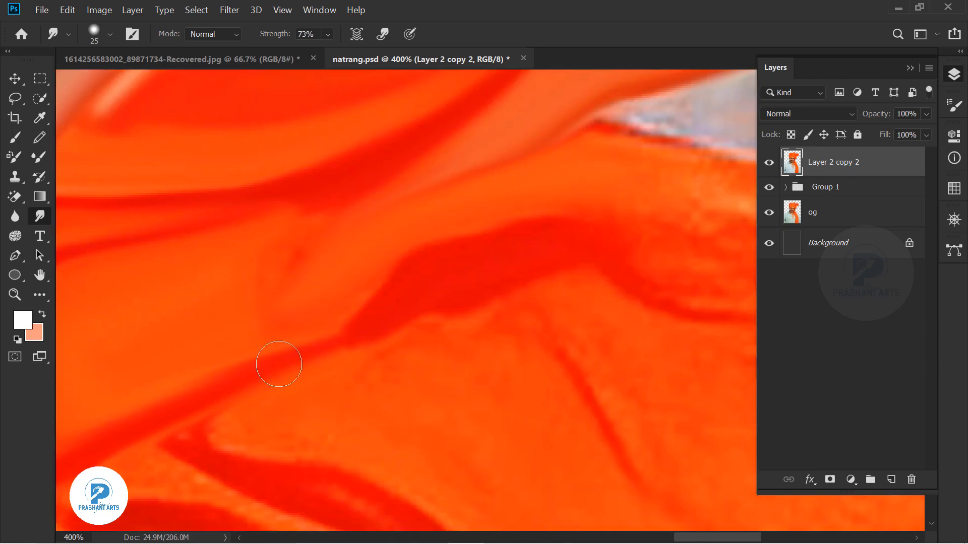
Smudge the thick dark red crease and the orange cloth around it smooth, enlarging the brush to 40 px.
{"action": "left_click_drag", "start_coordinate": [726, 282], "coordinate": [318, 345]}
{"action": "left_click_drag", "start_coordinate": [546, 356], "coordinate": [522, 266]}
{"action": "left_click_drag", "start_coordinate": [282, 423], "coordinate": [292, 96]}
{"action": "mouse_move", "coordinate": [549, 202]}
{"action": "left_mouse_down"}
{"action": "mouse_move", "coordinate": [517, 415]}
{"action": "mouse_move", "coordinate": [703, 437]}
{"action": "left_mouse_up"}
{"action": "key", "text": "bracketleft"}
{"action": "key", "text": "bracketright"}
{"action": "key", "text": "bracketright"}
{"action": "mouse_move", "coordinate": [434, 157]}
{"action": "left_mouse_down"}
{"action": "mouse_move", "coordinate": [262, 282]}
{"action": "mouse_move", "coordinate": [565, 428]}
{"action": "left_mouse_up"}
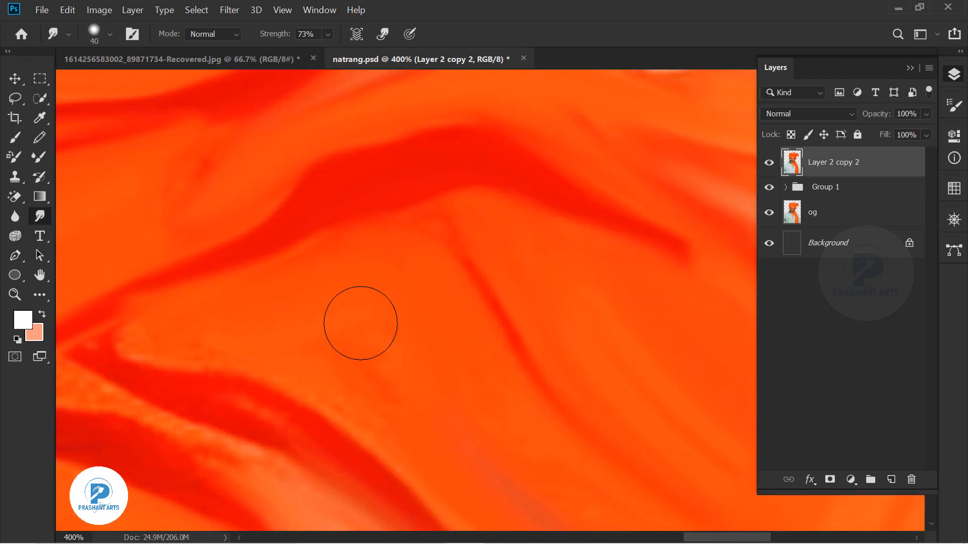
Smudge the remaining creases down to the turban's lower folds beside the face with a 25 px brush.
{"action": "key", "text": "bracketleft"}
{"action": "key", "text": "bracketleft"}
{"action": "key", "text": "bracketleft"}
{"action": "mouse_move", "coordinate": [119, 414]}
{"action": "left_mouse_down"}
{"action": "mouse_move", "coordinate": [346, 397]}
{"action": "mouse_move", "coordinate": [619, 341]}
{"action": "left_mouse_up"}
{"action": "left_click_drag", "start_coordinate": [220, 307], "coordinate": [321, 150]}
{"action": "left_click_drag", "start_coordinate": [746, 504], "coordinate": [544, 85]}
{"action": "left_click_drag", "start_coordinate": [292, 507], "coordinate": [346, 217]}
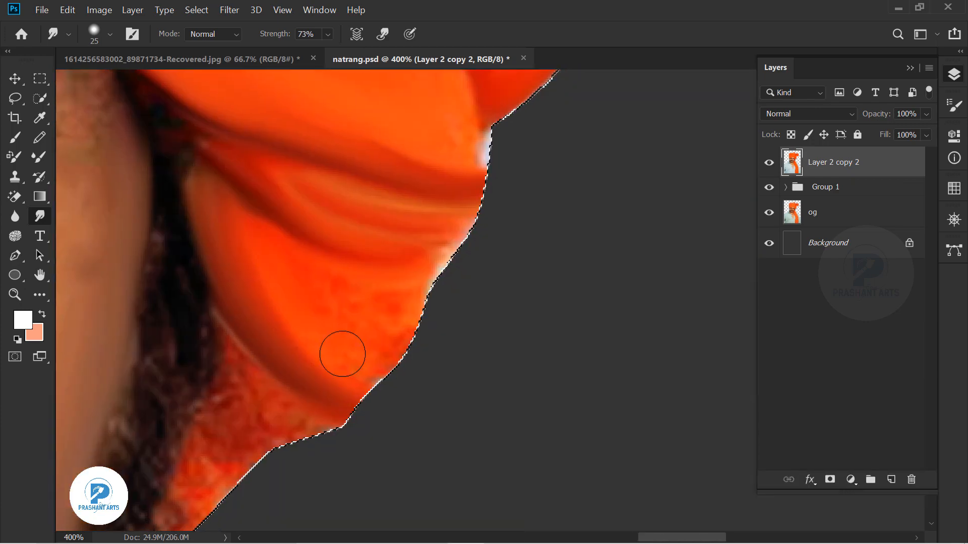
Smooth the turban's lowest red folds beside the sideburn and smudge the sideburn hair with a smaller brush.
{"action": "left_click_drag", "start_coordinate": [342, 354], "coordinate": [395, 303]}
{"action": "left_click_drag", "start_coordinate": [242, 393], "coordinate": [323, 418]}
{"action": "left_click_drag", "start_coordinate": [157, 445], "coordinate": [397, 402]}
{"action": "key", "text": "bracketleft"}
{"action": "key", "text": "bracketleft"}
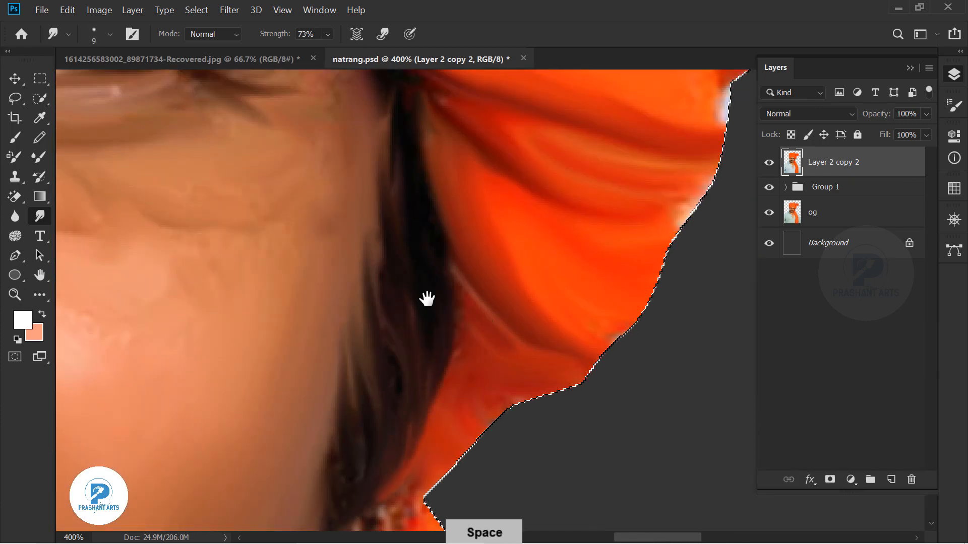
Enlarge the smudge brush to 45 px and smooth the upper folds of the orange cloth hanging beneath the turban.
{"action": "left_click_drag", "start_coordinate": [424, 502], "coordinate": [454, 299]}
{"action": "key", "text": "bracketright"}
{"action": "key", "text": "bracketright"}
{"action": "key", "text": "bracketright"}
{"action": "key", "text": "bracketright"}
{"action": "key", "text": "bracketright"}
{"action": "key", "text": "bracketright"}
{"action": "left_click_drag", "start_coordinate": [519, 514], "coordinate": [375, 167]}
{"action": "left_click_drag", "start_coordinate": [369, 365], "coordinate": [313, 195]}
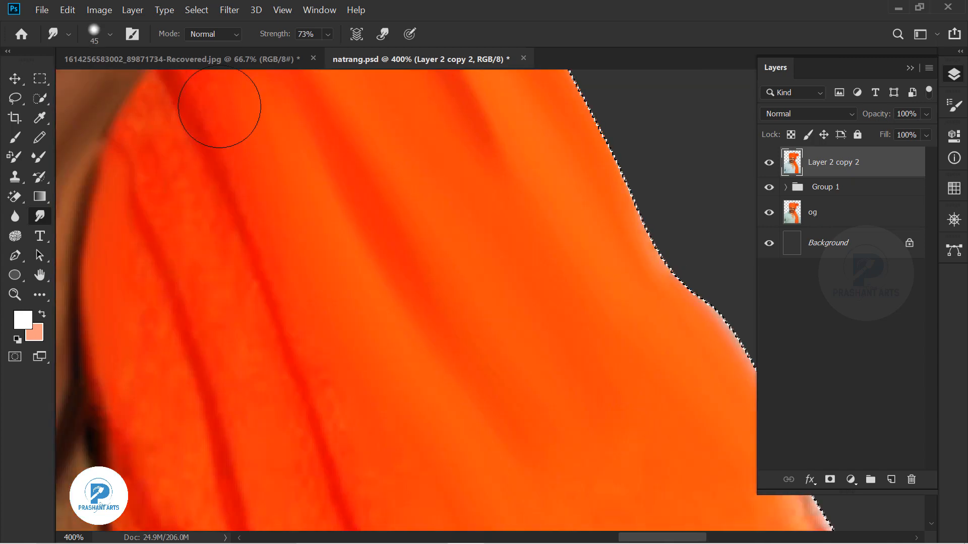
Blend the hanging cloth's broad middle folds down to where it meets the shirt shoulder with the 45 px brush.
{"action": "left_click_drag", "start_coordinate": [681, 519], "coordinate": [467, 389]}
{"action": "left_click_drag", "start_coordinate": [339, 503], "coordinate": [307, 266]}
{"action": "left_click_drag", "start_coordinate": [363, 450], "coordinate": [277, 158]}
{"action": "left_click_drag", "start_coordinate": [746, 504], "coordinate": [491, 352]}
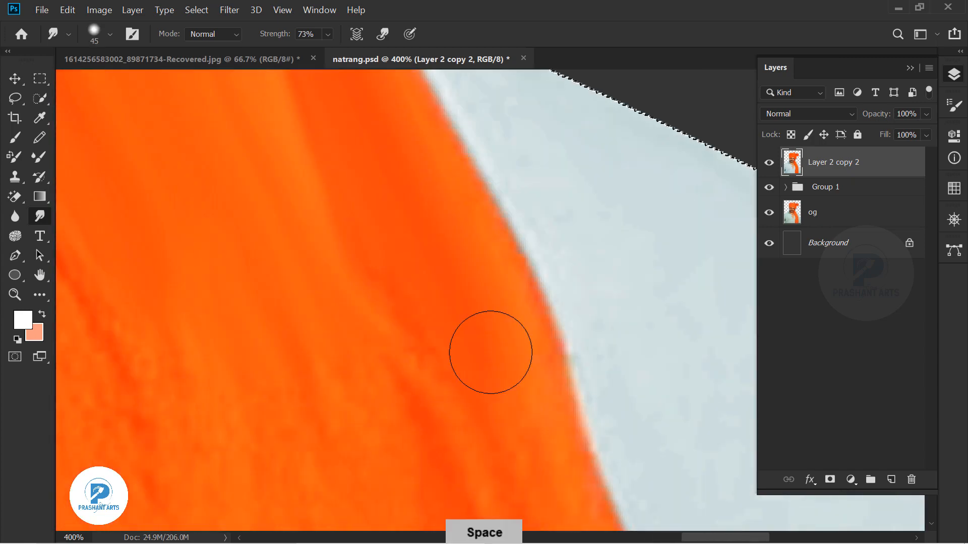
{"action": "left_click_drag", "start_coordinate": [441, 504], "coordinate": [473, 293]}
{"action": "left_click_drag", "start_coordinate": [404, 484], "coordinate": [383, 348]}
{"action": "left_click_drag", "start_coordinate": [216, 262], "coordinate": [443, 322]}
{"action": "left_click_drag", "start_coordinate": [244, 140], "coordinate": [300, 393]}
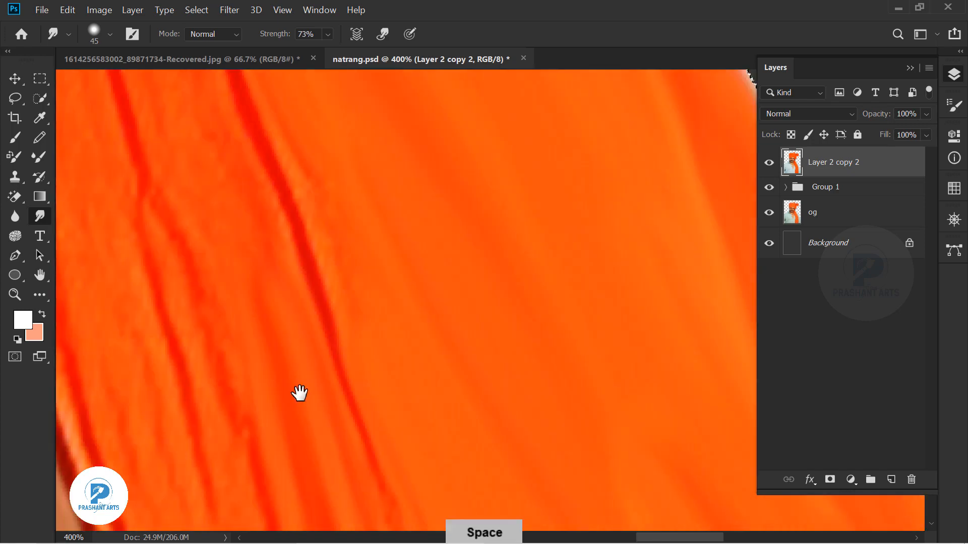
Smudge the narrow dark red creases along the inner side of the hanging cloth.
{"action": "left_click_drag", "start_coordinate": [173, 500], "coordinate": [217, 141]}
{"action": "left_click_drag", "start_coordinate": [343, 509], "coordinate": [293, 136]}
{"action": "left_click_drag", "start_coordinate": [393, 468], "coordinate": [307, 246]}
Smudge the lower folds of the hanging cloth over the shirt with a 60 px brush.
{"action": "key", "text": "ctrl+minus"}
{"action": "key", "text": "ctrl+minus"}
{"action": "key", "text": "ctrl+equal"}
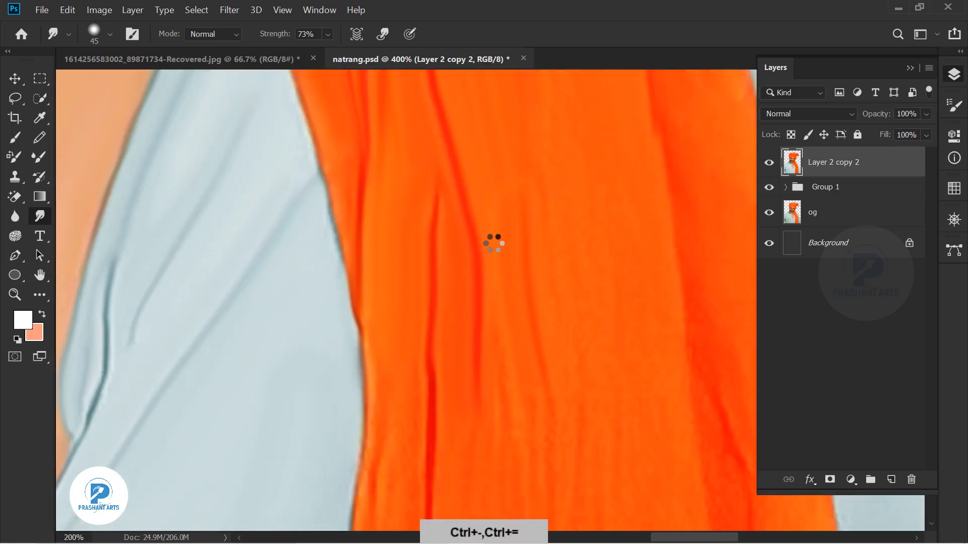
{"action": "key", "text": "ctrl+minus"}
{"action": "key", "text": "bracketright"}
{"action": "key", "text": "bracketright"}
{"action": "key", "text": "bracketright"}
{"action": "left_click_drag", "start_coordinate": [579, 237], "coordinate": [451, 368]}
{"action": "key", "text": "ctrl+equal"}
{"action": "key", "text": "bracketleft"}
{"action": "key", "text": "bracketleft"}
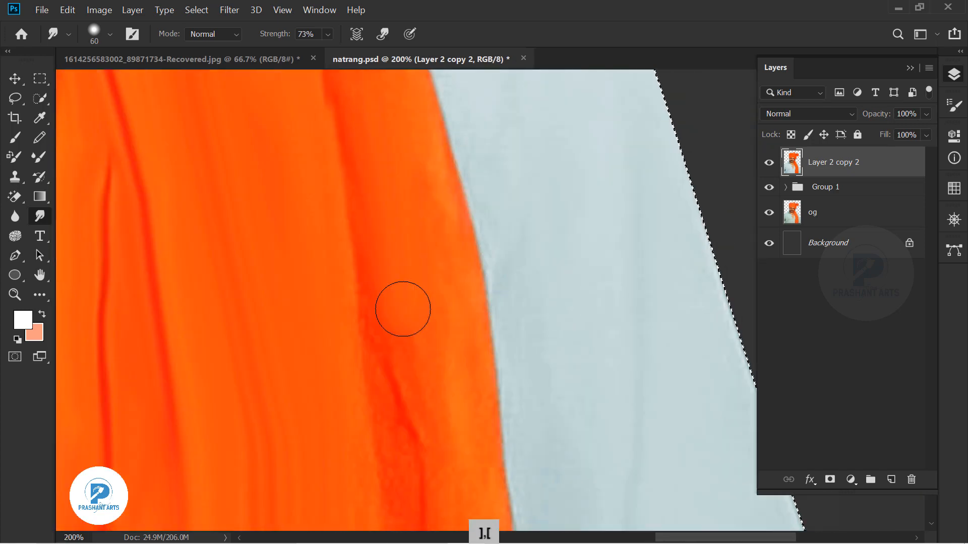
{"action": "left_click_drag", "start_coordinate": [403, 489], "coordinate": [391, 115]}
{"action": "left_click_drag", "start_coordinate": [191, 126], "coordinate": [435, 235]}
Smudge the moustache into individual hair strokes with a scattered 20 px brush.
{"action": "key", "text": "ctrl+minus"}
{"action": "key", "text": "ctrl+equal"}
{"action": "key", "text": "ctrl+minus"}
{"action": "key", "text": "ctrl+minus"}
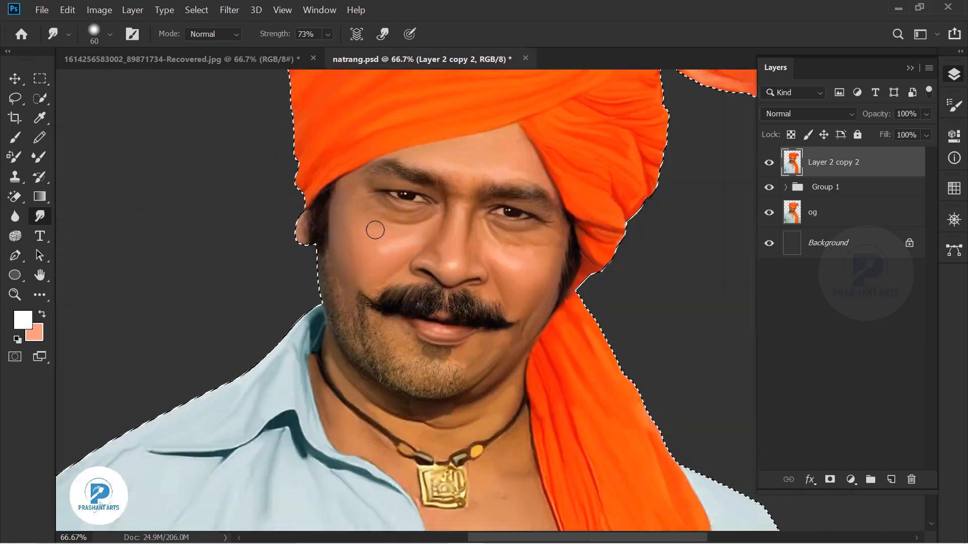
{"action": "key", "text": "ctrl+equal"}
{"action": "key", "text": "ctrl+equal"}
{"action": "mouse_move", "coordinate": [242, 206]}
{"action": "left_mouse_down"}
{"action": "mouse_move", "coordinate": [416, 309]}
{"action": "mouse_move", "coordinate": [499, 404]}
{"action": "left_mouse_up"}
{"action": "left_click_drag", "start_coordinate": [274, 216], "coordinate": [259, 190]}
{"action": "mouse_move", "coordinate": [432, 511]}
{"action": "left_mouse_down"}
{"action": "mouse_move", "coordinate": [384, 276]}
{"action": "mouse_move", "coordinate": [313, 342]}
{"action": "mouse_move", "coordinate": [545, 357]}
{"action": "left_mouse_up"}
{"action": "key", "text": "ctrl+equal"}
{"action": "key", "text": "bracketleft"}
{"action": "left_click_drag", "start_coordinate": [419, 367], "coordinate": [351, 287]}
{"action": "left_click_drag", "start_coordinate": [675, 323], "coordinate": [205, 209]}
{"action": "left_click_drag", "start_coordinate": [396, 275], "coordinate": [362, 194]}
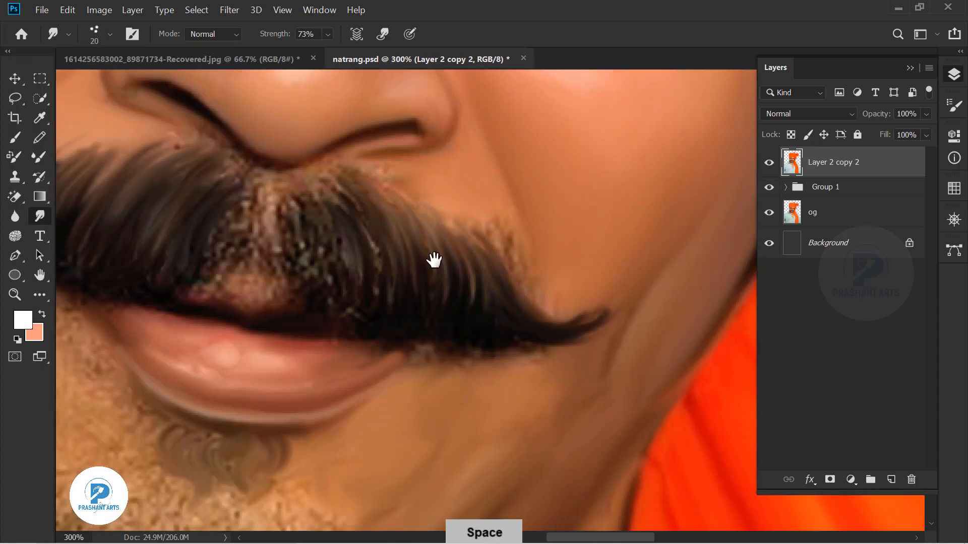
Continue the hair strokes across the moustache's other half and the stubble along the sideburn and cheek, undoing one stroke.
{"action": "left_click_drag", "start_coordinate": [434, 260], "coordinate": [520, 275]}
{"action": "left_click_drag", "start_coordinate": [202, 202], "coordinate": [693, 302]}
{"action": "key", "text": "ctrl+z"}
{"action": "key", "text": "ctrl+minus"}
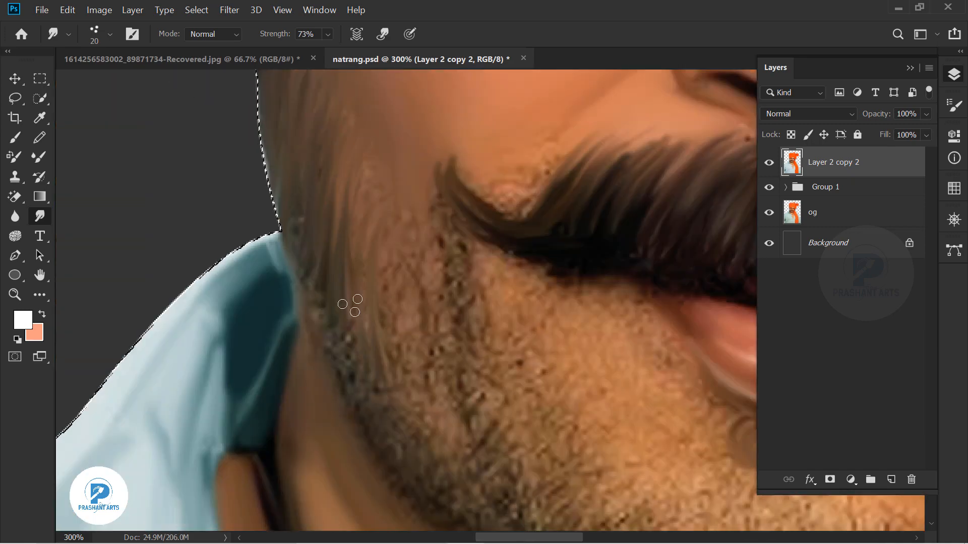
{"action": "left_click_drag", "start_coordinate": [527, 403], "coordinate": [519, 440]}
{"action": "left_click_drag", "start_coordinate": [690, 403], "coordinate": [386, 242]}
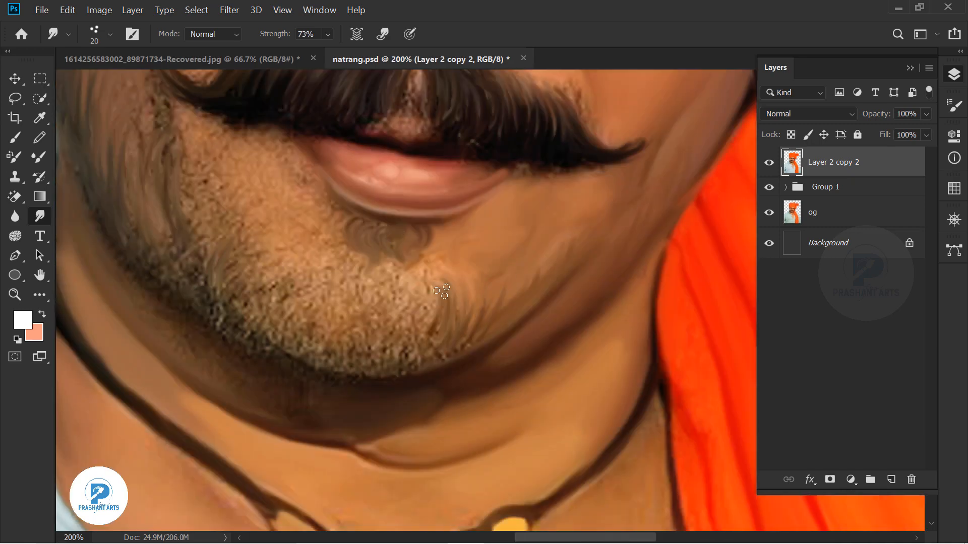
Smudge the chin stubble and the eyebrow into hair strokes, reducing the scattered brush to 15 px.
{"action": "left_click_drag", "start_coordinate": [409, 211], "coordinate": [423, 353]}
{"action": "left_click_drag", "start_coordinate": [504, 120], "coordinate": [394, 494]}
{"action": "key", "text": "bracketleft"}
{"action": "mouse_move", "coordinate": [428, 302]}
{"action": "left_mouse_down"}
{"action": "mouse_move", "coordinate": [427, 267]}
{"action": "mouse_move", "coordinate": [645, 335]}
{"action": "left_mouse_up"}
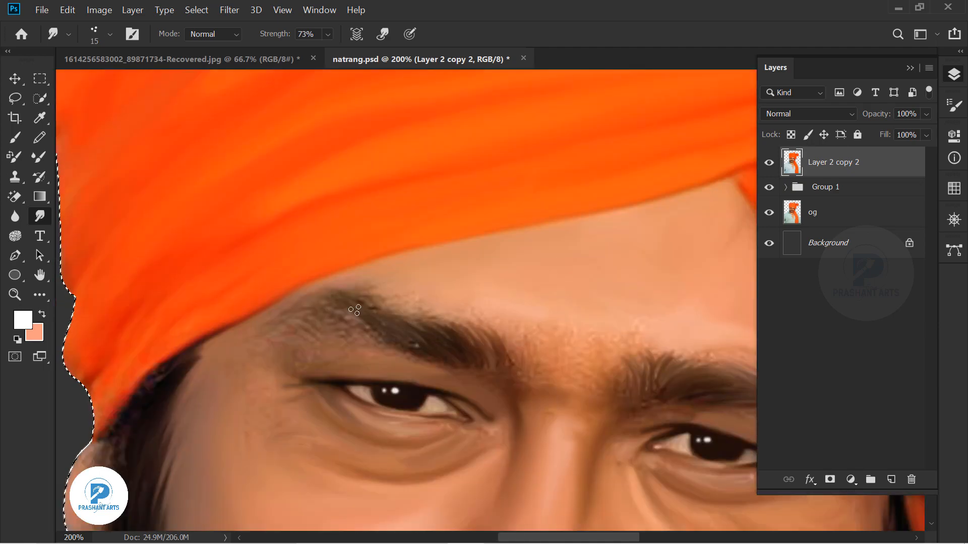
{"action": "scroll", "coordinate": [360, 287], "scroll_direction": "down", "scroll_amount": 3}
{"action": "left_click_drag", "start_coordinate": [373, 303], "coordinate": [404, 186]}
{"action": "scroll", "coordinate": [427, 281], "scroll_direction": "up", "scroll_amount": 4}
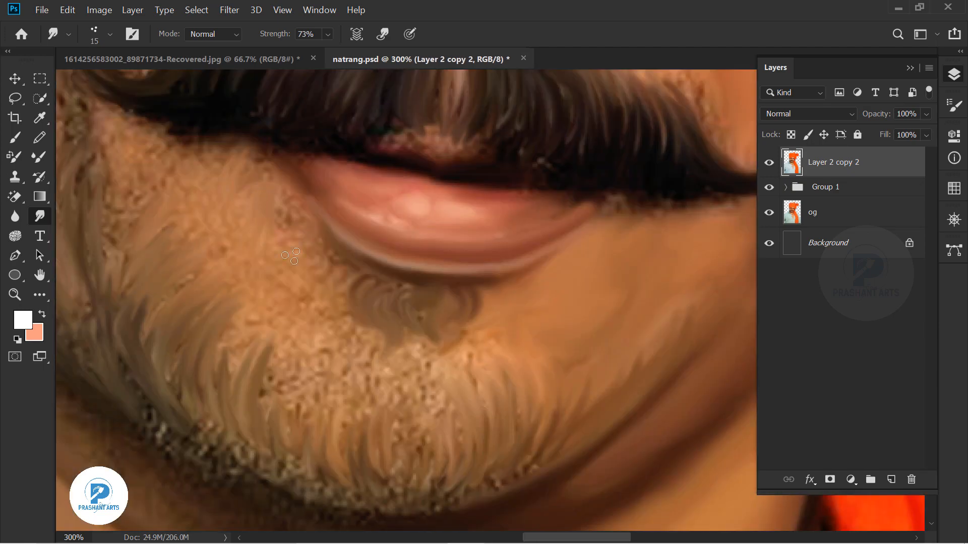
{"action": "left_click_drag", "start_coordinate": [324, 417], "coordinate": [397, 300]}
{"action": "left_click_drag", "start_coordinate": [323, 205], "coordinate": [344, 266]}
Blend the remaining chin stubble into fine hairs with a soft round smudge brush reduced to 7 px.
{"action": "key", "text": "ctrl+minus"}
{"action": "key", "text": "ctrl+minus"}
{"action": "key", "text": "ctrl+minus"}
{"action": "key", "text": "ctrl+minus"}
{"action": "left_click", "coordinate": [958, 108]}
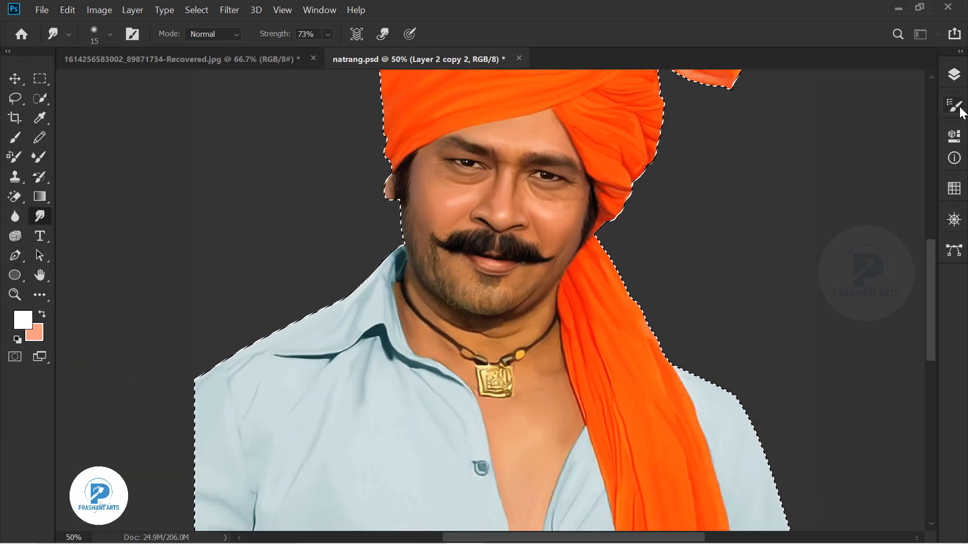
{"action": "left_click", "coordinate": [954, 105]}
{"action": "key", "text": "ctrl+plus"}
{"action": "key", "text": "ctrl+plus"}
{"action": "key", "text": "ctrl+plus"}
{"action": "key", "text": "ctrl+plus"}
{"action": "key", "text": "bracketright"}
{"action": "key", "text": "bracketleft"}
{"action": "mouse_move", "coordinate": [303, 302]}
{"action": "left_mouse_down"}
{"action": "mouse_move", "coordinate": [382, 364]}
{"action": "mouse_move", "coordinate": [317, 318]}
{"action": "left_mouse_up"}
{"action": "left_click_drag", "start_coordinate": [529, 428], "coordinate": [376, 290]}
{"action": "left_click_drag", "start_coordinate": [428, 307], "coordinate": [543, 321]}
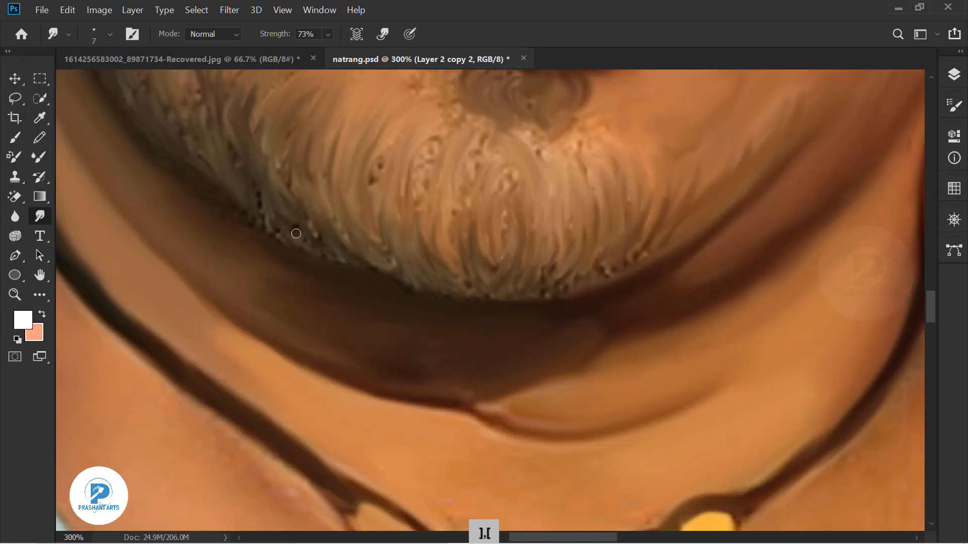
Smudge out the leftover dark specks along the lower edge of the beard.
{"action": "left_click_drag", "start_coordinate": [352, 166], "coordinate": [443, 298]}
{"action": "left_click_drag", "start_coordinate": [246, 103], "coordinate": [324, 223]}
{"action": "left_click_drag", "start_coordinate": [554, 217], "coordinate": [314, 301]}
Choose the 125 px textured brush preset, set the smudge strength to 18%, and soften the beard and face.
{"action": "key", "text": "ctrl+minus"}
{"action": "left_click", "coordinate": [110, 34]}
{"action": "double_click", "coordinate": [158, 147]}
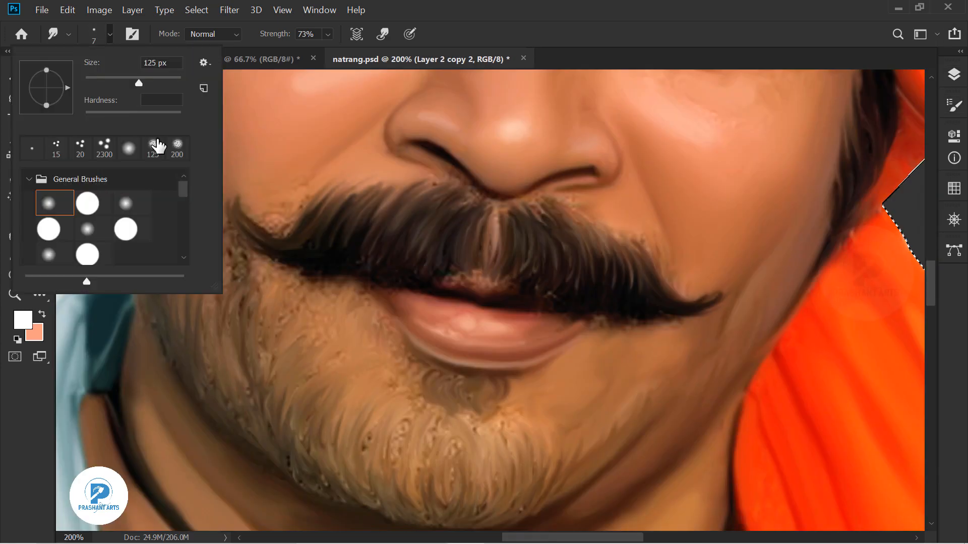
{"action": "key", "text": "1"}
{"action": "key", "text": "8"}
{"action": "left_click_drag", "start_coordinate": [365, 401], "coordinate": [346, 309]}
{"action": "left_click_drag", "start_coordinate": [413, 307], "coordinate": [434, 343]}
{"action": "left_click_drag", "start_coordinate": [263, 100], "coordinate": [239, 374]}
Reduce the textured smudge brush size and save natrang.psd.
{"action": "key", "text": "bracketleft"}
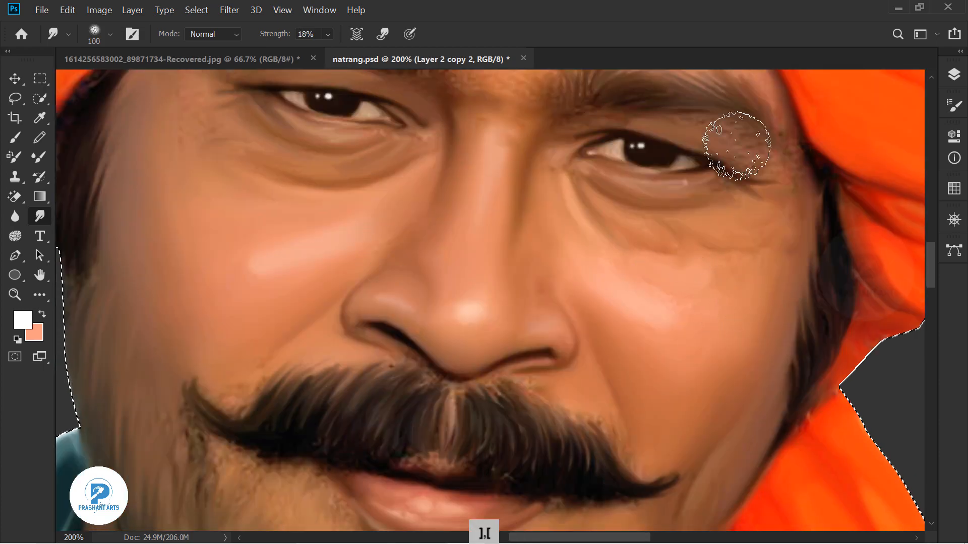
{"action": "key", "text": "bracketleft"}
{"action": "key", "text": "bracketleft"}
{"action": "key", "text": "bracketleft"}
{"action": "key", "text": "bracketleft"}
{"action": "key", "text": "bracketleft"}
{"action": "key", "text": "ctrl+minus"}
{"action": "key", "text": "ctrl+minus"}
{"action": "key", "text": "ctrl+minus"}
{"action": "key", "text": "ctrl+minus"}
{"action": "key", "text": "ctrl+minus"}
{"action": "key", "text": "ctrl+s"}
Choose the 2300 px scattered brush preset for smudging and raise its strength to 67%.
{"action": "key", "text": "ctrl+equal"}
{"action": "key", "text": "ctrl+equal"}
{"action": "key", "text": "ctrl+equal"}
{"action": "key", "text": "ctrl+equal"}
{"action": "key", "text": "ctrl+equal"}
{"action": "left_click", "coordinate": [110, 34]}
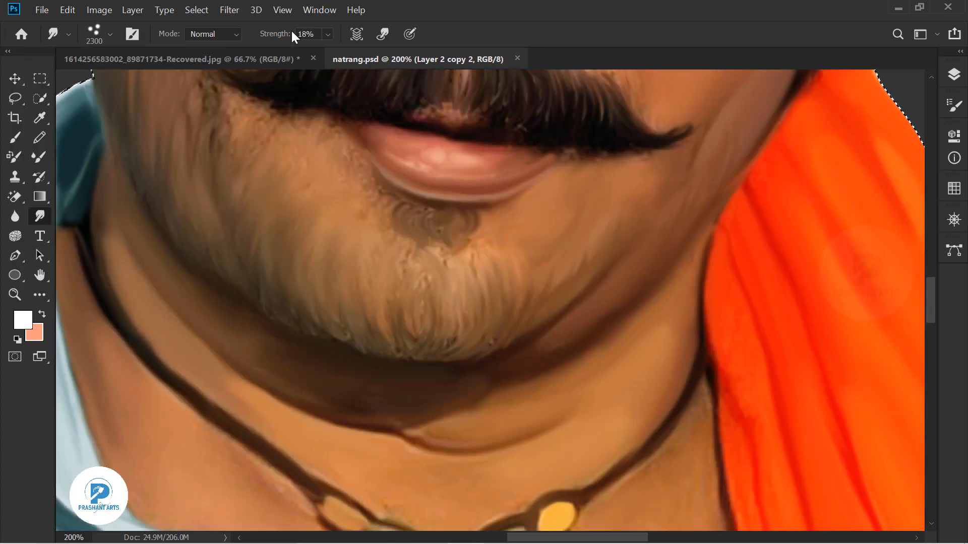
{"action": "left_click_drag", "start_coordinate": [291, 34], "coordinate": [316, 34]}
Set the foreground colour to dark brown and shrink the smudge brush to 30 px.
{"action": "left_click", "coordinate": [23, 320]}
{"action": "left_click", "coordinate": [438, 267]}
{"action": "key", "text": "bracketright"}
{"action": "key", "text": "bracketleft"}
{"action": "key", "text": "bracketleft"}
{"action": "key", "text": "bracketleft"}
{"action": "key", "text": "bracketleft"}
{"action": "key", "text": "bracketleft"}
{"action": "key", "text": "bracketleft"}
{"action": "key", "text": "bracketleft"}
{"action": "key", "text": "bracketleft"}
{"action": "key", "text": "bracketleft"}
{"action": "key", "text": "bracketleft"}
{"action": "key", "text": "bracketleft"}
{"action": "key", "text": "bracketleft"}
{"action": "key", "text": "bracketleft"}
{"action": "key", "text": "bracketleft"}
{"action": "key", "text": "bracketleft"}
{"action": "key", "text": "bracketleft"}
{"action": "key", "text": "bracketleft"}
{"action": "key", "text": "bracketleft"}
{"action": "key", "text": "bracketleft"}
{"action": "key", "text": "bracketleft"}
{"action": "key", "text": "bracketleft"}
Smudge fine hair strokes along the jaw and cheek beside the moustache tip, and undo the last stroke.
{"action": "left_click_drag", "start_coordinate": [557, 237], "coordinate": [572, 282]}
{"action": "left_click_drag", "start_coordinate": [605, 244], "coordinate": [611, 199]}
{"action": "left_click_drag", "start_coordinate": [641, 260], "coordinate": [647, 237]}
{"action": "left_click_drag", "start_coordinate": [754, 115], "coordinate": [618, 307]}
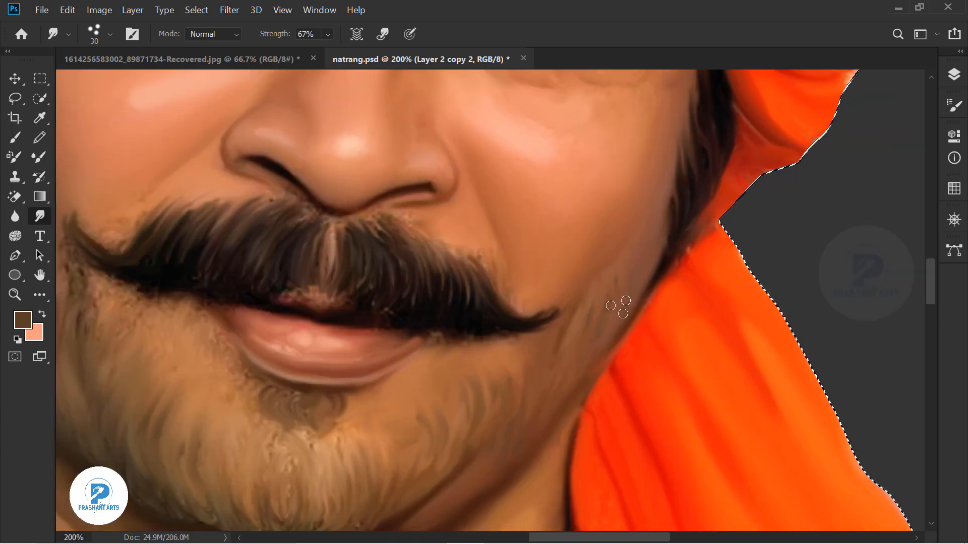
{"action": "left_click_drag", "start_coordinate": [312, 301], "coordinate": [534, 345]}
{"action": "left_click_drag", "start_coordinate": [305, 345], "coordinate": [298, 381]}
{"action": "key", "text": "ctrl+z"}
Apply a Vibrance adjustment of +38 to the painted portrait layer and save the document.
{"action": "key", "text": "ctrl+minus"}
{"action": "key", "text": "ctrl+minus"}
{"action": "key", "text": "ctrl+minus"}
{"action": "key", "text": "ctrl+minus"}
{"action": "left_click", "coordinate": [99, 11]}
{"action": "left_click", "coordinate": [262, 108]}
{"action": "left_click_drag", "start_coordinate": [652, 225], "coordinate": [681, 225]}
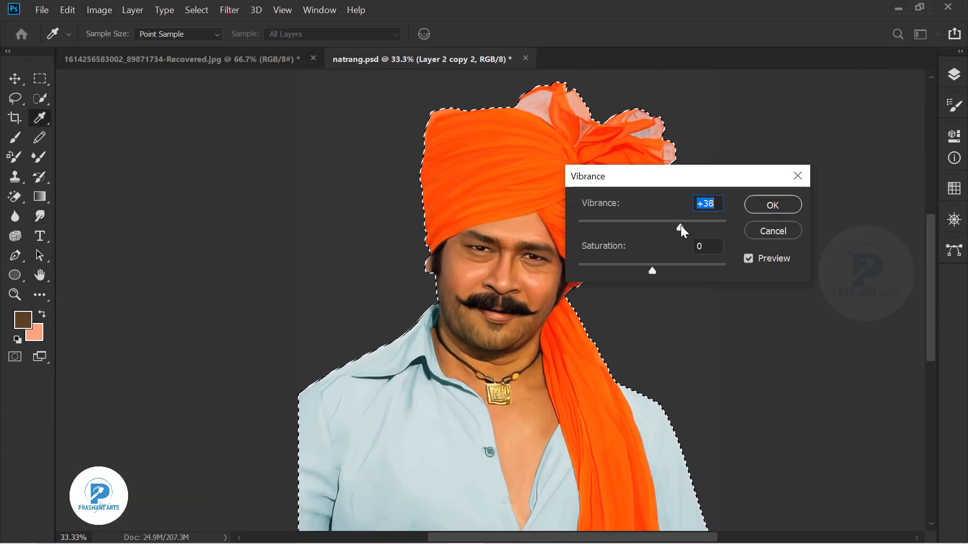
{"action": "left_click", "coordinate": [772, 205]}
{"action": "key", "text": "ctrl+s"}
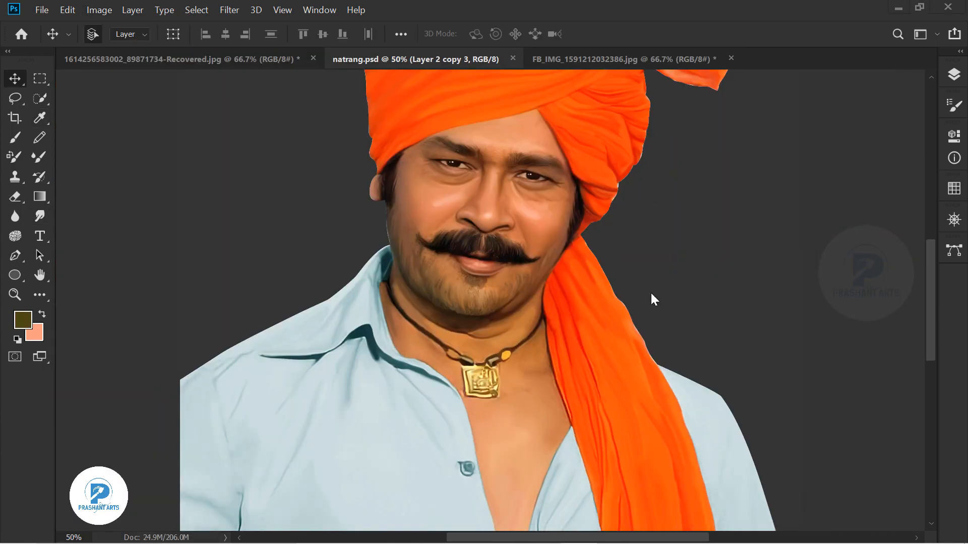
Select Layer 2 copy 3, Group 1 and the og layer together and rotate them by about -7.3°.
{"action": "key", "text": "ctrl+minus"}
{"action": "left_click", "coordinate": [954, 75]}
{"action": "key", "text": "ctrl+minus"}
{"action": "key", "text": "ctrl+minus"}
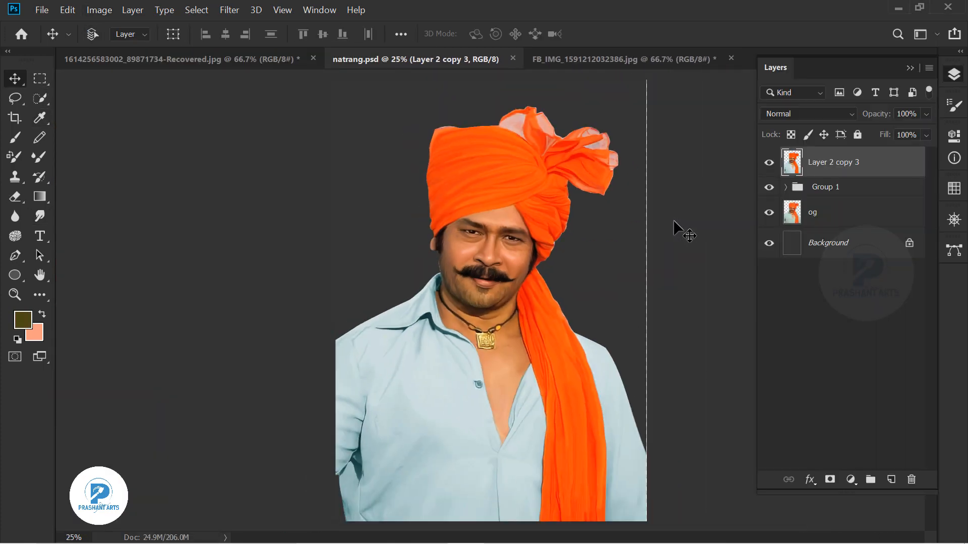
{"action": "left_click", "coordinate": [786, 187]}
{"action": "left_click", "coordinate": [786, 187]}
{"action": "left_click", "coordinate": [832, 212]}
{"action": "left_click", "coordinate": [836, 163], "text": "shift"}
{"action": "key", "text": "ctrl+t"}
{"action": "left_click_drag", "start_coordinate": [667, 190], "coordinate": [649, 172]}
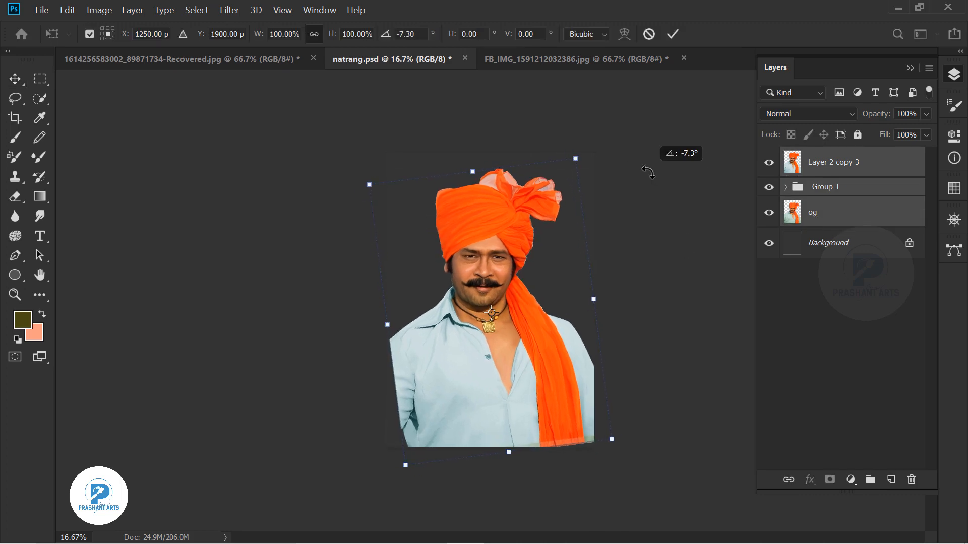
{"action": "key", "text": "Return"}
Hide Group 1 and the og layer, add an empty layer above Layer 2 copy 3 and reselect Layer 2 copy 3.
{"action": "key", "text": "ctrl+plus"}
{"action": "left_click_drag", "start_coordinate": [768, 187], "coordinate": [768, 212]}
{"action": "left_click", "coordinate": [817, 164]}
{"action": "key", "text": "ctrl+plus"}
{"action": "key", "text": "ctrl+plus"}
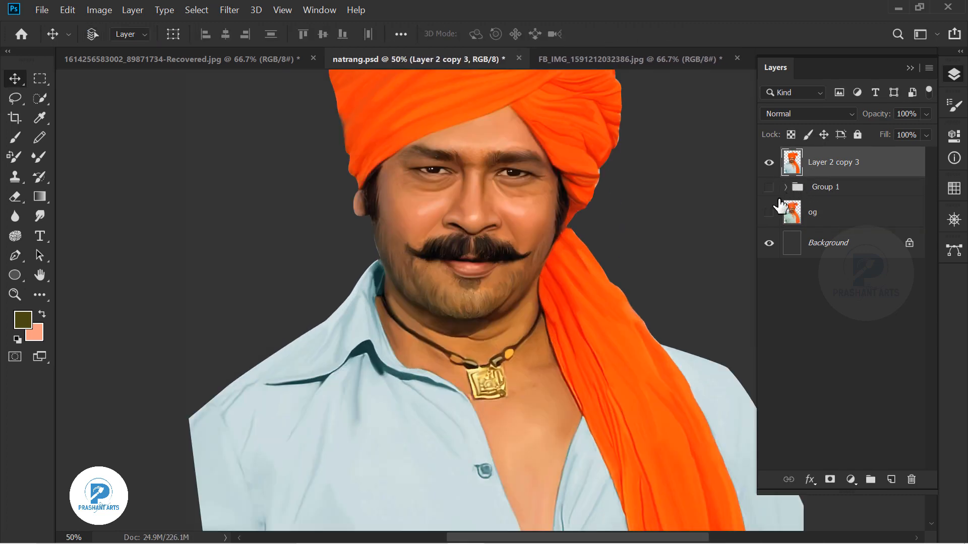
{"action": "left_click", "coordinate": [891, 480]}
{"action": "left_click", "coordinate": [843, 193]}
Set up the Smudge tool with a rough-edged brush preset at 41% strength and 300 px for the shirt.
{"action": "left_click", "coordinate": [40, 216]}
{"action": "left_click", "coordinate": [110, 34]}
{"action": "left_click_drag", "start_coordinate": [183, 241], "coordinate": [183, 226]}
{"action": "left_click", "coordinate": [134, 199]}
{"action": "left_click_drag", "start_coordinate": [352, 497], "coordinate": [340, 218]}
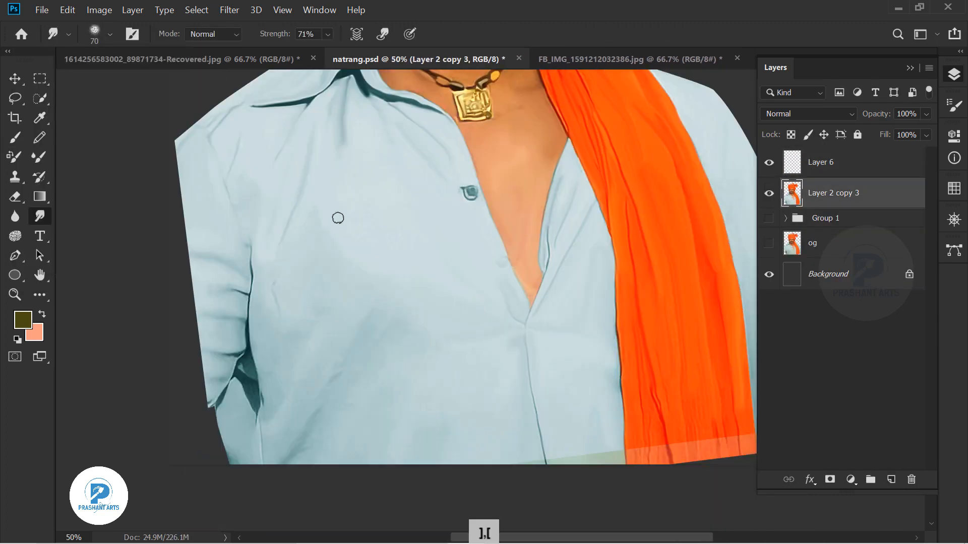
{"action": "left_click_drag", "start_coordinate": [282, 34], "coordinate": [267, 34]}
{"action": "key", "text": "bracketright"}
{"action": "key", "text": "bracketright"}
{"action": "key", "text": "bracketright"}
{"action": "key", "text": "bracketright"}
{"action": "key", "text": "bracketright"}
{"action": "key", "text": "bracketright"}
{"action": "key", "text": "bracketright"}
{"action": "key", "text": "bracketright"}
{"action": "key", "text": "bracketright"}
{"action": "key", "text": "bracketright"}
{"action": "key", "text": "bracketright"}
{"action": "key", "text": "bracketright"}
{"action": "key", "text": "bracketright"}
{"action": "key", "text": "bracketright"}
{"action": "key", "text": "bracketright"}
{"action": "key", "text": "bracketright"}
{"action": "key", "text": "bracketleft"}
{"action": "key", "text": "bracketleft"}
{"action": "key", "text": "bracketleft"}
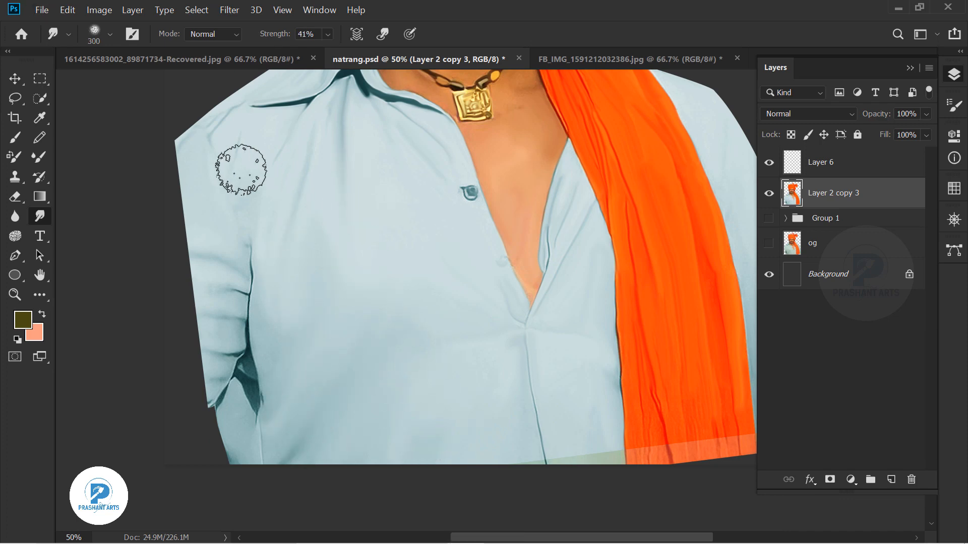
Smudge the cut outer edge of the shirt sleeve and enlarge the smudge brush to 800 px.
{"action": "left_click_drag", "start_coordinate": [218, 270], "coordinate": [218, 348]}
{"action": "left_click_drag", "start_coordinate": [546, 334], "coordinate": [466, 265]}
{"action": "key", "text": "ctrl+minus"}
{"action": "key", "text": "bracketright"}
{"action": "key", "text": "bracketright"}
{"action": "key", "text": "bracketright"}
{"action": "key", "text": "bracketright"}
{"action": "key", "text": "bracketright"}
{"action": "left_click_drag", "start_coordinate": [383, 216], "coordinate": [390, 403]}
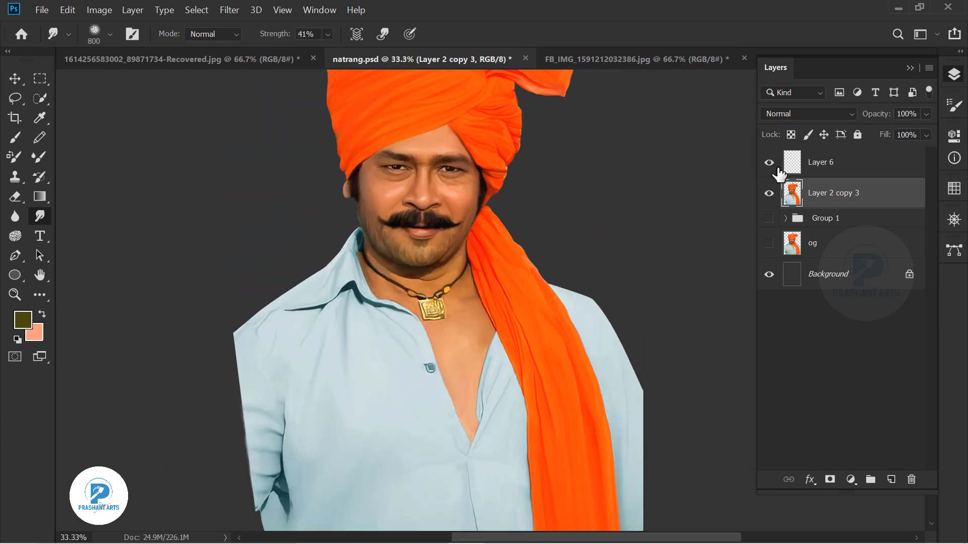
Bring the painted backdrop from natrang bg.jpg into natrang.psd, fit it to the canvas and place it beneath Layer 2 copy 3.
{"action": "key", "text": "v"}
{"action": "left_click", "coordinate": [752, 59]}
{"action": "mouse_move", "coordinate": [480, 308]}
{"action": "left_mouse_down"}
{"action": "mouse_move", "coordinate": [394, 123]}
{"action": "mouse_move", "coordinate": [391, 174]}
{"action": "left_mouse_up"}
{"action": "key", "text": "ctrl+minus"}
{"action": "key", "text": "ctrl+minus"}
{"action": "mouse_move", "coordinate": [471, 215]}
{"action": "left_mouse_down"}
{"action": "mouse_move", "coordinate": [491, 302]}
{"action": "mouse_move", "coordinate": [489, 261]}
{"action": "left_mouse_up"}
{"action": "left_click_drag", "start_coordinate": [863, 189], "coordinate": [866, 237]}
{"action": "key", "text": "ctrl+plus"}
{"action": "left_click", "coordinate": [826, 197]}
{"action": "left_click", "coordinate": [825, 249]}
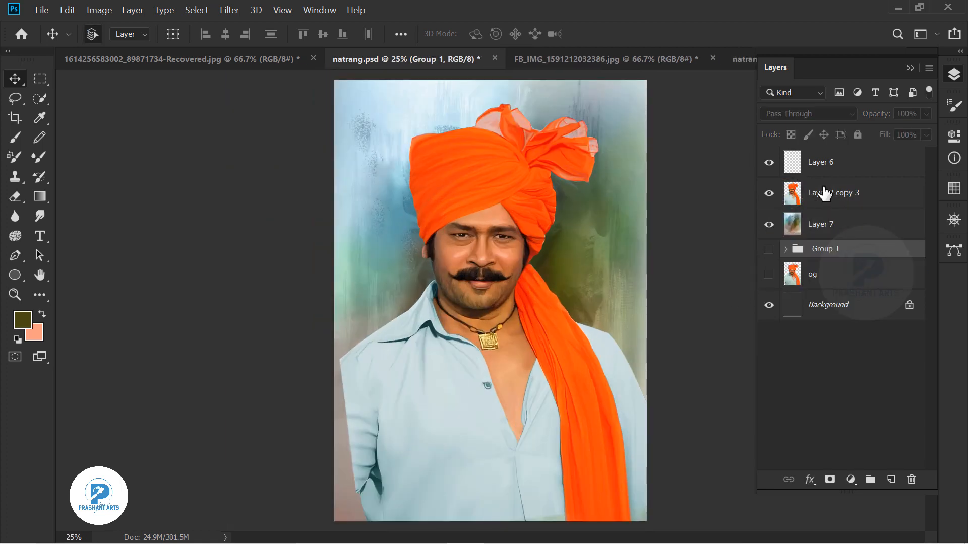
Mask Layer 2 copy 3 and paint black with a soft brush up to 1500 px to fade the shirt's lower and outer edges into the backdrop.
{"action": "left_click", "coordinate": [824, 193]}
{"action": "left_click", "coordinate": [829, 479]}
{"action": "key", "text": "b"}
{"action": "key", "text": "ctrl+minus"}
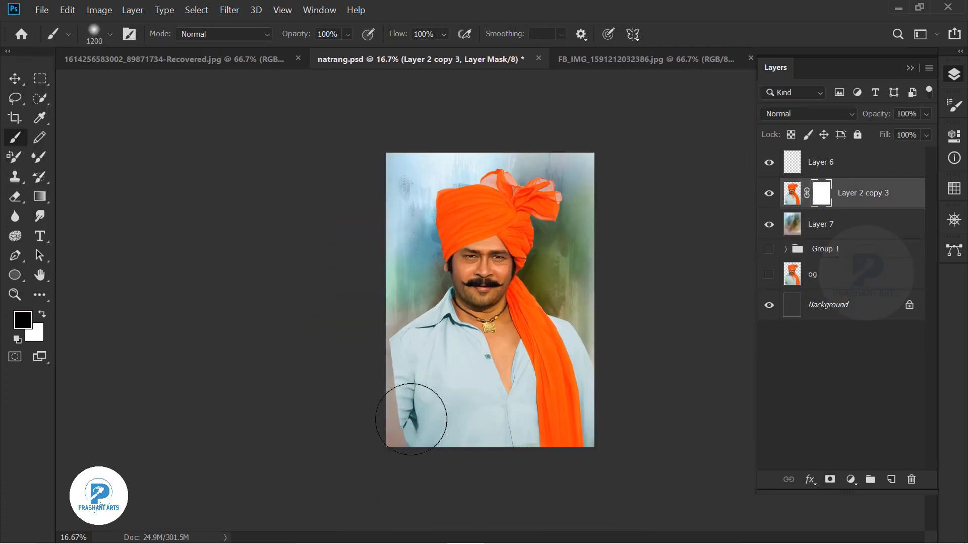
{"action": "left_click_drag", "start_coordinate": [411, 419], "coordinate": [349, 356]}
{"action": "key", "text": "bracketright"}
{"action": "key", "text": "bracketright"}
{"action": "key", "text": "bracketright"}
{"action": "mouse_move", "coordinate": [528, 436]}
{"action": "left_mouse_down"}
{"action": "mouse_move", "coordinate": [558, 480]}
{"action": "mouse_move", "coordinate": [579, 400]}
{"action": "mouse_move", "coordinate": [646, 357]}
{"action": "left_mouse_up"}
{"action": "key", "text": "ctrl+plus"}
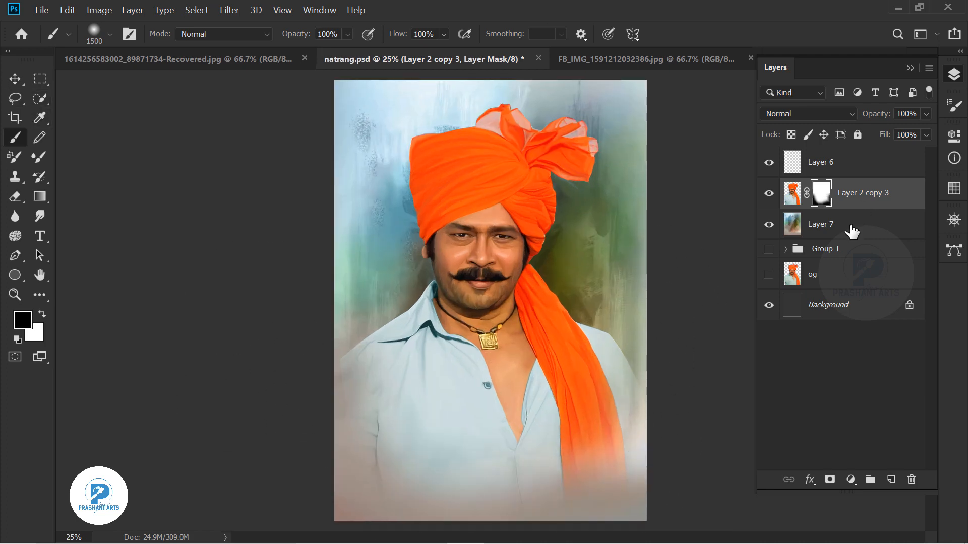
Add a new layer above the backdrop and paint soft dark brown shading behind the figure's head.
{"action": "left_click", "coordinate": [806, 236]}
{"action": "key", "text": "ctrl+shift+alt+n"}
{"action": "left_click", "coordinate": [22, 321]}
{"action": "left_click", "coordinate": [225, 425]}
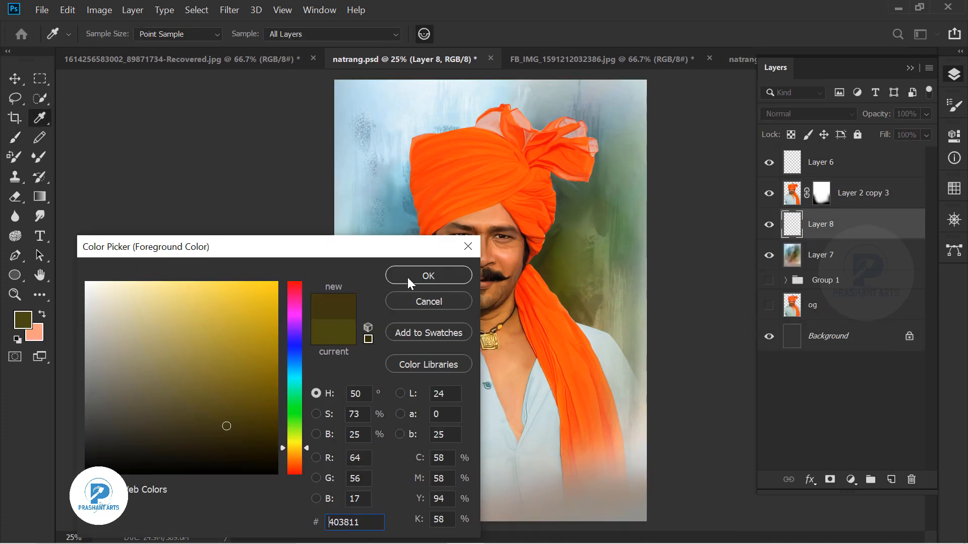
{"action": "left_click", "coordinate": [410, 278]}
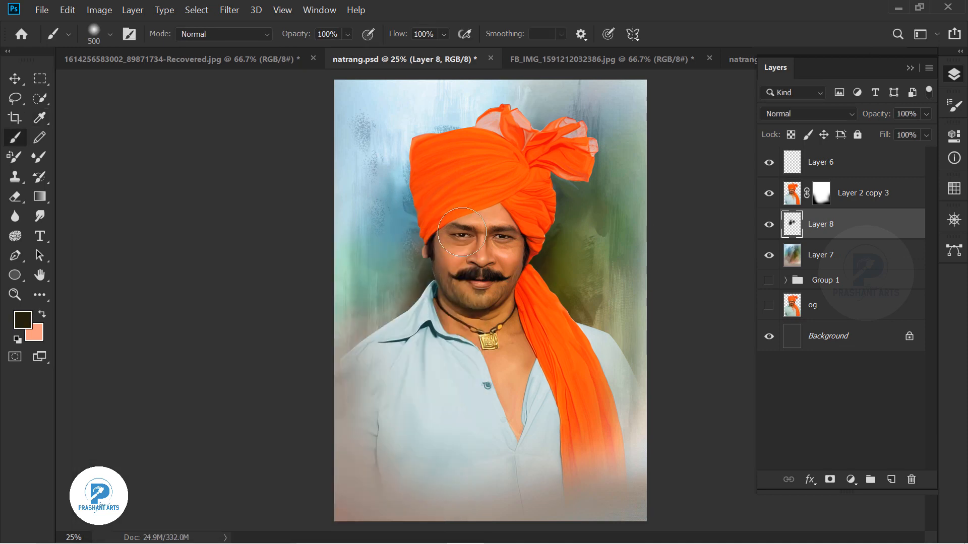
Apply the mask of Layer 2 copy 3 permanently and duplicate the layer.
{"action": "key", "text": "v"}
{"action": "right_click", "coordinate": [821, 193]}
{"action": "left_click", "coordinate": [863, 225]}
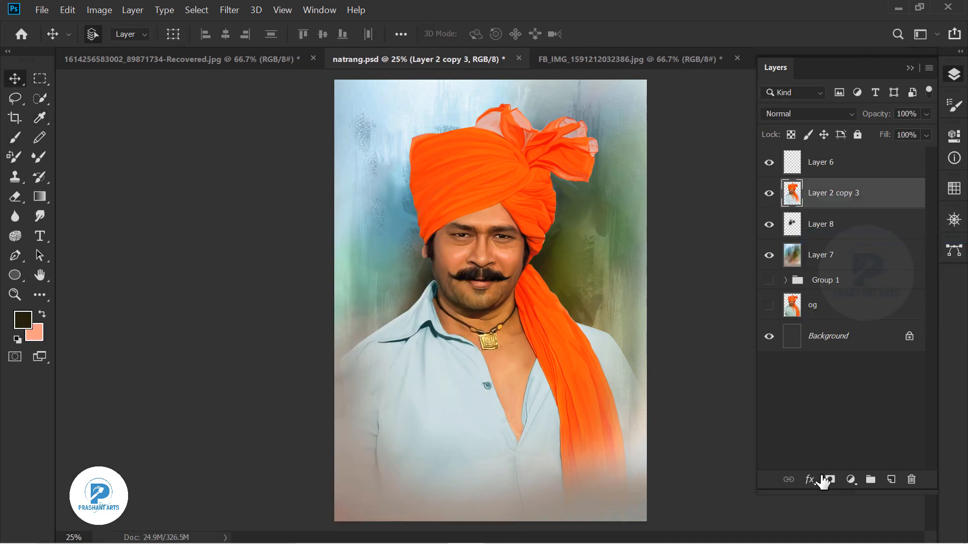
{"action": "left_click", "coordinate": [810, 479]}
{"action": "left_click", "coordinate": [831, 376]}
{"action": "left_click", "coordinate": [860, 232]}
{"action": "key", "text": "ctrl+j"}
Give the duplicate portrait layer a light cyan Linear Dodge (Add) inner shadow with a 130° angle and a size of 9 px.
{"action": "left_click", "coordinate": [810, 479]}
{"action": "left_click", "coordinate": [844, 378]}
{"action": "left_click_drag", "start_coordinate": [601, 265], "coordinate": [597, 267]}
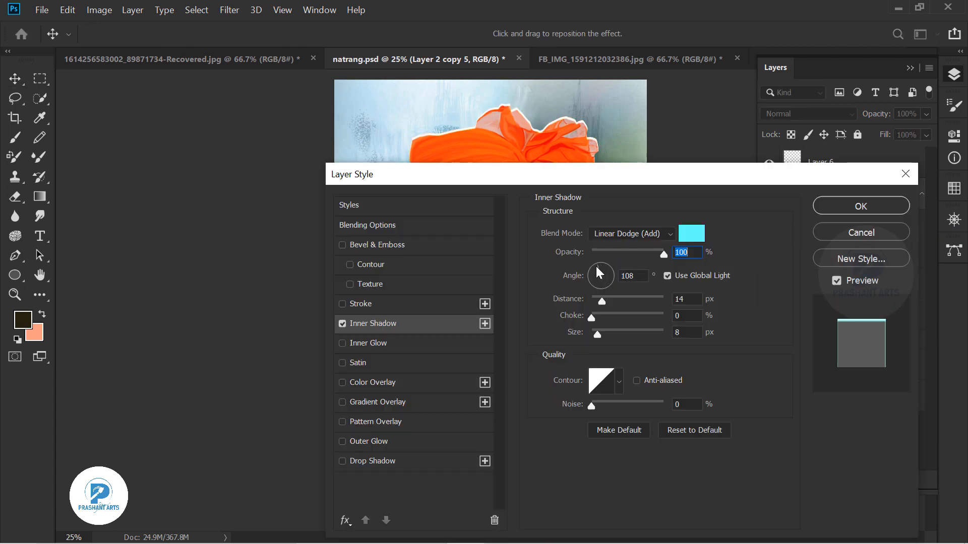
{"action": "left_click_drag", "start_coordinate": [621, 182], "coordinate": [692, 289]}
{"action": "left_click", "coordinate": [673, 442]}
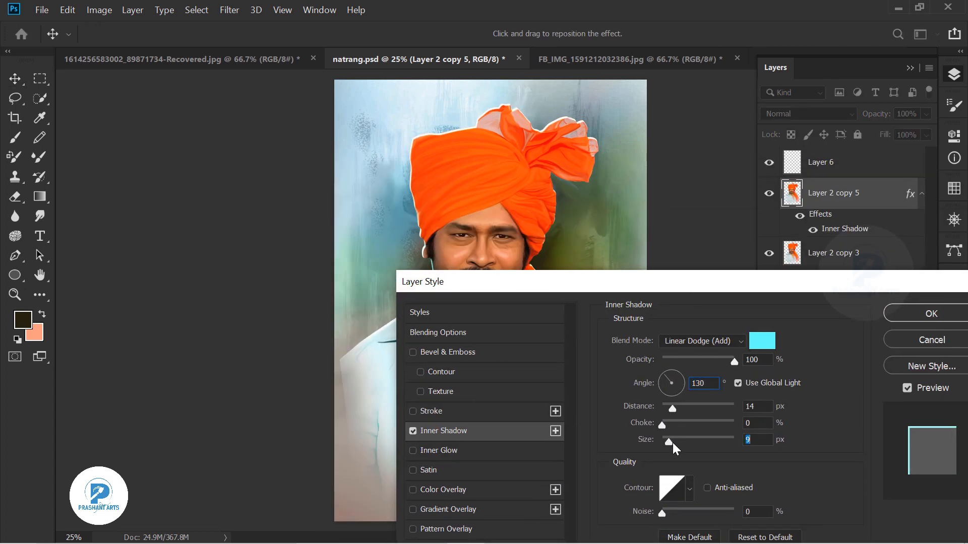
{"action": "left_click_drag", "start_coordinate": [673, 437], "coordinate": [674, 434]}
{"action": "key", "text": "Return"}
Add an empty layer below Layer 2 copy 5 and merge the two so the inner shadow is rasterized.
{"action": "left_click", "coordinate": [818, 249]}
{"action": "key", "text": "ctrl+shift+alt+n"}
{"action": "left_click", "coordinate": [821, 202], "text": "ctrl"}
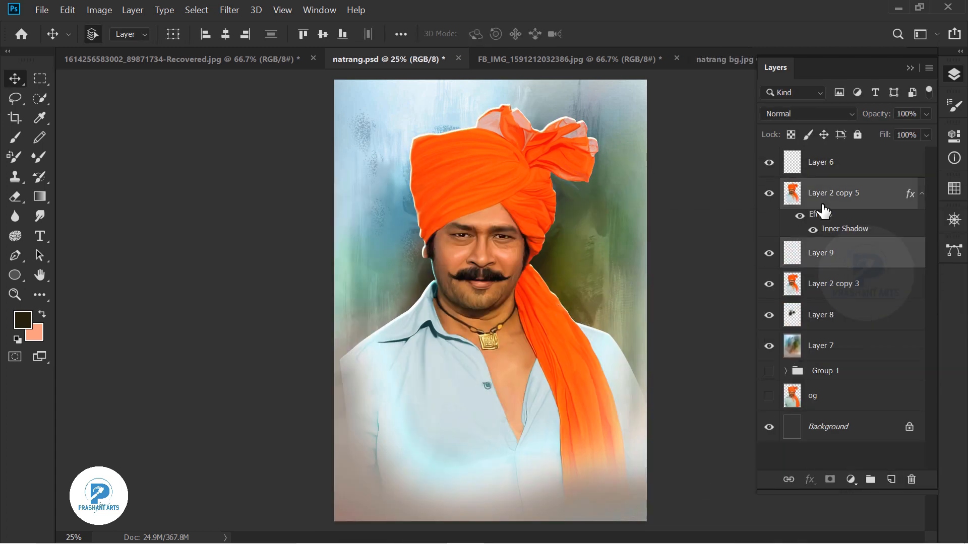
{"action": "key", "text": "ctrl+e"}
Add a black mask to Layer 2 copy 5 and paint it white with a soft 900 px brush around the turban and head.
{"action": "left_click", "coordinate": [826, 482], "text": "alt"}
{"action": "key", "text": "b"}
{"action": "key", "text": "d"}
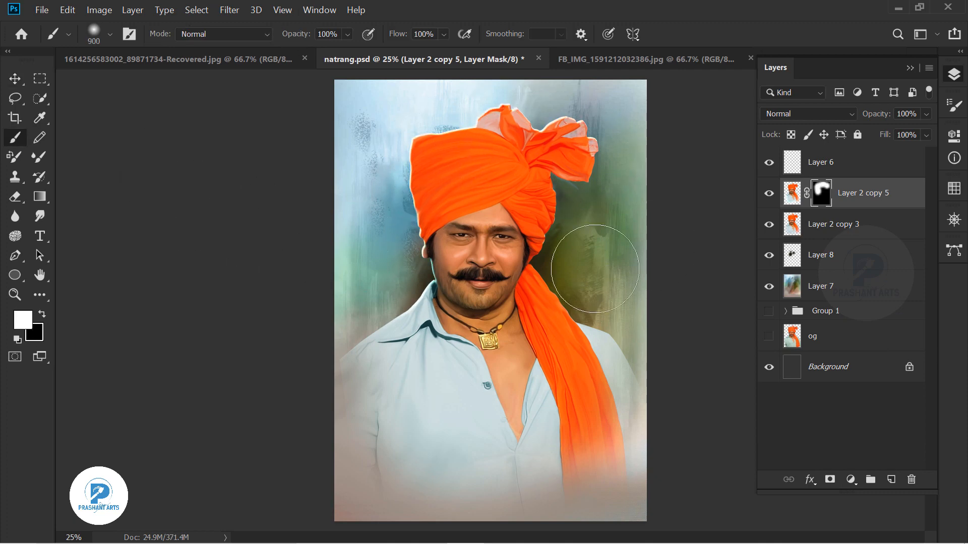
Reveal the rim light on the shoulder beside the scarf through the mask and merge Layer 2 copy 5 into Layer 2 copy 3.
{"action": "left_click", "coordinate": [797, 233]}
{"action": "key", "text": "ctrl+plus"}
{"action": "key", "text": "ctrl+plus"}
{"action": "key", "text": "ctrl+minus"}
{"action": "left_click", "coordinate": [625, 331]}
{"action": "key", "text": "ctrl+z"}
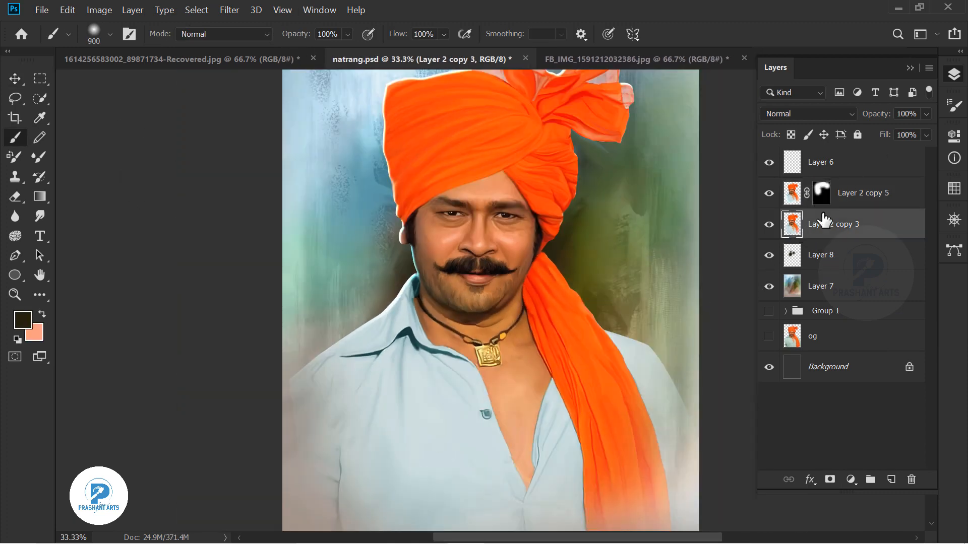
{"action": "left_click", "coordinate": [822, 196]}
{"action": "left_click", "coordinate": [627, 342]}
{"action": "key", "text": "Delete"}
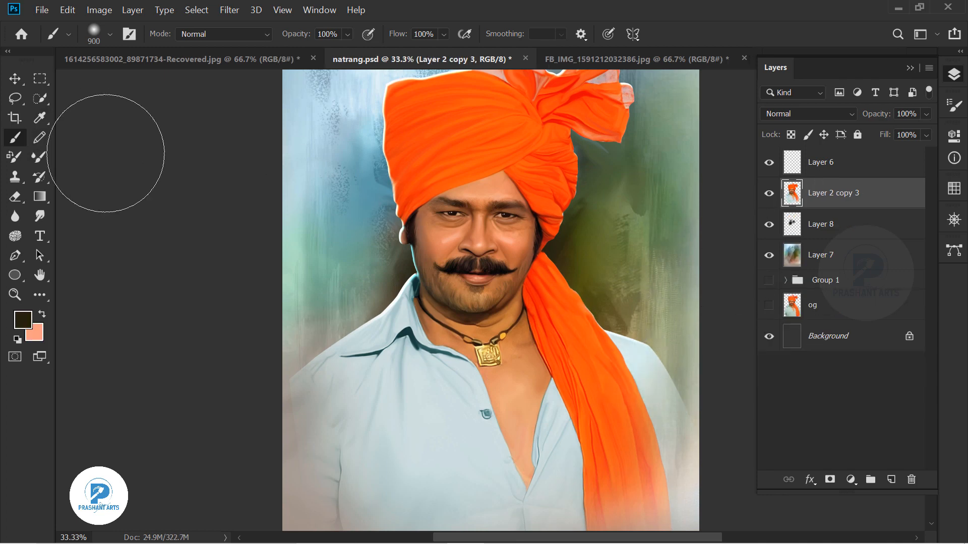
Apply a Selective Color adjustment to Layer 2 copy 3 that slightly reduces black.
{"action": "key", "text": "v"}
{"action": "left_click", "coordinate": [99, 10]}
{"action": "mouse_move", "coordinate": [121, 42]}
{"action": "left_click", "coordinate": [388, 267]}
{"action": "left_click_drag", "start_coordinate": [740, 424], "coordinate": [729, 425]}
{"action": "left_click", "coordinate": [885, 253]}
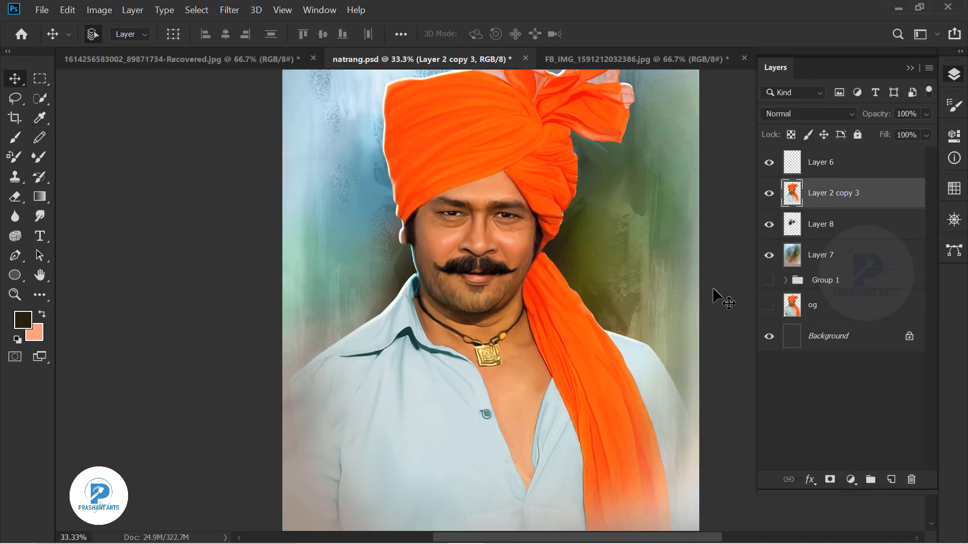
Outline the face, neck and open chest with the Magnetic Lasso and feather the selection.
{"action": "key", "text": "l"}
{"action": "left_click", "coordinate": [406, 221]}
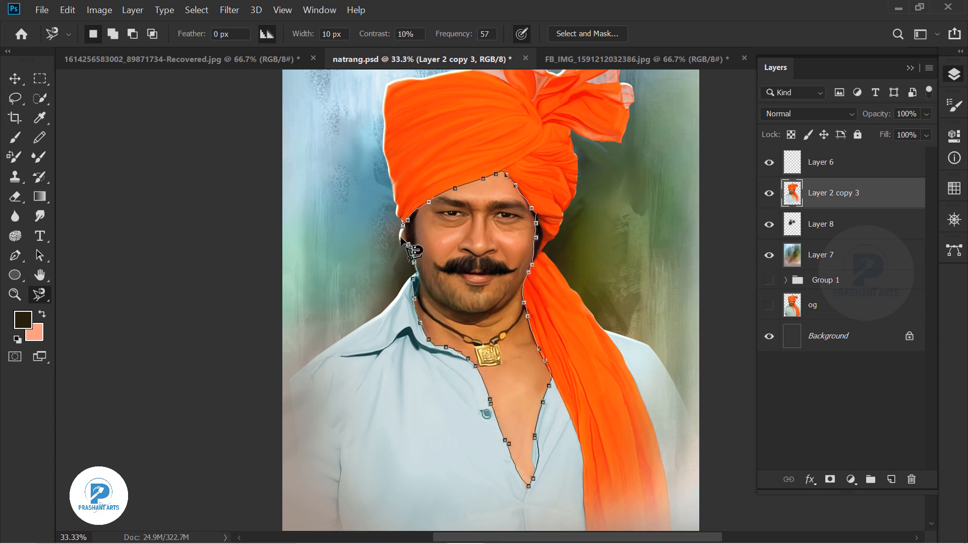
{"action": "double_click", "coordinate": [402, 240]}
{"action": "right_click", "coordinate": [489, 217]}
{"action": "left_click", "coordinate": [516, 257]}
{"action": "left_click", "coordinate": [558, 160]}
Reduce yellow in the reds of the selected skin with Selective Color, and deselect.
{"action": "left_click", "coordinate": [95, 13]}
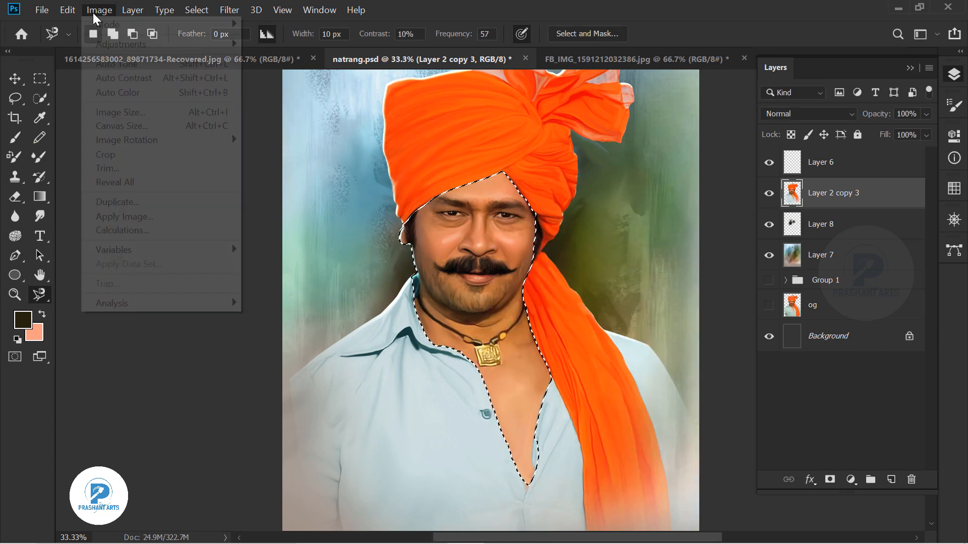
{"action": "mouse_move", "coordinate": [121, 43]}
{"action": "left_click", "coordinate": [323, 266]}
{"action": "left_click_drag", "start_coordinate": [742, 424], "coordinate": [751, 424]}
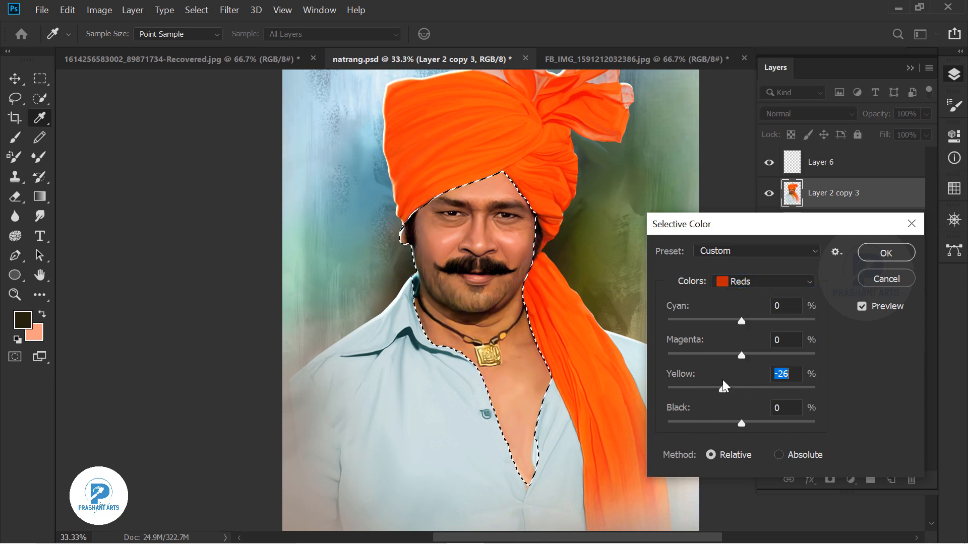
{"action": "left_click_drag", "start_coordinate": [722, 381], "coordinate": [732, 384]}
{"action": "left_click", "coordinate": [885, 253]}
{"action": "right_click", "coordinate": [16, 100]}
{"action": "left_click", "coordinate": [58, 101]}
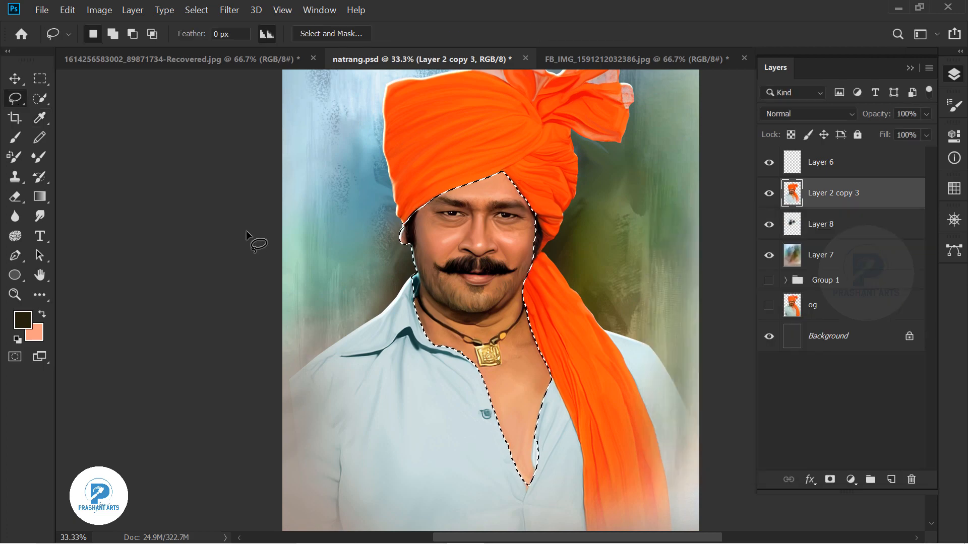
{"action": "left_click", "coordinate": [247, 233]}
Add a new layer above Layer 2 copy 3 and choose white as the brush colour.
{"action": "left_click", "coordinate": [891, 480]}
{"action": "key", "text": "b"}
{"action": "left_click", "coordinate": [23, 320]}
{"action": "left_click", "coordinate": [85, 281]}
{"action": "left_click", "coordinate": [428, 276]}
Reduce the brush size to 5 px for detail work on the eyes.
{"action": "key", "text": "bracketleft"}
{"action": "key", "text": "bracketleft"}
{"action": "key", "text": "bracketleft"}
{"action": "key", "text": "bracketleft"}
{"action": "key", "text": "bracketleft"}
{"action": "key", "text": "bracketleft"}
{"action": "key", "text": "bracketleft"}
{"action": "key", "text": "bracketleft"}
{"action": "key", "text": "bracketleft"}
{"action": "key", "text": "bracketleft"}
{"action": "key", "text": "bracketleft"}
{"action": "key", "text": "bracketleft"}
{"action": "key", "text": "bracketleft"}
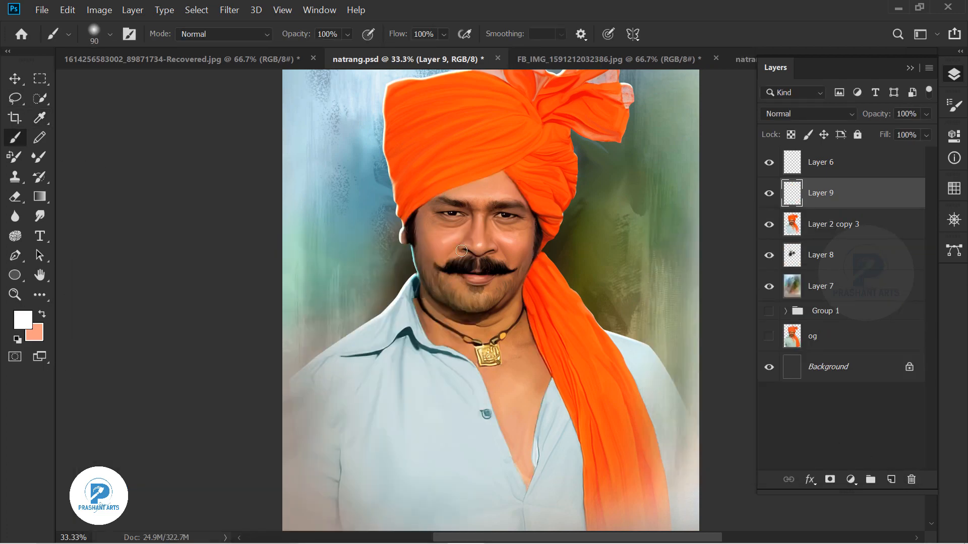
{"action": "key", "text": "ctrl+plus"}
{"action": "key", "text": "ctrl+plus"}
{"action": "key", "text": "ctrl+plus"}
{"action": "left_click_drag", "start_coordinate": [406, 212], "coordinate": [404, 380]}
{"action": "key", "text": "bracketleft"}
{"action": "key", "text": "bracketleft"}
{"action": "key", "text": "bracketleft"}
{"action": "key", "text": "bracketleft"}
{"action": "key", "text": "ctrl+plus"}
{"action": "key", "text": "ctrl+plus"}
{"action": "left_click_drag", "start_coordinate": [277, 145], "coordinate": [490, 364]}
{"action": "key", "text": "bracketleft"}
{"action": "key", "text": "bracketleft"}
{"action": "key", "text": "bracketleft"}
{"action": "key", "text": "bracketleft"}
{"action": "key", "text": "bracketleft"}
{"action": "key", "text": "bracketleft"}
{"action": "key", "text": "bracketleft"}
{"action": "key", "text": "bracketleft"}
{"action": "key", "text": "bracketleft"}
{"action": "key", "text": "bracketleft"}
{"action": "key", "text": "bracketleft"}
{"action": "key", "text": "bracketleft"}
{"action": "key", "text": "bracketleft"}
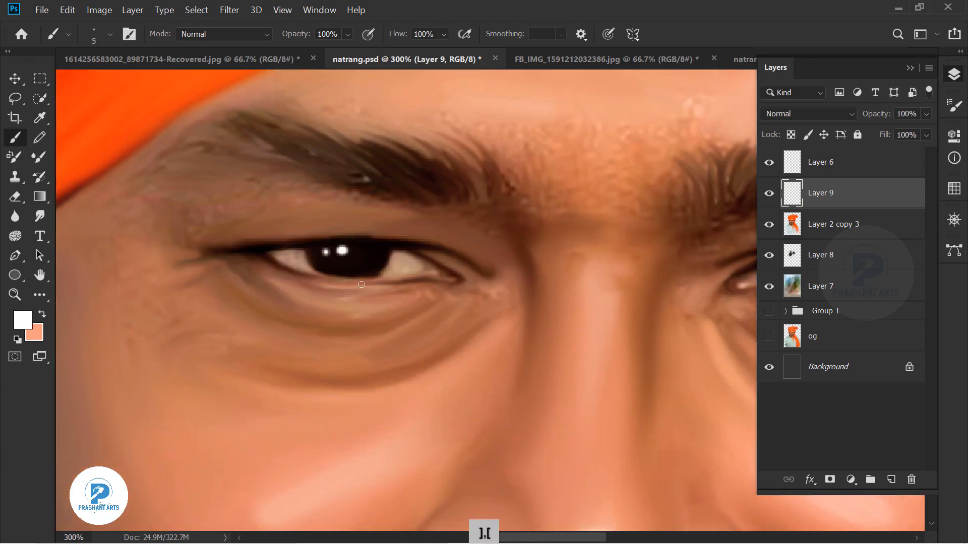
Undo the last stroke, replace Layer 9 with a fresh empty layer, and set the brush opacity to 84%.
{"action": "key", "text": "ctrl+z"}
{"action": "left_click_drag", "start_coordinate": [790, 196], "coordinate": [911, 479]}
{"action": "left_click", "coordinate": [891, 480]}
{"action": "left_click_drag", "start_coordinate": [304, 35], "coordinate": [295, 36]}
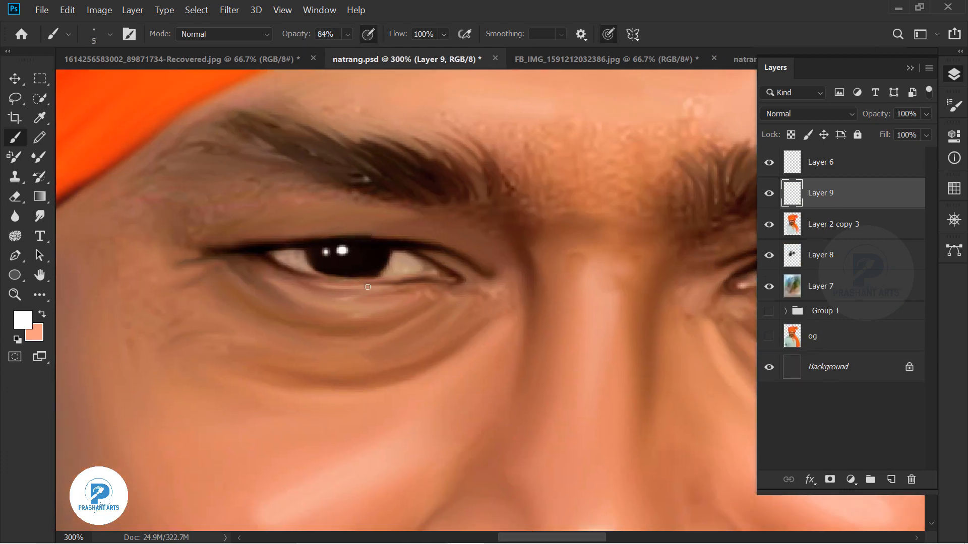
Paint small white catchlights in the pupil and short white moisture highlights along the lower eyelid on Layer 9.
{"action": "left_click_drag", "start_coordinate": [492, 328], "coordinate": [304, 294]}
{"action": "left_click", "coordinate": [627, 231]}
{"action": "left_click", "coordinate": [613, 234]}
{"action": "left_click", "coordinate": [619, 271]}
{"action": "key", "text": "ctrl+z"}
{"action": "left_click", "coordinate": [618, 267]}
{"action": "left_click_drag", "start_coordinate": [627, 268], "coordinate": [644, 268]}
Lower the opacity of the eye highlights on Layer 9 to 64%.
{"action": "left_click", "coordinate": [40, 216]}
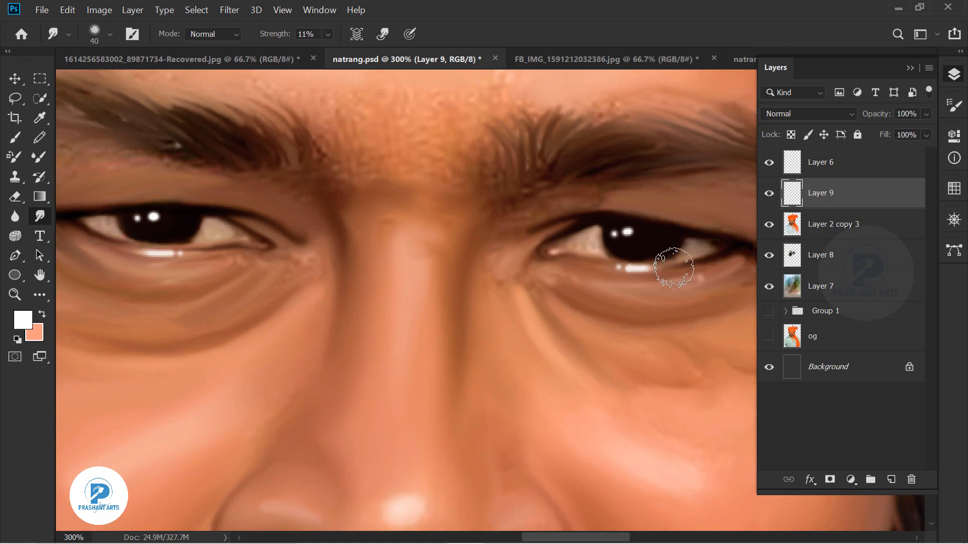
{"action": "key", "text": "ctrl+minus"}
{"action": "key", "text": "ctrl+minus"}
{"action": "left_click_drag", "start_coordinate": [877, 114], "coordinate": [868, 120]}
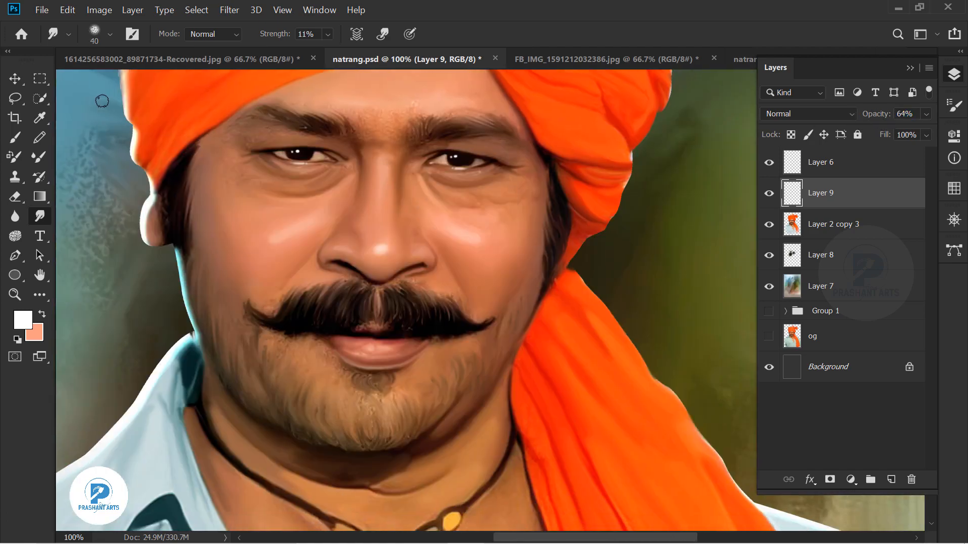
Set the foreground colour to pale mint (#d5fdf2) for a multi-dot Smudge brush and add a new layer above Layer 9.
{"action": "left_click", "coordinate": [110, 34]}
{"action": "key", "text": "Escape"}
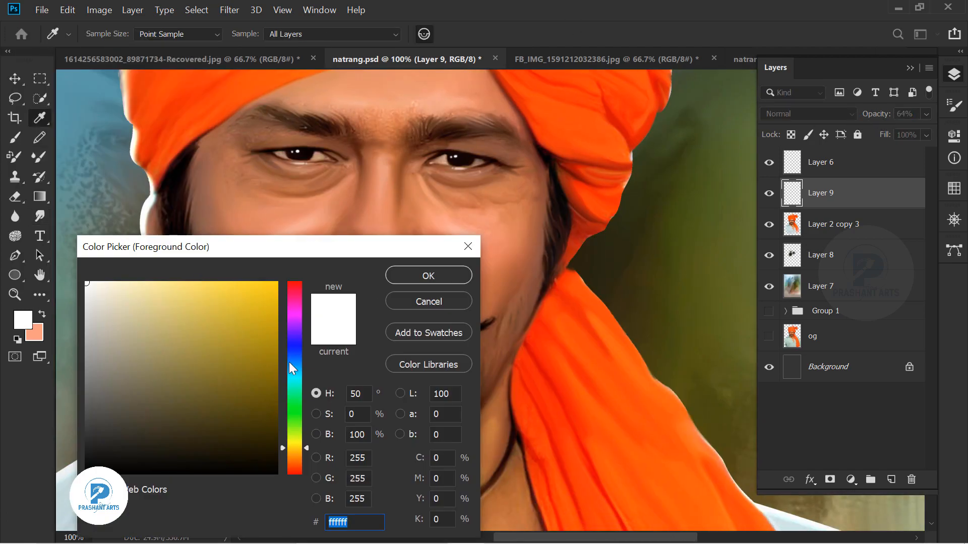
{"action": "left_click", "coordinate": [292, 386]}
{"action": "left_click", "coordinate": [116, 284]}
{"action": "left_click", "coordinate": [419, 275]}
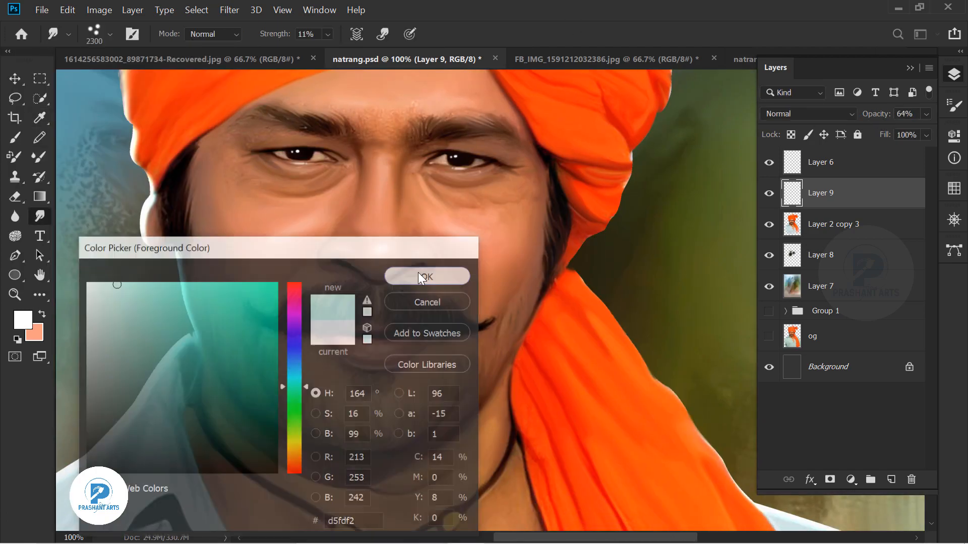
{"action": "left_click", "coordinate": [891, 479]}
Paint pale mint hair strokes over the left half of the moustache with a 10 px Smudge brush at 80% strength.
{"action": "key", "text": "ctrl+equal"}
{"action": "key", "text": "ctrl+equal"}
{"action": "left_click_drag", "start_coordinate": [252, 251], "coordinate": [567, 248]}
{"action": "key", "text": "bracketright"}
{"action": "key", "text": "bracketleft"}
{"action": "key", "text": "bracketleft"}
{"action": "key", "text": "bracketleft"}
{"action": "key", "text": "bracketleft"}
{"action": "key", "text": "bracketleft"}
{"action": "key", "text": "bracketleft"}
{"action": "key", "text": "bracketleft"}
{"action": "key", "text": "bracketleft"}
{"action": "key", "text": "bracketleft"}
{"action": "key", "text": "bracketleft"}
{"action": "key", "text": "bracketleft"}
{"action": "key", "text": "bracketleft"}
{"action": "key", "text": "bracketleft"}
{"action": "key", "text": "bracketleft"}
{"action": "key", "text": "bracketleft"}
{"action": "key", "text": "bracketleft"}
{"action": "key", "text": "bracketleft"}
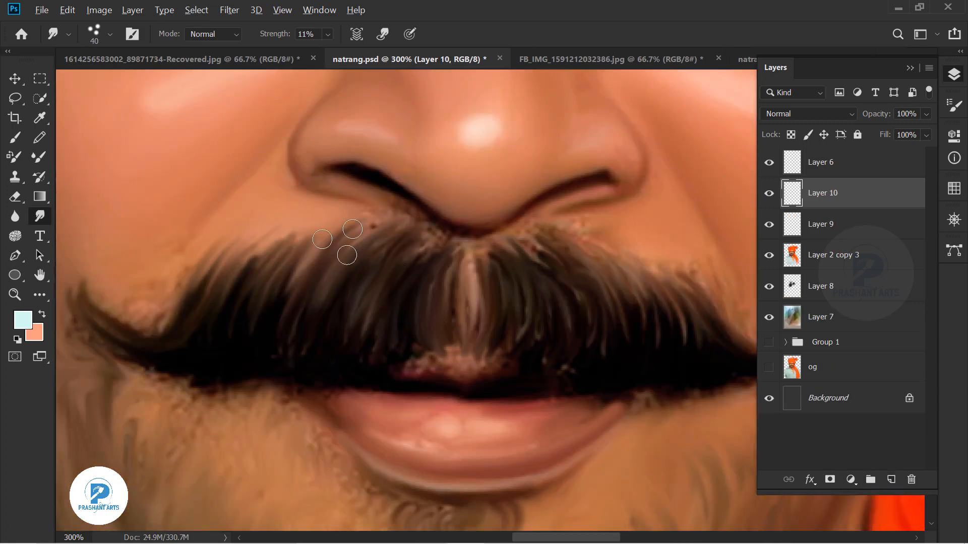
{"action": "key", "text": "alt+Tab"}
{"action": "scroll", "coordinate": [340, 359], "scroll_direction": "up", "scroll_amount": 1, "text": "alt"}
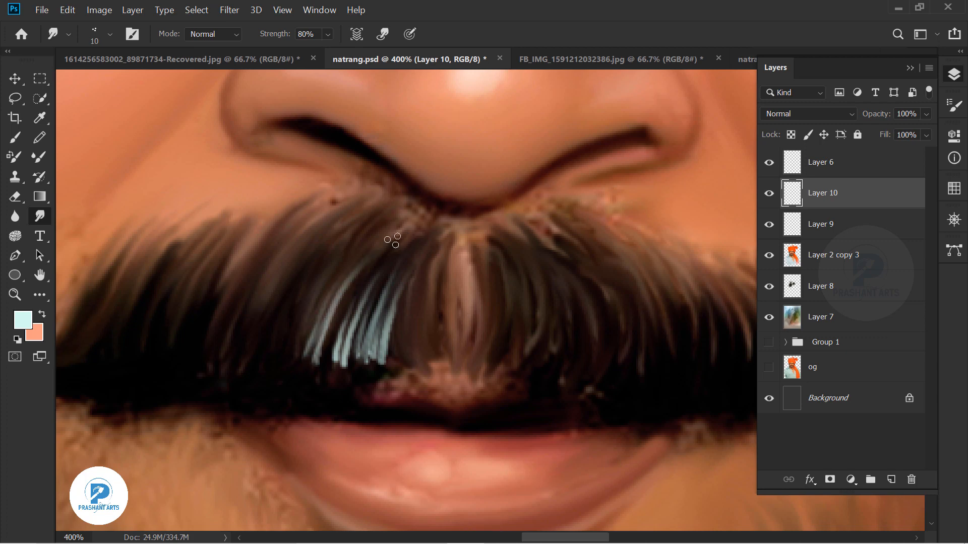
{"action": "left_click_drag", "start_coordinate": [208, 333], "coordinate": [366, 305]}
{"action": "left_click_drag", "start_coordinate": [367, 319], "coordinate": [421, 212]}
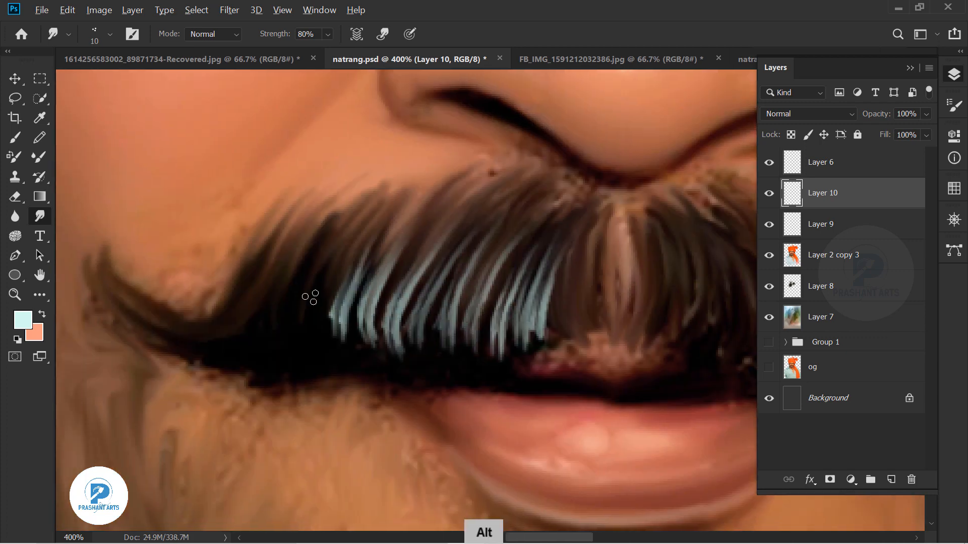
{"action": "left_click_drag", "start_coordinate": [287, 245], "coordinate": [179, 338]}
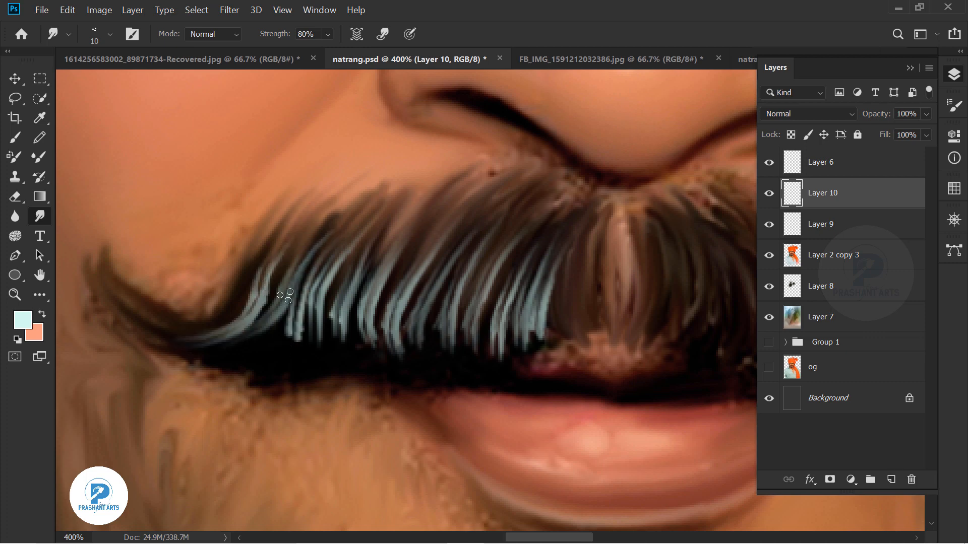
Continue the pale mint hair strokes across the right half of the moustache out to its tip.
{"action": "left_click_drag", "start_coordinate": [678, 284], "coordinate": [356, 242]}
{"action": "left_click_drag", "start_coordinate": [251, 281], "coordinate": [266, 182]}
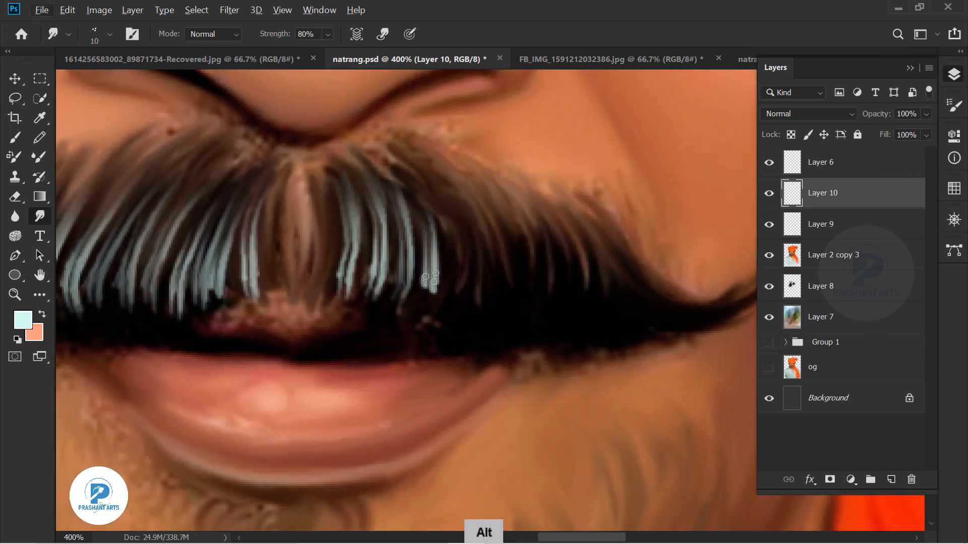
{"action": "left_click_drag", "start_coordinate": [475, 244], "coordinate": [478, 308]}
{"action": "mouse_move", "coordinate": [505, 278]}
{"action": "left_mouse_down"}
{"action": "mouse_move", "coordinate": [490, 224]}
{"action": "mouse_move", "coordinate": [496, 318]}
{"action": "left_mouse_up"}
{"action": "left_click_drag", "start_coordinate": [520, 230], "coordinate": [524, 324]}
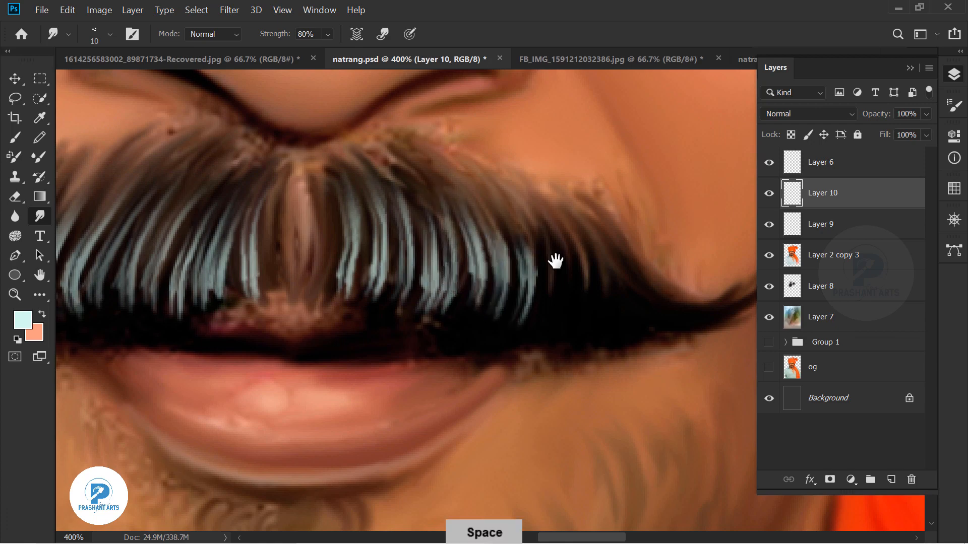
{"action": "left_click_drag", "start_coordinate": [555, 262], "coordinate": [447, 304]}
{"action": "left_click_drag", "start_coordinate": [437, 257], "coordinate": [433, 370]}
{"action": "left_click_drag", "start_coordinate": [463, 275], "coordinate": [461, 367]}
{"action": "left_click_drag", "start_coordinate": [498, 332], "coordinate": [486, 295]}
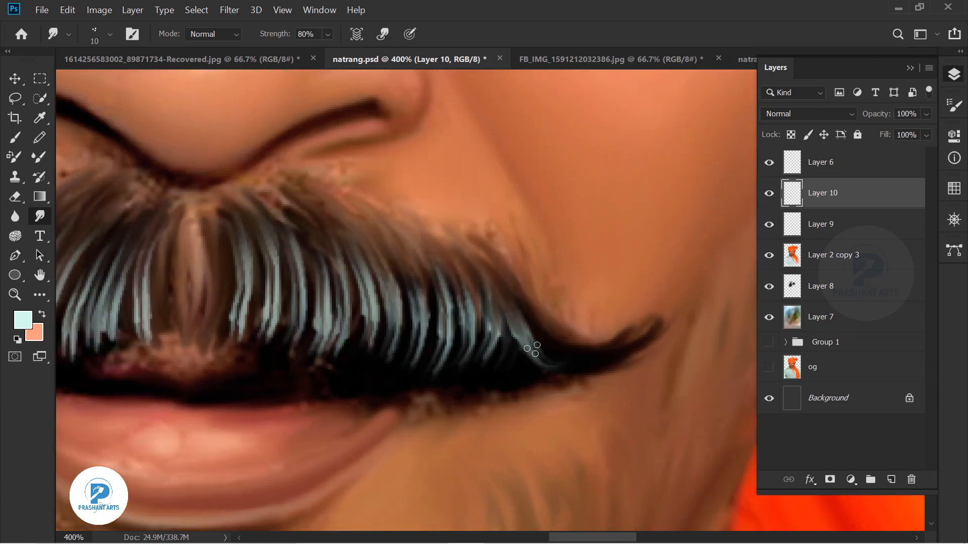
Lower the opacity of the moustache highlights on Layer 10 to 49%.
{"action": "key", "text": "ctrl+minus"}
{"action": "key", "text": "ctrl+minus"}
{"action": "key", "text": "ctrl+minus"}
{"action": "left_click_drag", "start_coordinate": [876, 115], "coordinate": [837, 124]}
{"action": "key", "text": "ctrl+minus"}
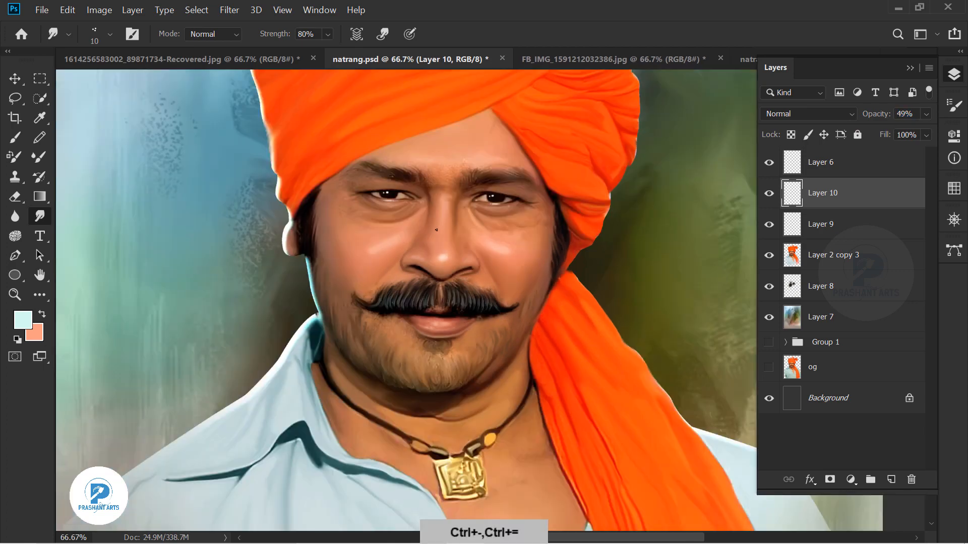
{"action": "key", "text": "ctrl+minus"}
{"action": "key", "text": "ctrl+minus"}
{"action": "key", "text": "ctrl+minus"}
{"action": "key", "text": "ctrl+equal"}
{"action": "key", "text": "ctrl+equal"}
{"action": "key", "text": "ctrl+equal"}
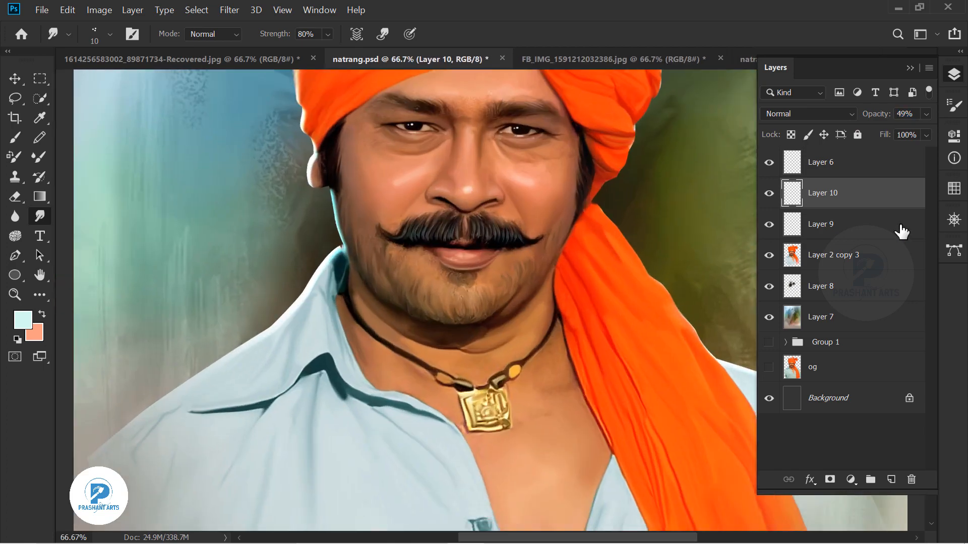
Tint the moustache highlights on Layer 10 with a light blue Color Overlay in Normal mode at 100% opacity.
{"action": "left_click", "coordinate": [810, 480]}
{"action": "left_click", "coordinate": [842, 418]}
{"action": "left_click", "coordinate": [735, 233]}
{"action": "left_click", "coordinate": [294, 364]}
{"action": "left_click", "coordinate": [214, 285]}
{"action": "left_click", "coordinate": [428, 276]}
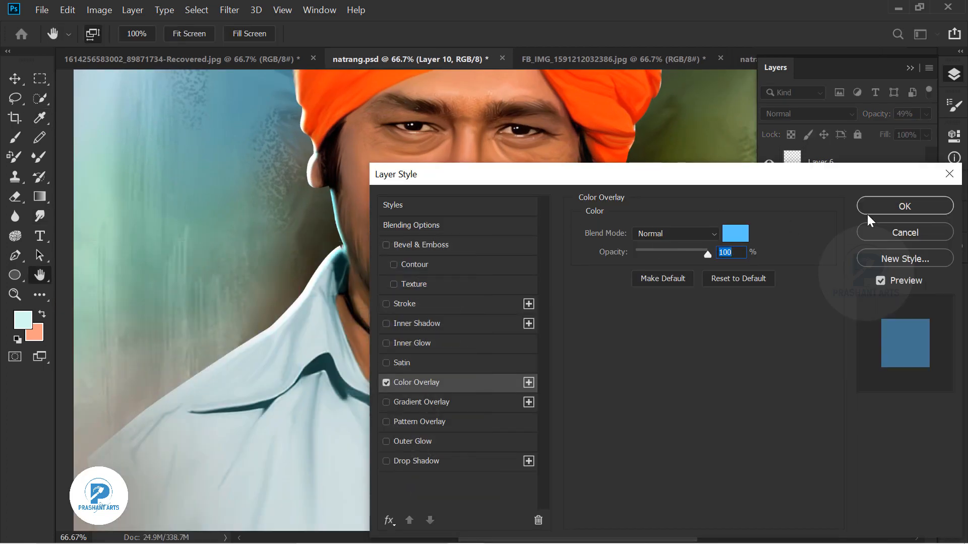
{"action": "left_click", "coordinate": [882, 208]}
{"action": "key", "text": "ctrl+minus"}
{"action": "key", "text": "ctrl+minus"}
{"action": "key", "text": "ctrl+minus"}
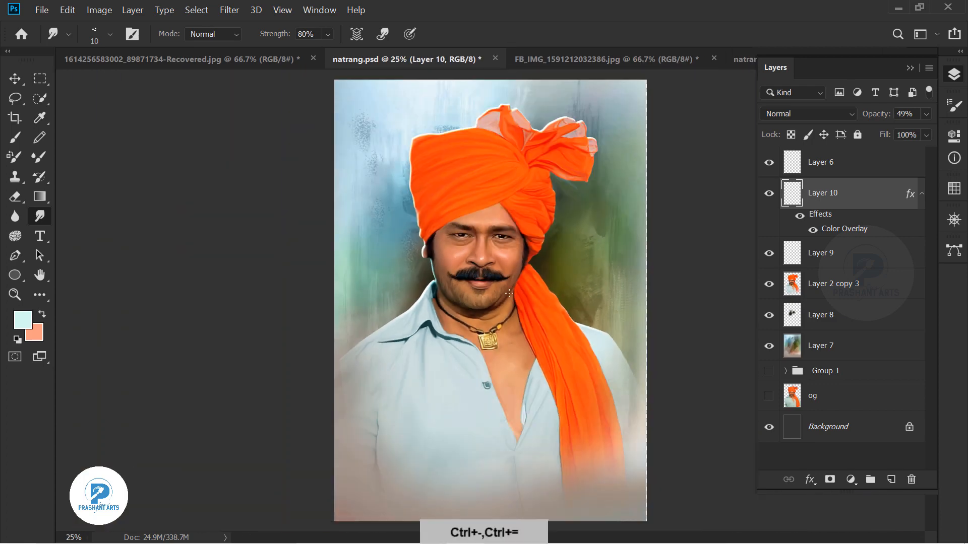
Outline the lower lip just below the moustache with a freehand Lasso selection.
{"action": "key", "text": "ctrl+equal"}
{"action": "key", "text": "ctrl+equal"}
{"action": "key", "text": "ctrl+equal"}
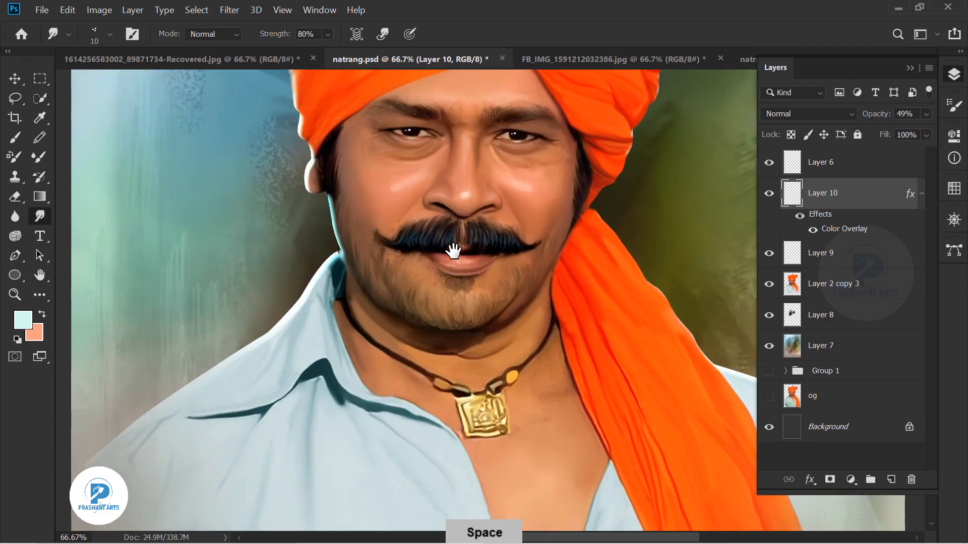
{"action": "left_click_drag", "start_coordinate": [452, 249], "coordinate": [427, 346]}
{"action": "key", "text": "ctrl+equal"}
{"action": "key", "text": "ctrl+equal"}
{"action": "left_click_drag", "start_coordinate": [235, 290], "coordinate": [298, 170]}
{"action": "key", "text": "l"}
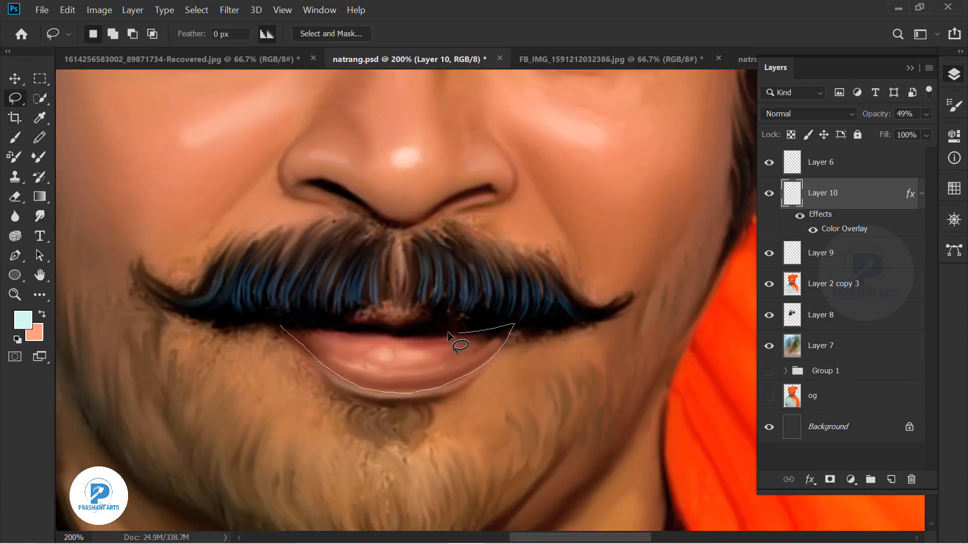
{"action": "key", "text": "ctrl+minus"}
{"action": "key", "text": "ctrl+minus"}
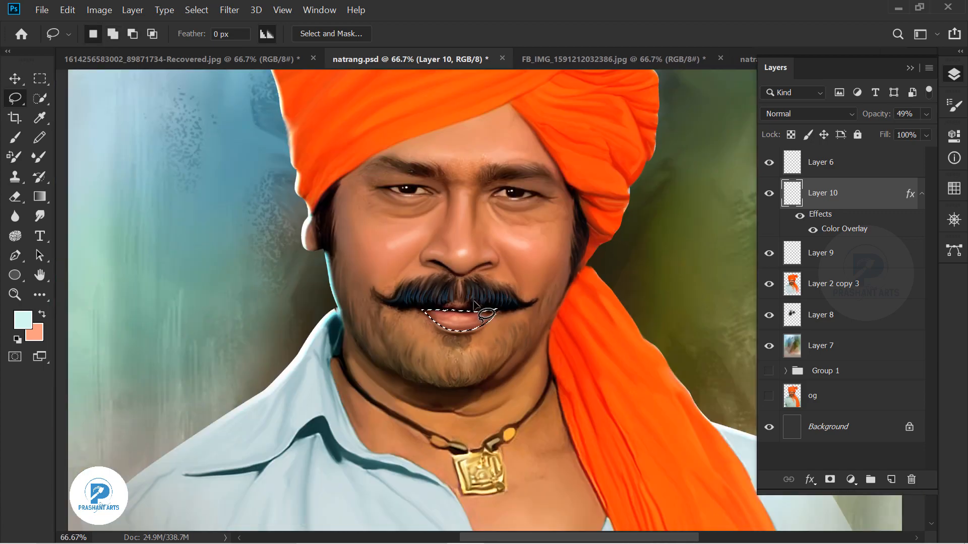
Adjust the Color Balance of the selected lip on Layer 2 copy 3 and deselect it.
{"action": "left_click", "coordinate": [827, 294]}
{"action": "key", "text": "ctrl+b"}
{"action": "left_click_drag", "start_coordinate": [720, 380], "coordinate": [716, 380]}
{"action": "key", "text": "Return"}
{"action": "key", "text": "ctrl+d"}
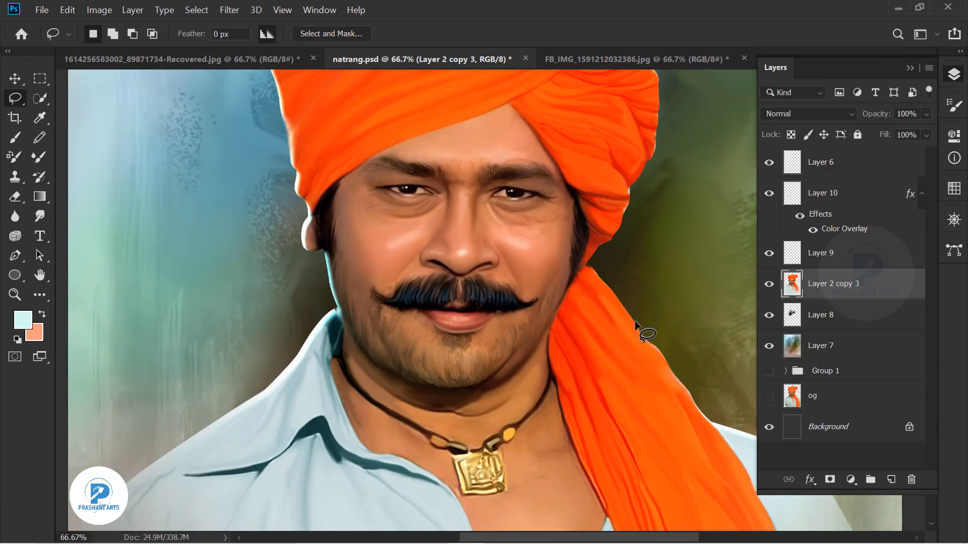
Add fine highlight hair strokes to the right eyebrow on Layer 10 with the Smudge tool.
{"action": "left_click", "coordinate": [830, 200]}
{"action": "key", "text": "r"}
{"action": "scroll", "coordinate": [535, 138], "scroll_direction": "up", "scroll_amount": 2}
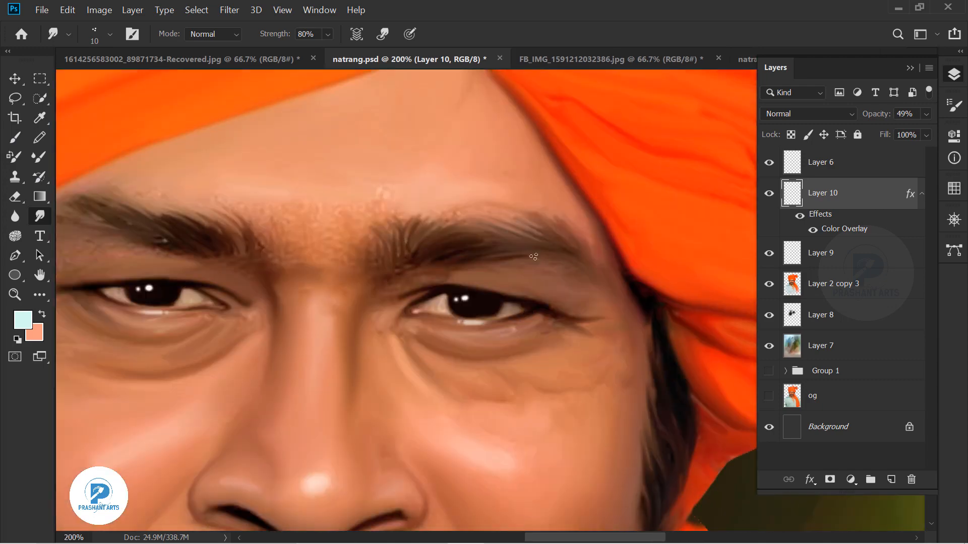
{"action": "left_click_drag", "start_coordinate": [422, 241], "coordinate": [643, 299]}
{"action": "key", "text": "ctrl+minus"}
{"action": "key", "text": "ctrl+minus"}
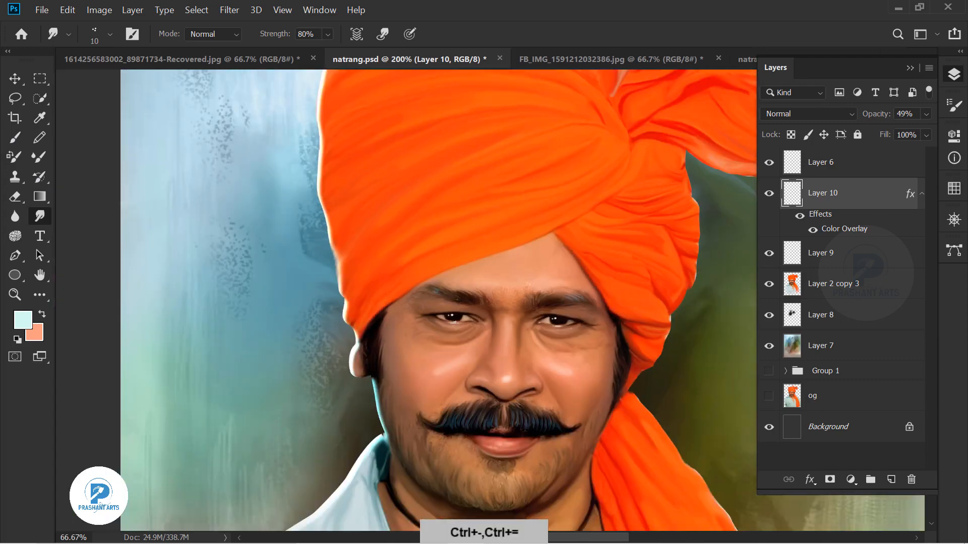
Undo the last highlight stroke on the eyebrow.
{"action": "key", "text": "ctrl+equal"}
{"action": "key", "text": "ctrl+z"}
{"action": "left_click_drag", "start_coordinate": [538, 380], "coordinate": [384, 5]}
{"action": "key", "text": "ctrl+minus"}
{"action": "key", "text": "ctrl+minus"}
{"action": "key", "text": "ctrl+minus"}
{"action": "key", "text": "ctrl+minus"}
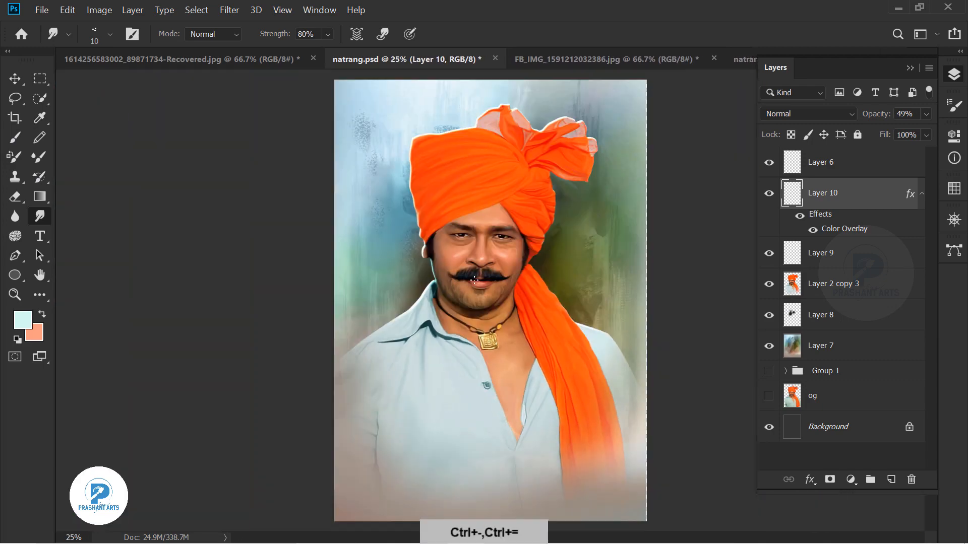
Merge Layer 10, Layer 9 and Layer 2 copy 3, and merge Layer 6 into the result.
{"action": "left_click", "coordinate": [23, 83]}
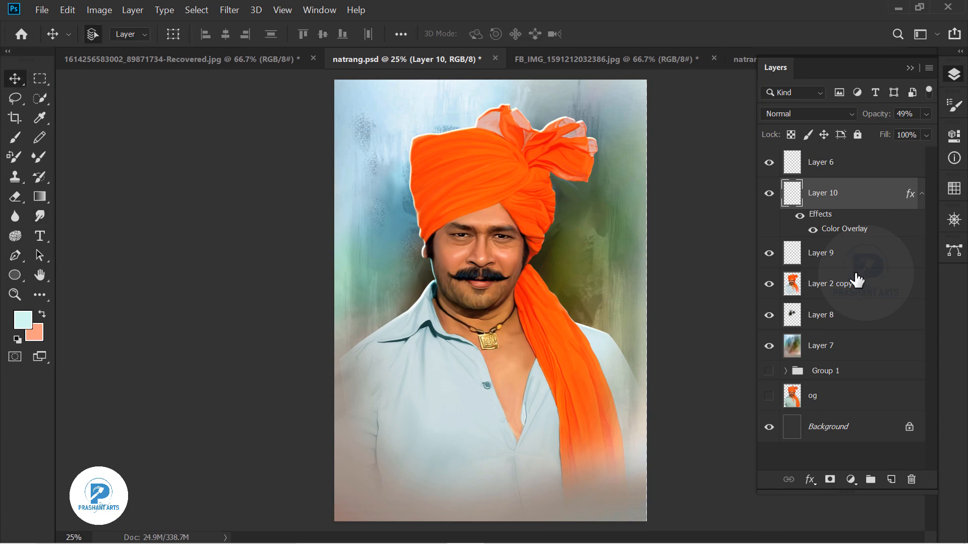
{"action": "left_click", "coordinate": [837, 290], "text": "shift"}
{"action": "key", "text": "ctrl+e"}
{"action": "left_click", "coordinate": [823, 164]}
{"action": "key", "text": "ctrl+e"}
Set up a brush in dark brown sampled from the portrait at 6% opacity and add a new layer above Layer 10.
{"action": "left_click", "coordinate": [39, 216]}
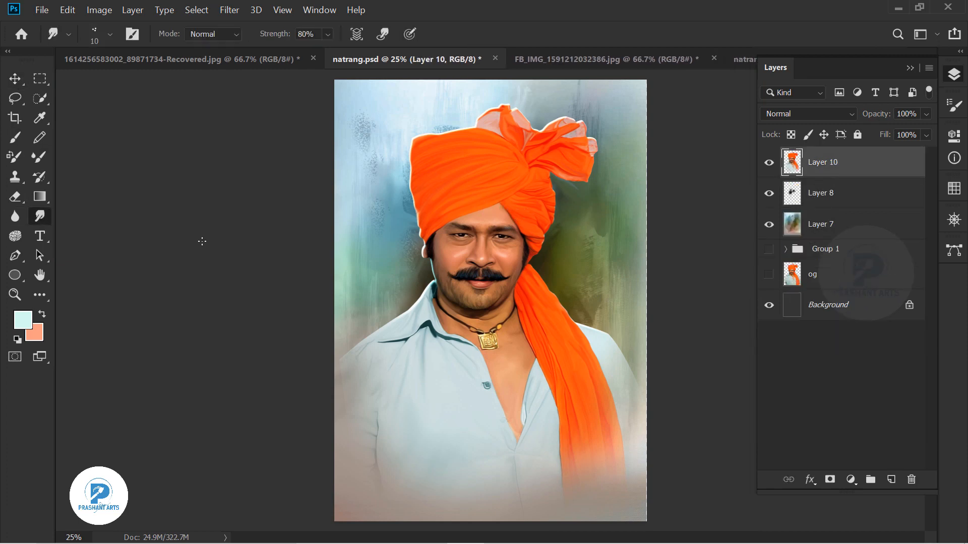
{"action": "key", "text": "b"}
{"action": "key", "text": "ctrl+equal"}
{"action": "key", "text": "ctrl+equal"}
{"action": "key", "text": "ctrl+equal"}
{"action": "key", "text": "ctrl+equal"}
{"action": "left_click", "coordinate": [429, 493], "text": "alt"}
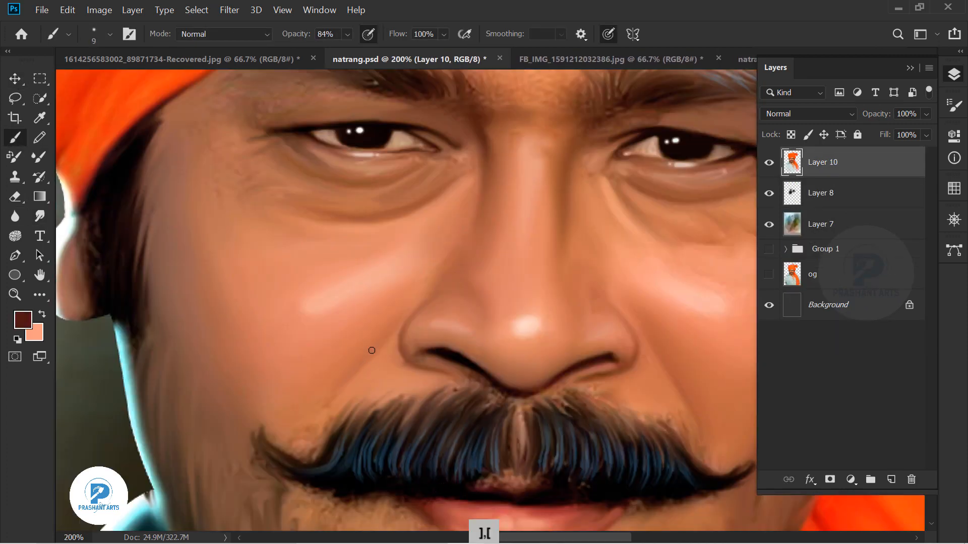
{"action": "key", "text": "ctrl+z"}
{"action": "left_click_drag", "start_coordinate": [295, 34], "coordinate": [256, 41]}
{"action": "left_click", "coordinate": [891, 479]}
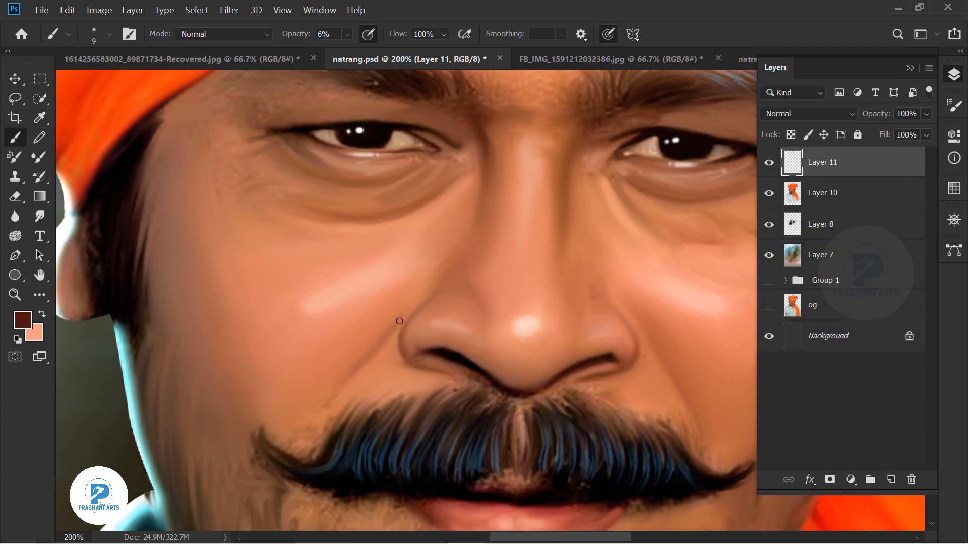
Try faint dark brown shading on the face on Layer 11 at 87% layer opacity and delete that layer.
{"action": "key", "text": "space"}
{"action": "left_click_drag", "start_coordinate": [468, 352], "coordinate": [326, 297]}
{"action": "key", "text": "space"}
{"action": "left_click_drag", "start_coordinate": [437, 193], "coordinate": [584, 354]}
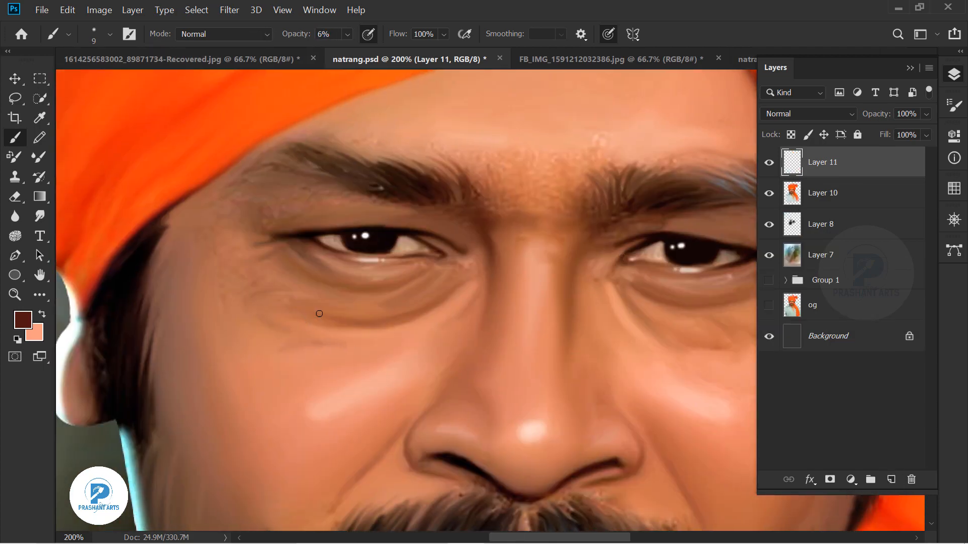
{"action": "key", "text": "ctrl+minus"}
{"action": "key", "text": "ctrl+minus"}
{"action": "key", "text": "ctrl+minus"}
{"action": "key", "text": "ctrl+minus"}
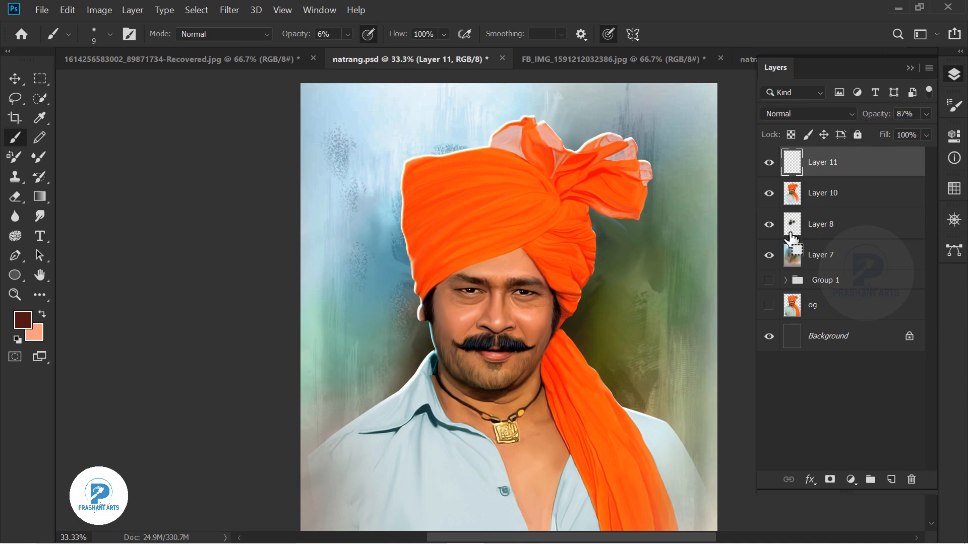
{"action": "left_click_drag", "start_coordinate": [790, 237], "coordinate": [911, 479]}
Add a new layer above Layer 10 and set the brush to white at 28% opacity.
{"action": "left_click", "coordinate": [891, 479]}
{"action": "key", "text": "ctrl+plus"}
{"action": "key", "text": "ctrl+plus"}
{"action": "key", "text": "ctrl+plus"}
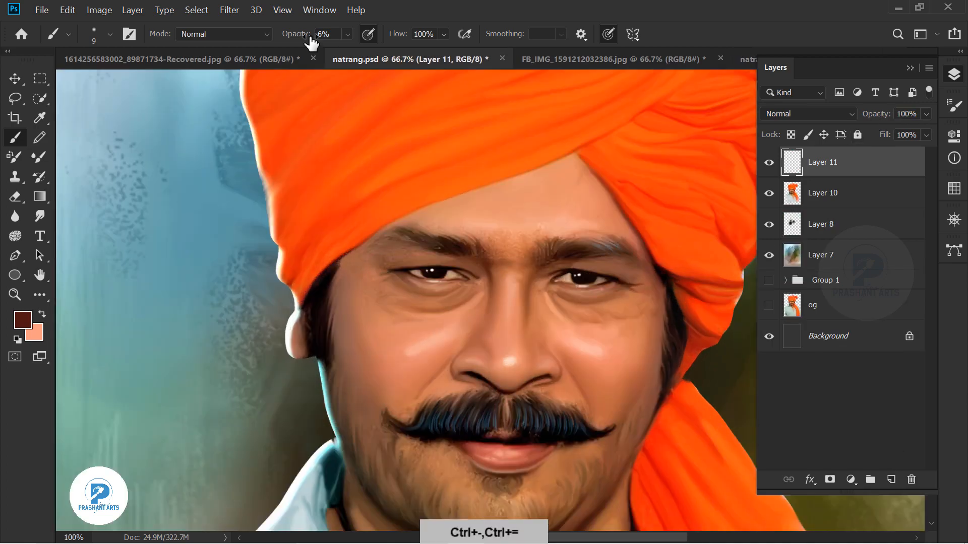
{"action": "left_click_drag", "start_coordinate": [308, 37], "coordinate": [319, 37]}
{"action": "left_click", "coordinate": [23, 320]}
{"action": "left_click", "coordinate": [85, 282]}
{"action": "left_click", "coordinate": [428, 275]}
Paint soft white highlights along the turban's left folds on Layer 11 with a 25 px brush at 10% opacity.
{"action": "key", "text": "space"}
{"action": "left_click_drag", "start_coordinate": [487, 253], "coordinate": [483, 490]}
{"action": "key", "text": "bracketright"}
{"action": "key", "text": "bracketright"}
{"action": "key", "text": "bracketright"}
{"action": "key", "text": "bracketright"}
{"action": "key", "text": "bracketright"}
{"action": "key", "text": "bracketright"}
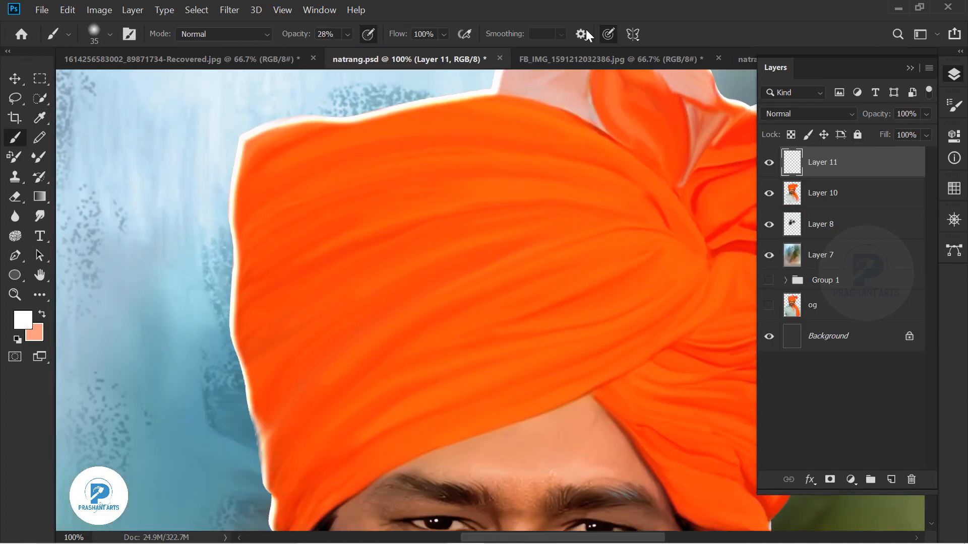
{"action": "key", "text": "1"}
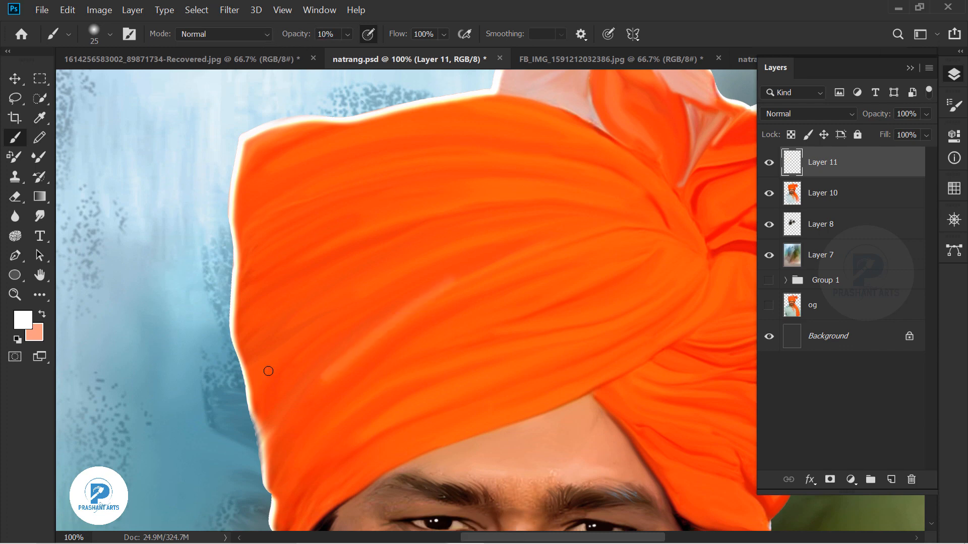
{"action": "left_click_drag", "start_coordinate": [293, 478], "coordinate": [386, 385]}
Continue the soft white highlights across the turban's middle and right folds, undoing the last stroke.
{"action": "key", "text": "space"}
{"action": "mouse_move", "coordinate": [673, 298]}
{"action": "left_mouse_down"}
{"action": "mouse_move", "coordinate": [502, 248]}
{"action": "mouse_move", "coordinate": [403, 285]}
{"action": "left_mouse_up"}
{"action": "left_click_drag", "start_coordinate": [483, 190], "coordinate": [388, 233]}
{"action": "left_click_drag", "start_coordinate": [438, 175], "coordinate": [352, 202]}
{"action": "left_click_drag", "start_coordinate": [567, 227], "coordinate": [541, 151]}
{"action": "key", "text": "ctrl+z"}
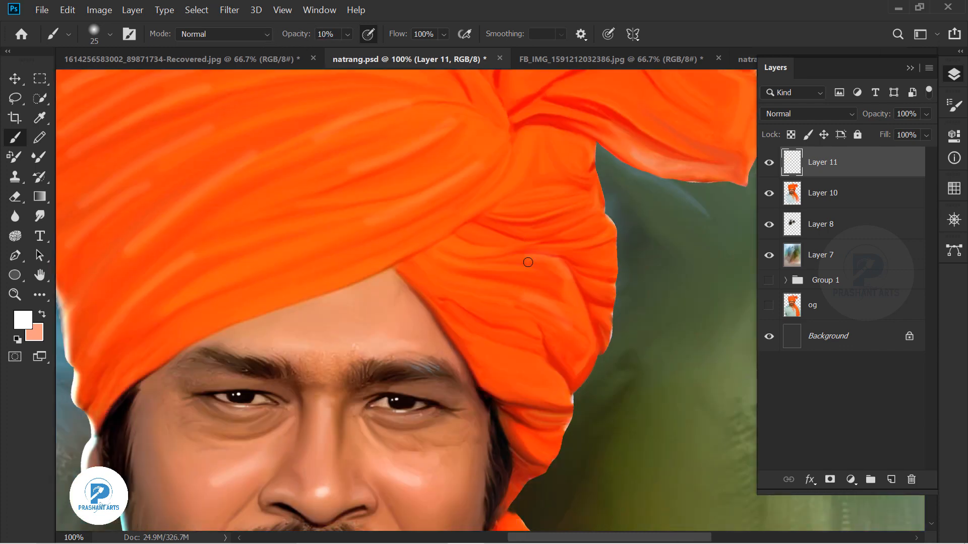
Soften the turban highlights on Layer 11 with a 250 px Eraser.
{"action": "key", "text": "ctrl+minus"}
{"action": "key", "text": "e"}
{"action": "key", "text": "bracketright"}
{"action": "key", "text": "bracketleft"}
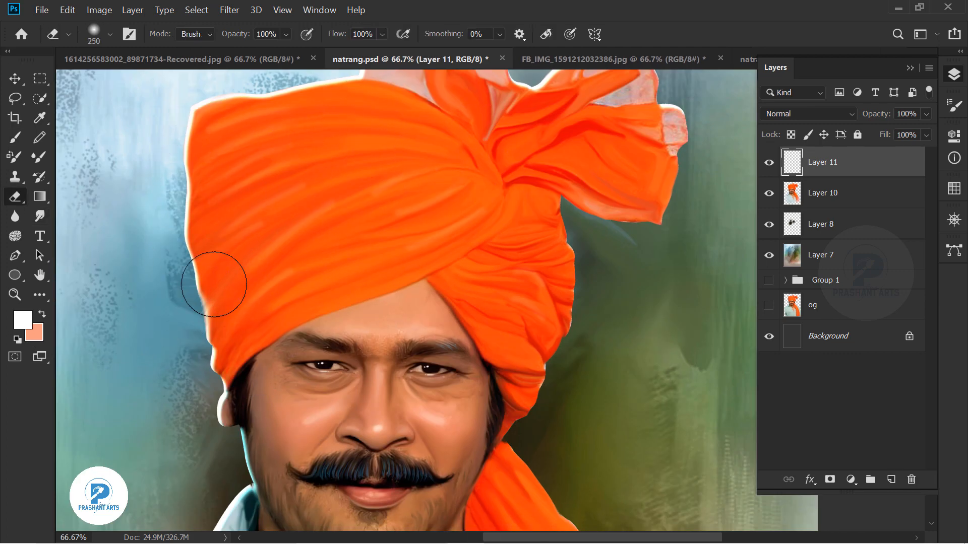
Reduce the saturation of the Layer 7 backdrop to -29 with Hue/Saturation.
{"action": "key", "text": "ctrl+minus"}
{"action": "key", "text": "ctrl+minus"}
{"action": "key", "text": "ctrl+minus"}
{"action": "left_click", "coordinate": [831, 258]}
{"action": "key", "text": "ctrl+u"}
{"action": "left_click_drag", "start_coordinate": [742, 386], "coordinate": [721, 385]}
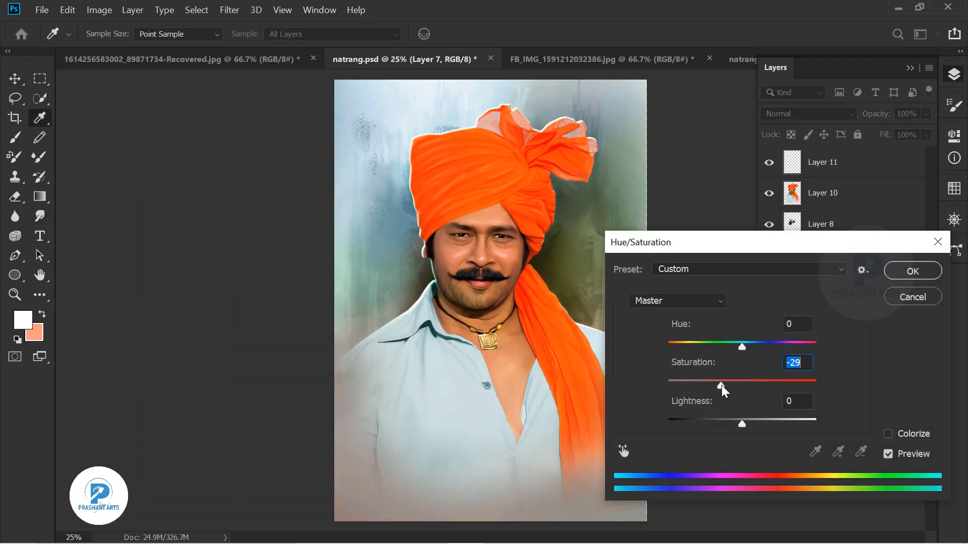
{"action": "mouse_move", "coordinate": [742, 425]}
{"action": "left_mouse_down"}
{"action": "mouse_move", "coordinate": [724, 425]}
{"action": "mouse_move", "coordinate": [742, 425]}
{"action": "left_mouse_up"}
{"action": "key", "text": "Return"}
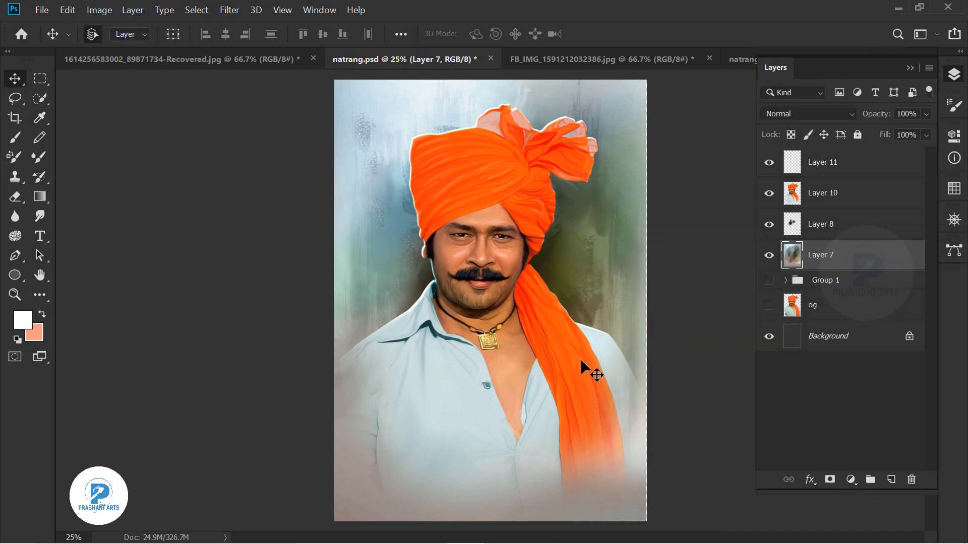
Save natrang.psd and check the portrait closer up and as a whole.
{"action": "key", "text": "ctrl+s"}
{"action": "key", "text": "ctrl+plus"}
{"action": "key", "text": "ctrl+plus"}
{"action": "key", "text": "ctrl+minus"}
{"action": "key", "text": "ctrl+minus"}
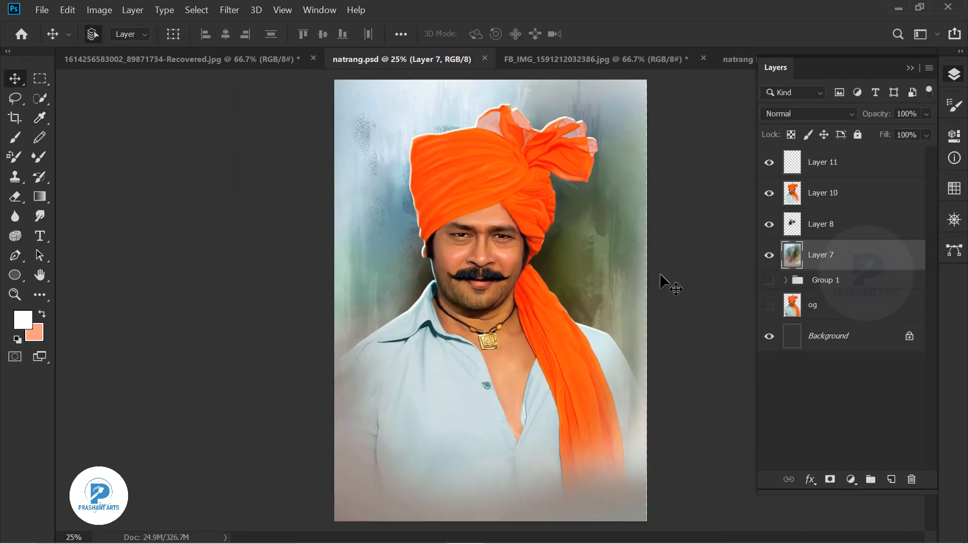
Load the skin area from Group 1 as a selection with Layer 10 active.
{"action": "left_click", "coordinate": [827, 193]}
{"action": "left_click", "coordinate": [785, 280]}
{"action": "left_click", "coordinate": [802, 307], "text": "ctrl"}
{"action": "left_click", "coordinate": [785, 280]}
Apply a Match Color adjustment to Layer 10 and deselect the skin area.
{"action": "left_click", "coordinate": [100, 10]}
{"action": "mouse_move", "coordinate": [115, 45]}
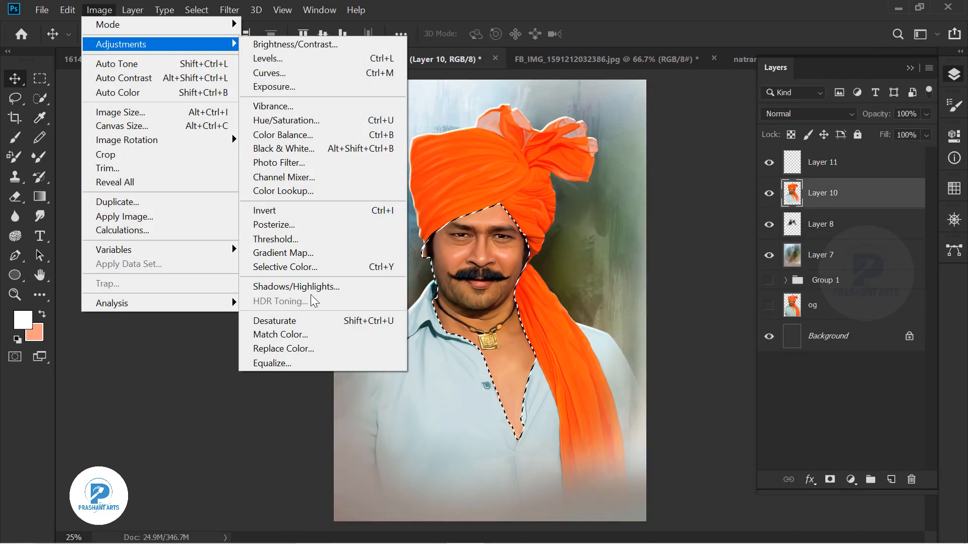
{"action": "left_click", "coordinate": [280, 335]}
{"action": "left_click", "coordinate": [408, 129]}
{"action": "key", "text": "ctrl+d"}
{"action": "key", "text": "v"}
{"action": "key", "text": "ctrl+plus"}
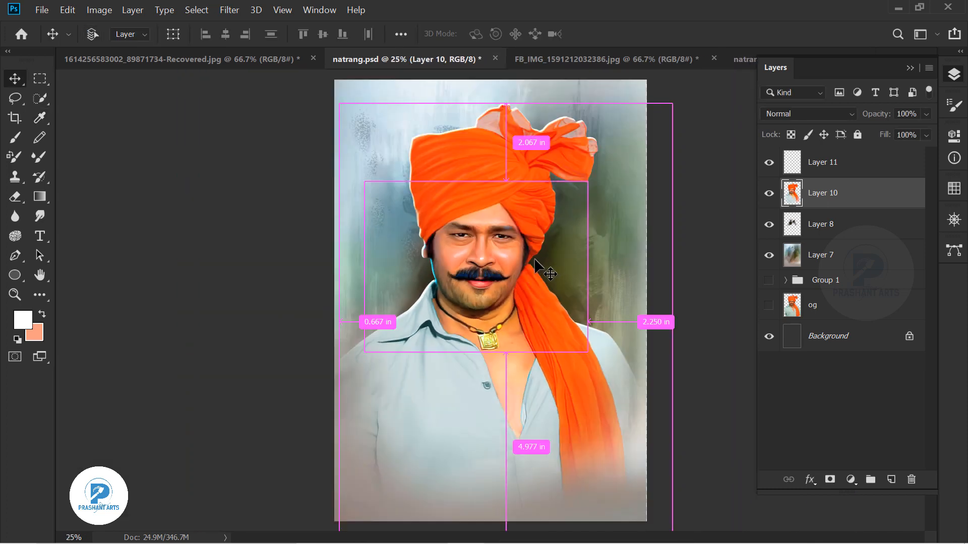
Save the document, merge Layer 11 into Layer 10 and merge Layer 8 into Layer 7.
{"action": "key", "text": "ctrl+s"}
{"action": "left_click", "coordinate": [825, 164]}
{"action": "key", "text": "ctrl+e"}
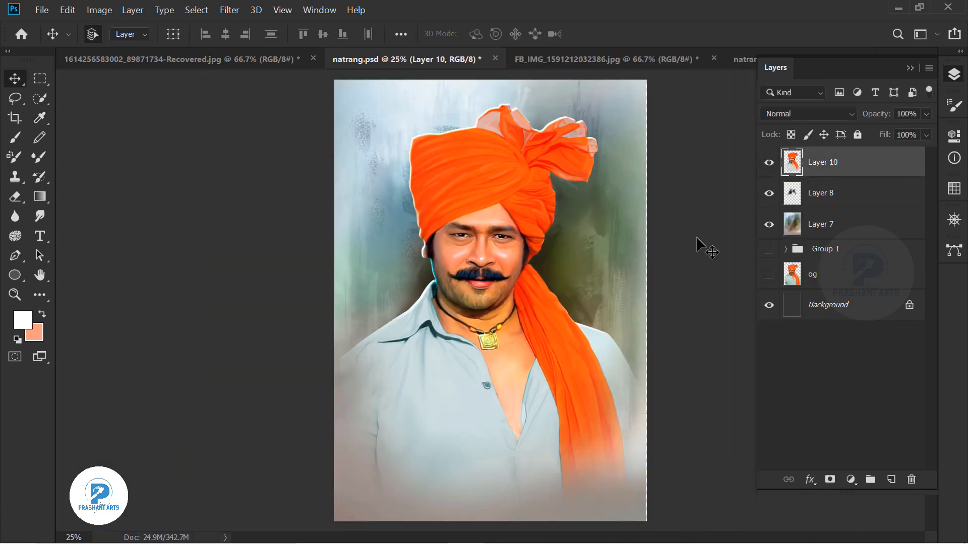
{"action": "left_click", "coordinate": [232, 108]}
{"action": "left_click", "coordinate": [814, 193]}
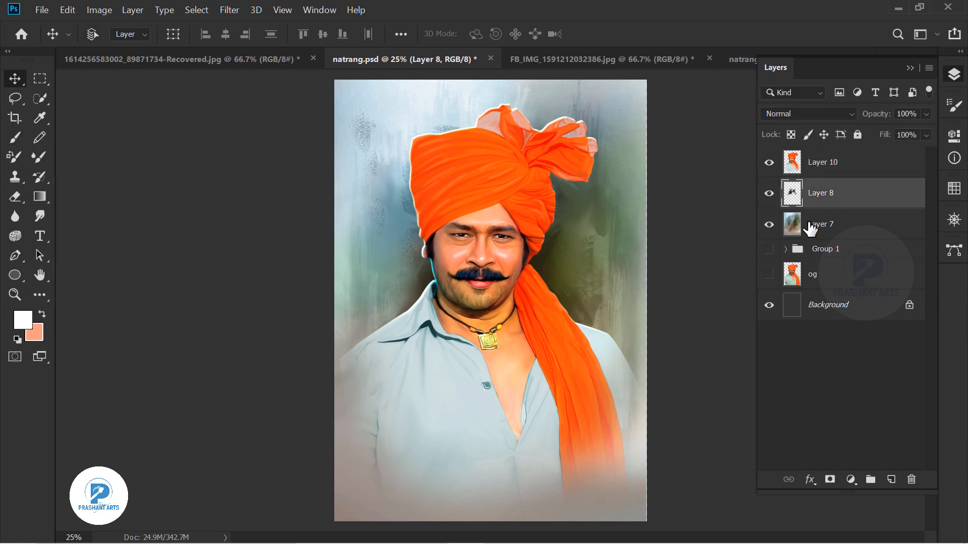
{"action": "key", "text": "ctrl+e"}
Delete the Background layer and save the document.
{"action": "left_click", "coordinate": [801, 162]}
{"action": "left_click_drag", "start_coordinate": [819, 275], "coordinate": [912, 480]}
{"action": "key", "text": "ctrl+s"}
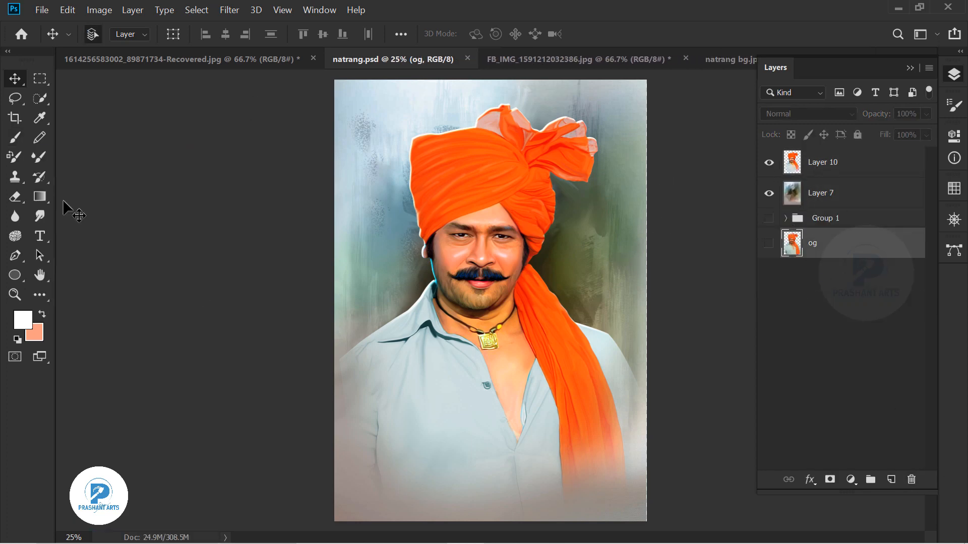
Smudge the edge of the left shoulder on Layer 10 into the backdrop with a soft 300 px brush at 80% strength.
{"action": "left_click", "coordinate": [40, 217]}
{"action": "left_click", "coordinate": [110, 34]}
{"action": "left_click", "coordinate": [104, 147]}
{"action": "left_click", "coordinate": [348, 366]}
{"action": "left_click", "coordinate": [521, 228]}
{"action": "left_click", "coordinate": [826, 163]}
{"action": "left_click_drag", "start_coordinate": [350, 363], "coordinate": [335, 373]}
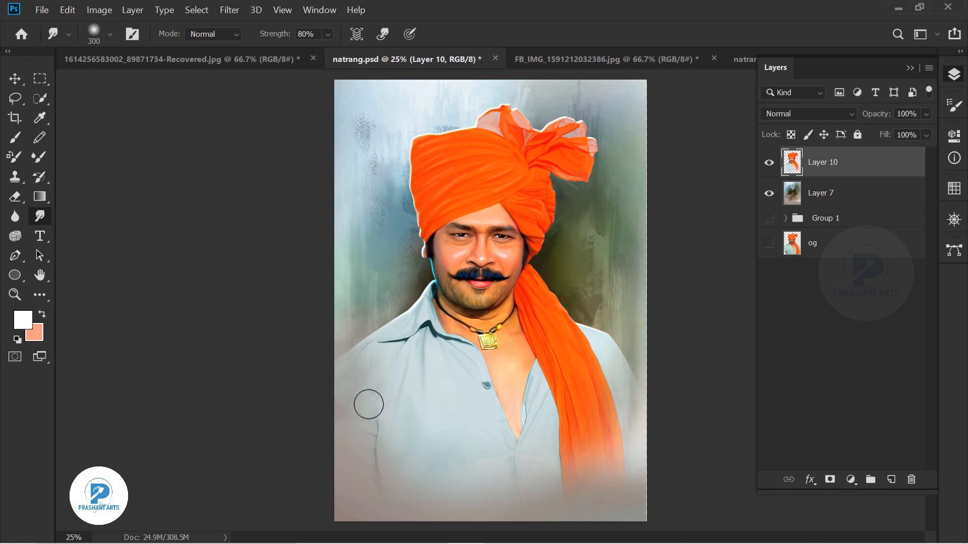
Switch the Smudge tool to an irregular 300 px brush at 72% strength and try it on the shirt, undoing the last stroke.
{"action": "left_click", "coordinate": [110, 34]}
{"action": "left_click", "coordinate": [96, 151]}
{"action": "left_click", "coordinate": [451, 391]}
{"action": "key", "text": "ctrl+plus"}
{"action": "key", "text": "ctrl+plus"}
{"action": "left_click_drag", "start_coordinate": [276, 34], "coordinate": [271, 34]}
{"action": "key", "text": "space"}
{"action": "left_click_drag", "start_coordinate": [378, 311], "coordinate": [405, 123]}
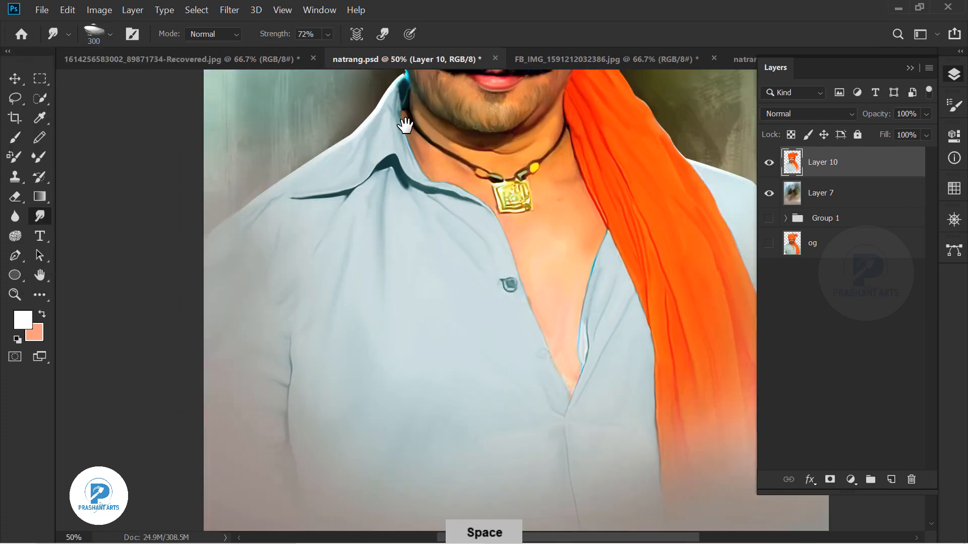
{"action": "left_click_drag", "start_coordinate": [353, 433], "coordinate": [383, 244]}
{"action": "key", "text": "ctrl+minus"}
{"action": "key", "text": "ctrl+minus"}
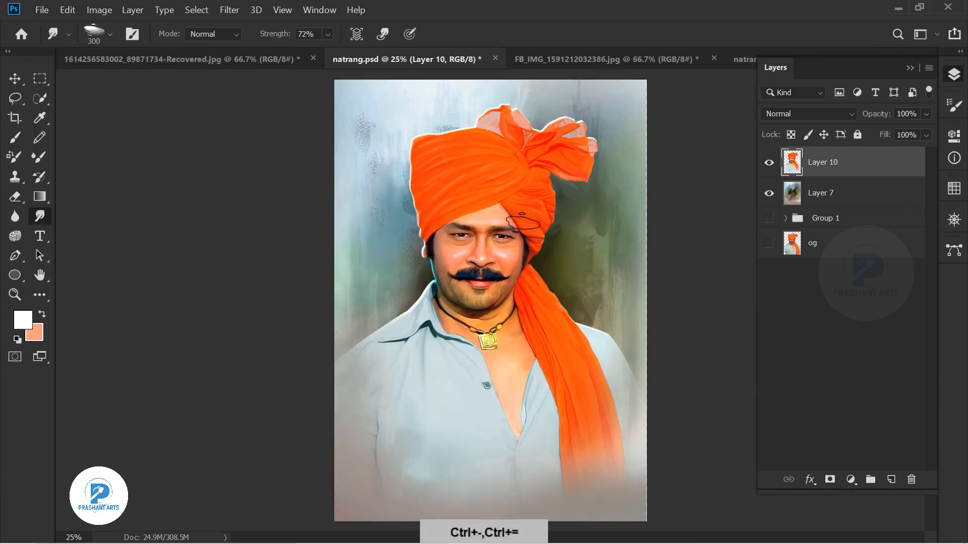
{"action": "key", "text": "ctrl+z"}
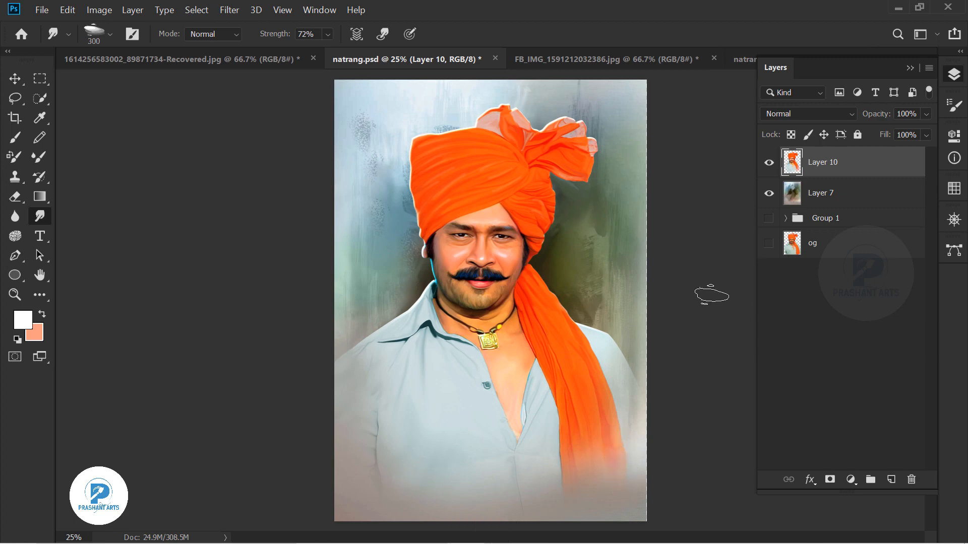
Extend the scarf's lower end on Layer 10 with smudge strokes in sampled orange tones, undoing the stray stroke.
{"action": "key", "text": "b"}
{"action": "left_click", "coordinate": [599, 408], "text": "alt"}
{"action": "key", "text": "r"}
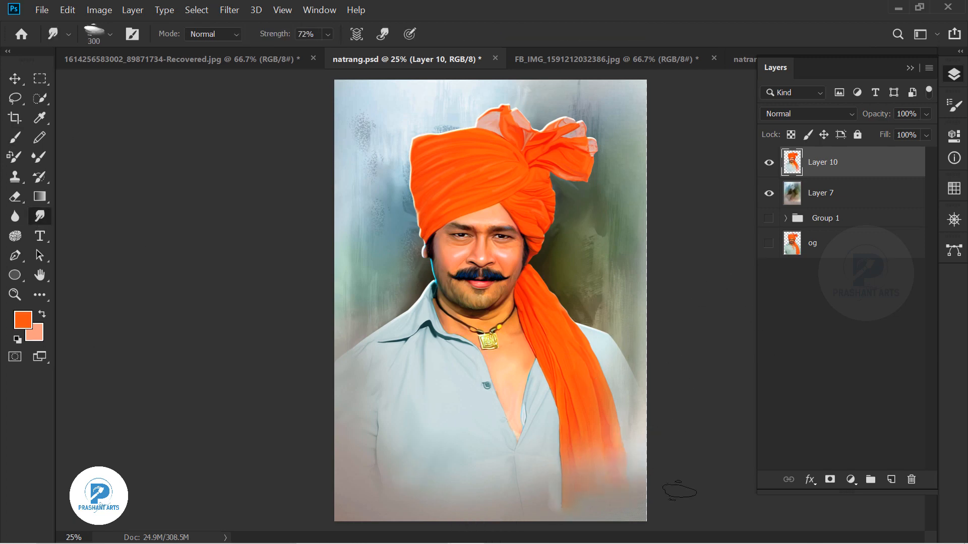
{"action": "left_click_drag", "start_coordinate": [607, 504], "coordinate": [609, 494]}
{"action": "key", "text": "ctrl+z"}
{"action": "key", "text": "n"}
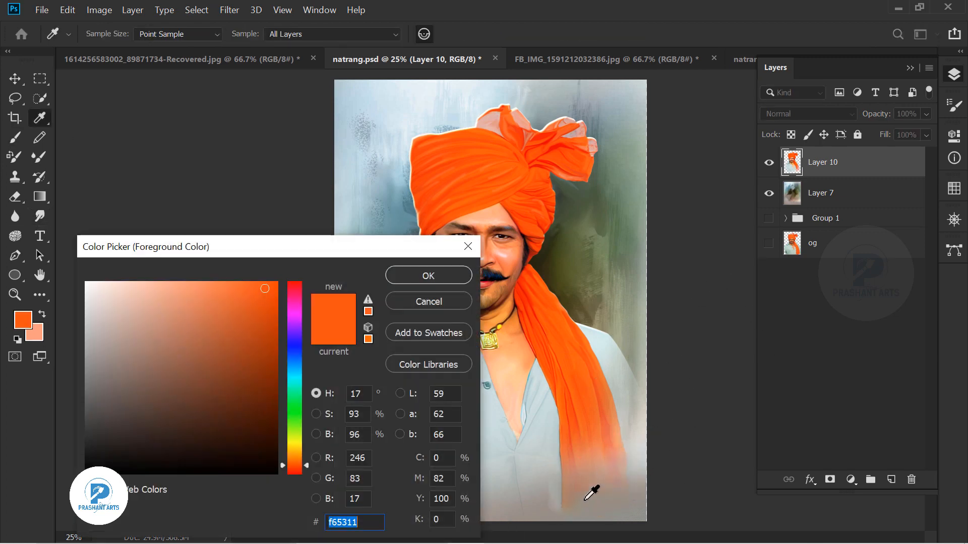
{"action": "left_click", "coordinate": [585, 500]}
{"action": "key", "text": "Return"}
Paint ragged smudge strokes along the shirt's lower edge in sampled blue-grey and undo the trial strokes at the shoulders.
{"action": "key", "text": "n"}
{"action": "left_click", "coordinate": [434, 448]}
{"action": "key", "text": "Return"}
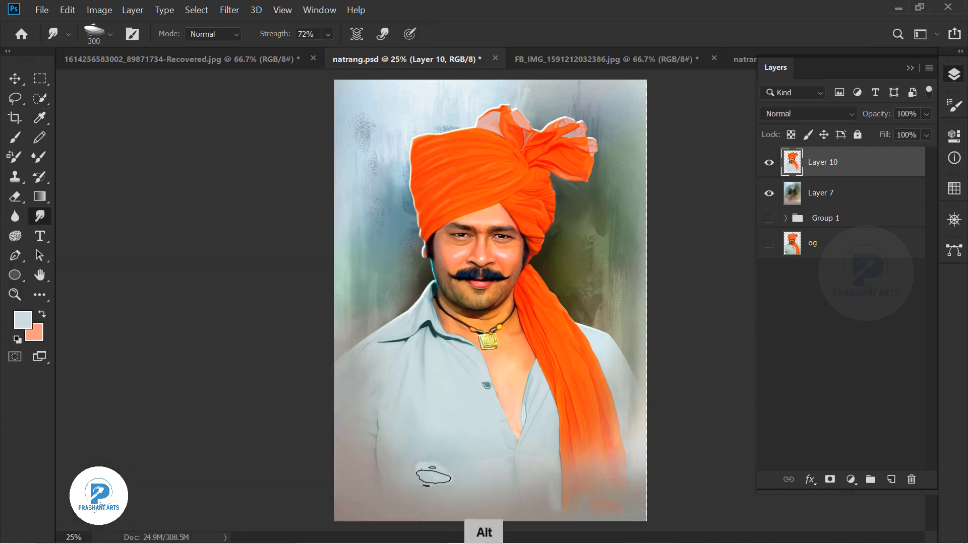
{"action": "left_click", "coordinate": [434, 476], "text": "alt"}
{"action": "key", "text": "ctrl+z"}
{"action": "key", "text": "n"}
{"action": "key", "text": "Return"}
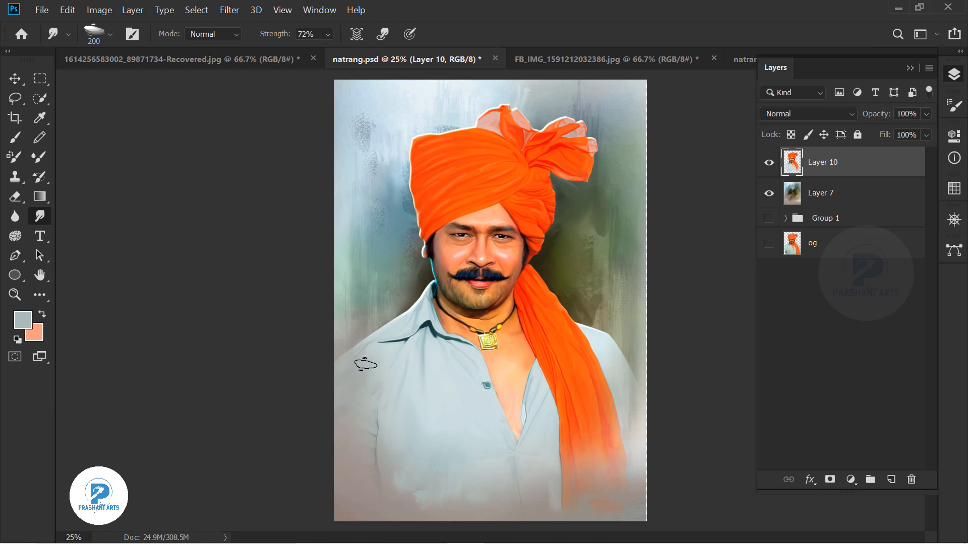
{"action": "key", "text": "ctrl+z"}
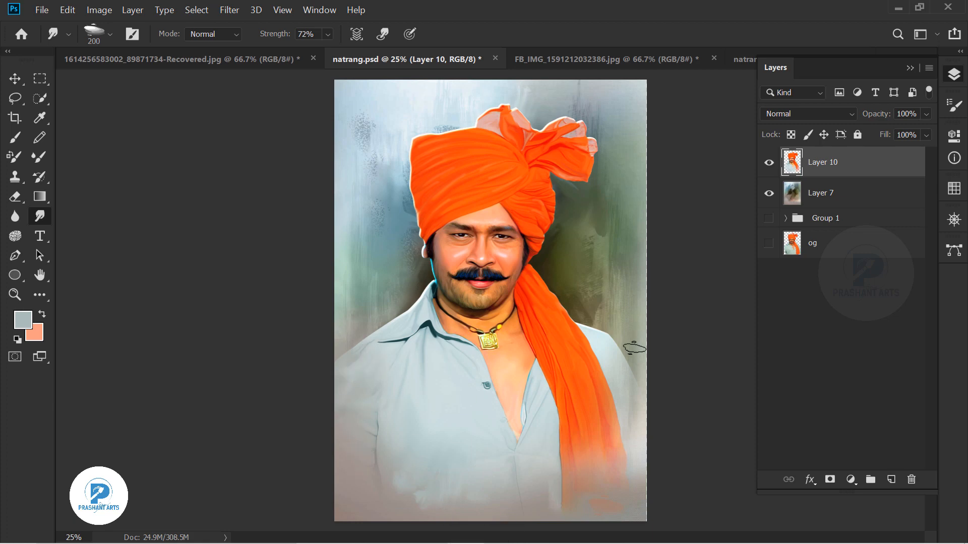
{"action": "key", "text": "ctrl+z"}
Smudge the speckled backdrop texture beside the turban on Layer 7 with the 200 px brush.
{"action": "key", "text": "ctrl+plus"}
{"action": "left_click_drag", "start_coordinate": [516, 130], "coordinate": [500, 283]}
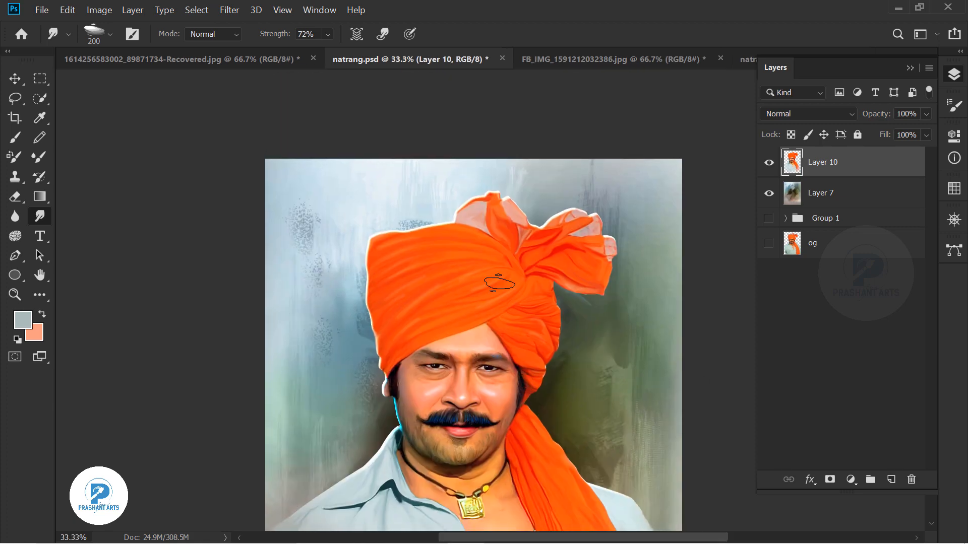
{"action": "left_click", "coordinate": [834, 197]}
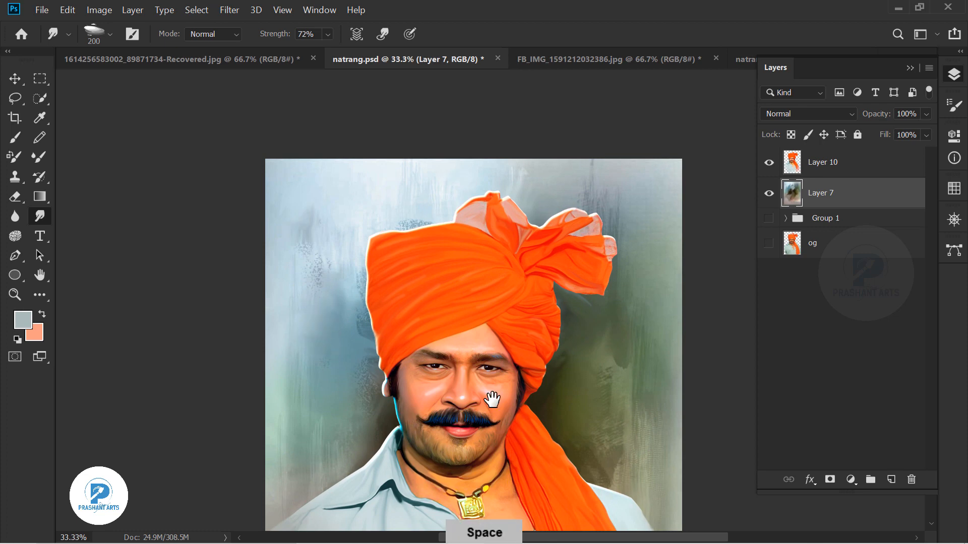
{"action": "left_click_drag", "start_coordinate": [488, 400], "coordinate": [406, 371]}
{"action": "key", "text": "ctrl+minus"}
Duplicate Layer 10 and move the original below Layer 7.
{"action": "left_click", "coordinate": [817, 162]}
{"action": "key", "text": "ctrl+j"}
{"action": "left_click_drag", "start_coordinate": [822, 193], "coordinate": [816, 238]}
Sharpen Layer 10 copy with Unsharp Mask at 60% amount, 3.5 pixels radius and threshold 0.
{"action": "left_click", "coordinate": [229, 10]}
{"action": "left_click", "coordinate": [453, 326]}
{"action": "key", "text": "ctrl+plus"}
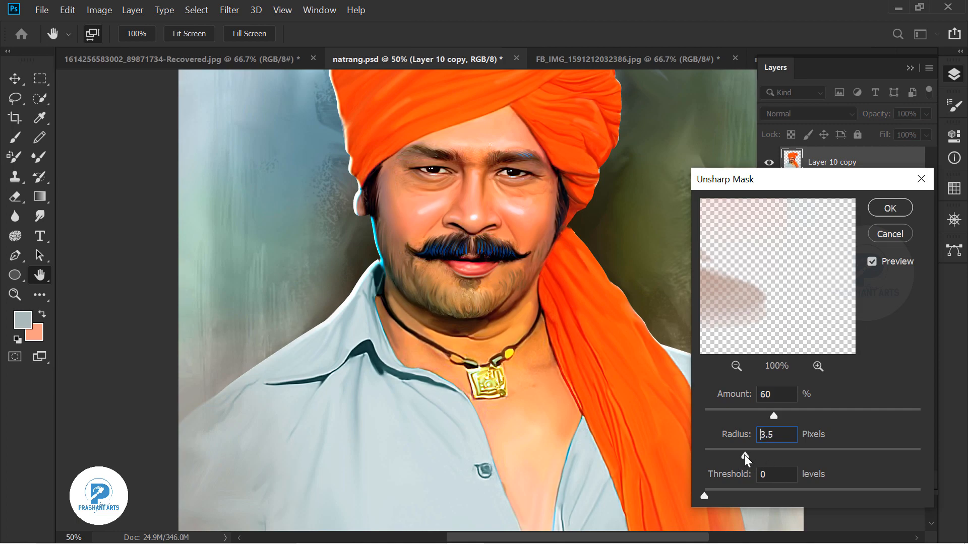
{"action": "key", "text": "Return"}
Choose a Smudge brush for refining the chin beard on Layer 10 copy.
{"action": "key", "text": "r"}
{"action": "key", "text": "ctrl+plus"}
{"action": "key", "text": "ctrl+plus"}
{"action": "key", "text": "ctrl+plus"}
{"action": "key", "text": "ctrl+plus"}
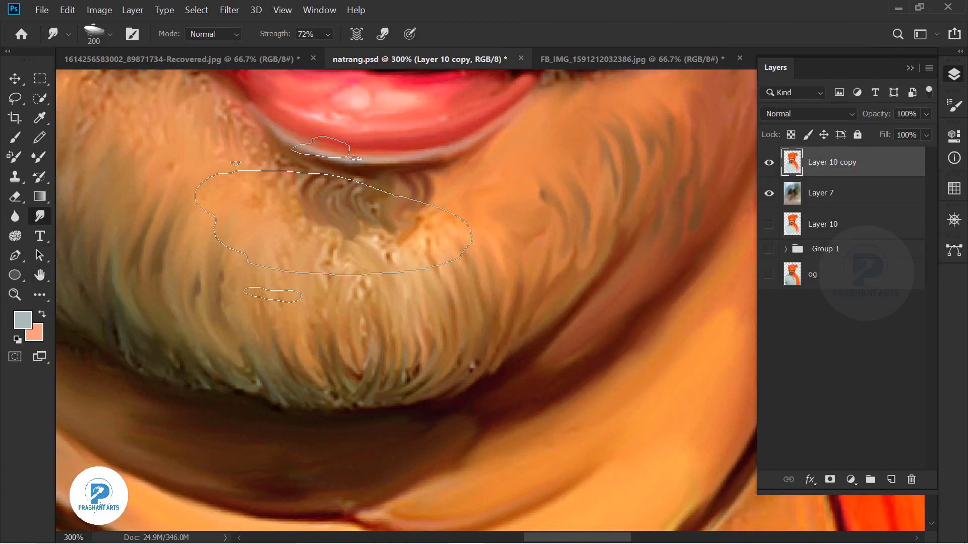
{"action": "left_click", "coordinate": [103, 36]}
{"action": "left_click", "coordinate": [498, 17]}
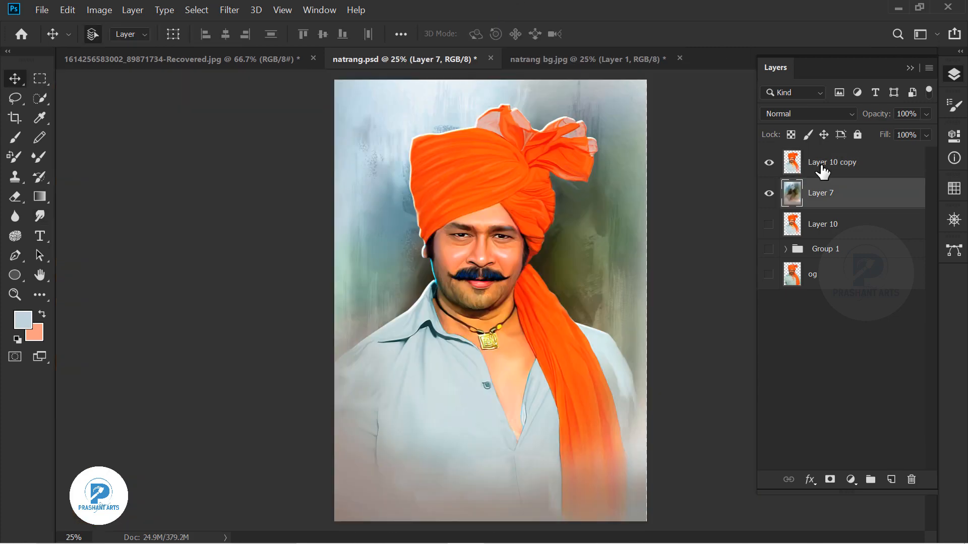
Smudge the right sleeve's edge on Layer 10 copy with a 400 px brush at 49% strength.
{"action": "left_click", "coordinate": [827, 166]}
{"action": "key", "text": "r"}
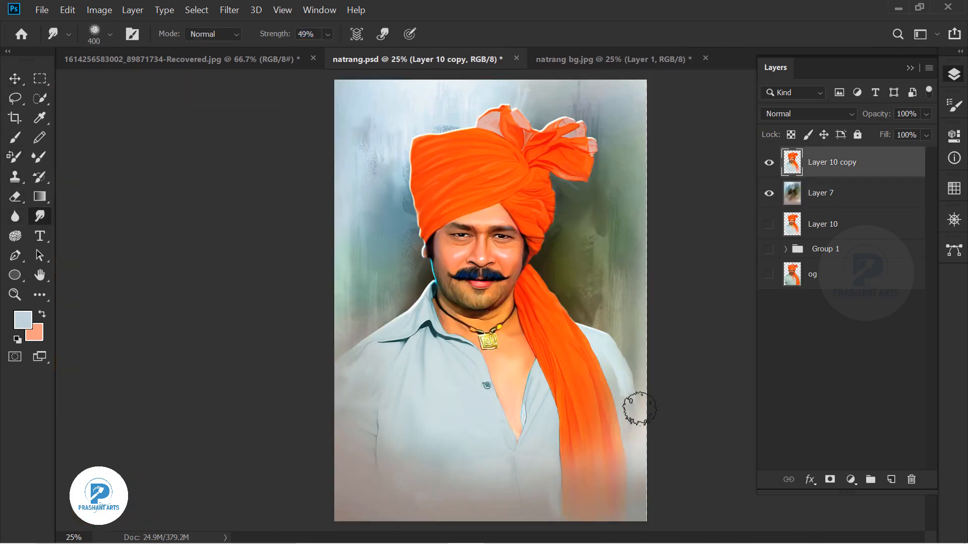
Copy the purple backdrop layer from natrang bg.jpg into natrang.psd above Layer 7 and undo the last reposition.
{"action": "key", "text": "alt+bracketleft"}
{"action": "left_click", "coordinate": [14, 80]}
{"action": "left_click", "coordinate": [562, 60]}
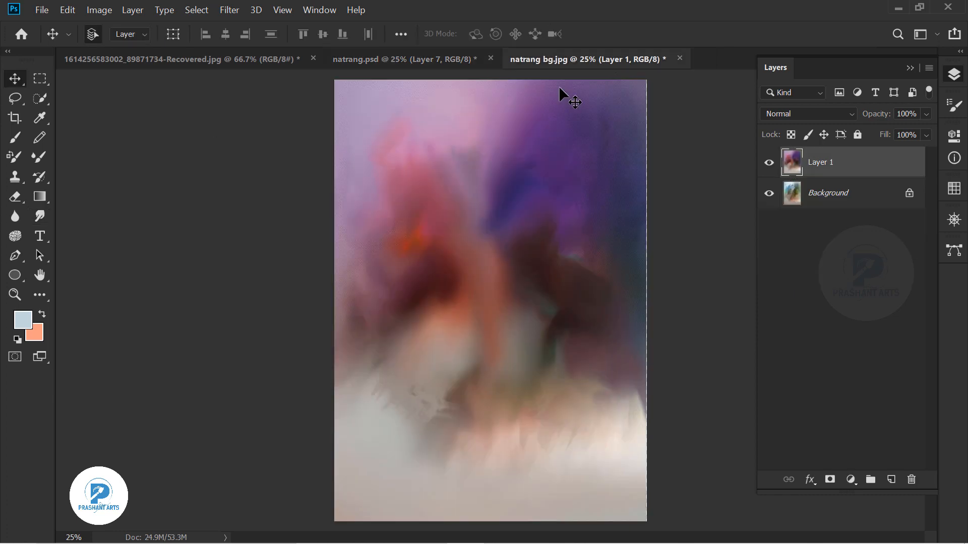
{"action": "left_click_drag", "start_coordinate": [468, 221], "coordinate": [443, 113]}
{"action": "left_click_drag", "start_coordinate": [480, 208], "coordinate": [518, 257]}
{"action": "key", "text": "ctrl+z"}
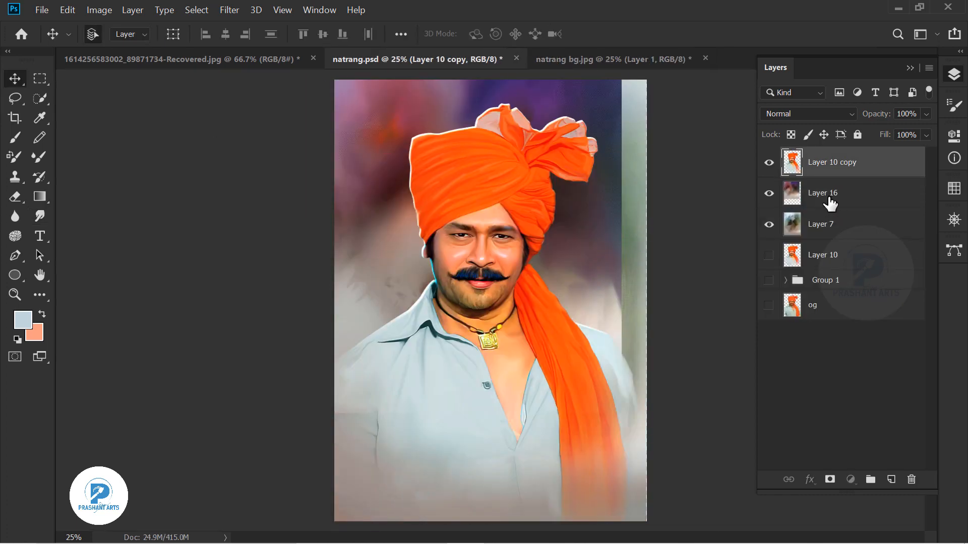
Position and widen the purple backdrop on Layer 16 to cover the whole canvas, and save natrang.psd.
{"action": "left_click", "coordinate": [828, 198]}
{"action": "left_click_drag", "start_coordinate": [580, 220], "coordinate": [601, 329]}
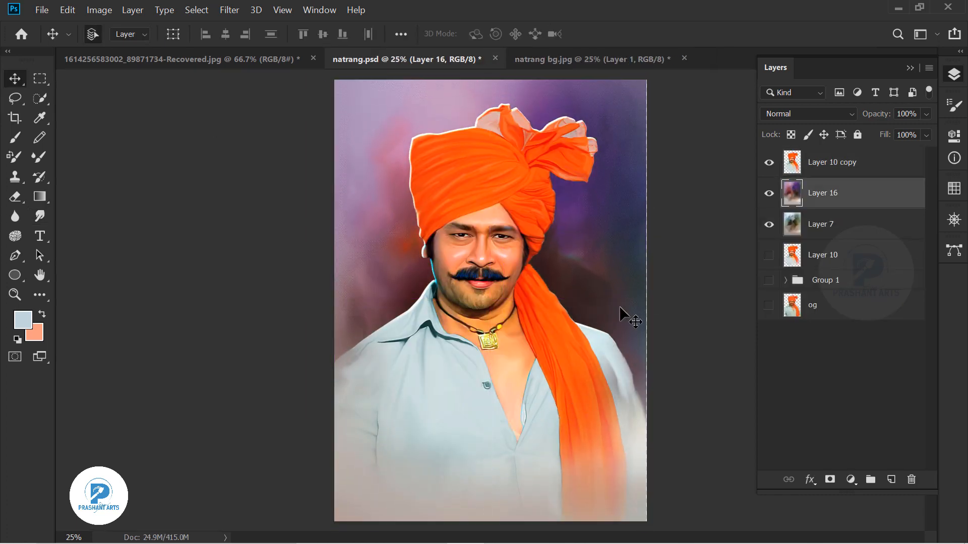
{"action": "key", "text": "ctrl+t"}
{"action": "left_click_drag", "start_coordinate": [647, 301], "coordinate": [658, 301]}
{"action": "left_click", "coordinate": [672, 34]}
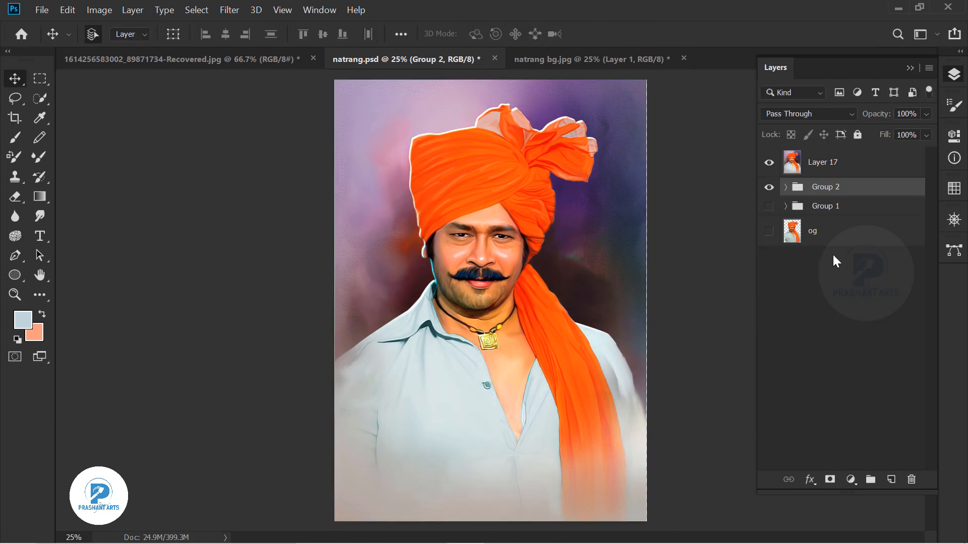
{"action": "key", "text": "ctrl+s"}
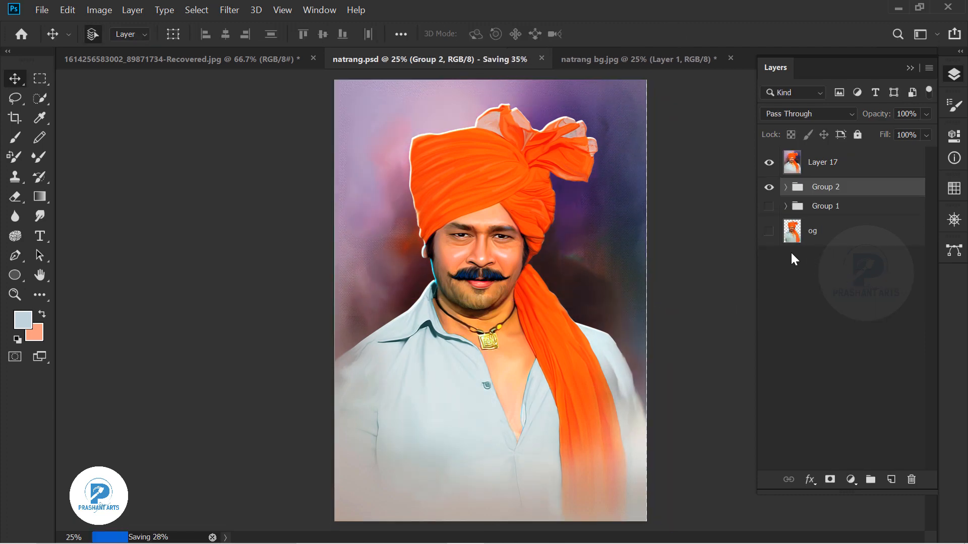
Set up a 100 px round Smudge brush with 63% hardness and spacing turned off for Layer 17.
{"action": "left_click", "coordinate": [834, 170]}
{"action": "left_click", "coordinate": [39, 216]}
{"action": "left_click", "coordinate": [111, 35]}
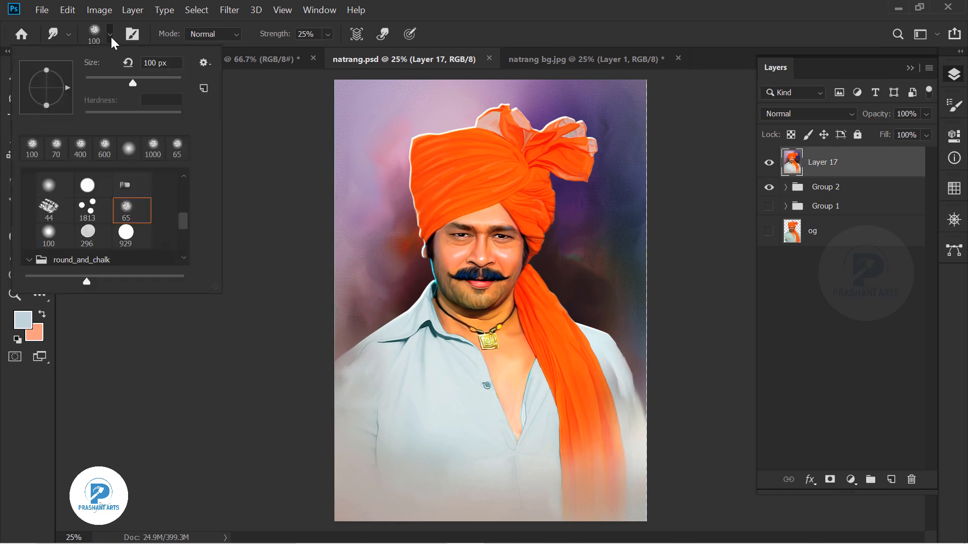
{"action": "left_click", "coordinate": [201, 353]}
{"action": "left_click", "coordinate": [954, 101]}
{"action": "left_click_drag", "start_coordinate": [851, 337], "coordinate": [863, 337]}
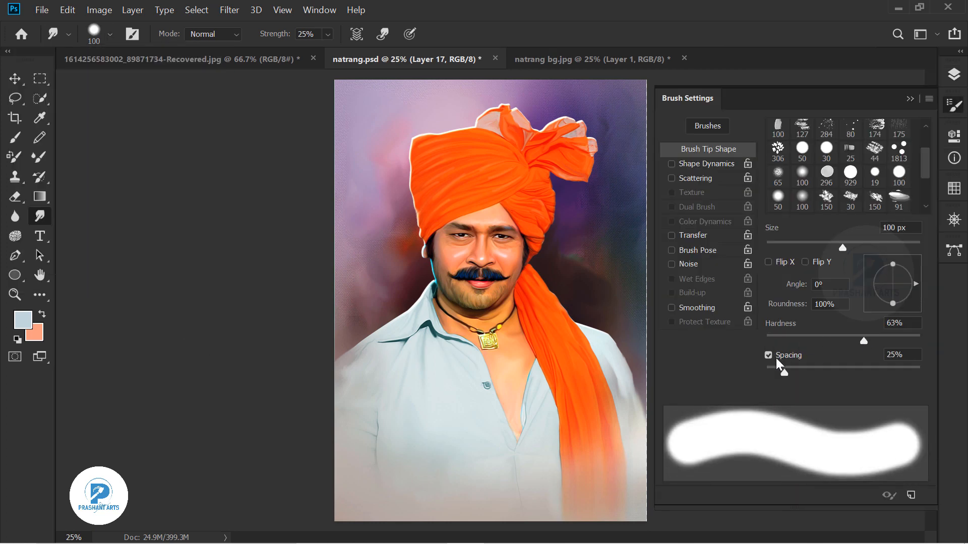
{"action": "left_click", "coordinate": [777, 358]}
{"action": "left_click", "coordinate": [909, 100]}
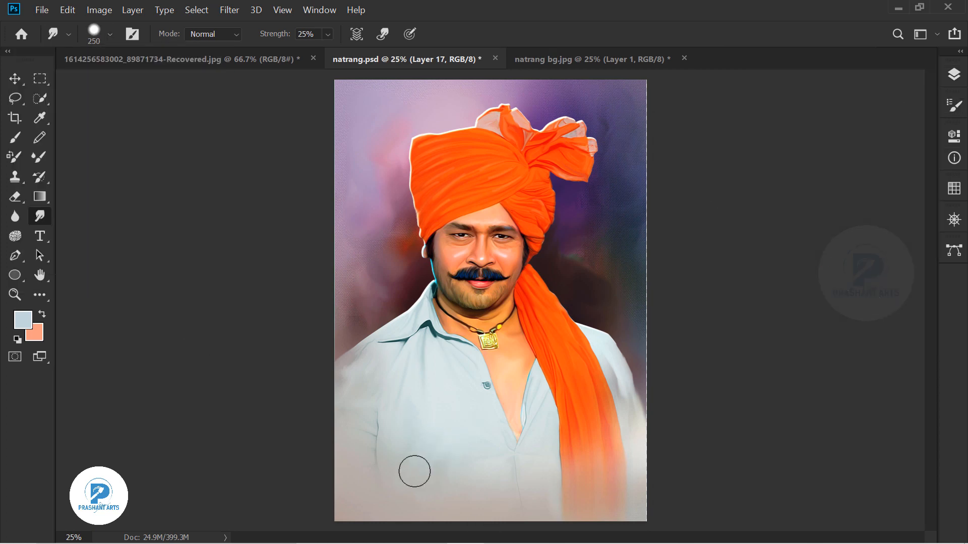
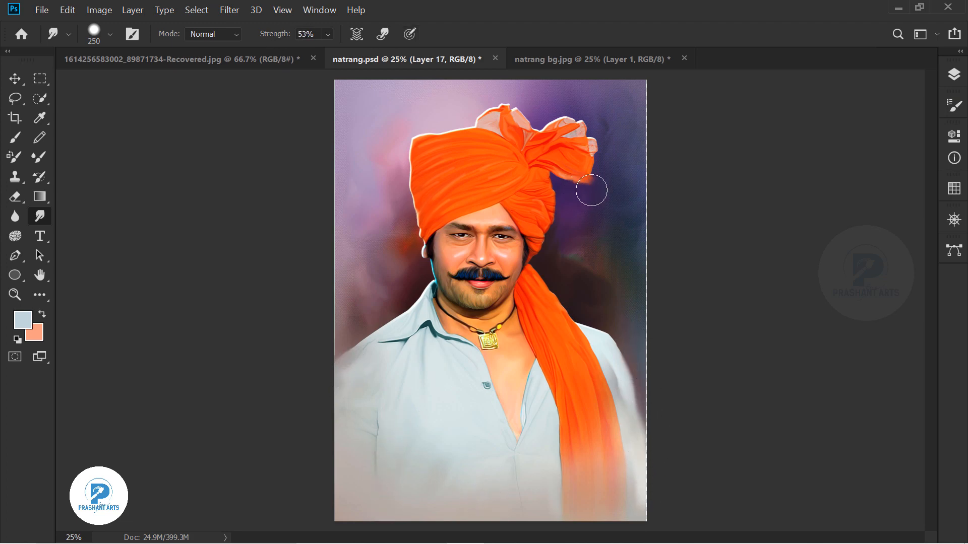
Reduce the Smudge brush to 175 px and undo the smudge on the lower tip of the turban's fan.
{"action": "key", "text": "ctrl+plus"}
{"action": "key", "text": "ctrl+plus"}
{"action": "key", "text": "ctrl+plus"}
{"action": "key", "text": "space"}
{"action": "left_click_drag", "start_coordinate": [635, 193], "coordinate": [546, 478]}
{"action": "key", "text": "bracketleft"}
{"action": "key", "text": "bracketleft"}
{"action": "key", "text": "bracketleft"}
{"action": "key", "text": "ctrl+z"}
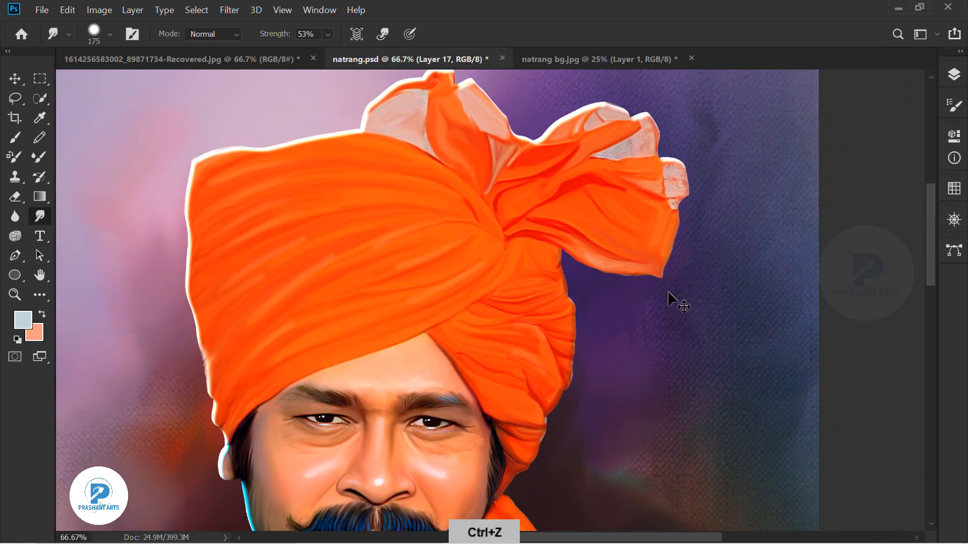
Try to soften the lower tip of the turban's fan with the Smudge tool at 19% strength.
{"action": "left_click_drag", "start_coordinate": [271, 33], "coordinate": [266, 34]}
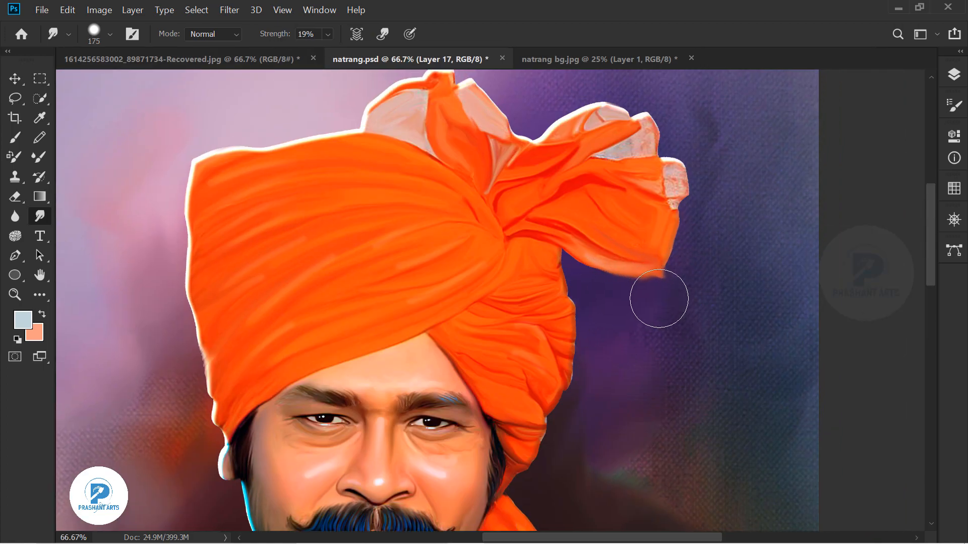
{"action": "key", "text": "ctrl+minus"}
{"action": "key", "text": "ctrl+minus"}
{"action": "key", "text": "ctrl+z"}
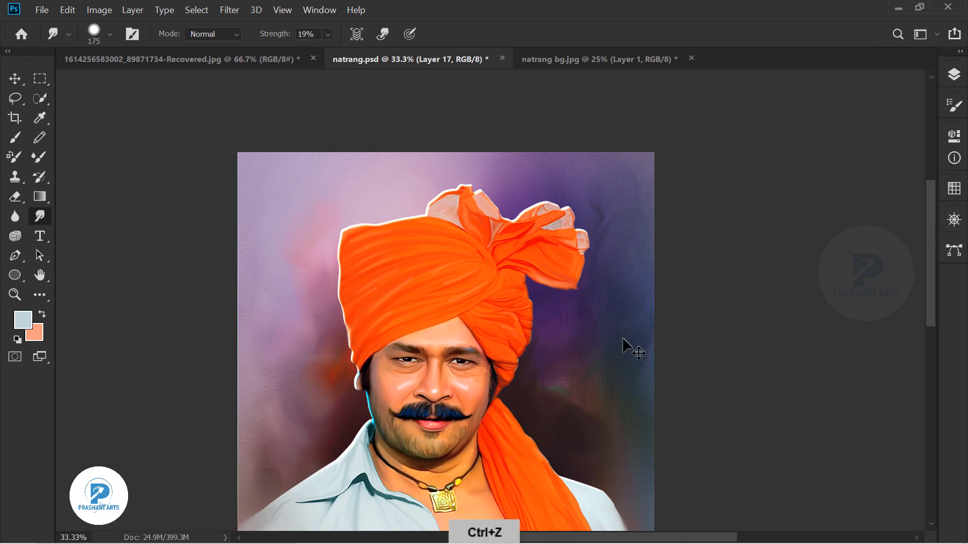
{"action": "key", "text": "ctrl+minus"}
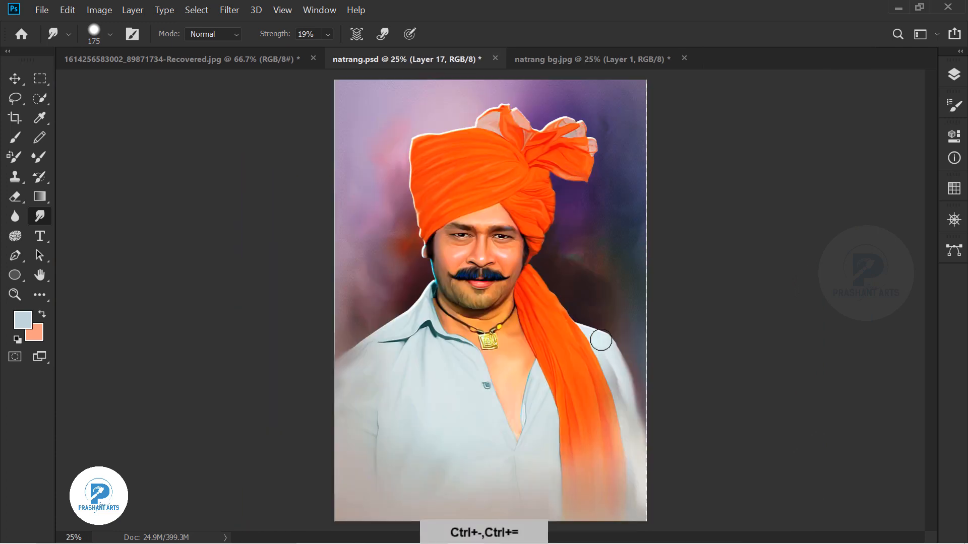
Add a new layer above Layer 17 for brush tinting and set its blend mode to Color.
{"action": "key", "text": "ctrl+plus"}
{"action": "key", "text": "ctrl+plus"}
{"action": "left_click", "coordinate": [954, 76]}
{"action": "left_click", "coordinate": [890, 480]}
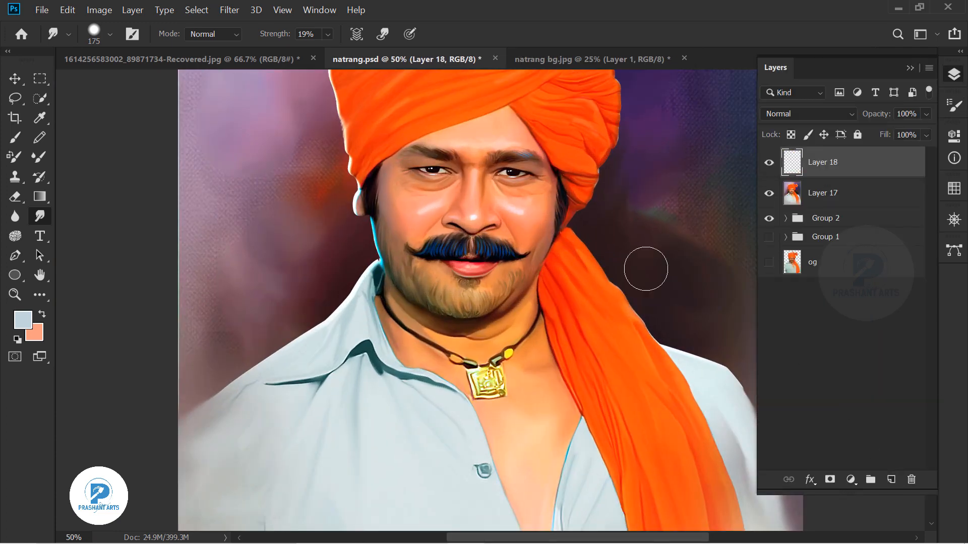
{"action": "key", "text": "b"}
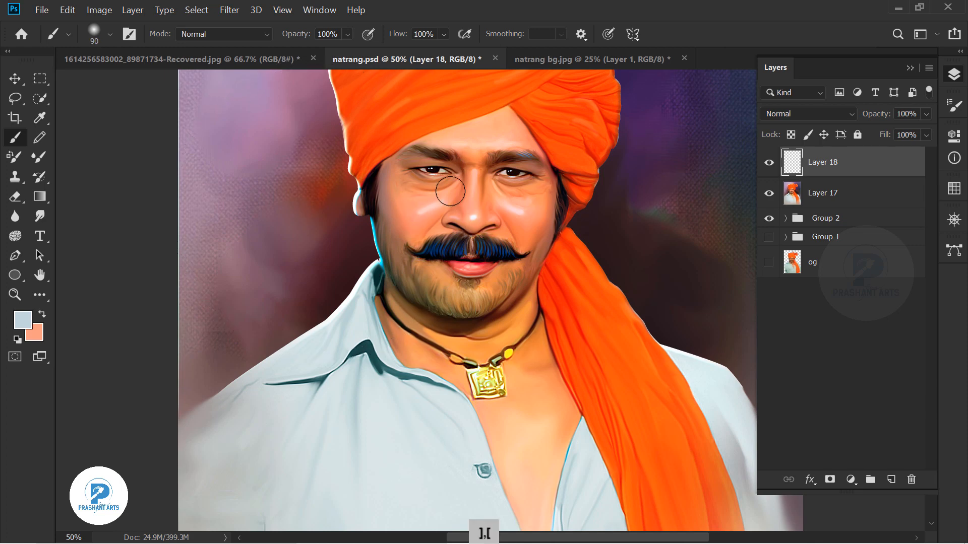
{"action": "left_click", "coordinate": [832, 114]}
{"action": "left_click", "coordinate": [802, 473]}
Choose the pink foreground colour eb3fa2 and brush a 27% opacity tint onto the face on Layer 18.
{"action": "left_click", "coordinate": [22, 321]}
{"action": "left_click", "coordinate": [227, 435]}
{"action": "mouse_move", "coordinate": [129, 268]}
{"action": "left_mouse_down"}
{"action": "mouse_move", "coordinate": [207, 262]}
{"action": "mouse_move", "coordinate": [231, 309]}
{"action": "mouse_move", "coordinate": [238, 282]}
{"action": "left_mouse_up"}
{"action": "left_click", "coordinate": [248, 442]}
{"action": "left_click", "coordinate": [119, 443]}
{"action": "left_click", "coordinate": [152, 434]}
{"action": "left_click", "coordinate": [139, 411]}
{"action": "left_click", "coordinate": [356, 260]}
{"action": "key", "text": "b"}
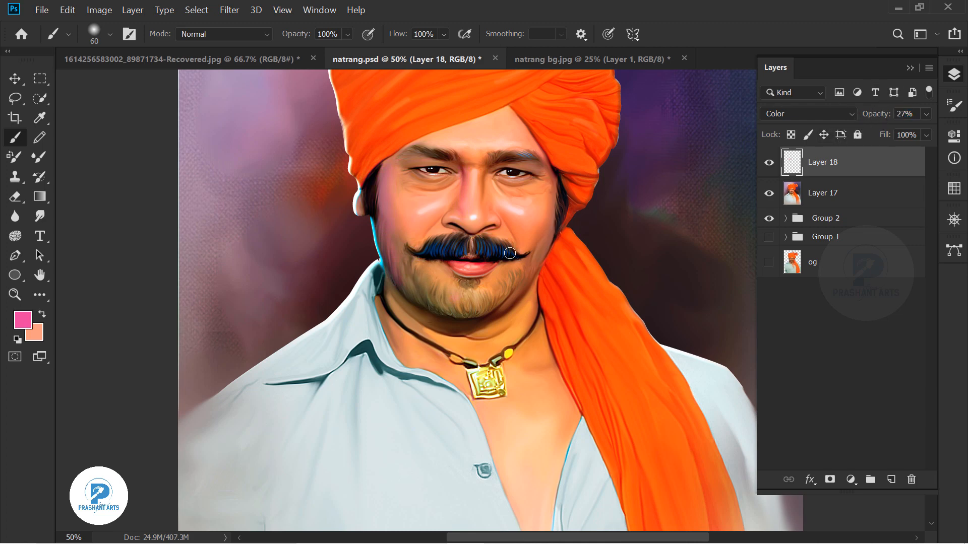
Soften the pink tint with a 500 px eraser at 66% opacity, and adjust Layer 18 with Hue/Saturation.
{"action": "key", "text": "e"}
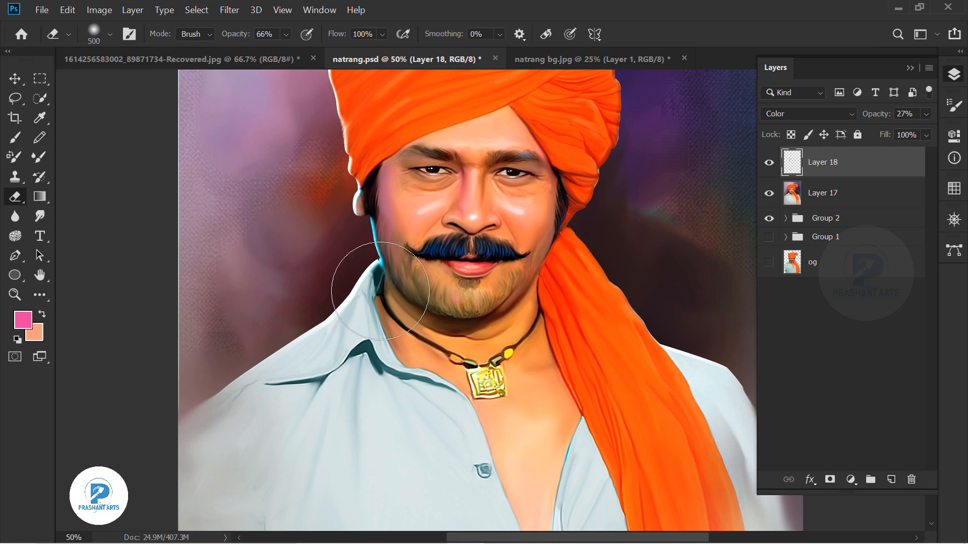
{"action": "key", "text": "ctrl+minus"}
{"action": "key", "text": "ctrl+equal"}
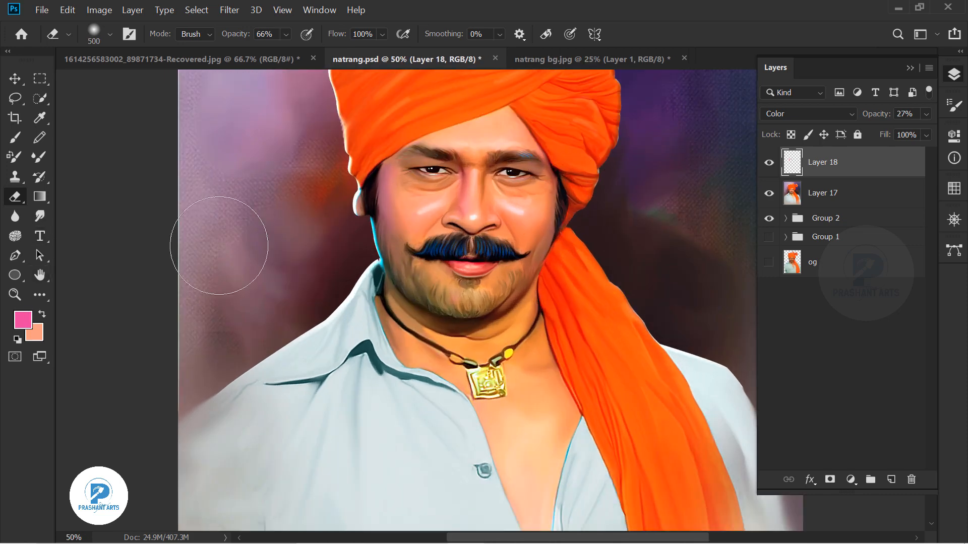
{"action": "key", "text": "ctrl+u"}
{"action": "left_click_drag", "start_coordinate": [744, 347], "coordinate": [702, 357]}
{"action": "left_click", "coordinate": [902, 297]}
{"action": "key", "text": "e"}
Set the foreground colour to light orange ebac6d and load the outline of Layer 10 copy as a selection.
{"action": "left_click", "coordinate": [23, 319]}
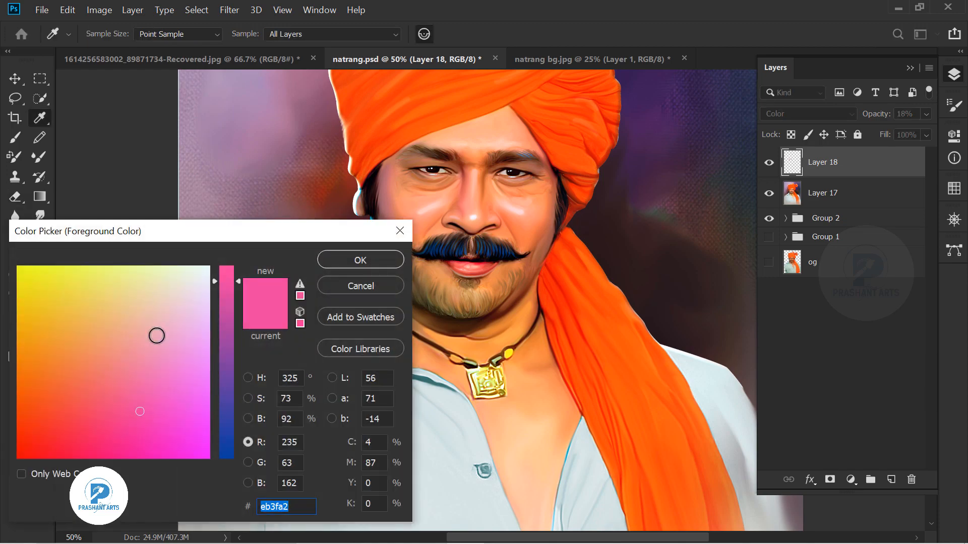
{"action": "left_click", "coordinate": [99, 329]}
{"action": "left_click", "coordinate": [364, 260]}
{"action": "left_click", "coordinate": [786, 219]}
{"action": "left_click", "coordinate": [803, 244], "text": "ctrl"}
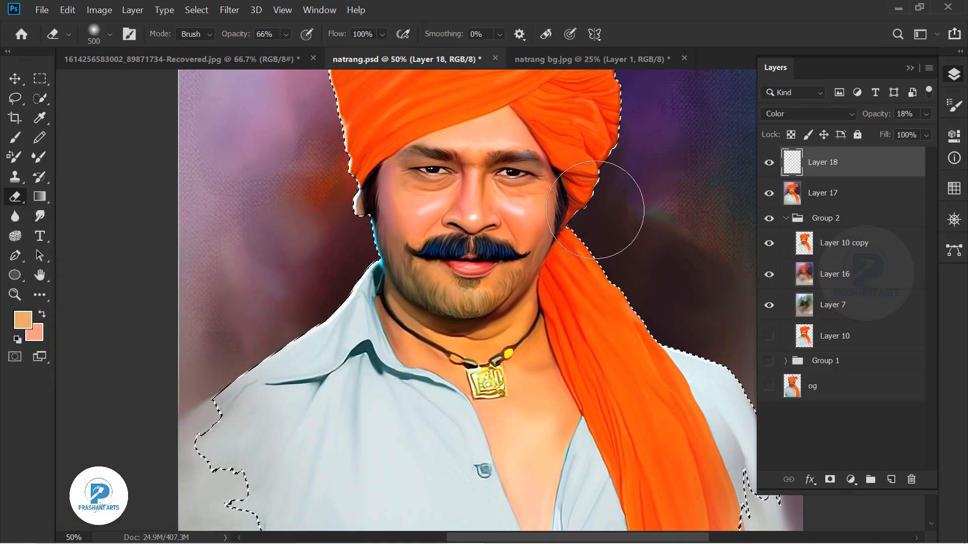
Reduce the eraser to 200 px and lower Layer 18's opacity to 14%.
{"action": "key", "text": "bracketleft"}
{"action": "key", "text": "bracketleft"}
{"action": "key", "text": "bracketleft"}
{"action": "key", "text": "bracketleft"}
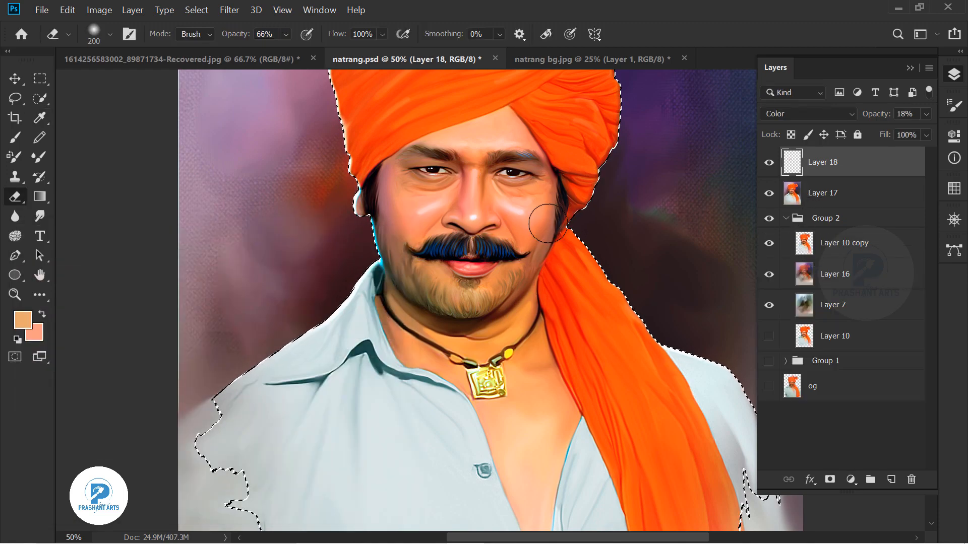
{"action": "left_click_drag", "start_coordinate": [878, 116], "coordinate": [824, 130]}
{"action": "left_click_drag", "start_coordinate": [878, 119], "coordinate": [877, 120]}
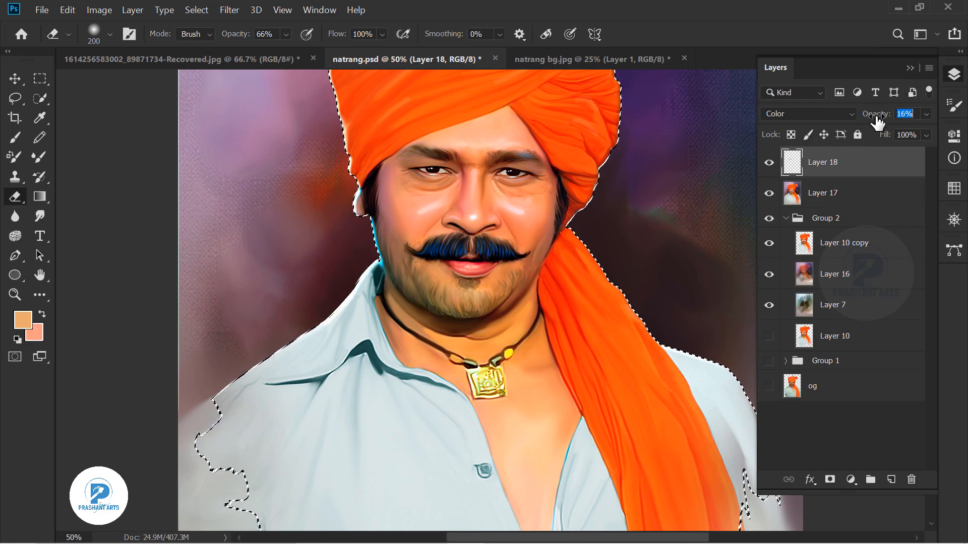
Clear and restore the figure's selection, and delete Layer 18 with its face tint.
{"action": "left_click", "coordinate": [796, 219]}
{"action": "key", "text": "ctrl+d"}
{"action": "key", "text": "ctrl+minus"}
{"action": "key", "text": "ctrl+shift+d"}
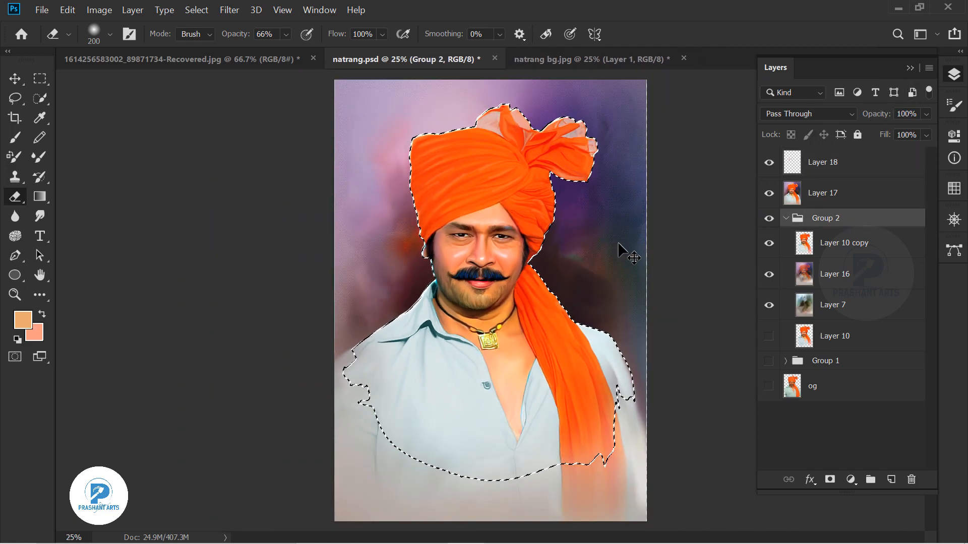
{"action": "left_click", "coordinate": [839, 173]}
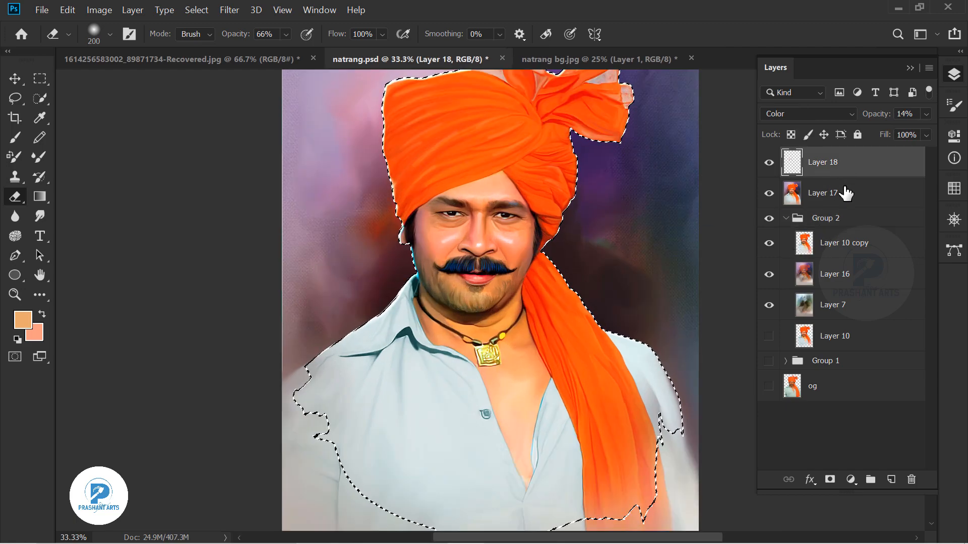
{"action": "key", "text": "Delete"}
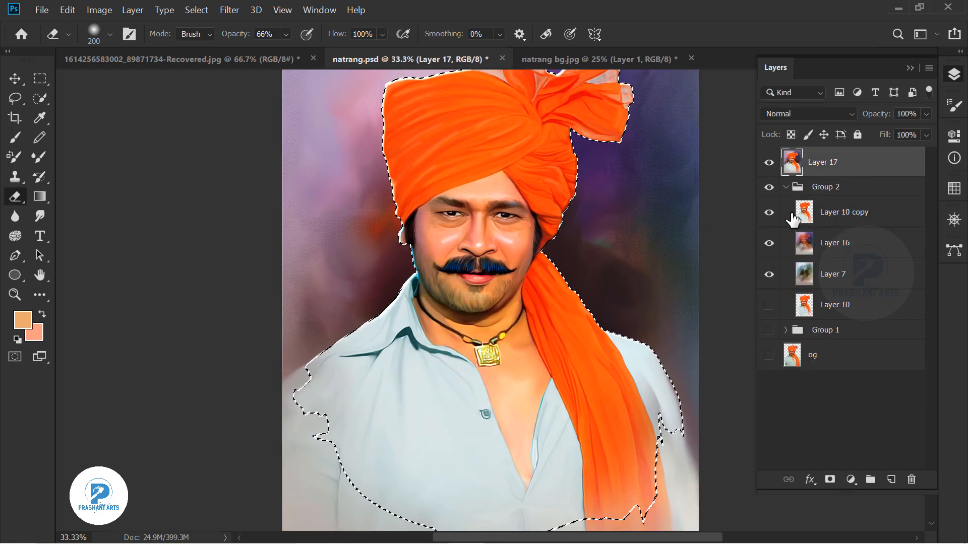
Add a new layer above Layer 17 and choose a light yellow foreground colour for the Brush.
{"action": "left_click", "coordinate": [891, 479]}
{"action": "key", "text": "b"}
{"action": "left_click", "coordinate": [23, 320]}
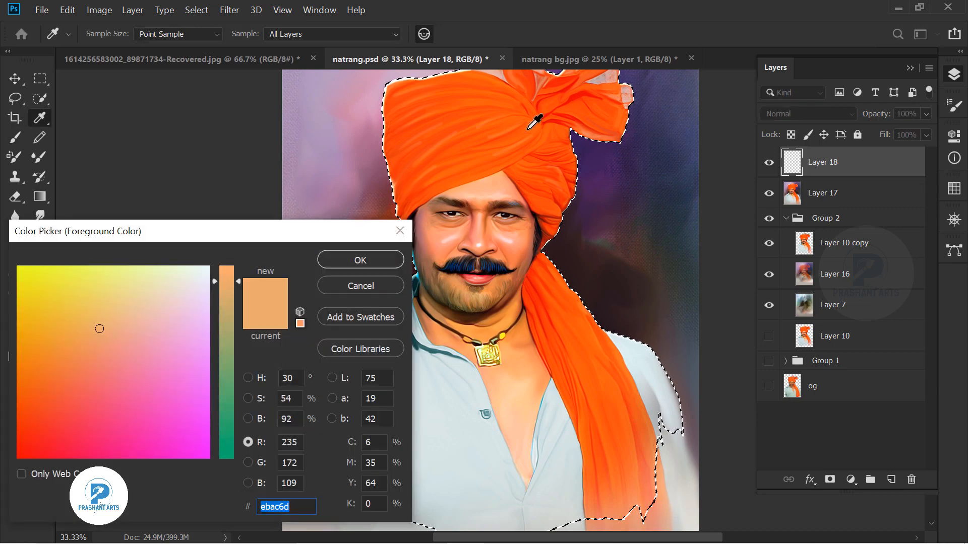
{"action": "left_click", "coordinate": [589, 338]}
{"action": "left_click", "coordinate": [248, 378]}
{"action": "left_click_drag", "start_coordinate": [230, 362], "coordinate": [232, 433]}
{"action": "left_click", "coordinate": [119, 272]}
{"action": "left_click", "coordinate": [360, 260]}
{"action": "key", "text": "ctrl+equal"}
{"action": "key", "text": "ctrl+equal"}
{"action": "left_click_drag", "start_coordinate": [491, 162], "coordinate": [424, 309]}
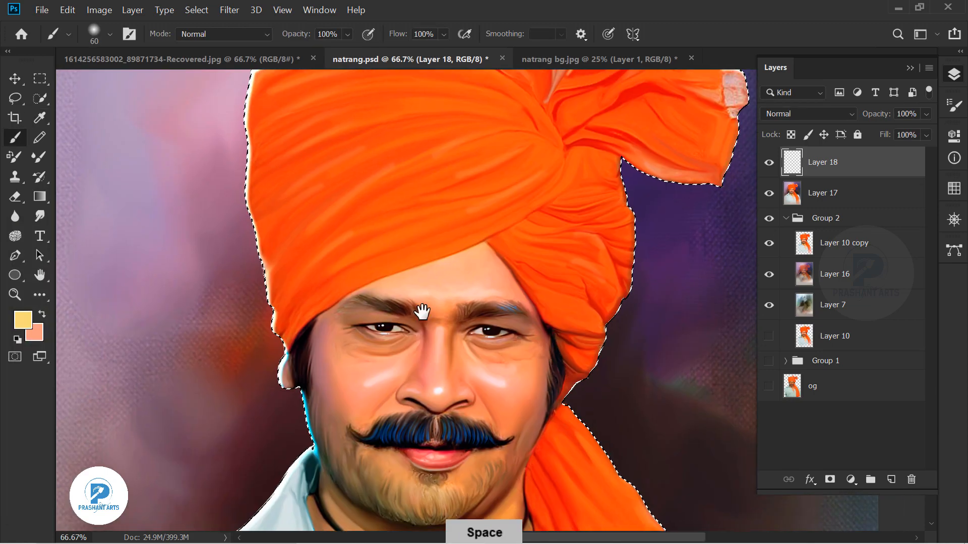
Dodge the turban's midtones on Layer 17 with a 200 px brush at 56% exposure.
{"action": "left_click", "coordinate": [40, 295]}
{"action": "left_click", "coordinate": [111, 464]}
{"action": "left_click", "coordinate": [803, 199]}
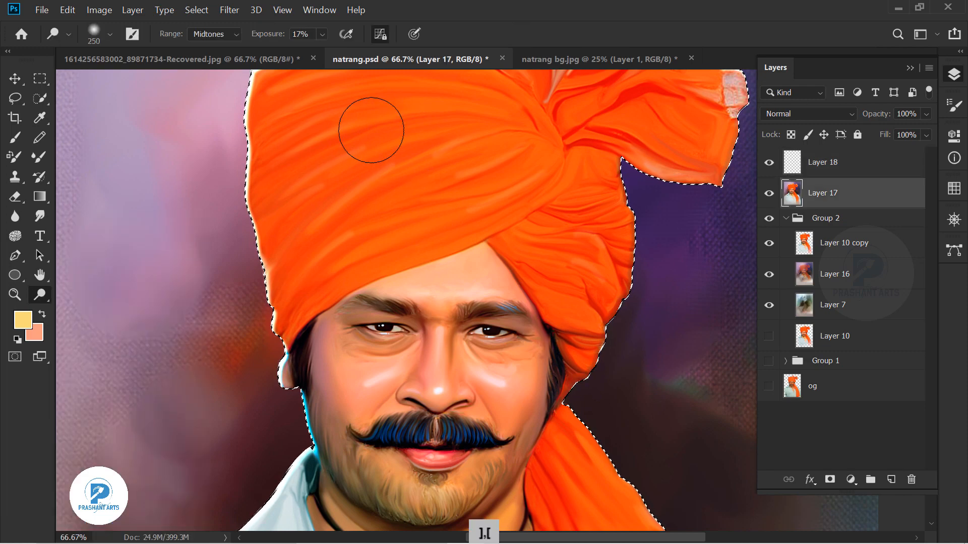
{"action": "key", "text": "bracketleft"}
{"action": "key", "text": "bracketleft"}
{"action": "key", "text": "ctrl+minus"}
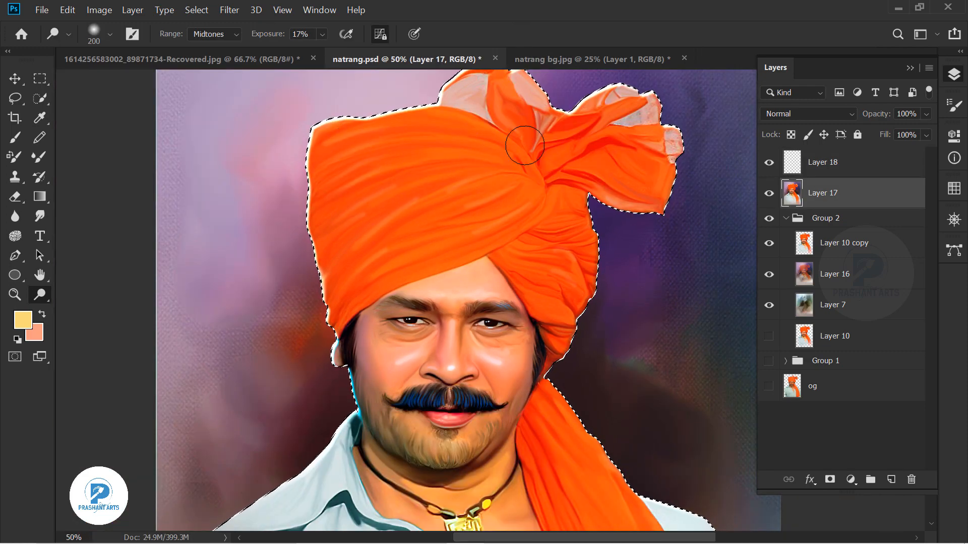
{"action": "left_click_drag", "start_coordinate": [266, 36], "coordinate": [286, 36]}
{"action": "key", "text": "ctrl+minus"}
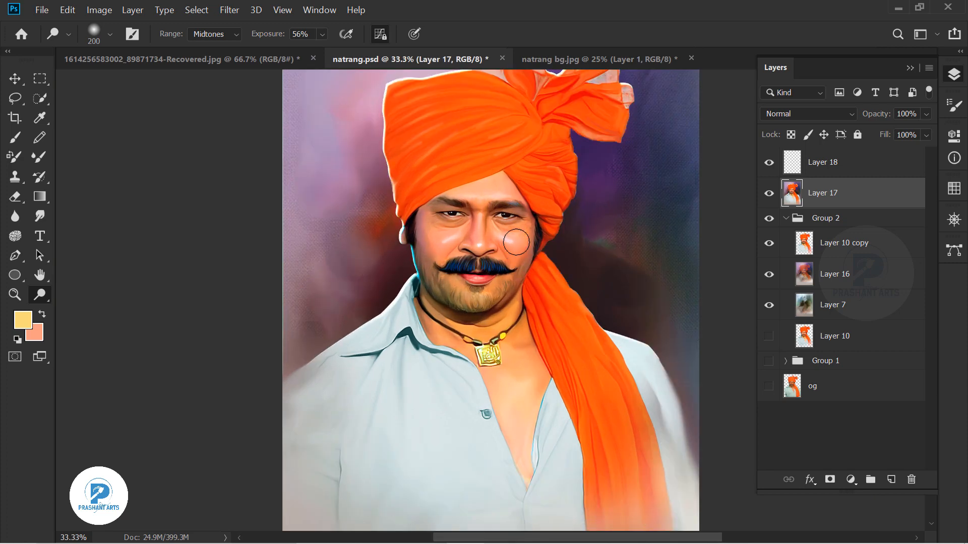
Clear the selection around the figure and save natrang.psd.
{"action": "key", "text": "ctrl+d"}
{"action": "key", "text": "ctrl+minus"}
{"action": "key", "text": "v"}
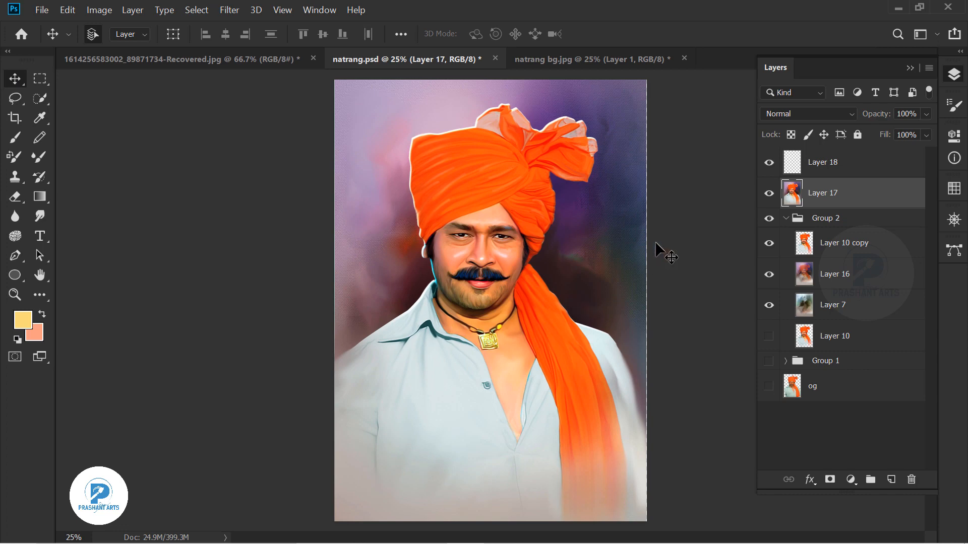
{"action": "key", "text": "ctrl+s"}
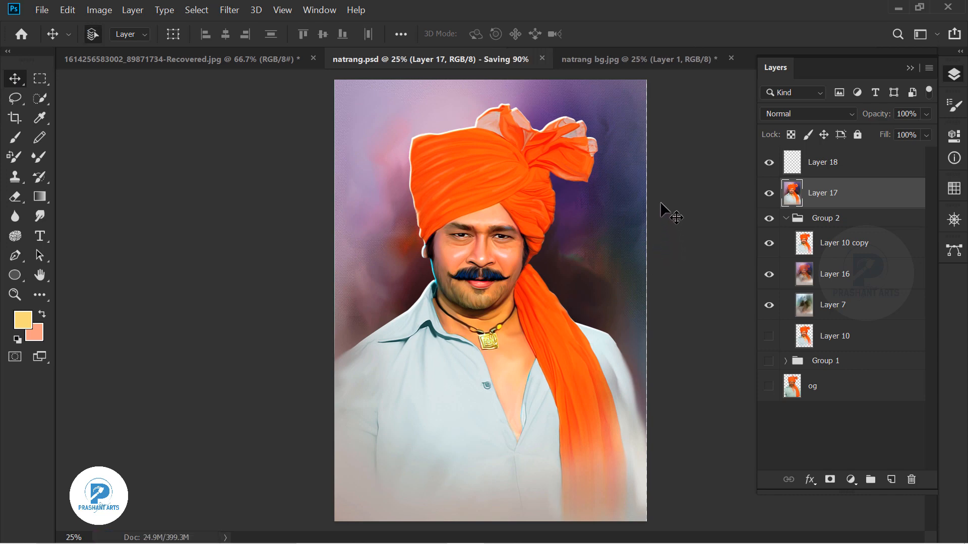
Smudge the lower edge of the chin beard on Layer 17 with a 30 px brush at 42% strength.
{"action": "key", "text": "ctrl+plus"}
{"action": "key", "text": "ctrl+plus"}
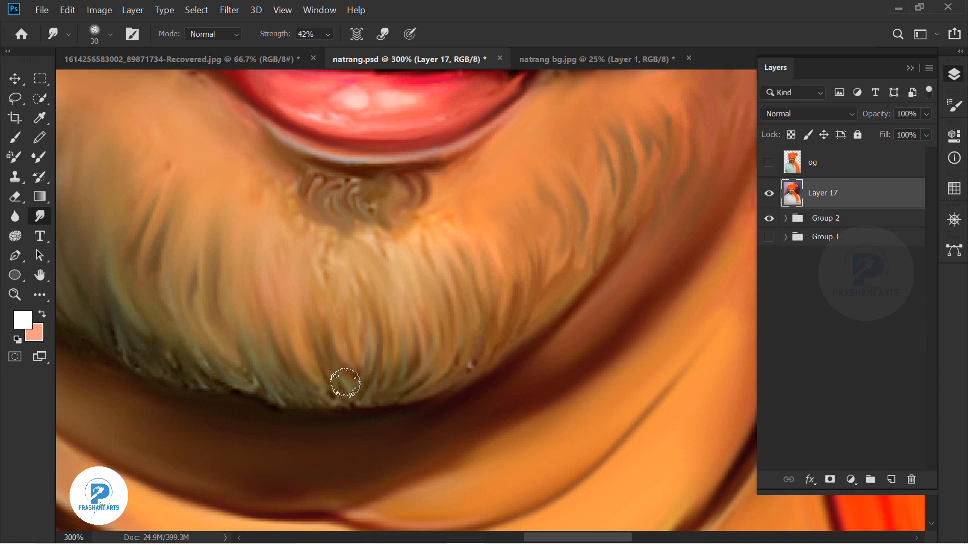
{"action": "left_click_drag", "start_coordinate": [297, 392], "coordinate": [391, 403]}
{"action": "key", "text": "space"}
{"action": "mouse_move", "coordinate": [128, 332]}
{"action": "left_mouse_down"}
{"action": "mouse_move", "coordinate": [281, 313]}
{"action": "mouse_move", "coordinate": [434, 380]}
{"action": "left_mouse_up"}
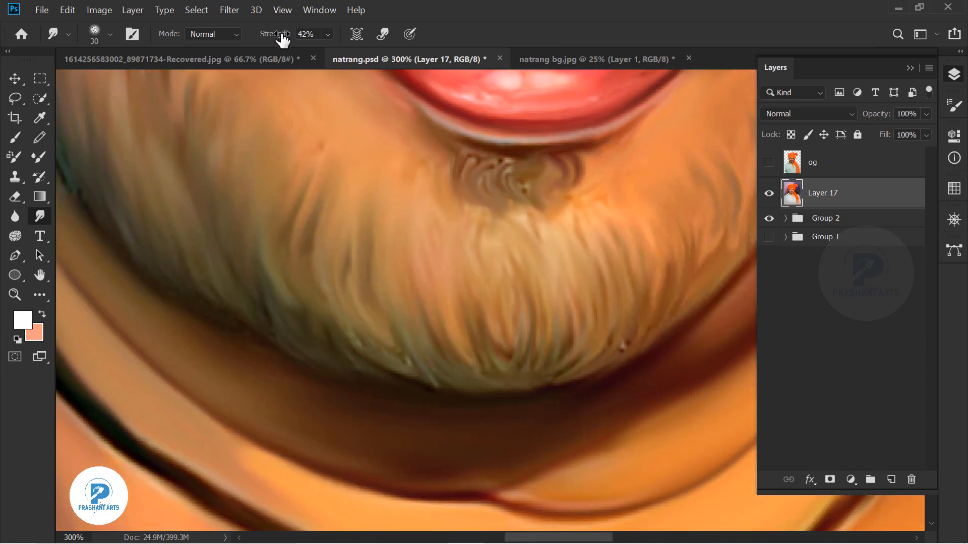
Lower the smudge strength to 23% and refine the beard along the jaw on Layer 17.
{"action": "left_click_drag", "start_coordinate": [282, 37], "coordinate": [269, 38]}
{"action": "key", "text": "ctrl+minus"}
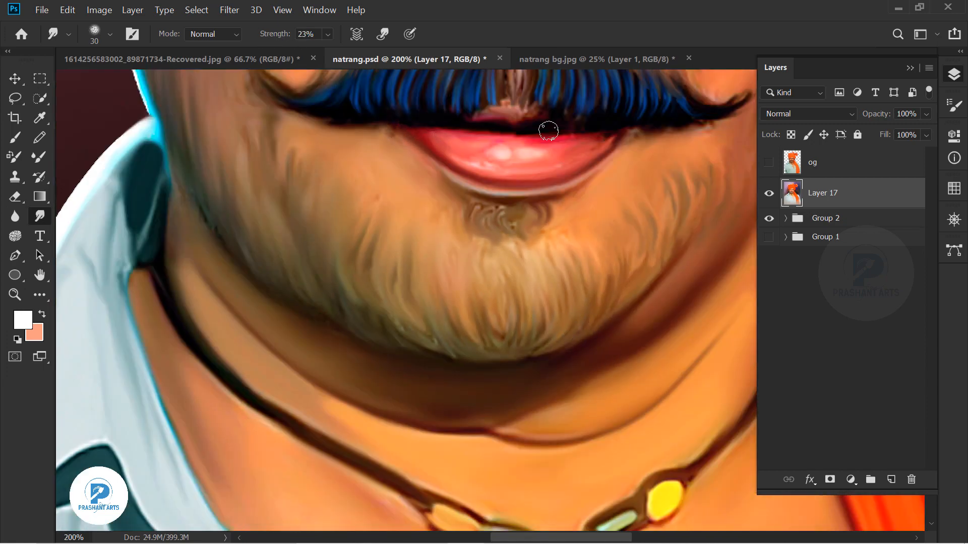
{"action": "key", "text": "space"}
{"action": "left_click_drag", "start_coordinate": [494, 118], "coordinate": [371, 162]}
{"action": "key", "text": "ctrl+minus"}
{"action": "key", "text": "ctrl+minus"}
{"action": "key", "text": "ctrl+minus"}
{"action": "key", "text": "ctrl+minus"}
{"action": "key", "text": "ctrl+minus"}
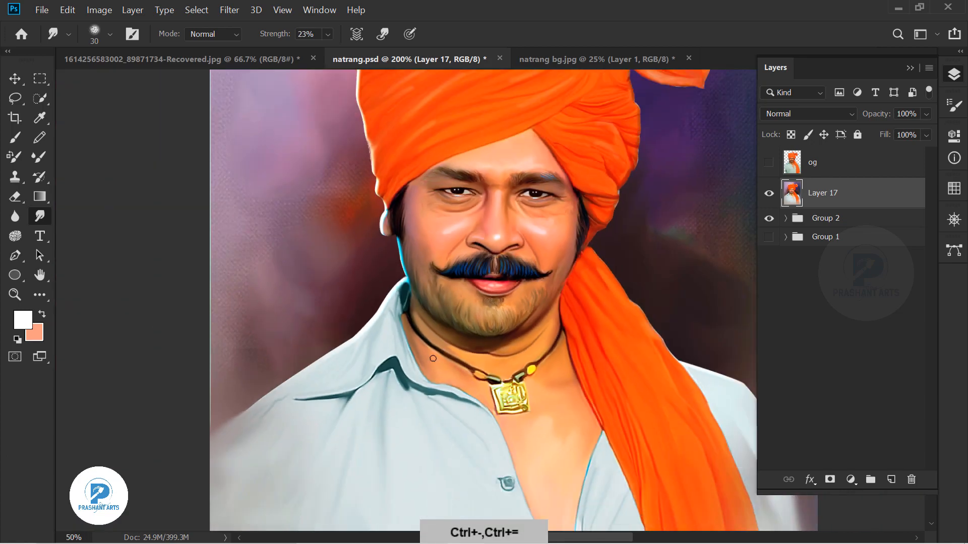
Choose a round Smudge brush tip, set its hardness to 64% and turn spacing off.
{"action": "left_click", "coordinate": [112, 35]}
{"action": "left_click", "coordinate": [49, 190]}
{"action": "left_click", "coordinate": [151, 381]}
{"action": "left_click", "coordinate": [954, 105]}
{"action": "left_click_drag", "start_coordinate": [767, 342], "coordinate": [865, 341]}
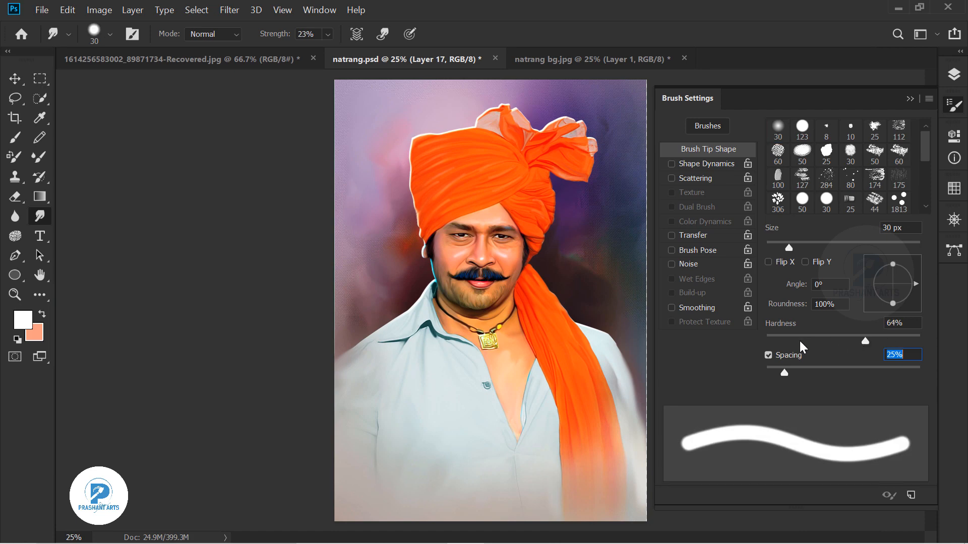
{"action": "left_click", "coordinate": [791, 354]}
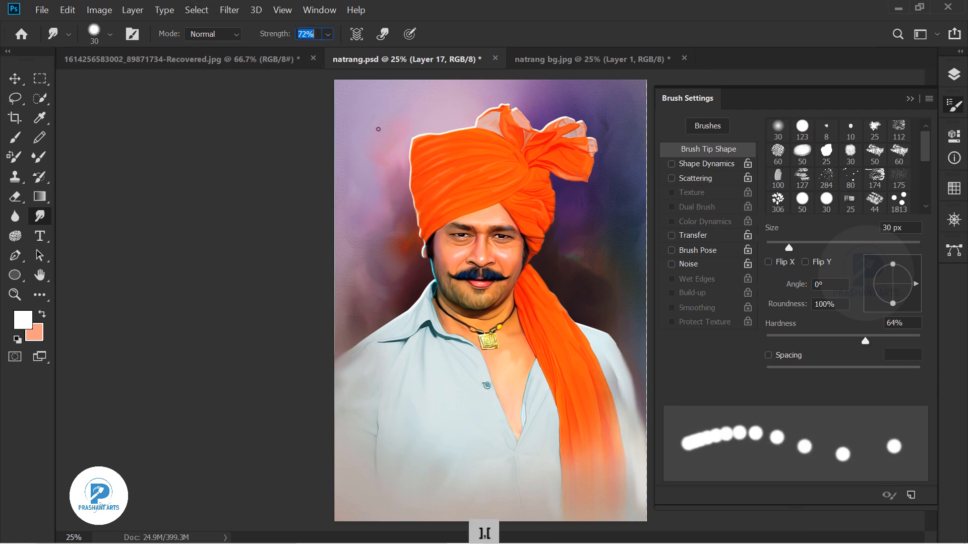
Set the Smudge strength to 72% and enlarge the brush to 200 px for blending Layer 17.
{"action": "key", "text": "bracketright"}
{"action": "key", "text": "bracketright"}
{"action": "key", "text": "bracketright"}
{"action": "key", "text": "bracketright"}
{"action": "key", "text": "bracketright"}
{"action": "key", "text": "bracketright"}
{"action": "key", "text": "bracketright"}
{"action": "key", "text": "bracketright"}
{"action": "key", "text": "bracketright"}
{"action": "key", "text": "bracketright"}
{"action": "key", "text": "bracketright"}
{"action": "key", "text": "ctrl+minus"}
{"action": "key", "text": "ctrl+equal"}
{"action": "key", "text": "ctrl+equal"}
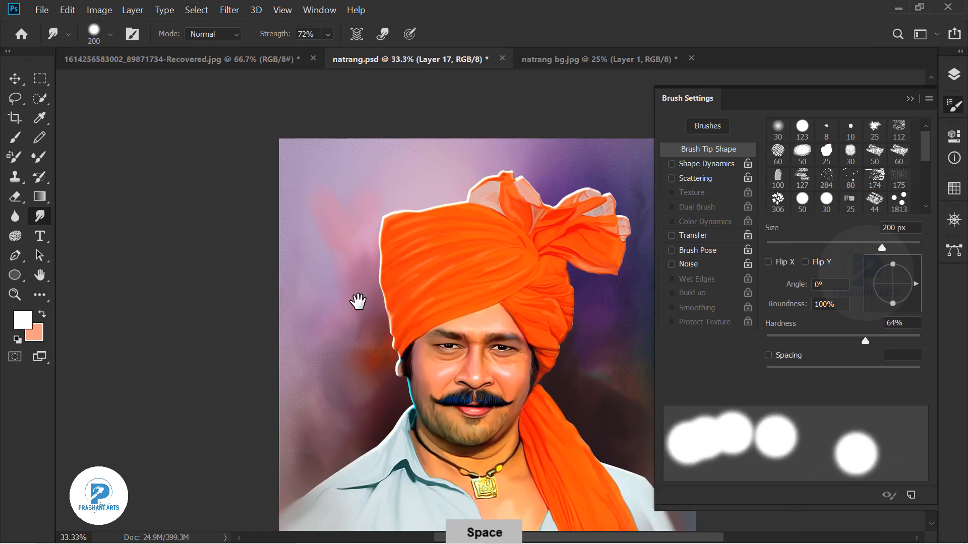
{"action": "left_click_drag", "start_coordinate": [358, 302], "coordinate": [358, 350]}
{"action": "key", "text": "ctrl+minus"}
{"action": "key", "text": "ctrl+minus"}
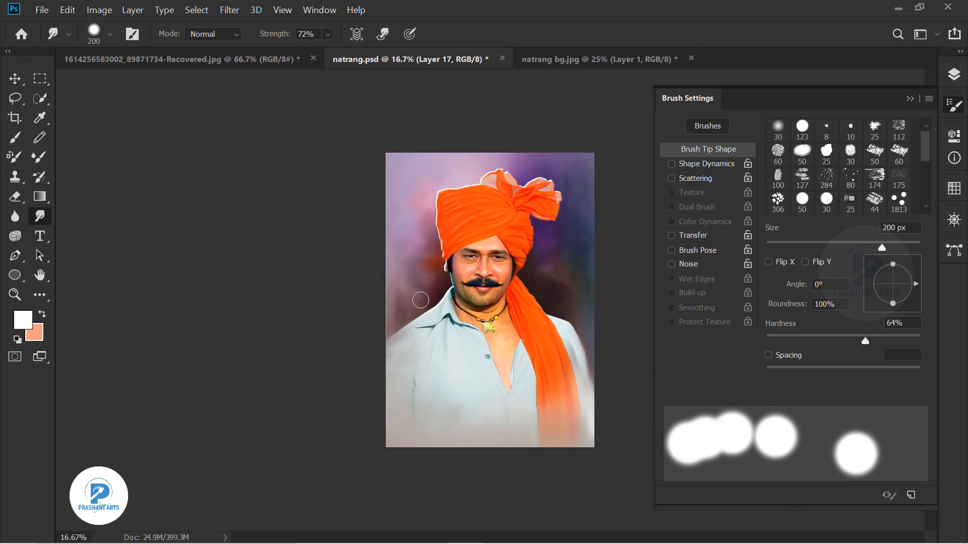
Save natrang.psd and put the collapsed Brush Settings panel back in the dock.
{"action": "left_click", "coordinate": [910, 98]}
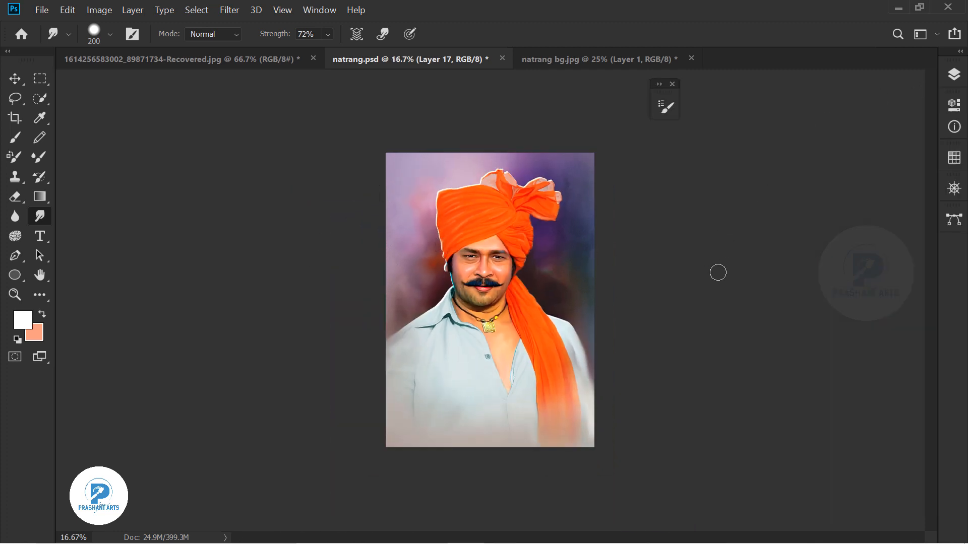
{"action": "key", "text": "ctrl+s"}
{"action": "left_click_drag", "start_coordinate": [957, 99], "coordinate": [929, 119]}
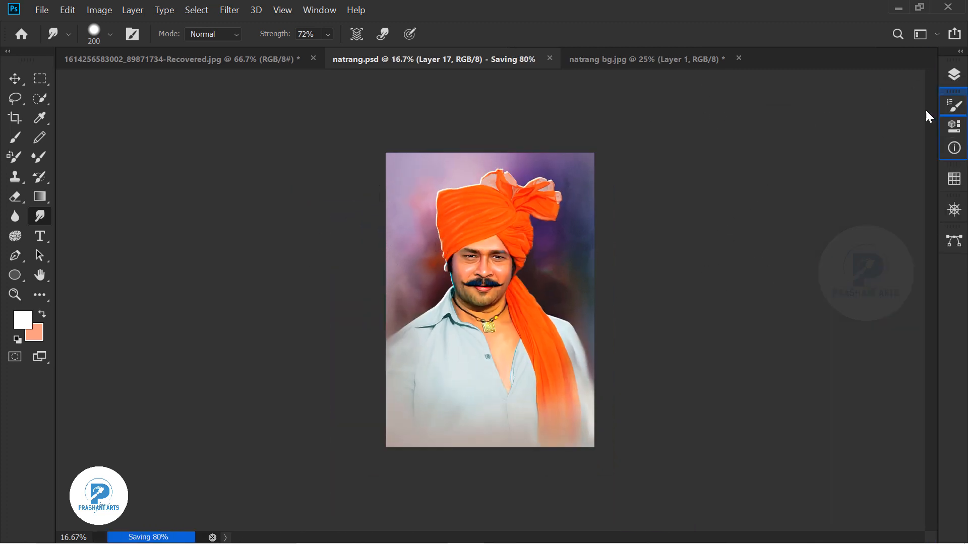